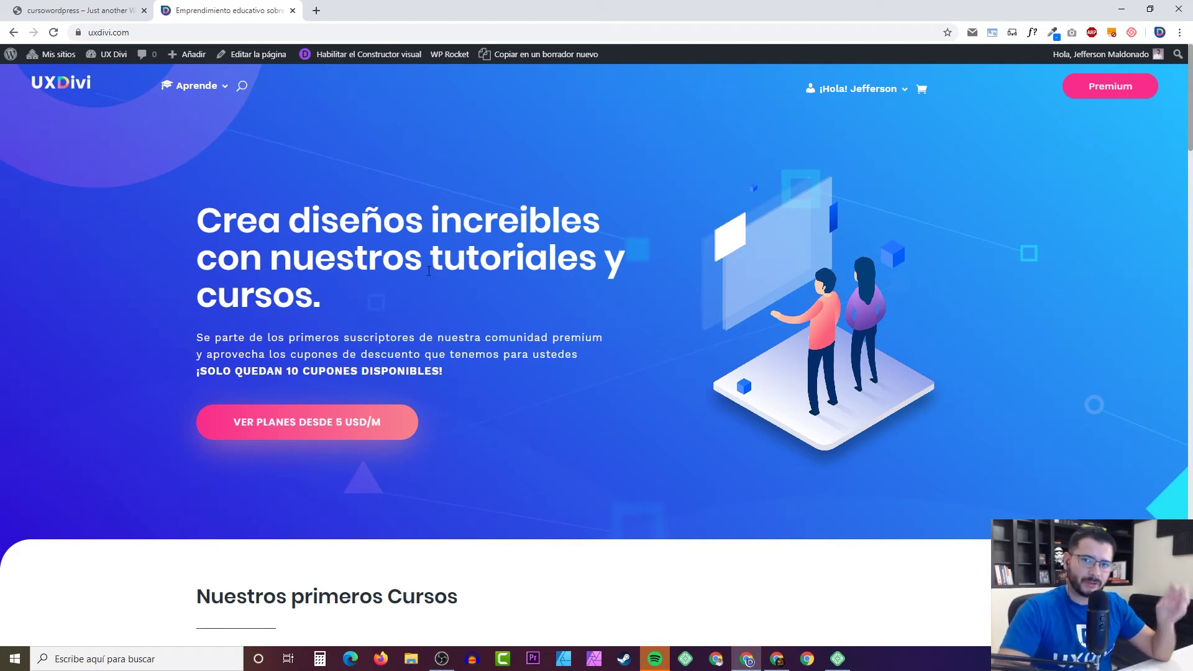
Step: Examine the UXDivi home page, including its courses, premium video tutorials and frequently asked questions
scroll(422, 280, down, 6)
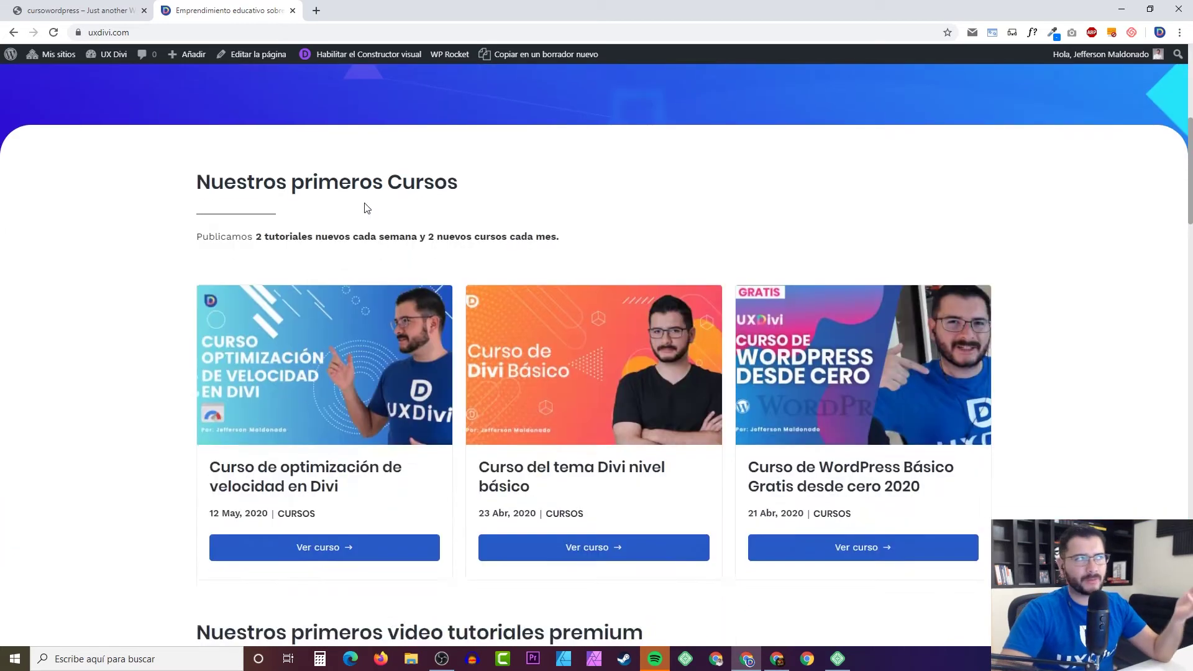
click(69, 12)
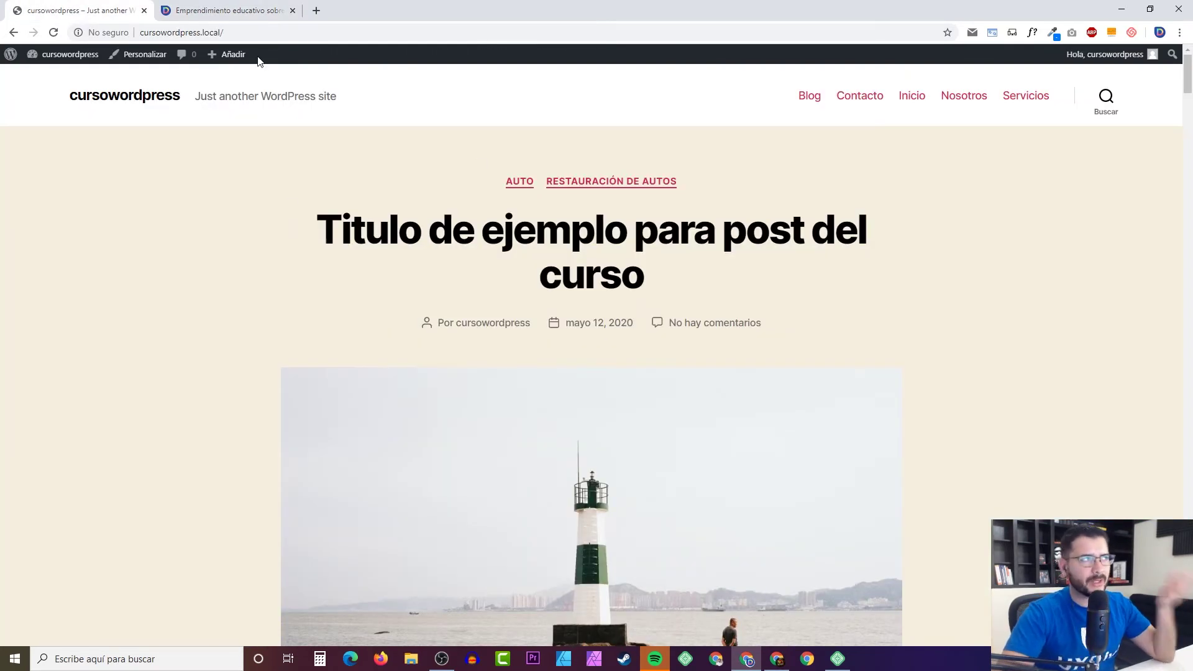
click(236, 11)
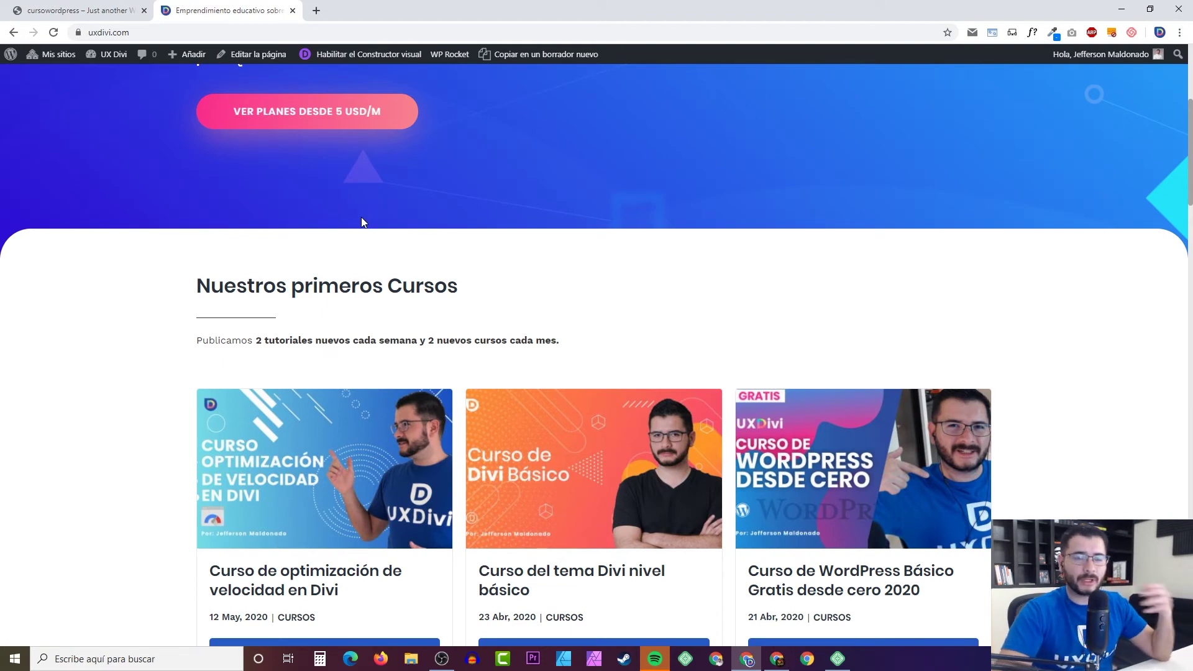
scroll(365, 222, down, 3)
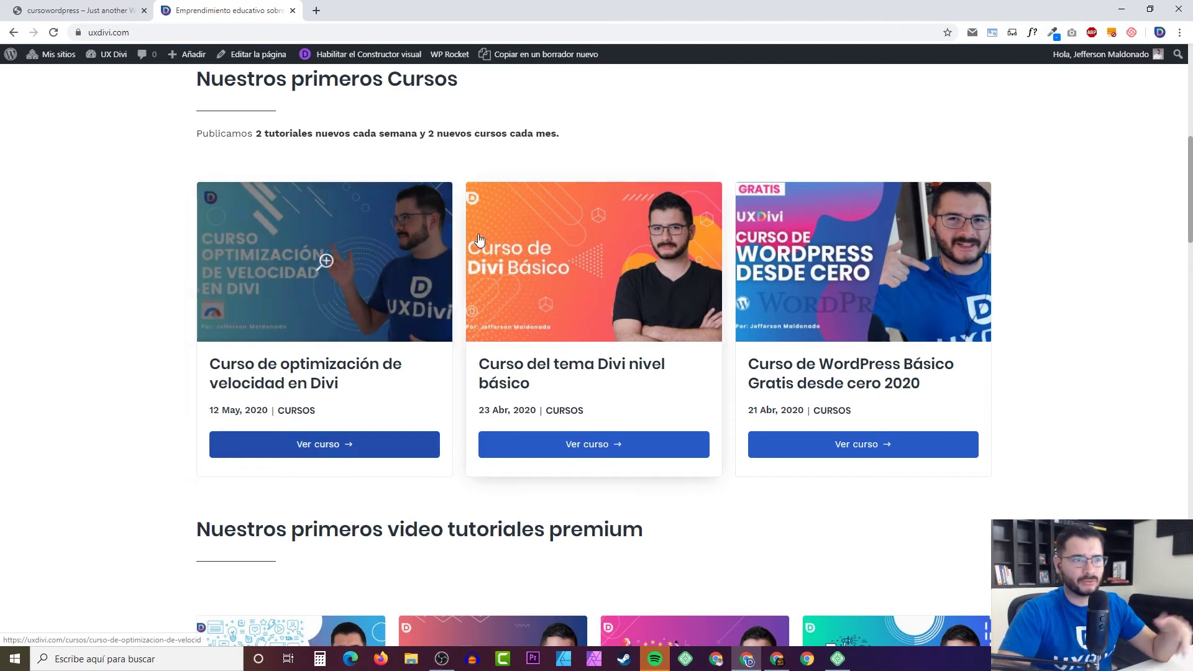
scroll(385, 217, up, 6)
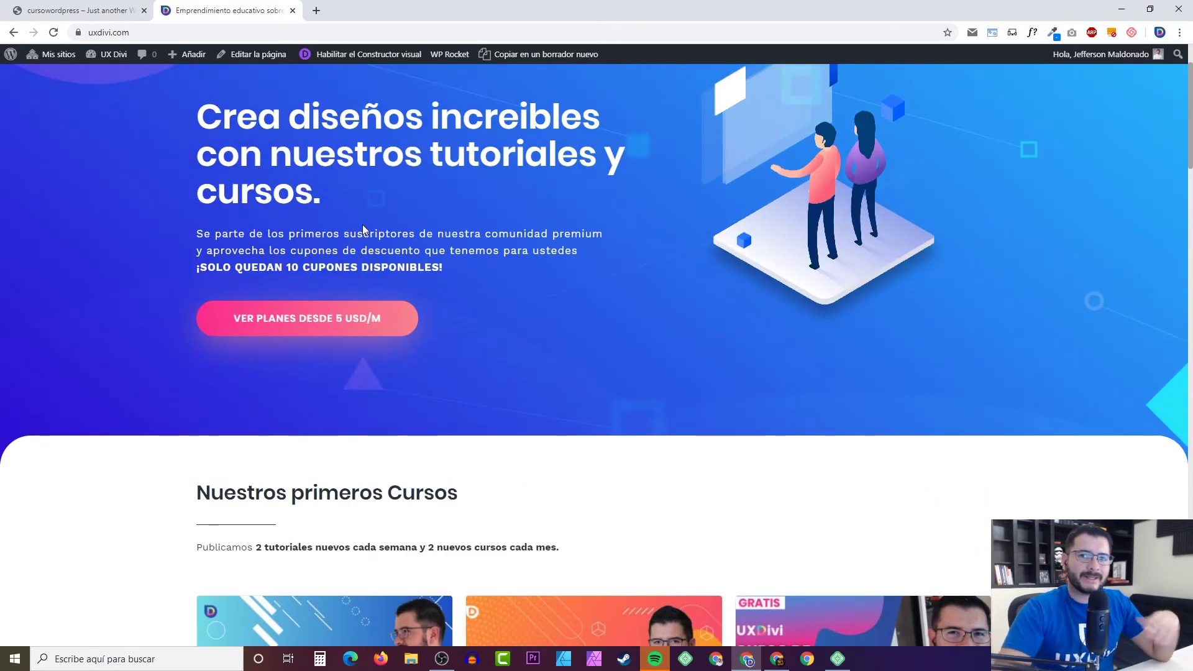
scroll(386, 220, down, 12)
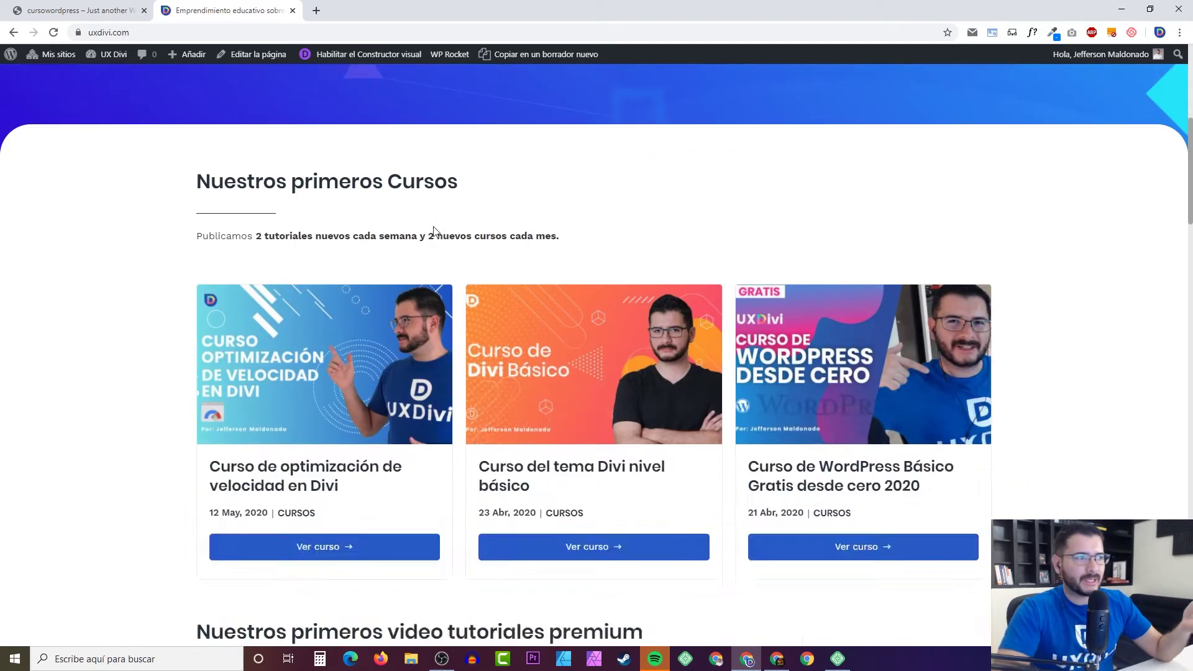
scroll(452, 220, down, 19)
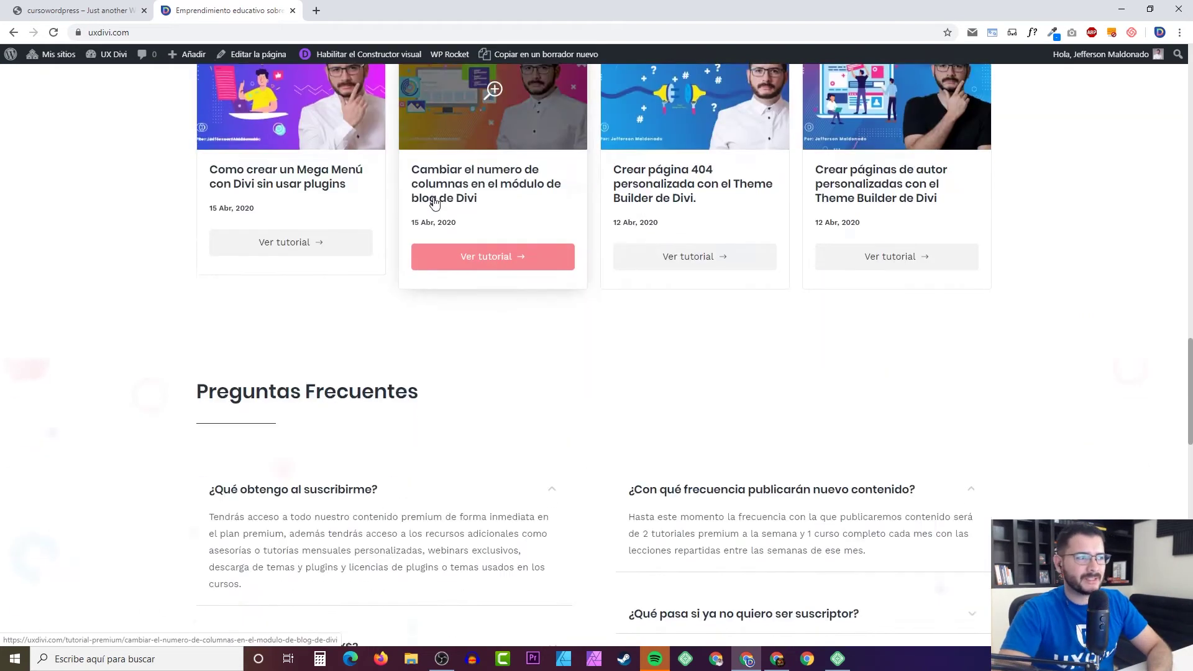
scroll(451, 214, up, 11)
scroll(452, 214, up, 20)
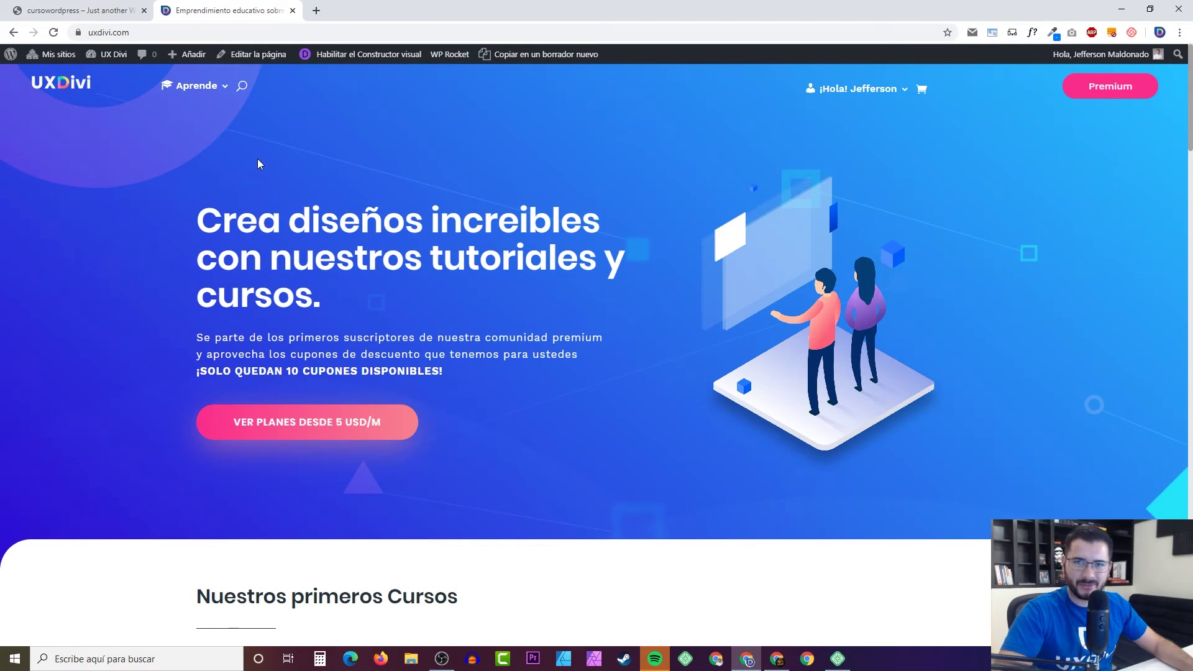
Step: Switch to the cursowordpress site and open the installed themes page in its dashboard
key(ctrl+Tab)
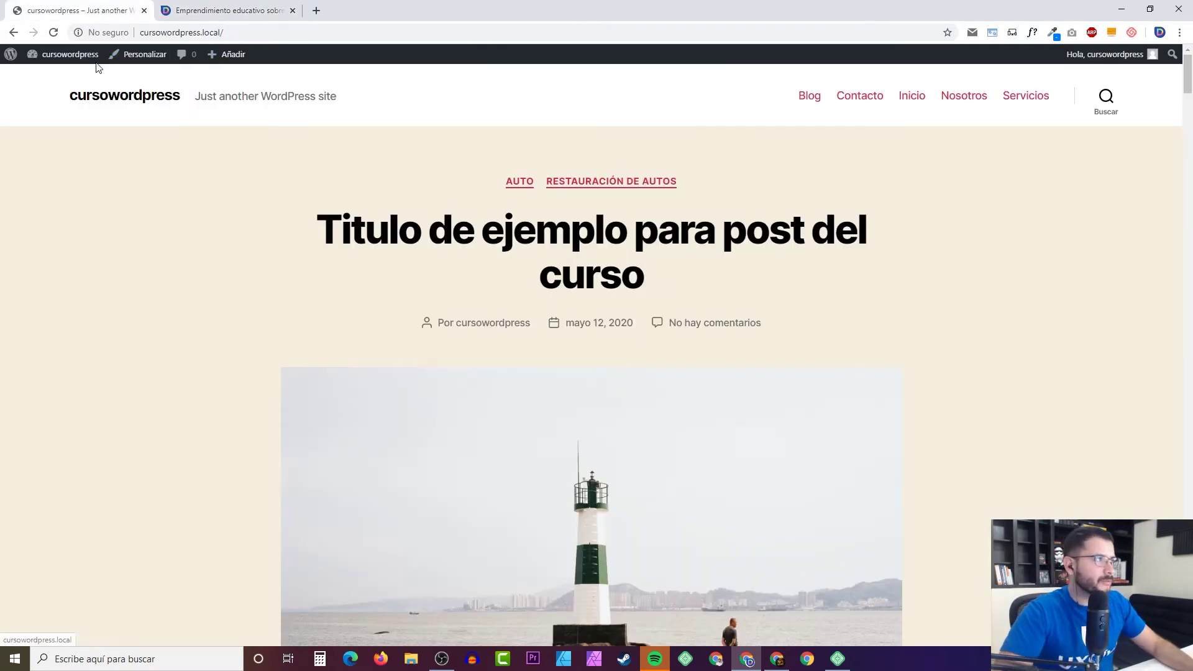
click(110, 79)
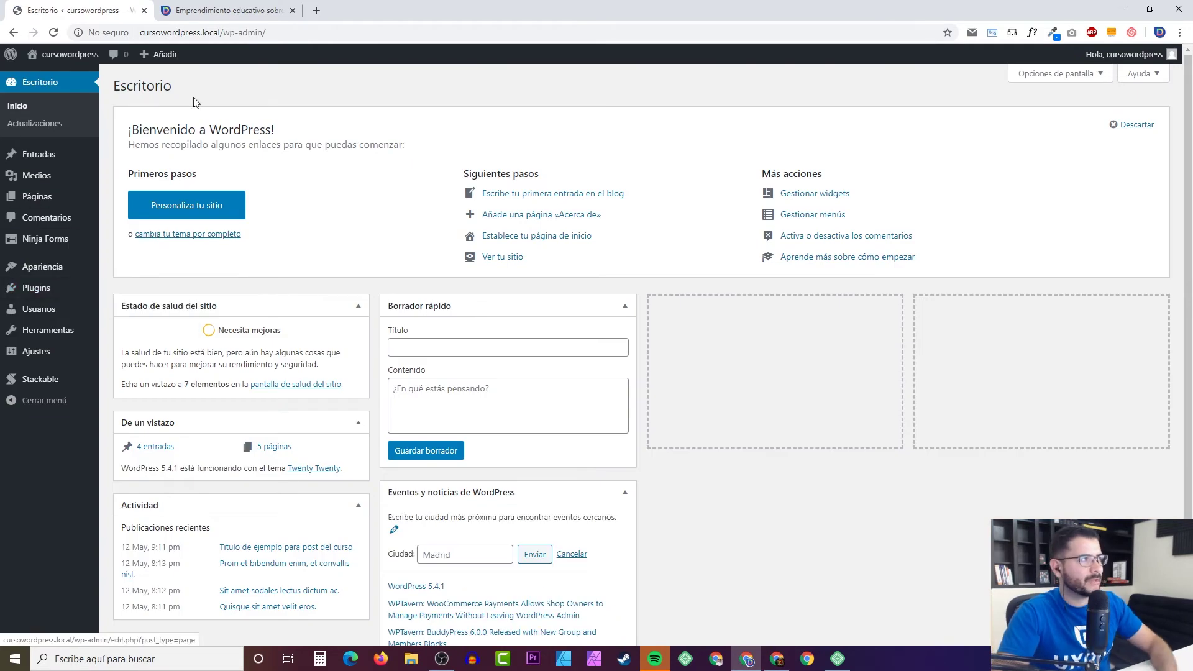
mouse_move(93, 244)
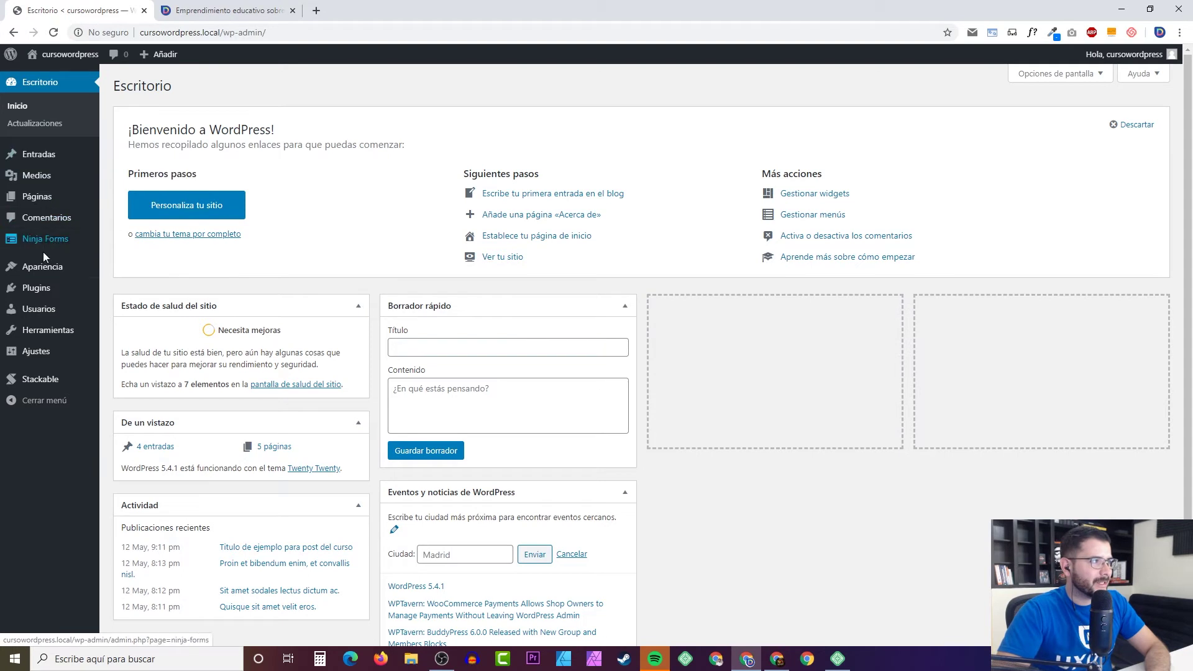
mouse_move(46, 273)
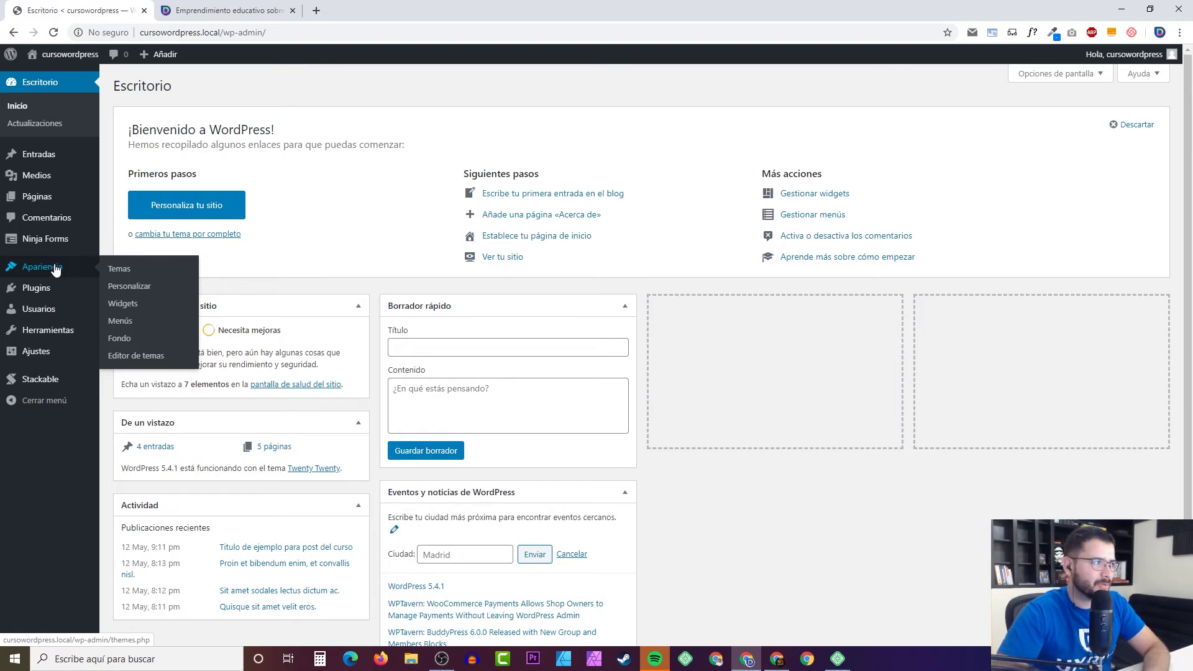
click(55, 268)
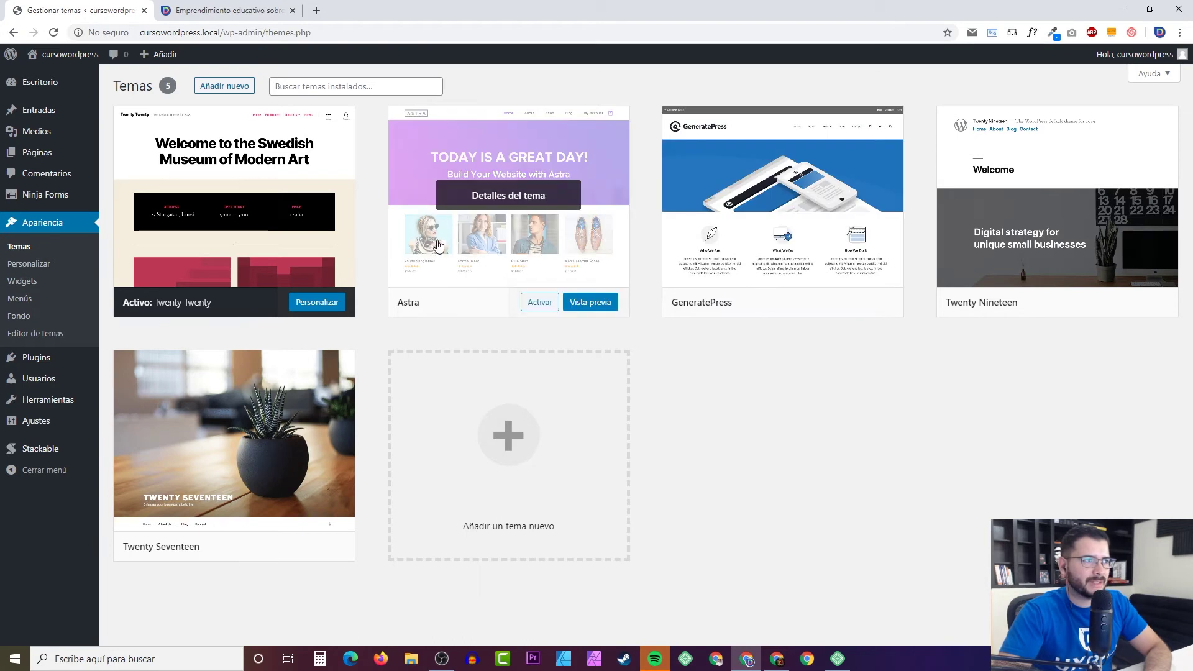
Step: Activate the Astra theme and open the site's front end in a new tab
click(538, 303)
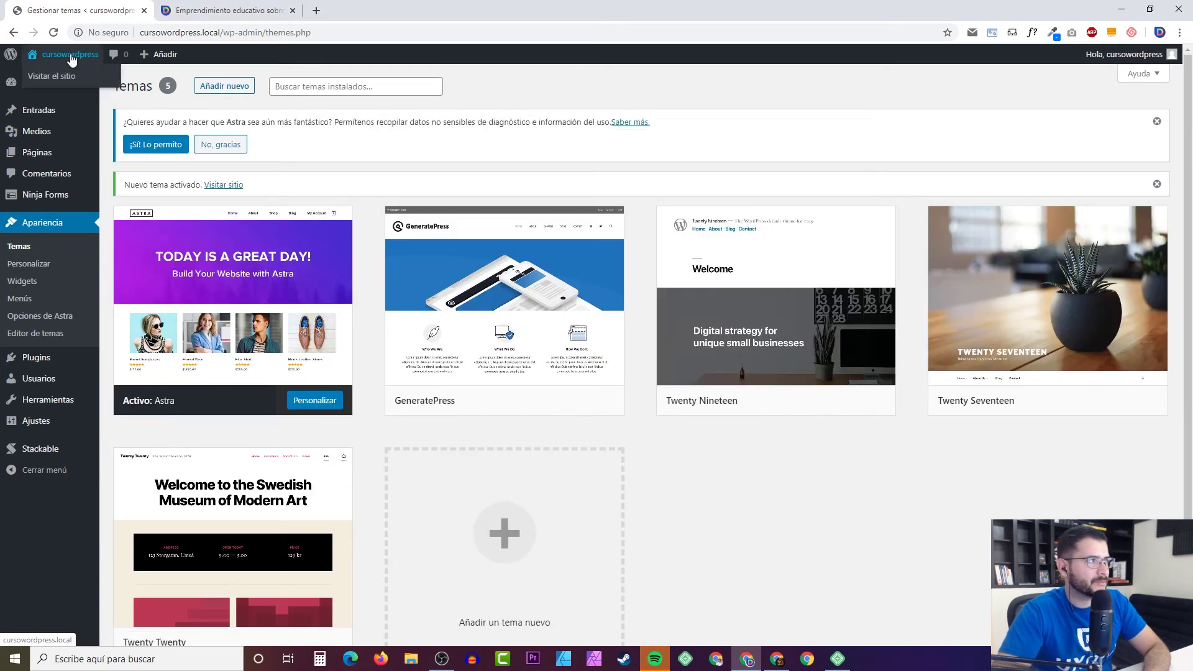
right_click(69, 56)
right_click(49, 74)
click(123, 76)
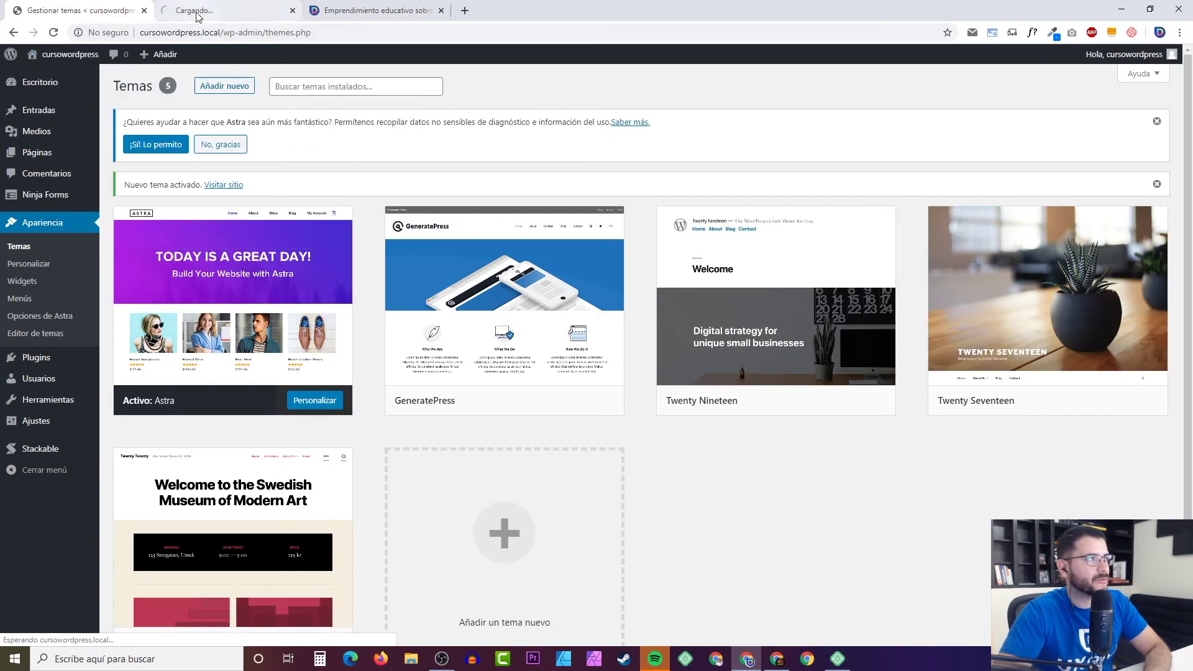
click(199, 10)
Step: Examine how the Astra theme lays out the front page's header, posts, sidebar and footer
scroll(317, 179, down, 10)
scroll(317, 179, down, 15)
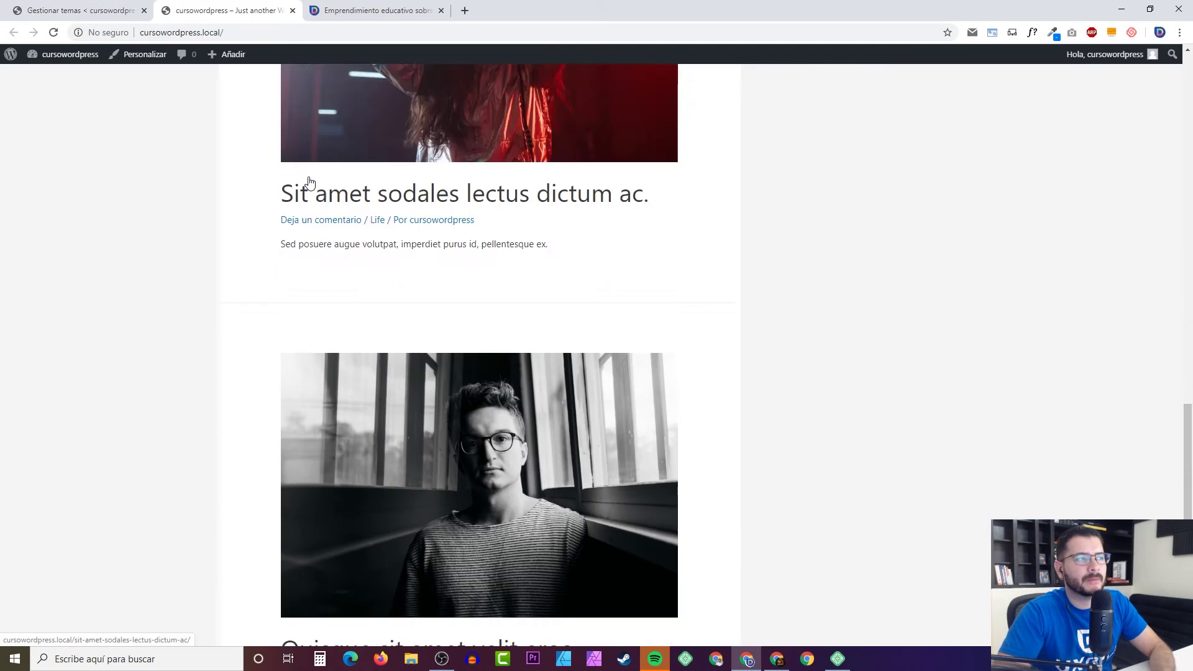
scroll(338, 186, up, 13)
scroll(338, 186, up, 12)
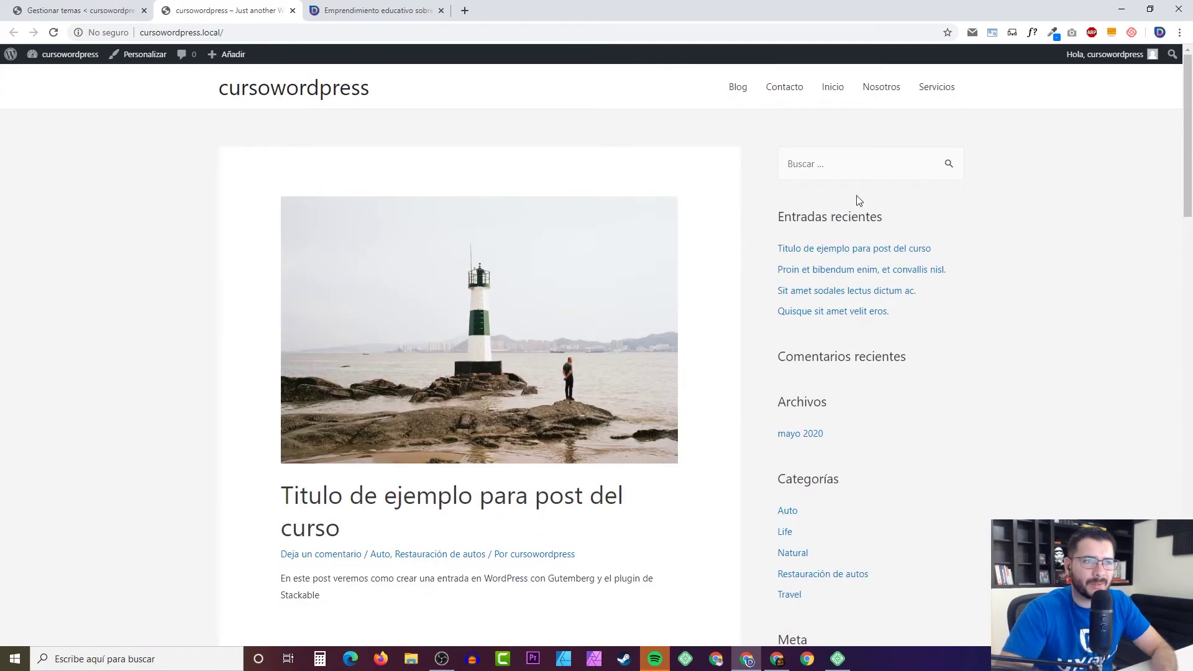
scroll(851, 321, down, 12)
scroll(386, 202, up, 12)
scroll(344, 235, down, 10)
scroll(343, 235, up, 10)
scroll(394, 203, down, 20)
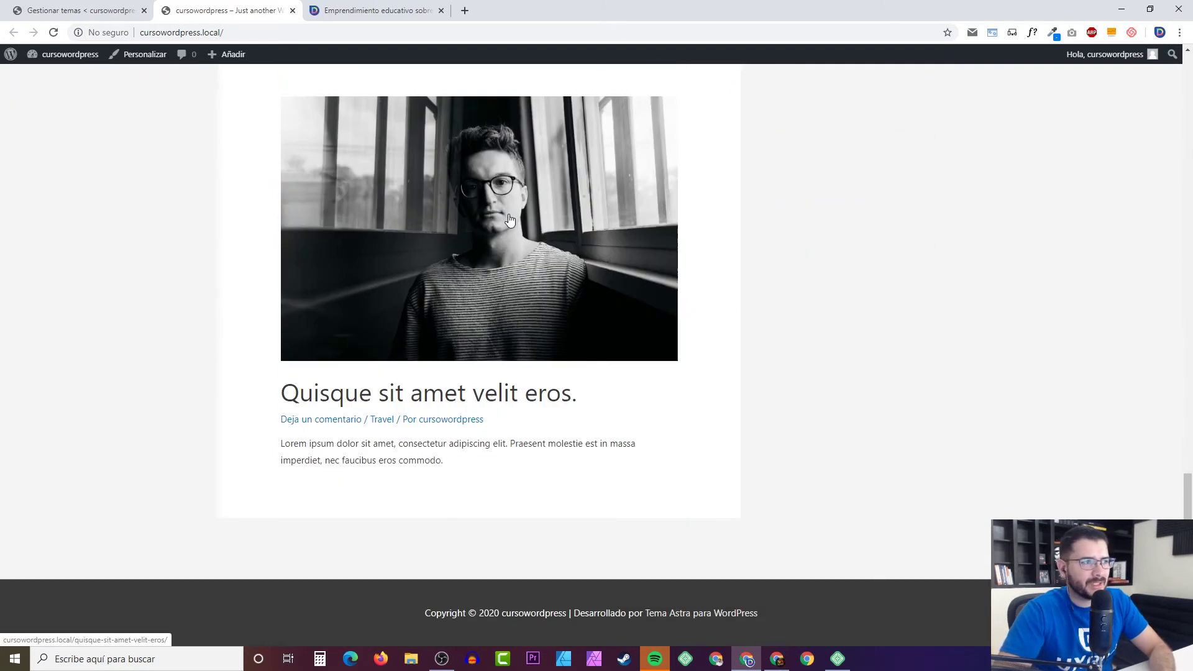
scroll(488, 217, up, 20)
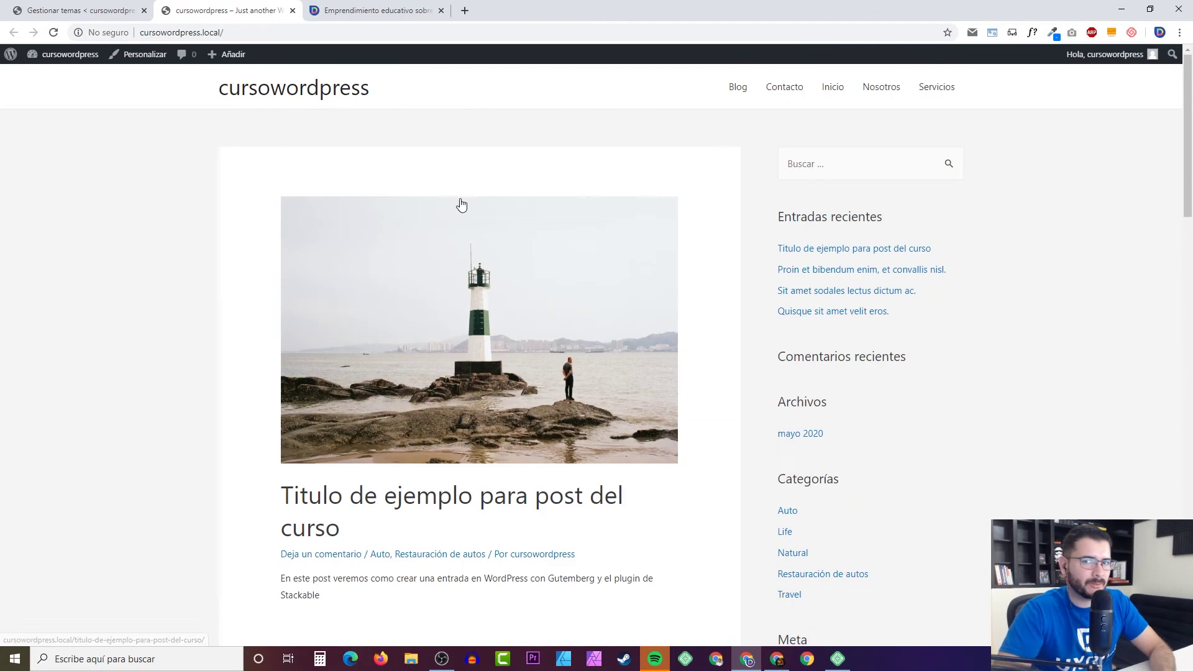
Step: Reactivate the Twenty Twenty theme and reload the site's front page
click(87, 10)
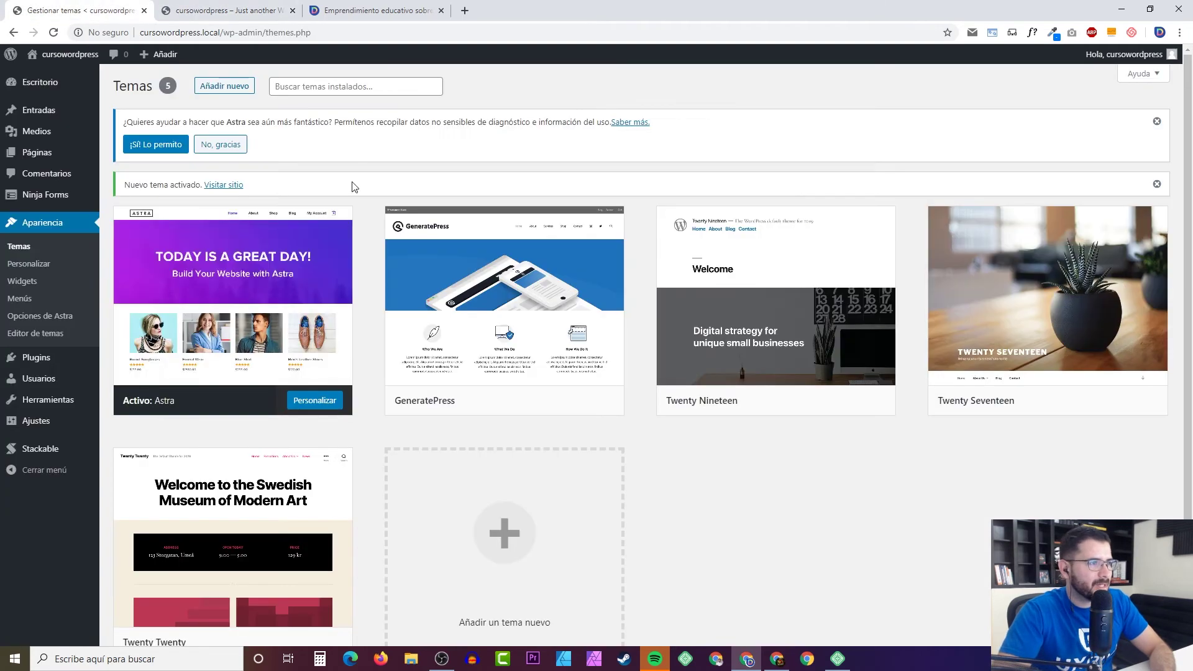
scroll(360, 242, down, 1)
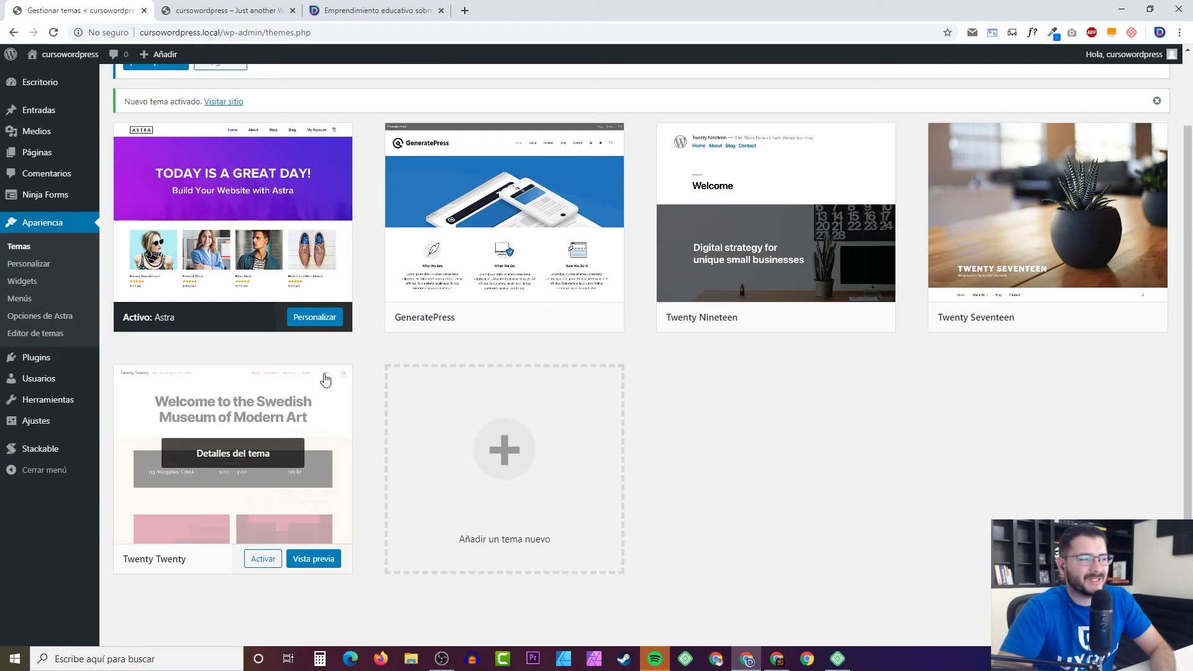
click(263, 559)
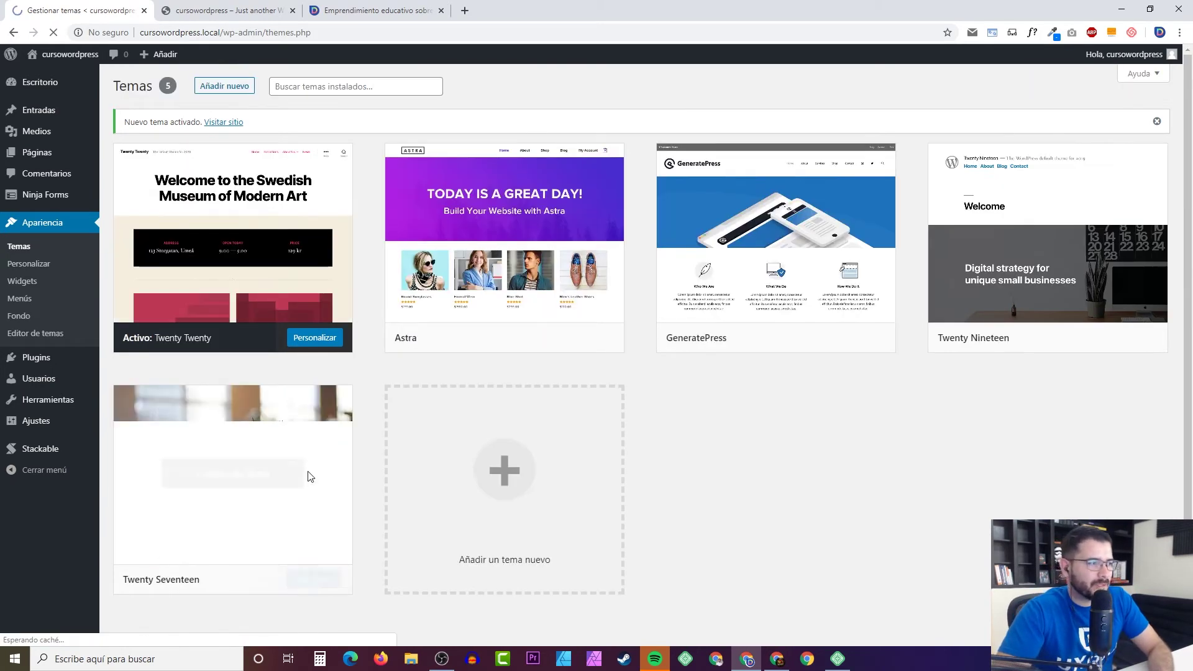
click(224, 10)
click(54, 32)
Step: Review the front page under the Twenty Twenty theme alongside the installed themes list
click(107, 10)
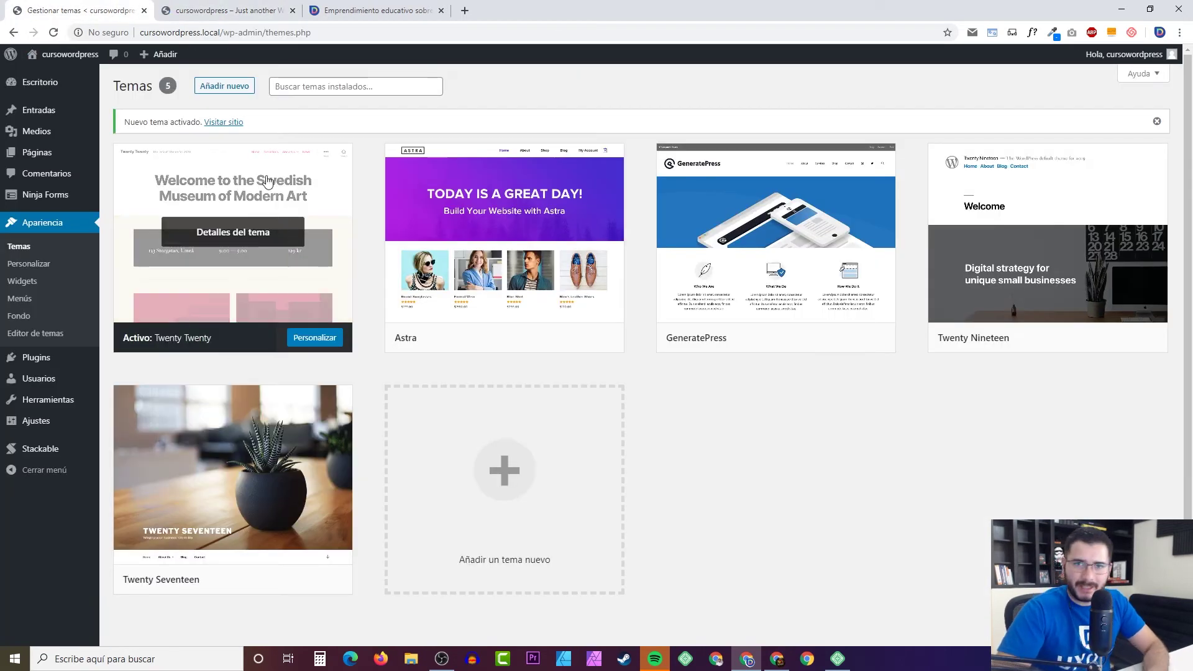
click(224, 11)
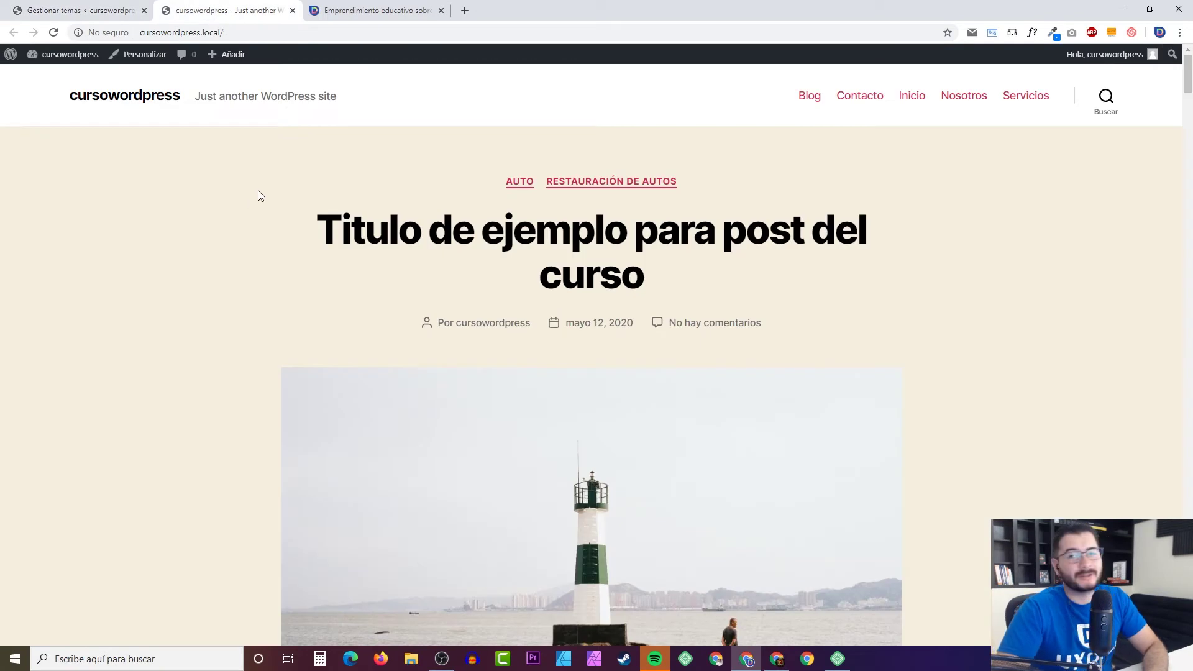
click(93, 10)
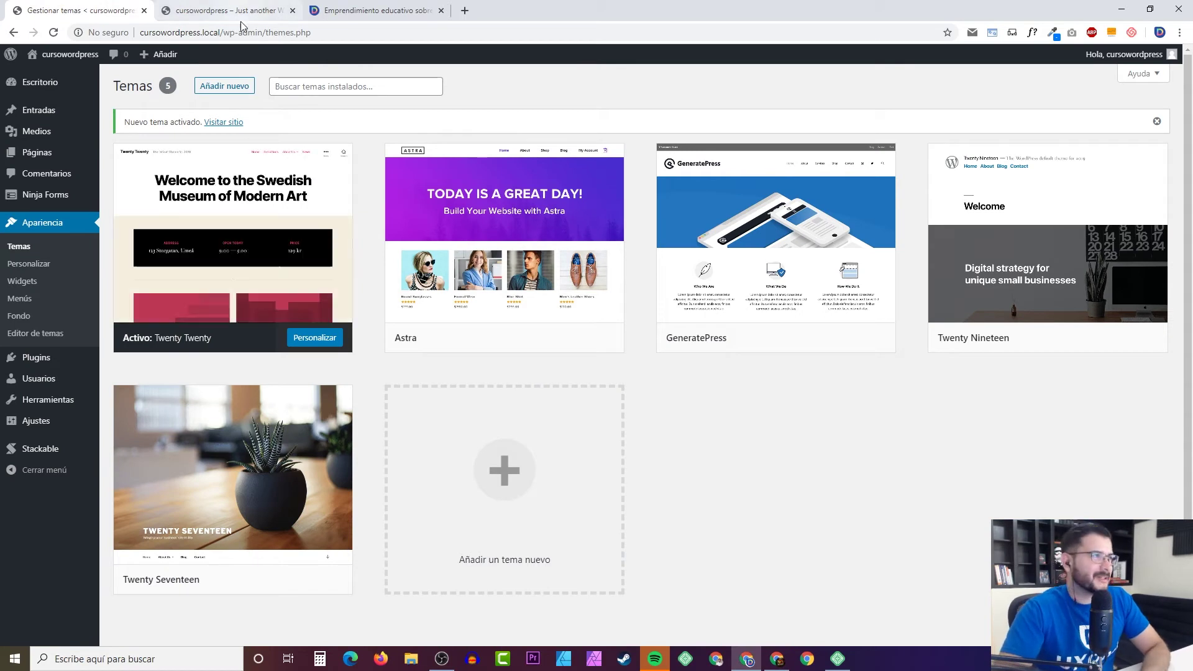
click(214, 11)
scroll(261, 202, down, 15)
scroll(269, 202, up, 15)
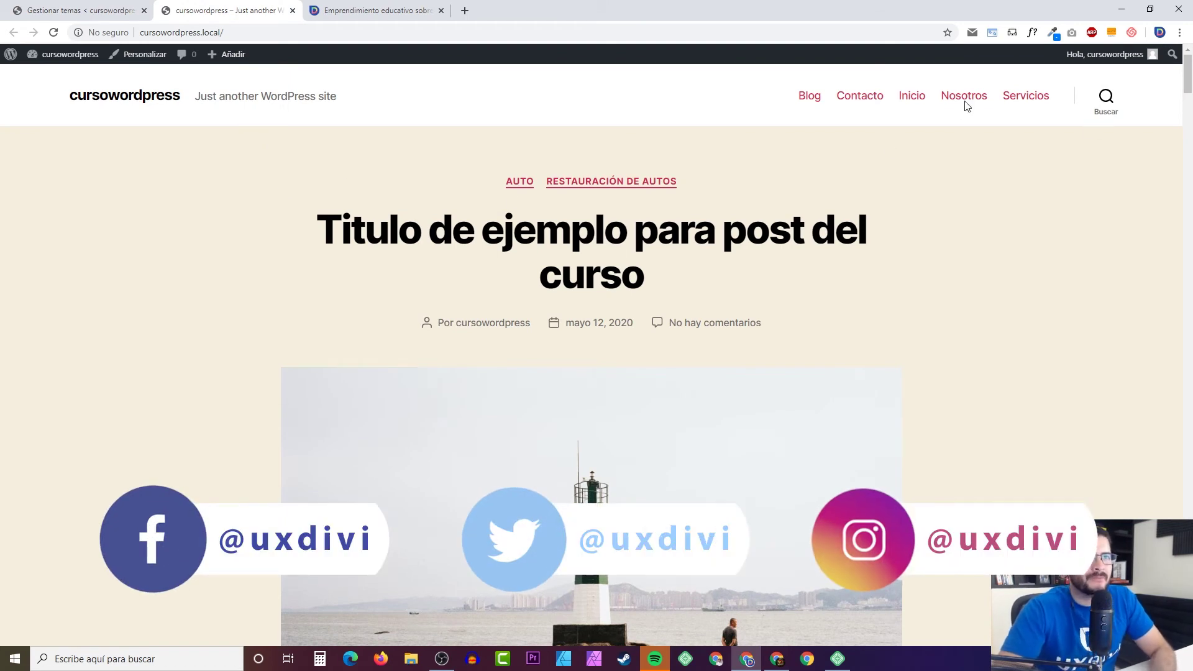
Step: Open the Inicio page in a new tab and examine its hero, about-us and Servicios sections
click(911, 98)
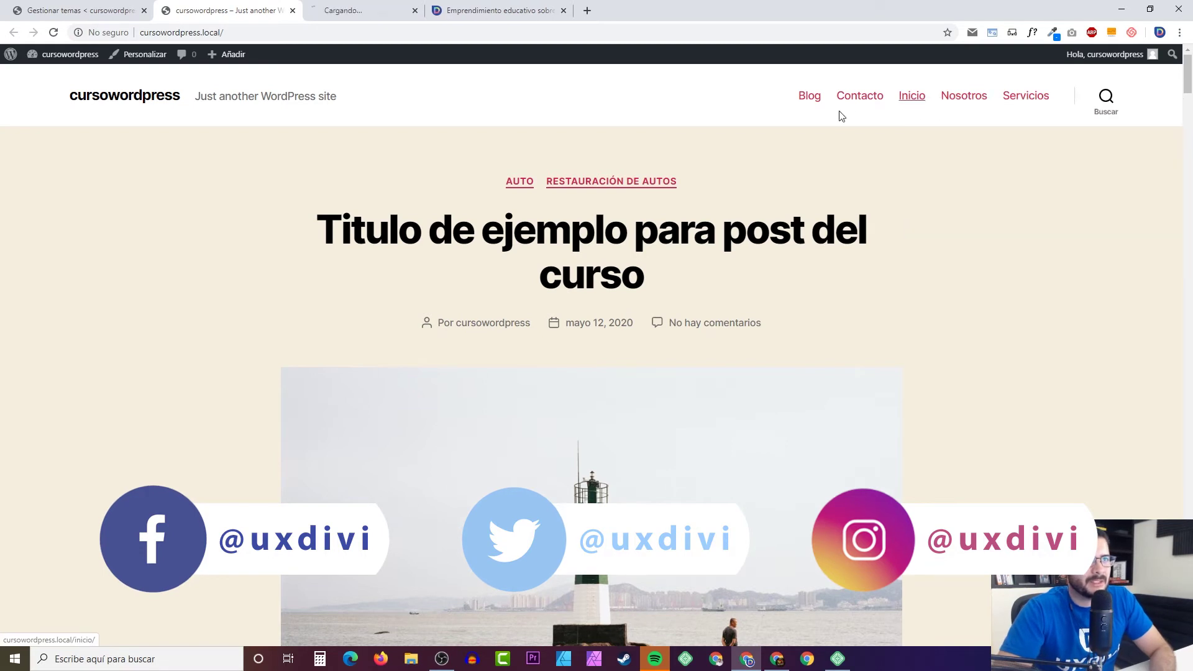
scroll(464, 190, down, 10)
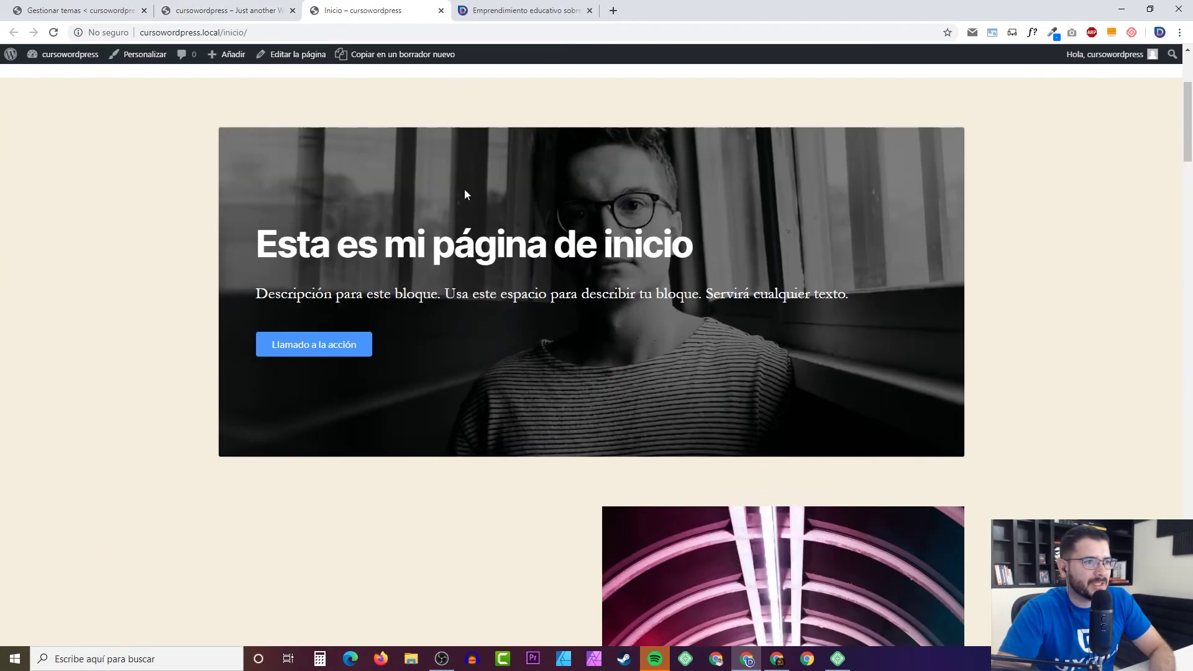
scroll(464, 190, up, 7)
scroll(447, 195, up, 3)
scroll(341, 166, down, 3)
scroll(332, 210, down, 10)
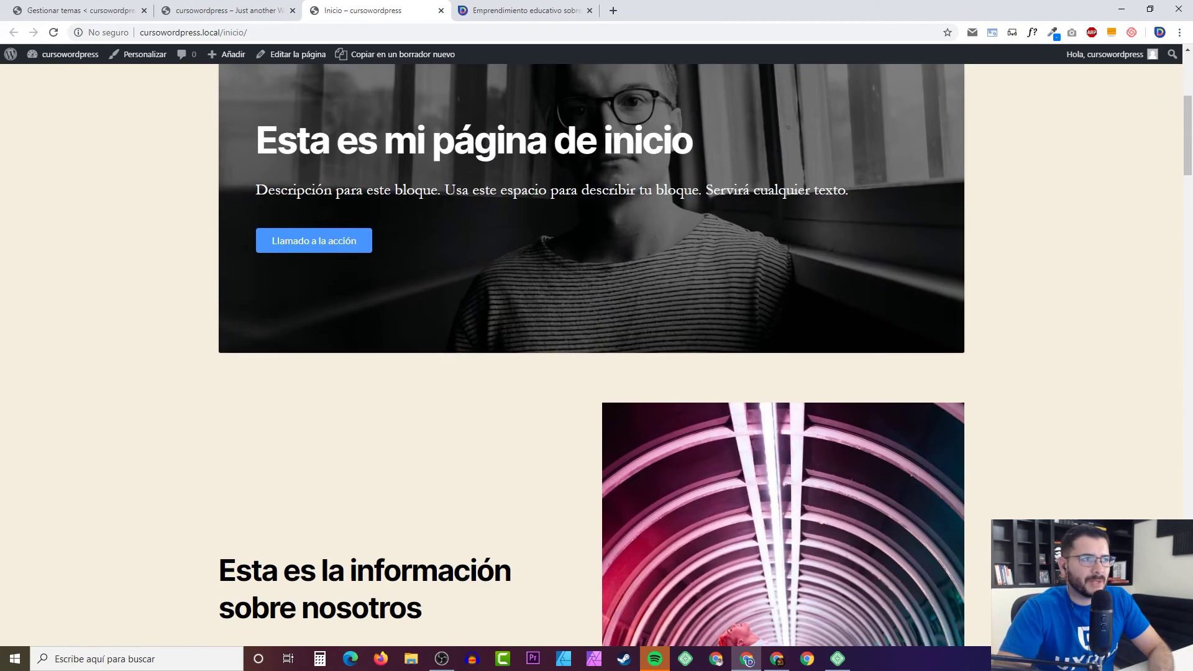
scroll(585, 231, down, 8)
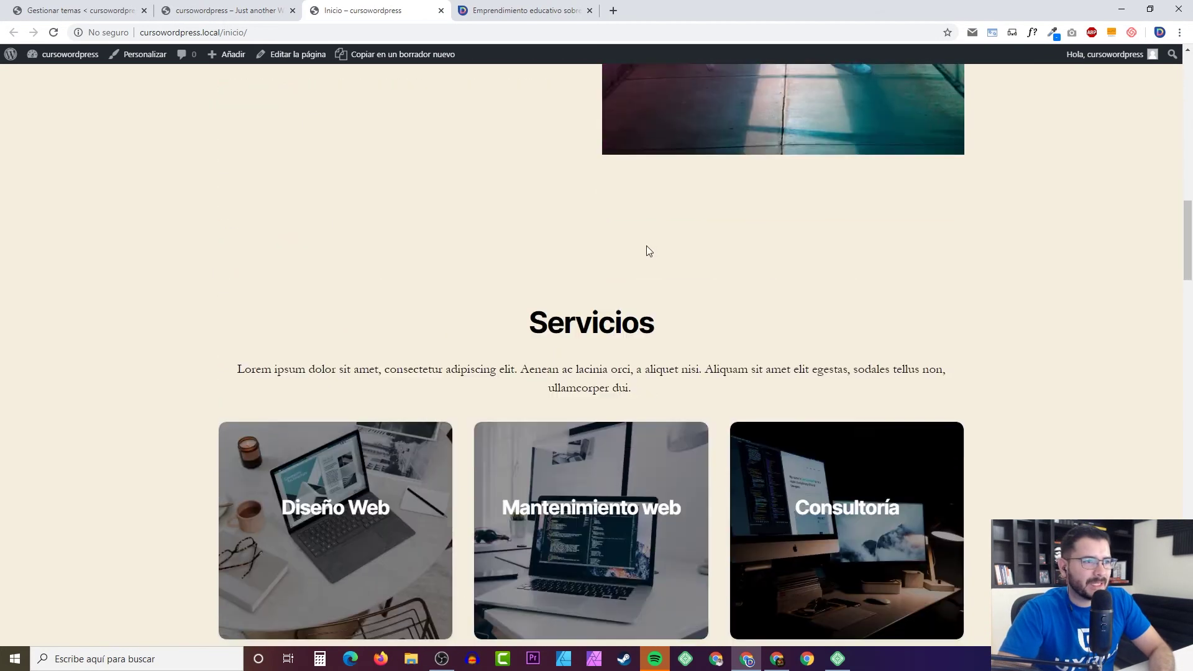
scroll(435, 266, up, 3)
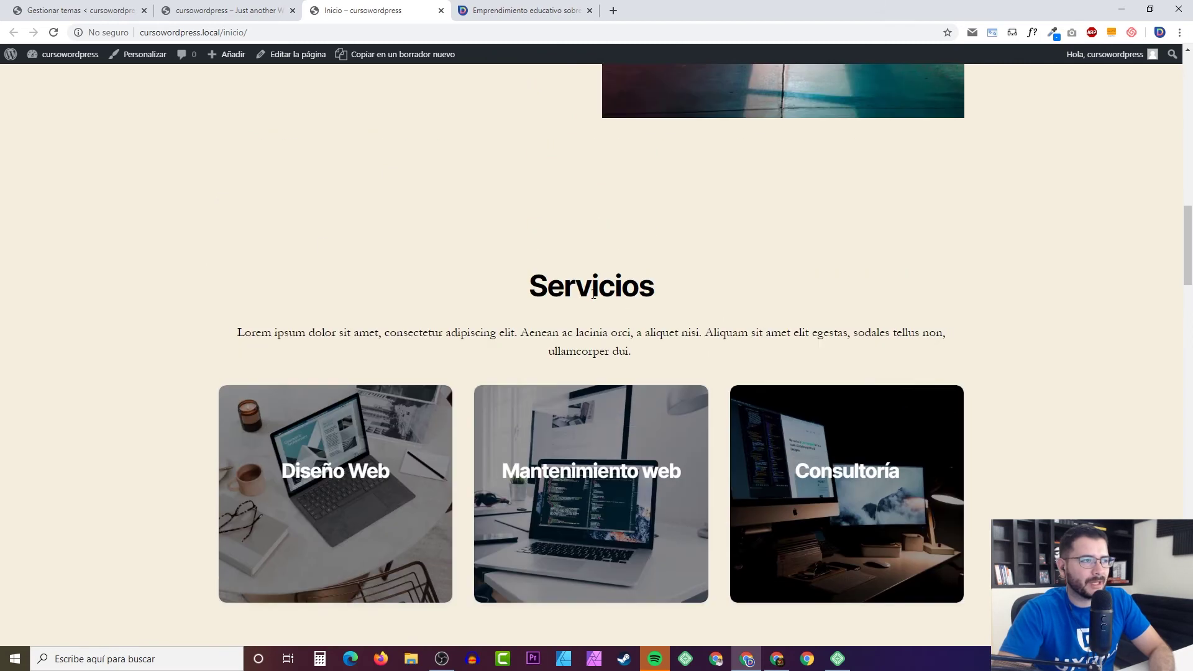
scroll(608, 299, up, 12)
scroll(542, 277, down, 7)
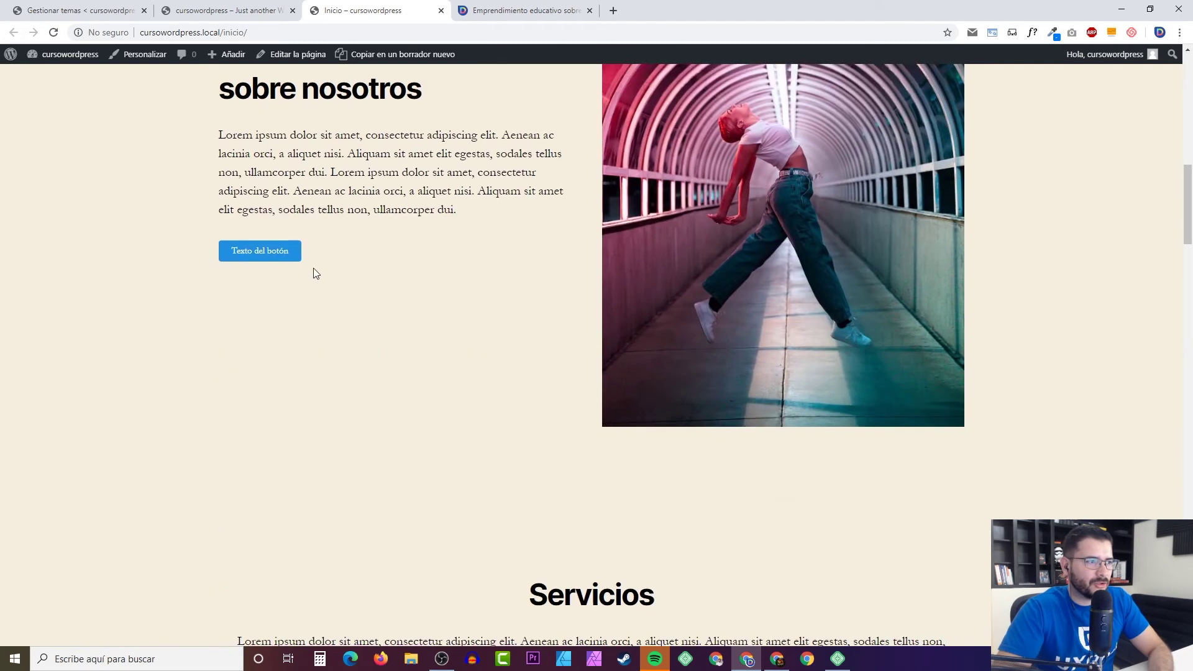
Step: Examine the Inicio page's accordion, blog post grid and contact form, expanding and collapsing the first accordion item
scroll(373, 274, down, 15)
scroll(429, 261, up, 2)
click(408, 218)
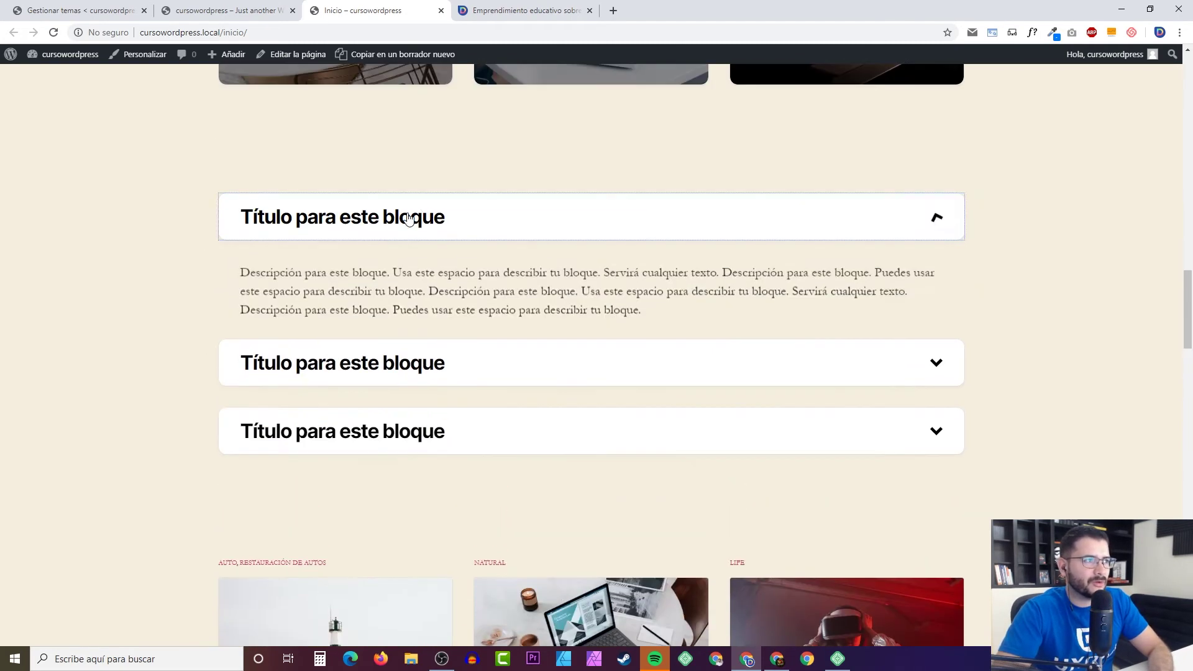
click(407, 216)
scroll(591, 255, down, 5)
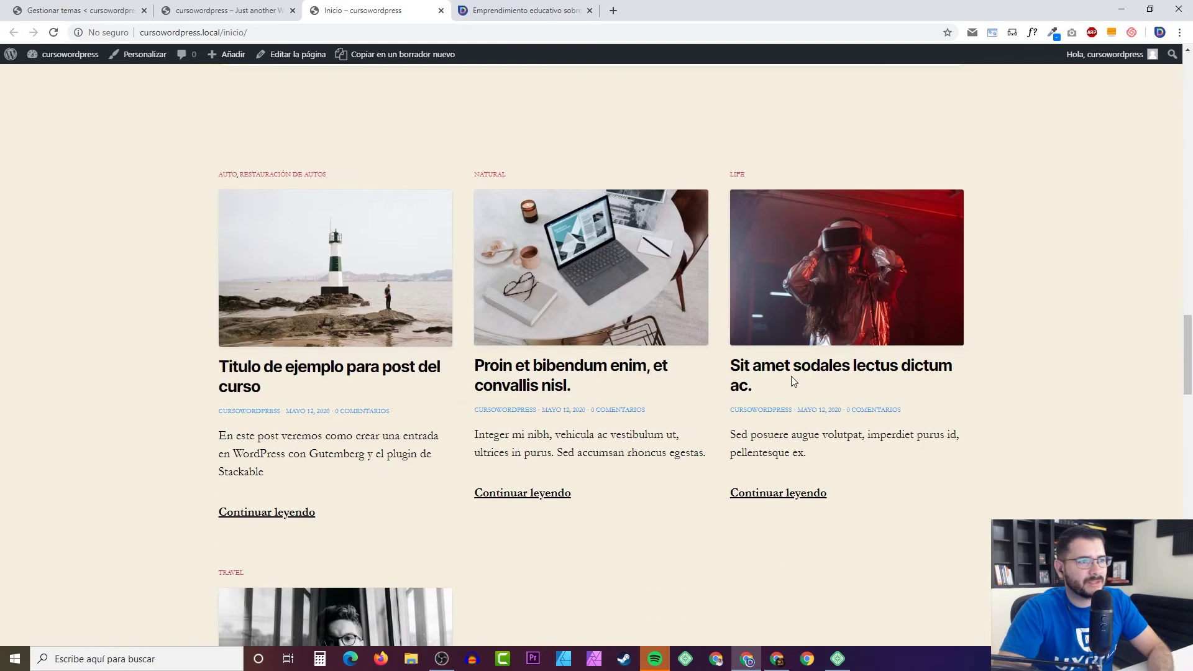
scroll(792, 381, down, 18)
scroll(170, 266, up, 3)
scroll(323, 287, down, 9)
scroll(341, 279, up, 10)
scroll(495, 304, up, 20)
scroll(495, 302, down, 20)
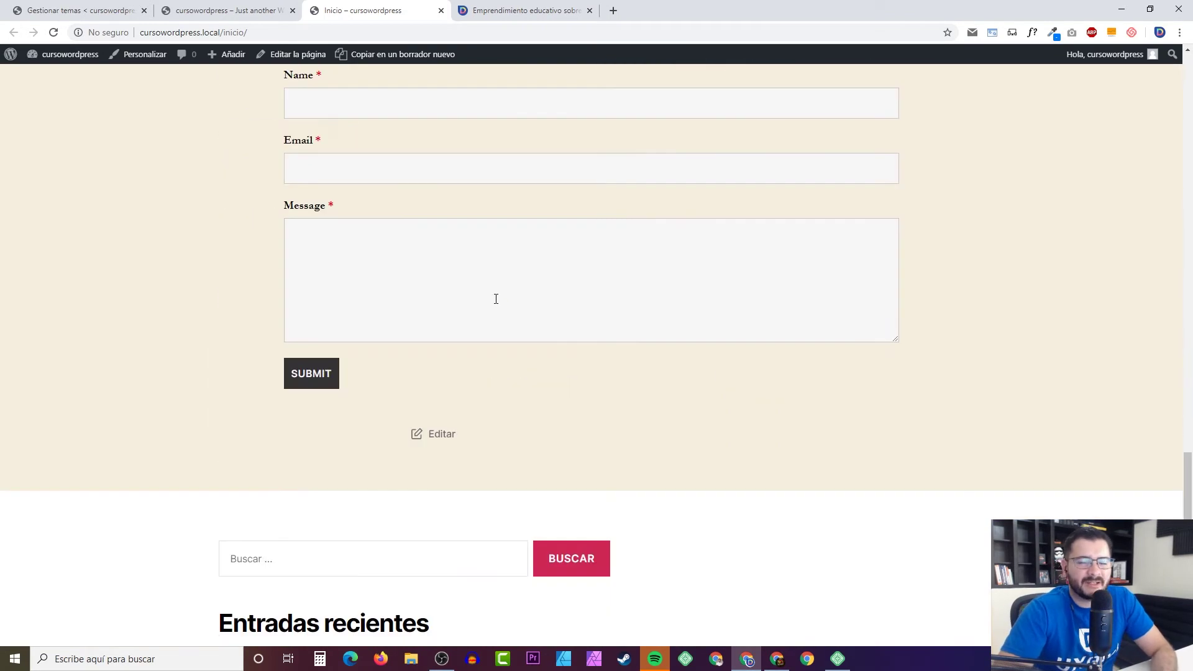
Step: Review the Inicio page's sections under the Twenty Twenty theme, return to the installed themes list and close the Inicio page
scroll(496, 299, down, 8)
scroll(503, 299, up, 15)
scroll(534, 307, up, 12)
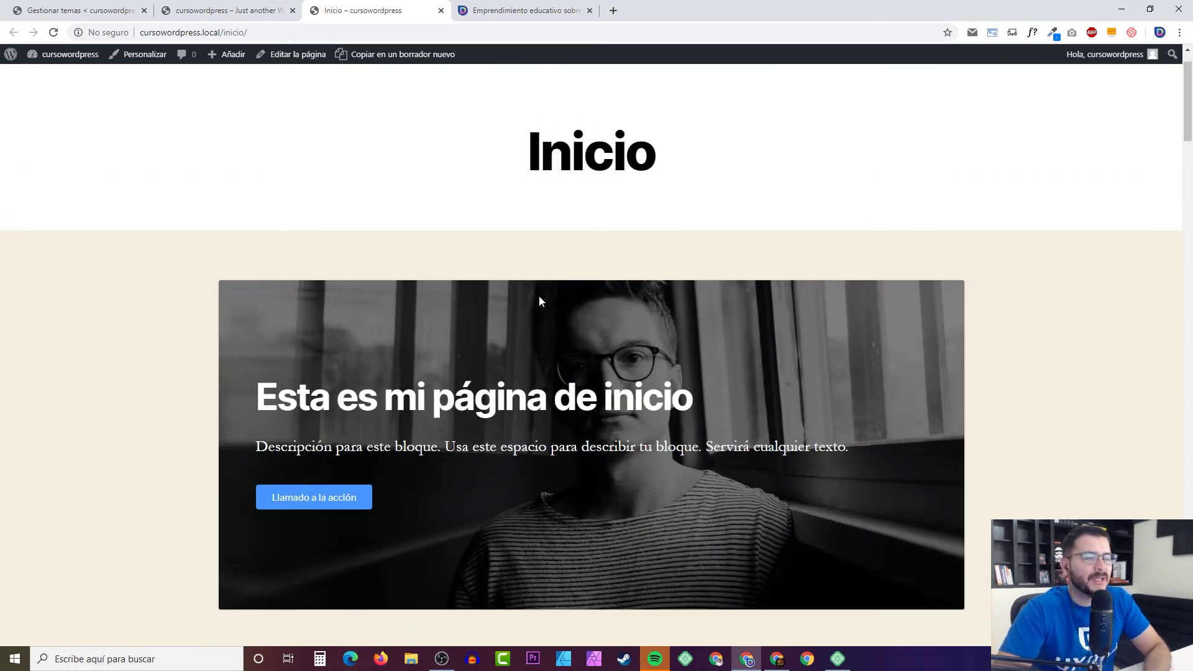
scroll(539, 301, down, 5)
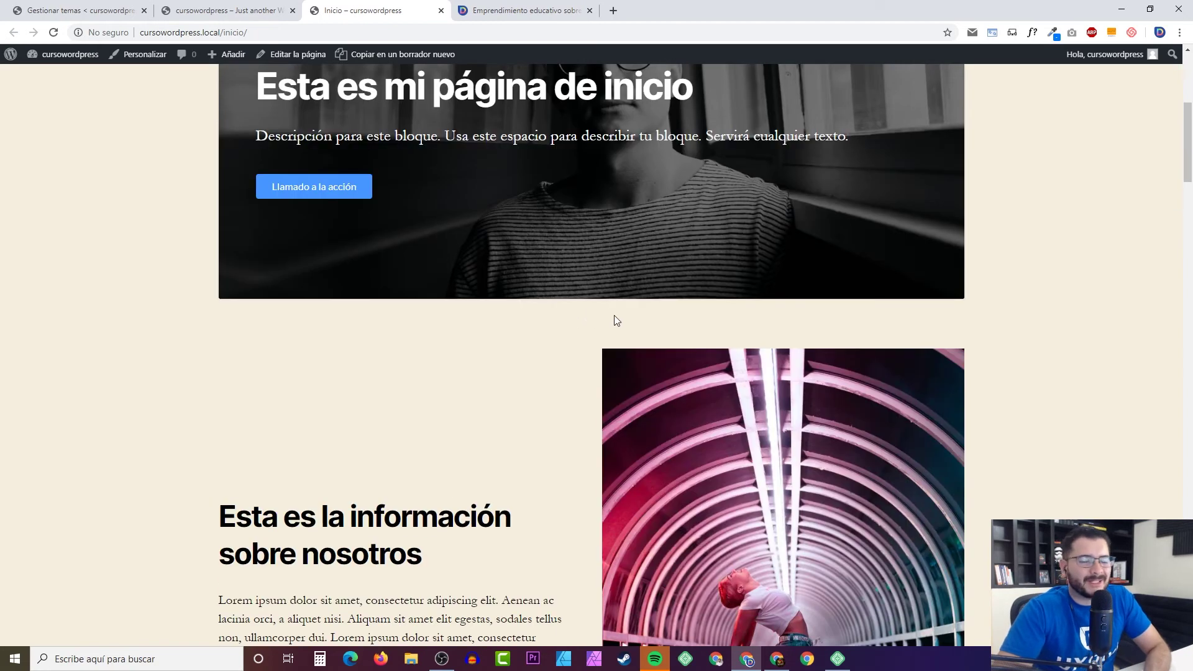
scroll(629, 318, down, 14)
scroll(640, 318, up, 15)
scroll(626, 303, up, 5)
click(128, 9)
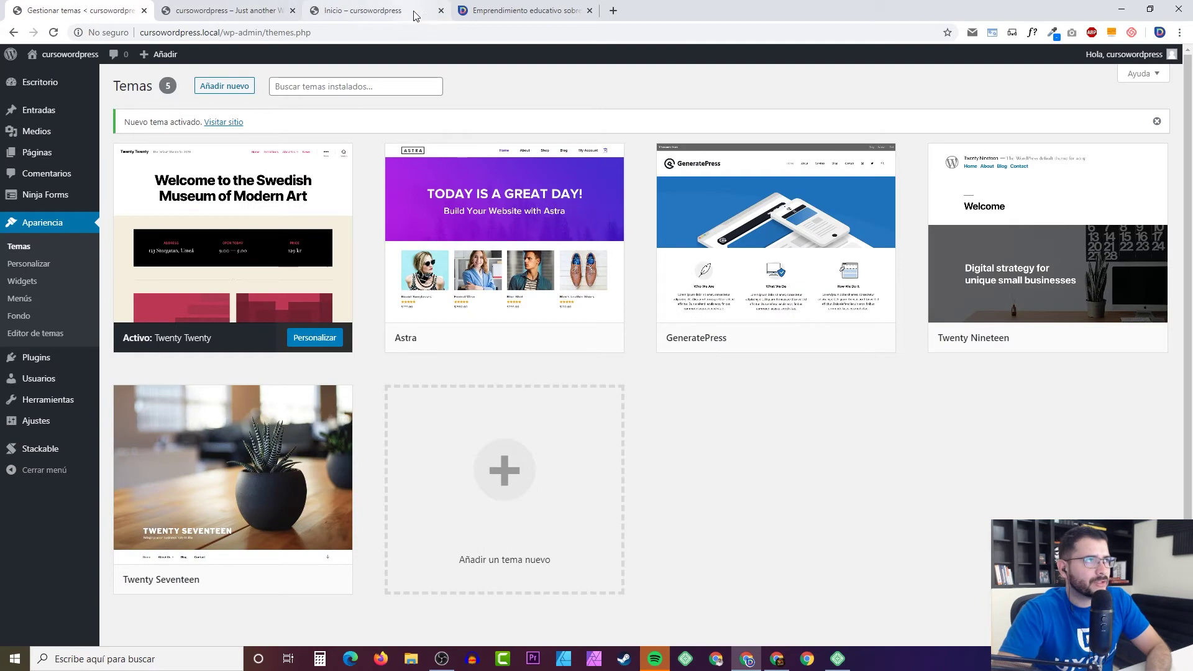
click(442, 11)
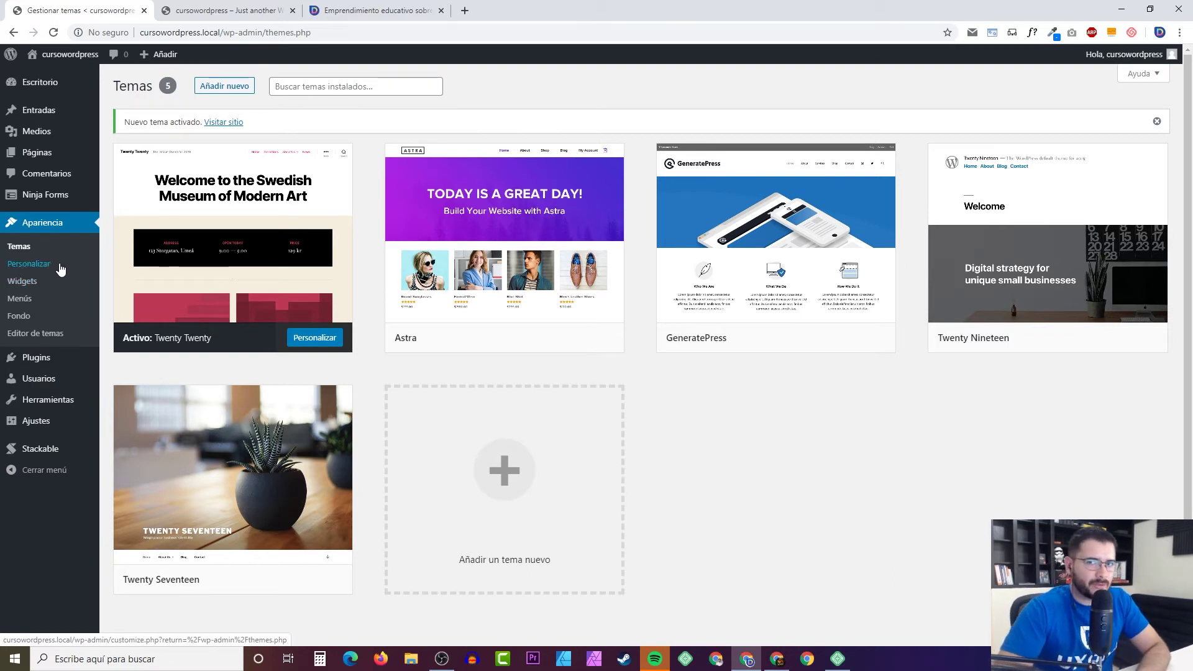
Step: View the theme's background image setting and its media library picker, and exit the Customizer without choosing an image
click(19, 317)
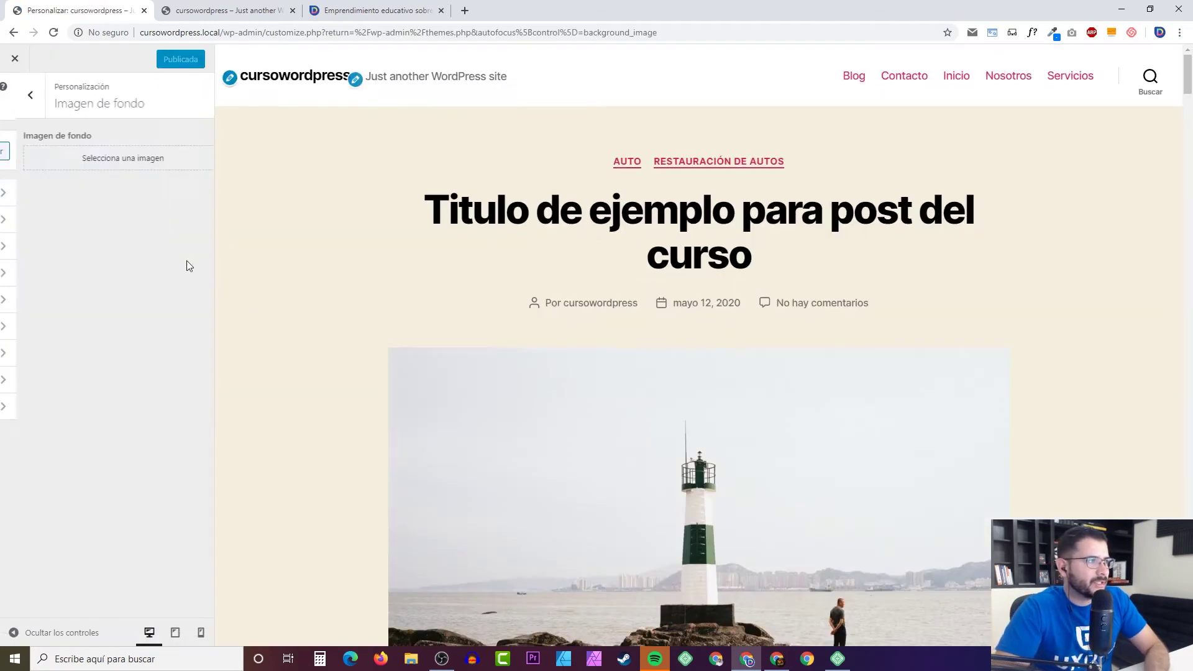
click(117, 165)
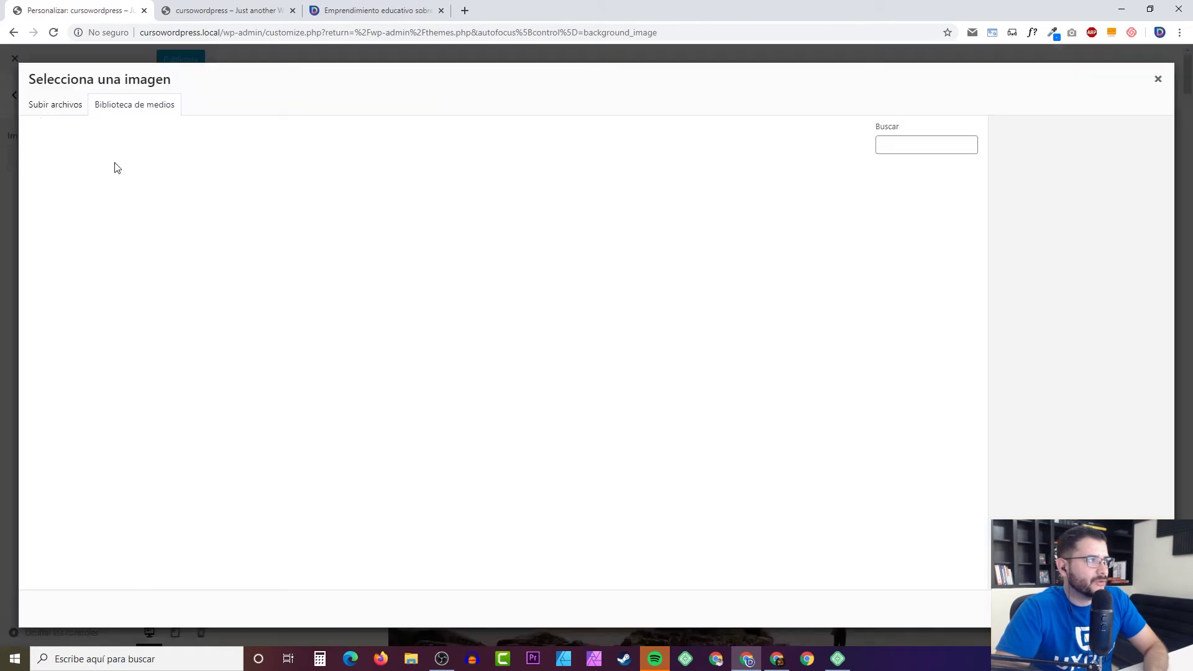
click(1159, 79)
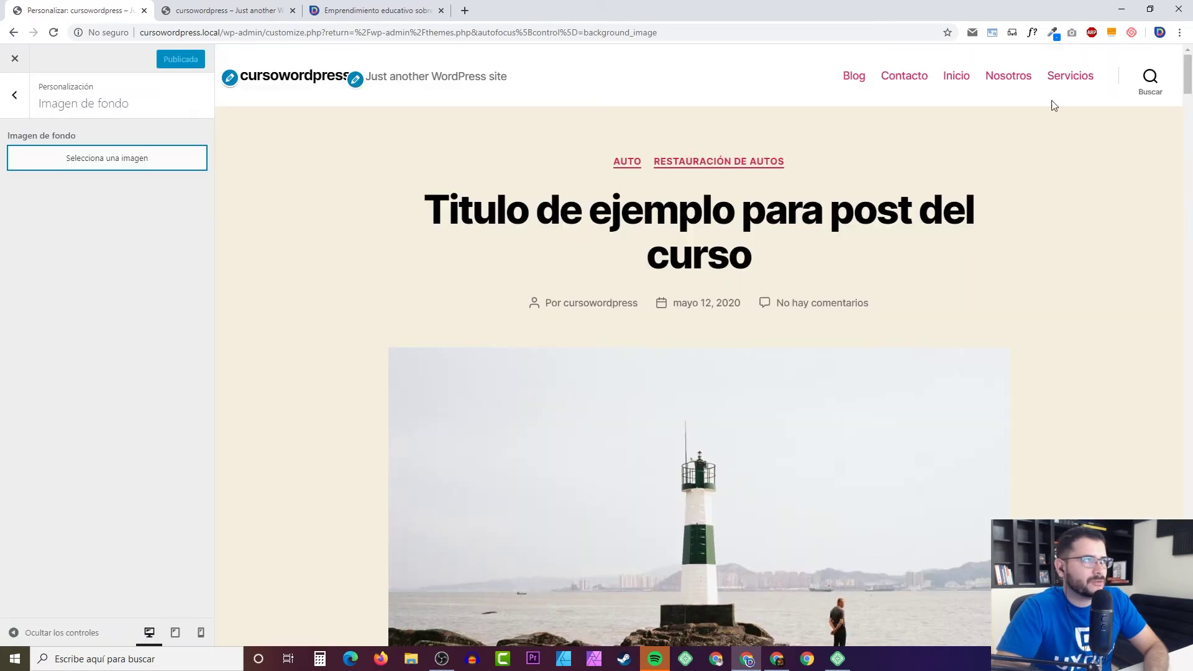
click(14, 94)
click(15, 58)
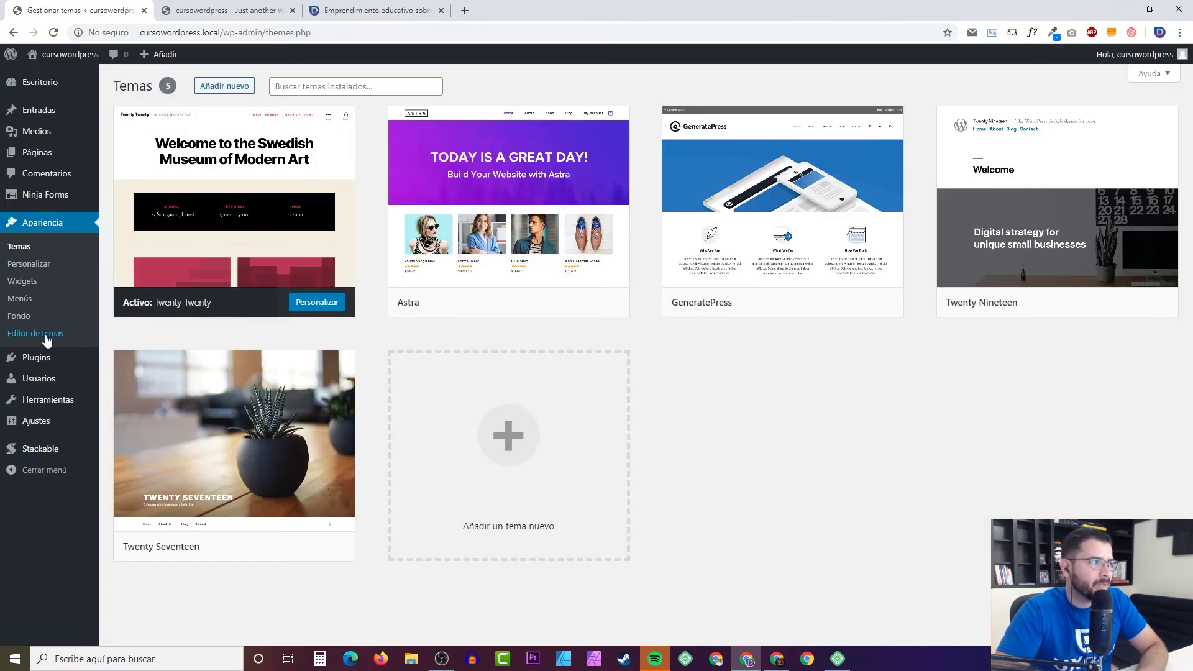
Step: Open the theme file editor, accept its direct-editing warning and look through Twenty Twenty's style.css
click(46, 336)
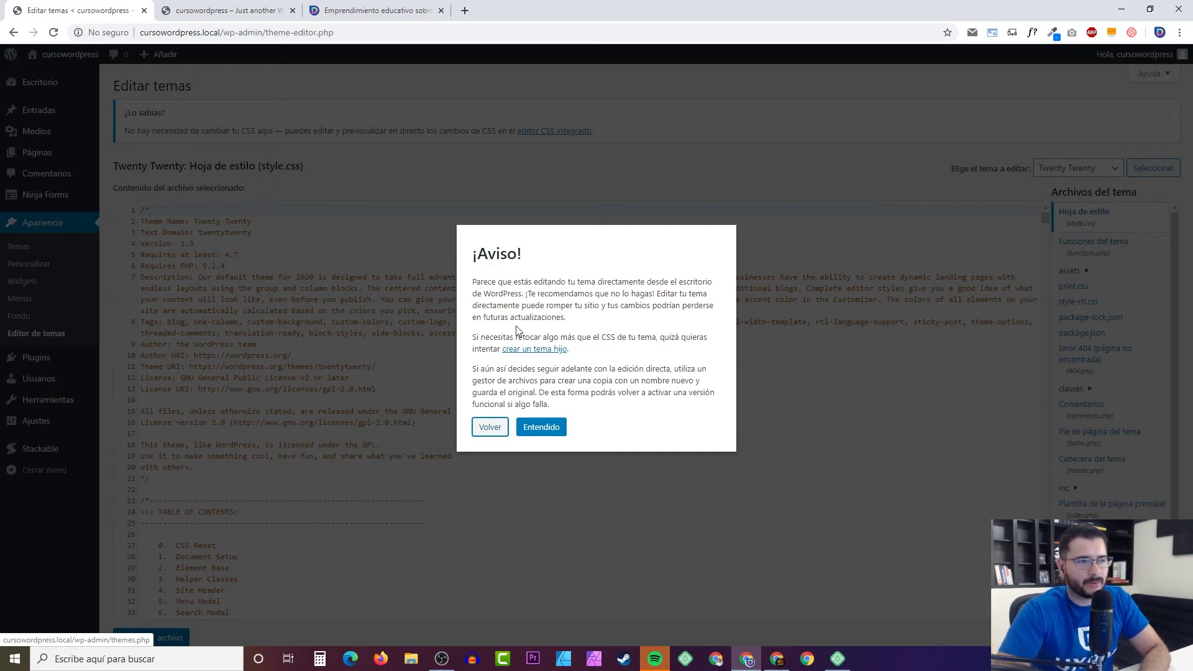
click(542, 428)
scroll(741, 383, down, 14)
scroll(467, 320, up, 12)
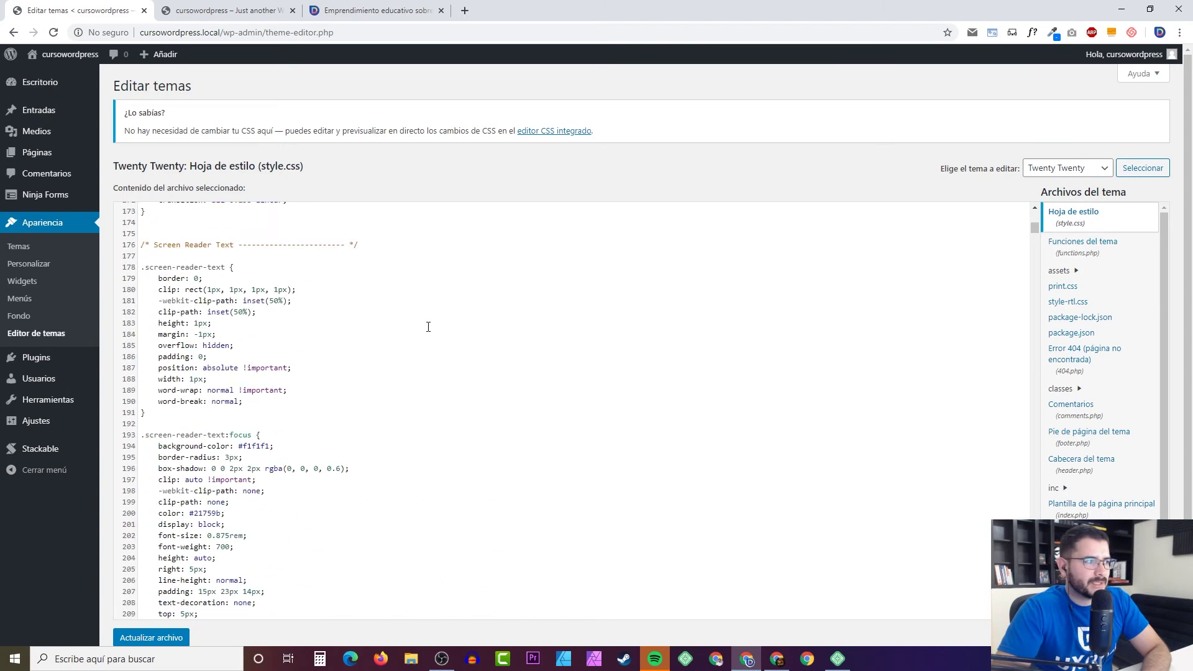
scroll(409, 311, up, 2)
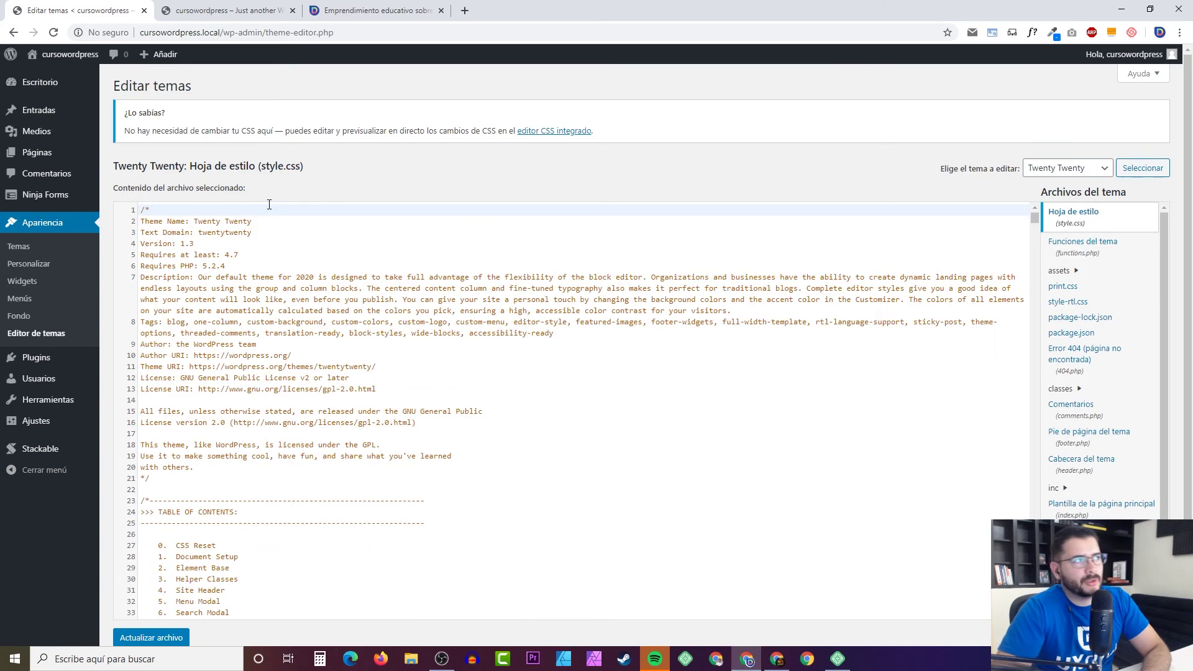
Step: Examine the code of Twenty Twenty's functions.php and open the installed plugins list
click(1108, 259)
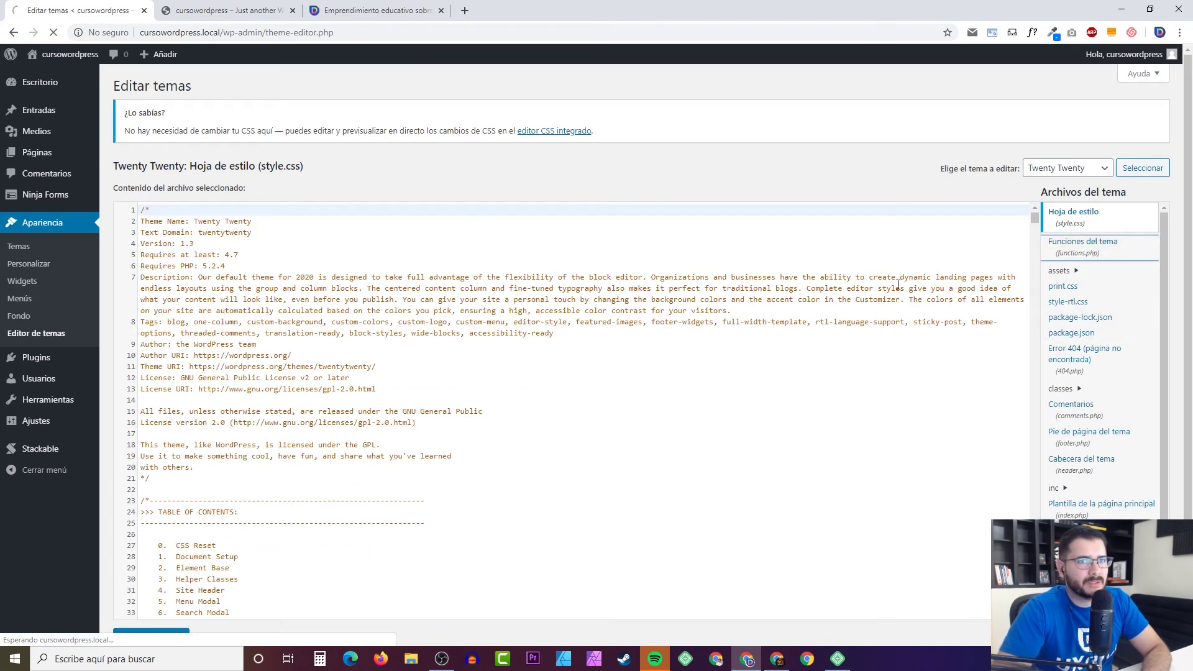
scroll(470, 326, down, 13)
scroll(471, 325, down, 13)
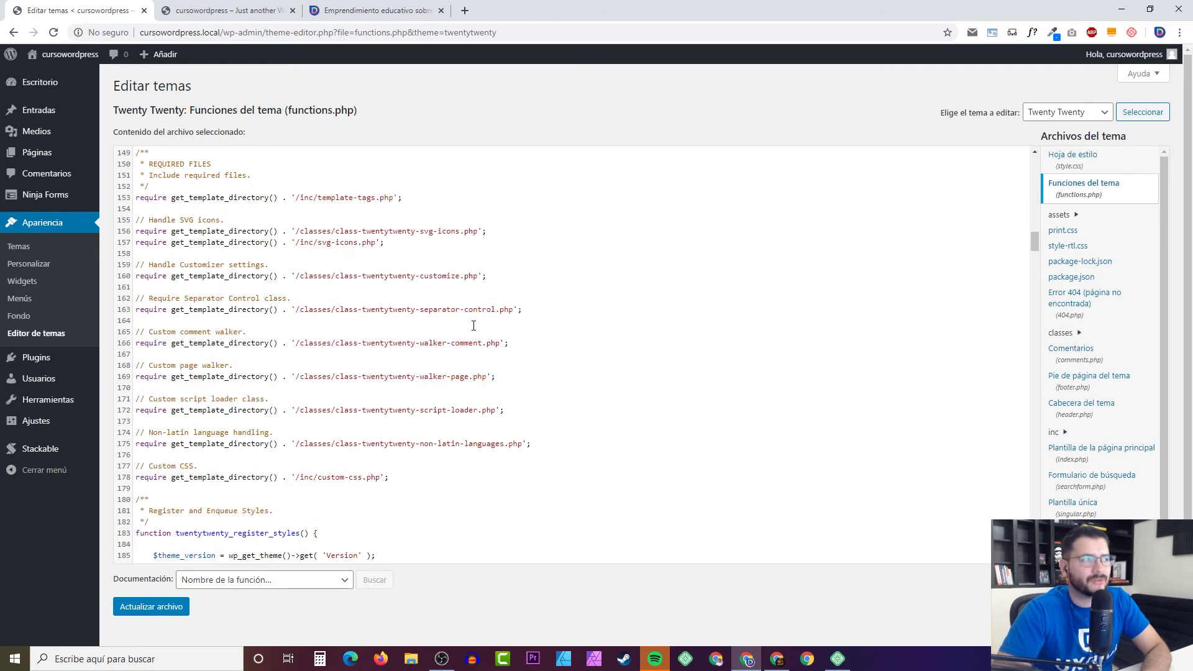
scroll(472, 325, down, 6)
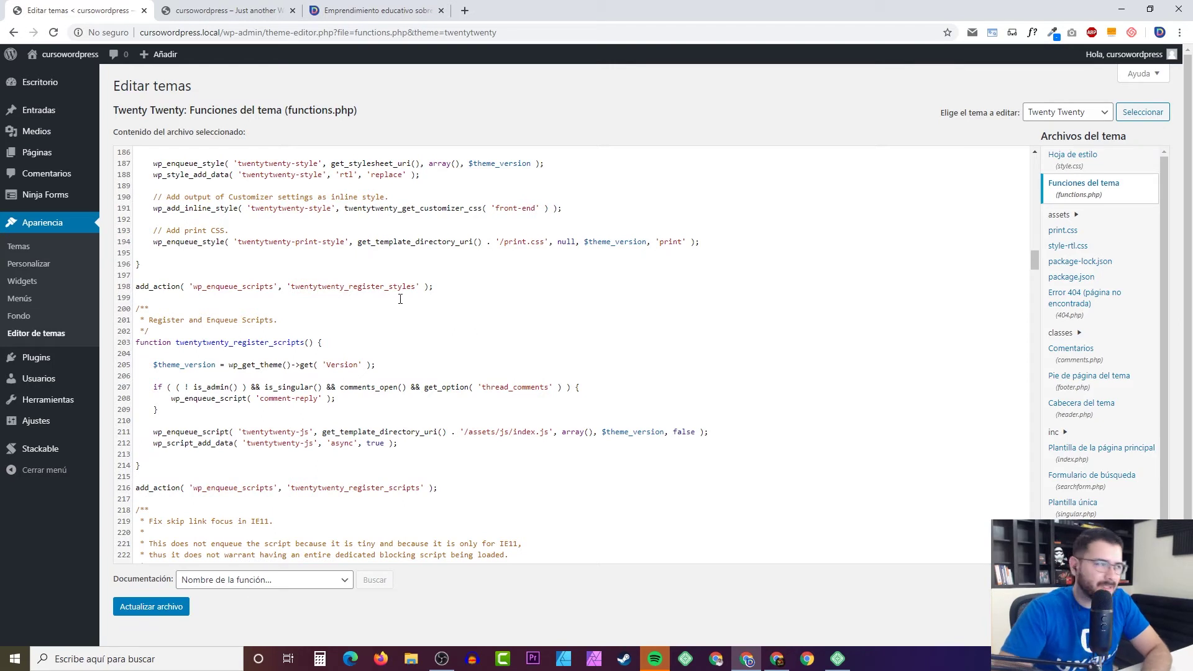
scroll(342, 296, down, 9)
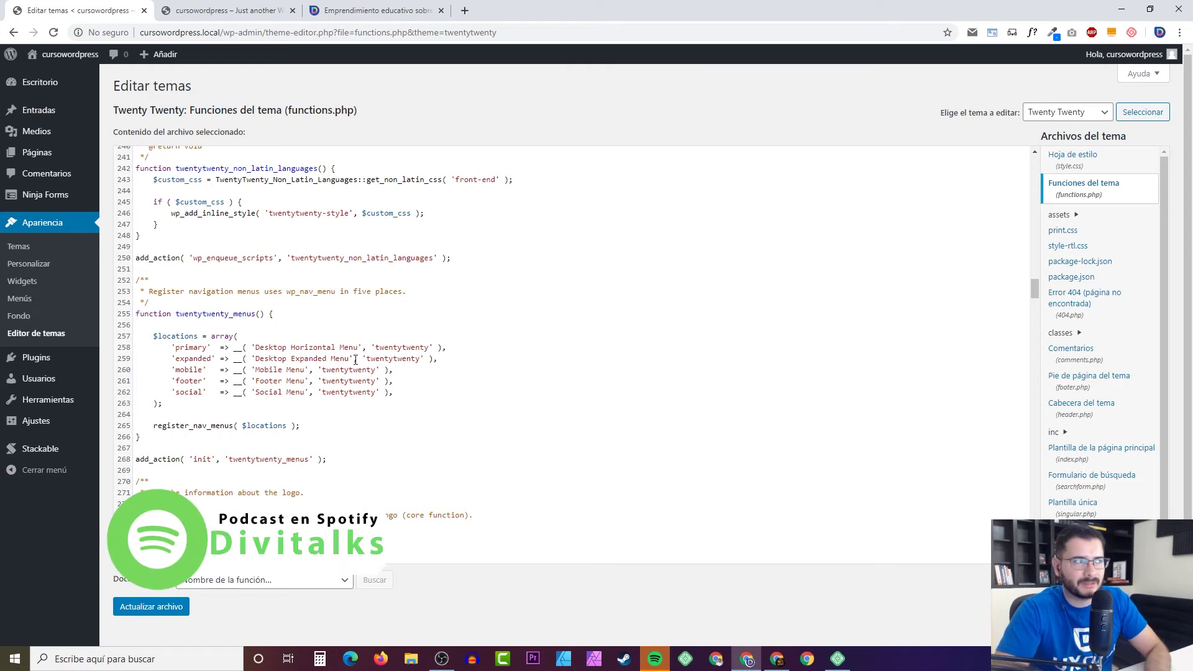
scroll(303, 337, up, 10)
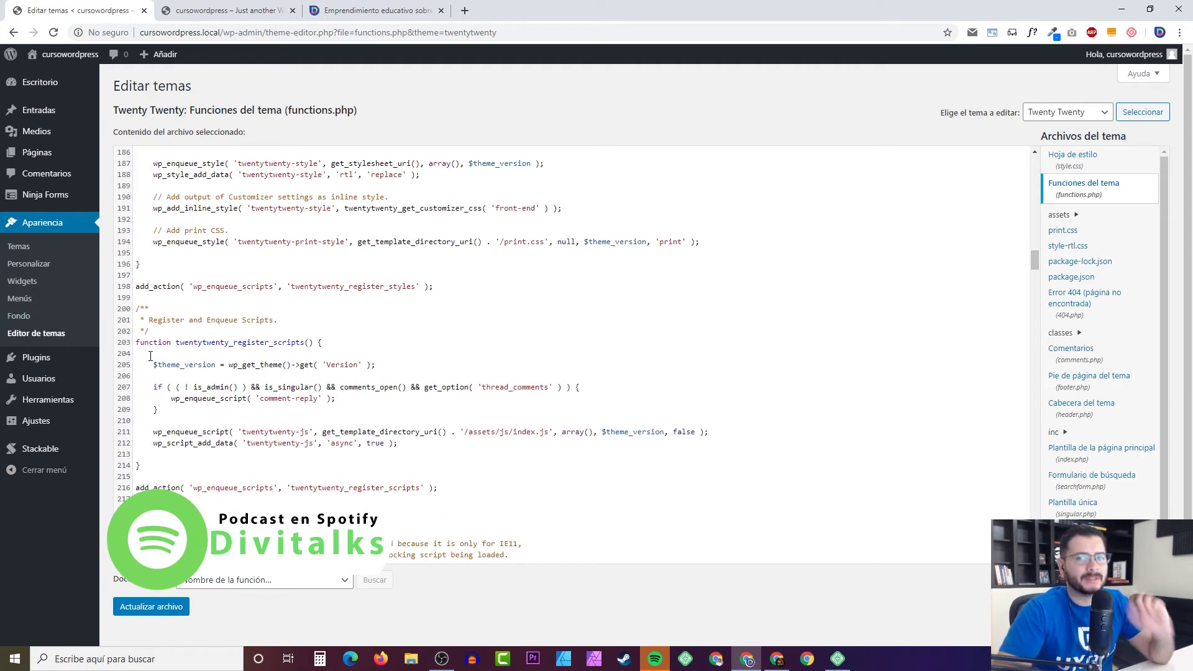
scroll(151, 356, up, 2)
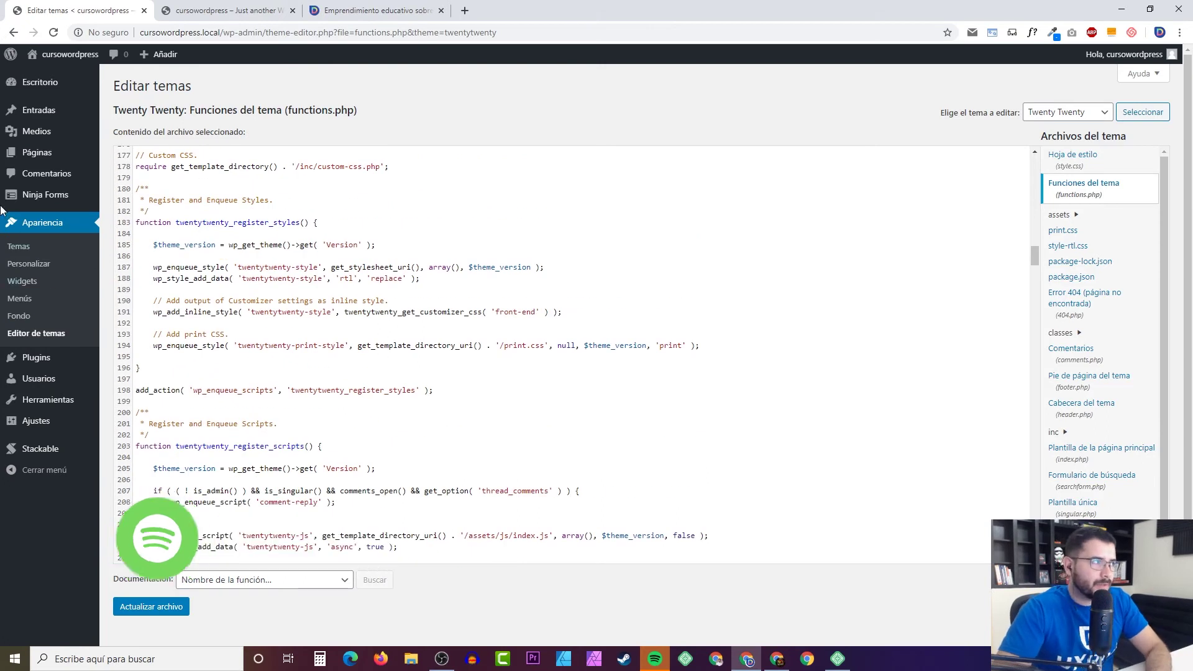
click(26, 366)
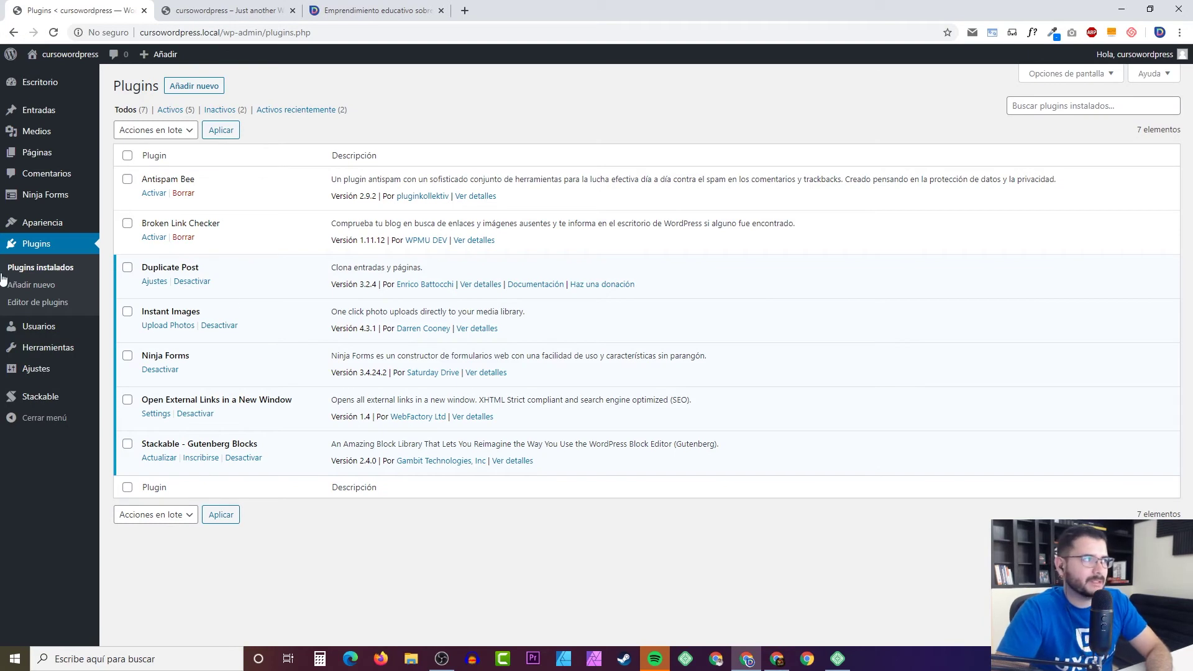
Step: Create a navigation menu named "Menú principal", checking the front page's current navigation links
mouse_move(42, 222)
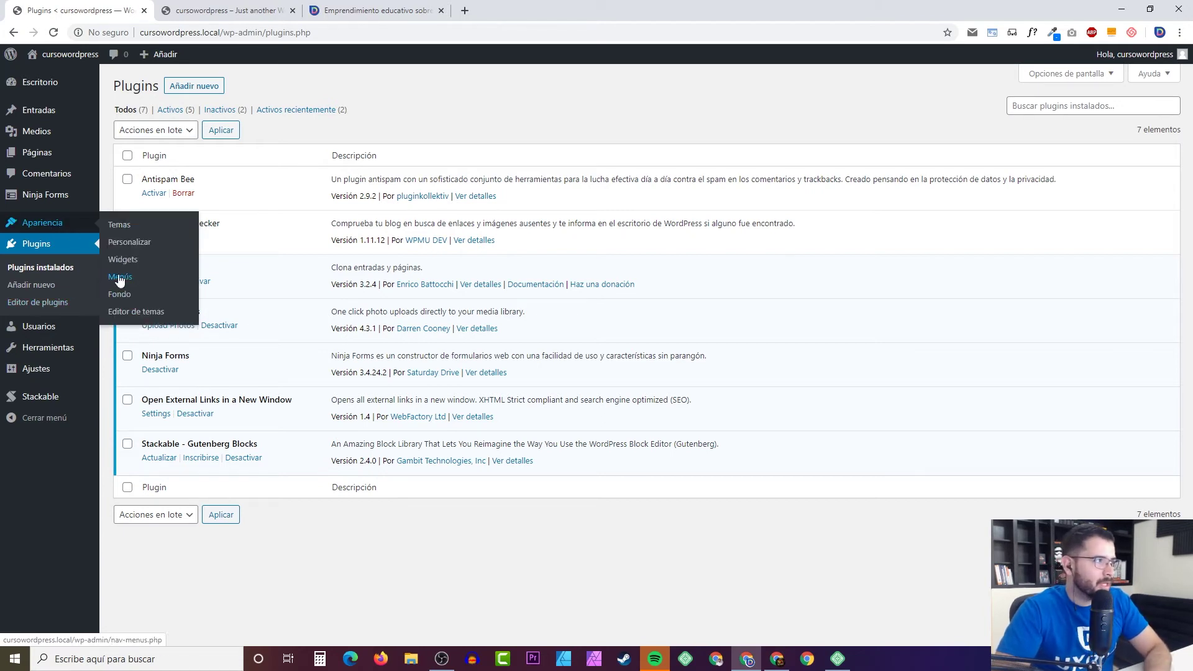
click(121, 290)
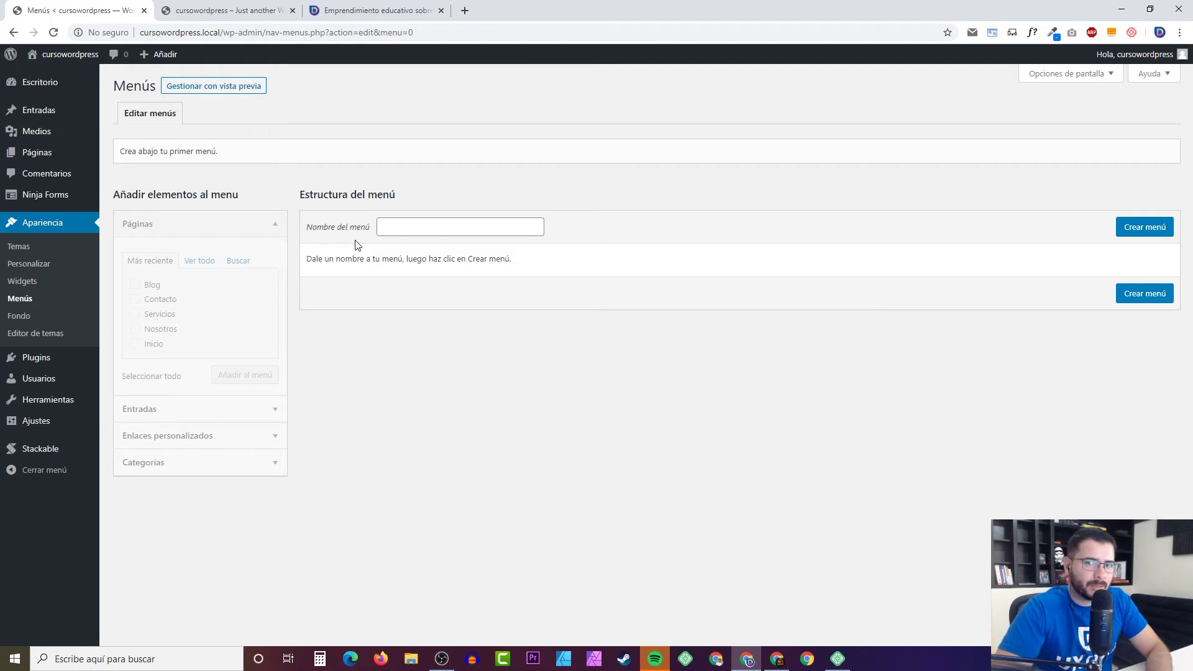
click(414, 230)
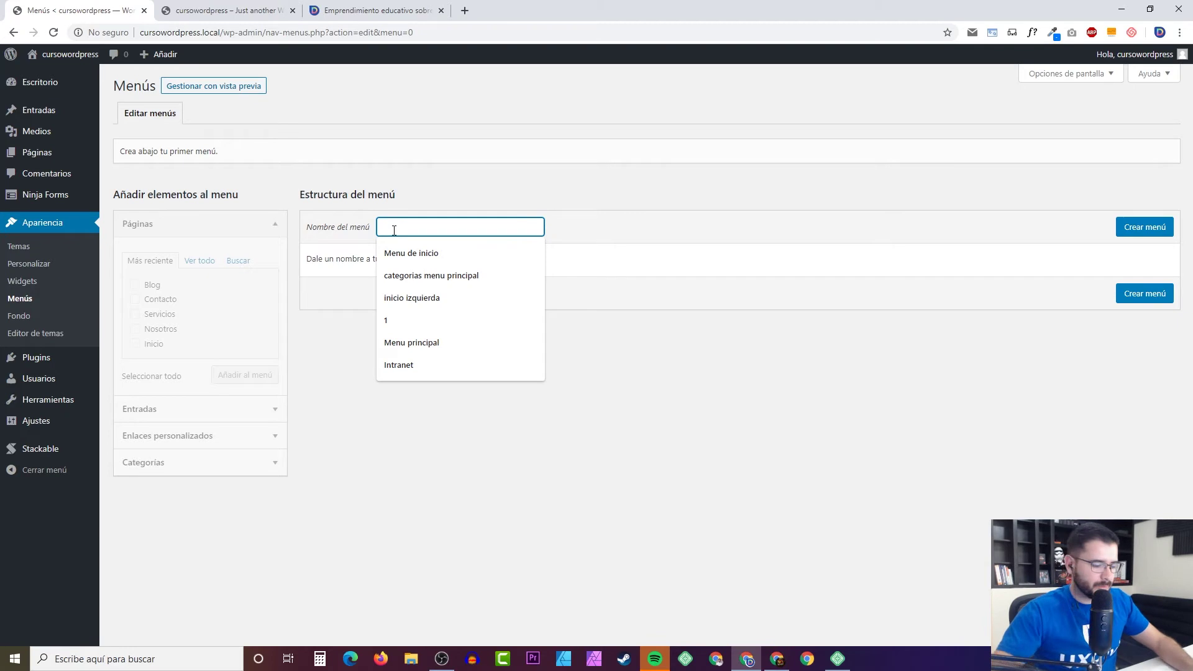
text(Men)
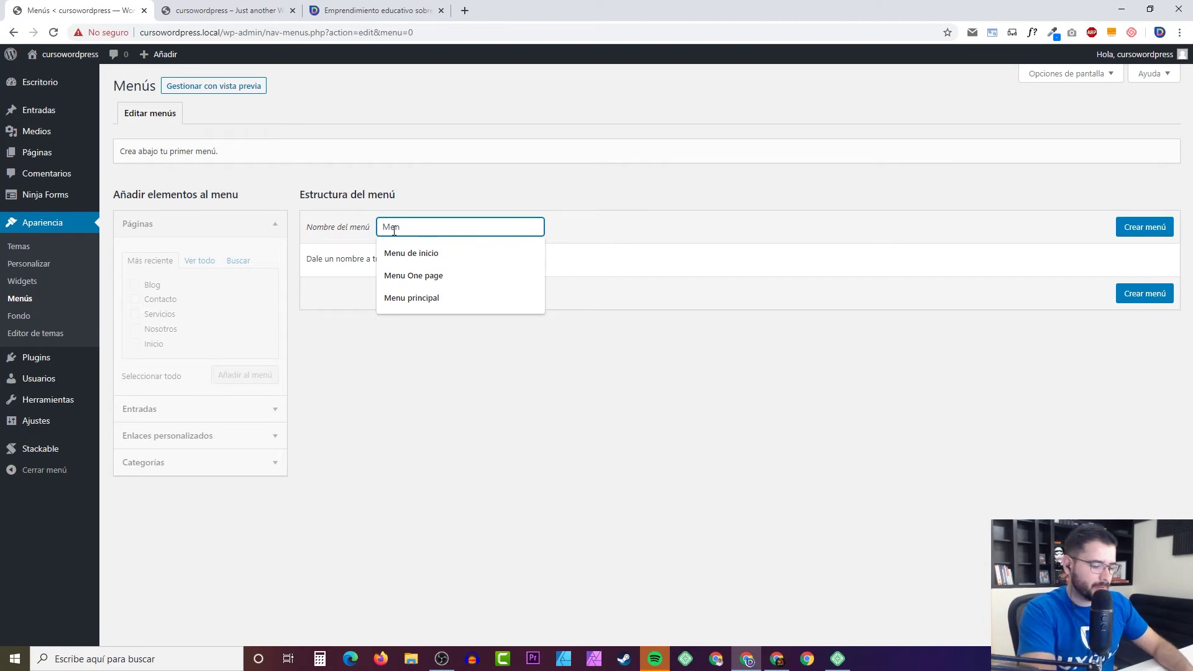
text(ú principal)
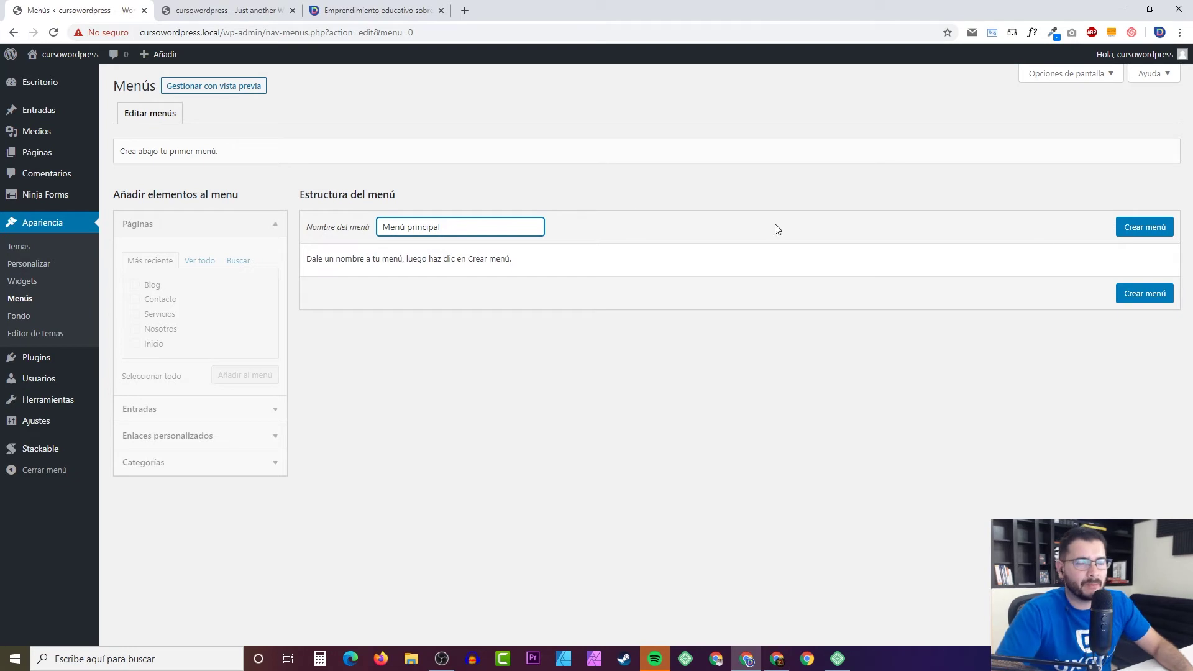
click(186, 15)
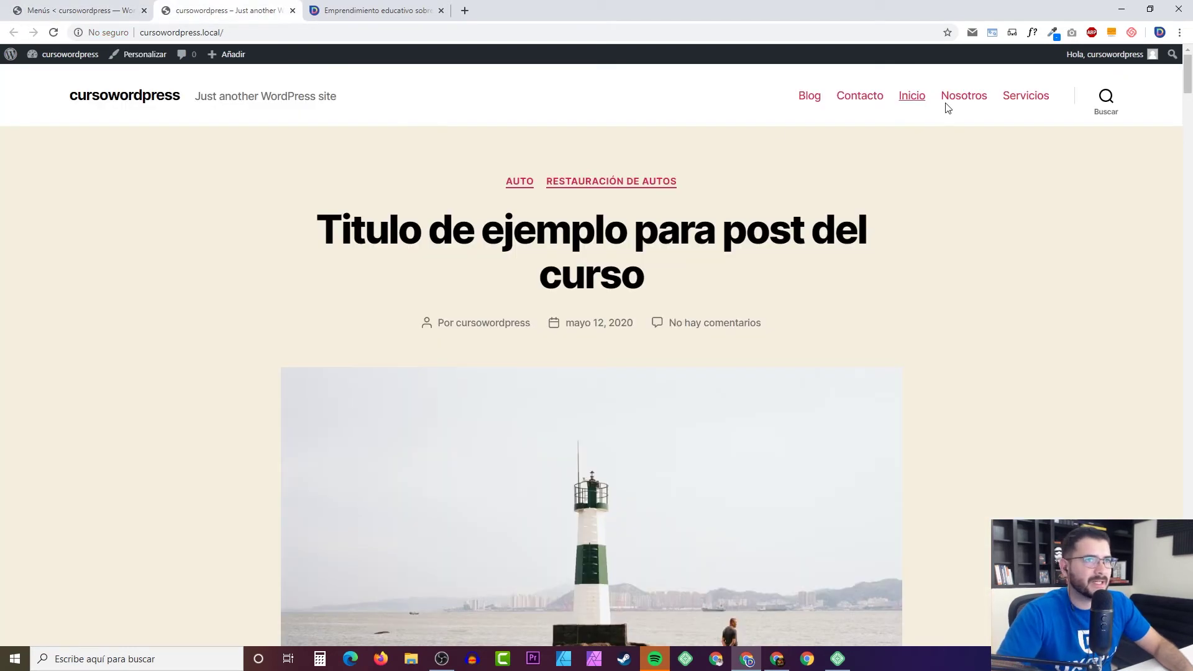
click(72, 13)
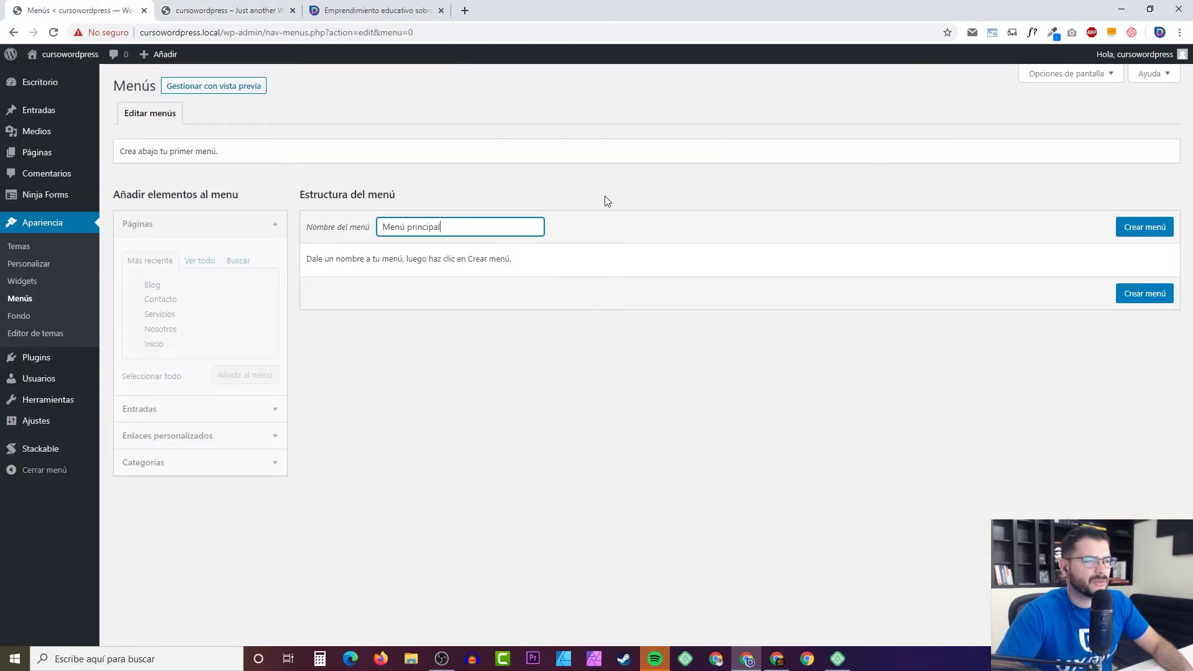
click(1145, 230)
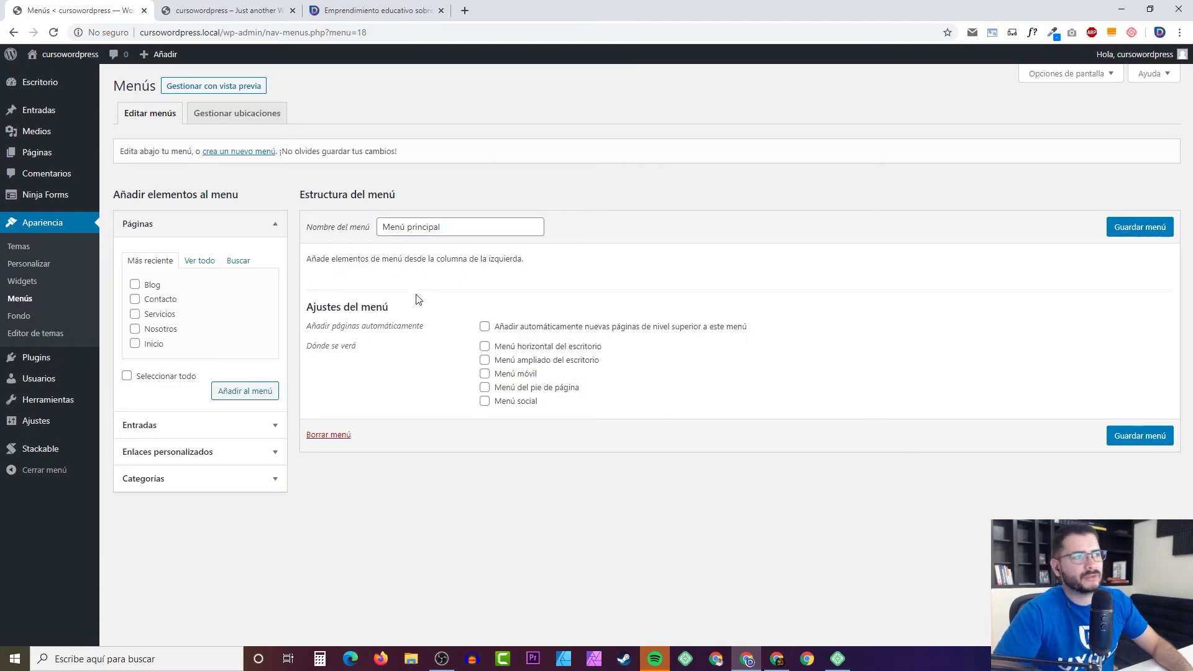
Step: Compare the front page's navigation links with the Páginas and Entradas items that can be added to the menu
click(205, 15)
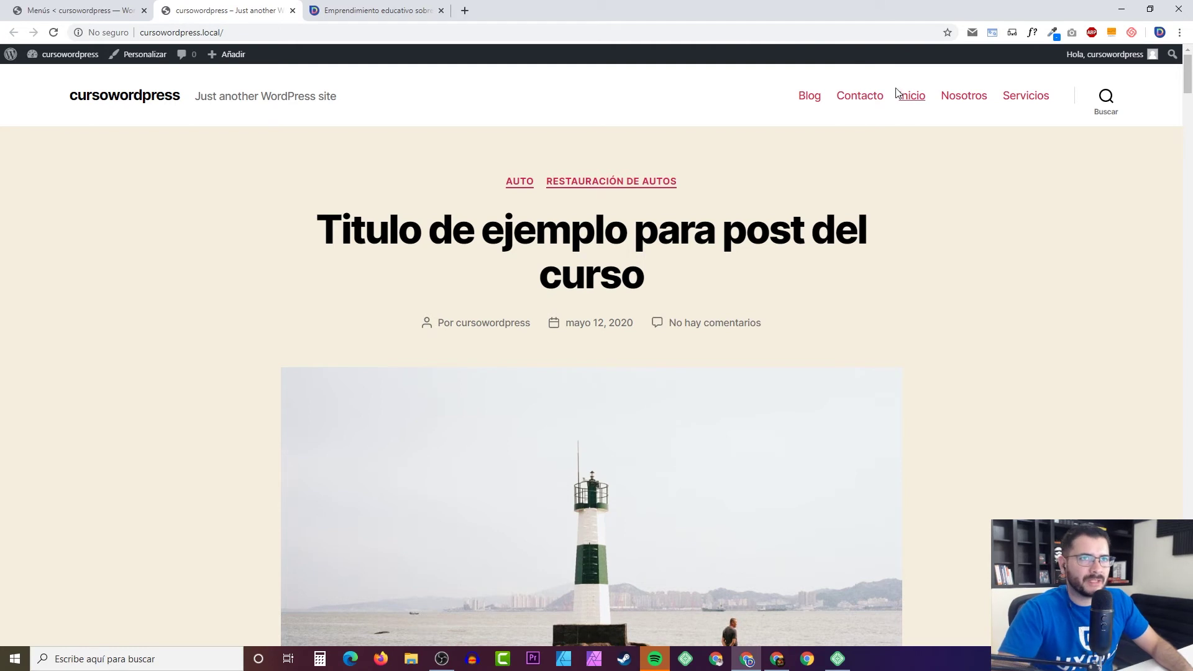
click(84, 10)
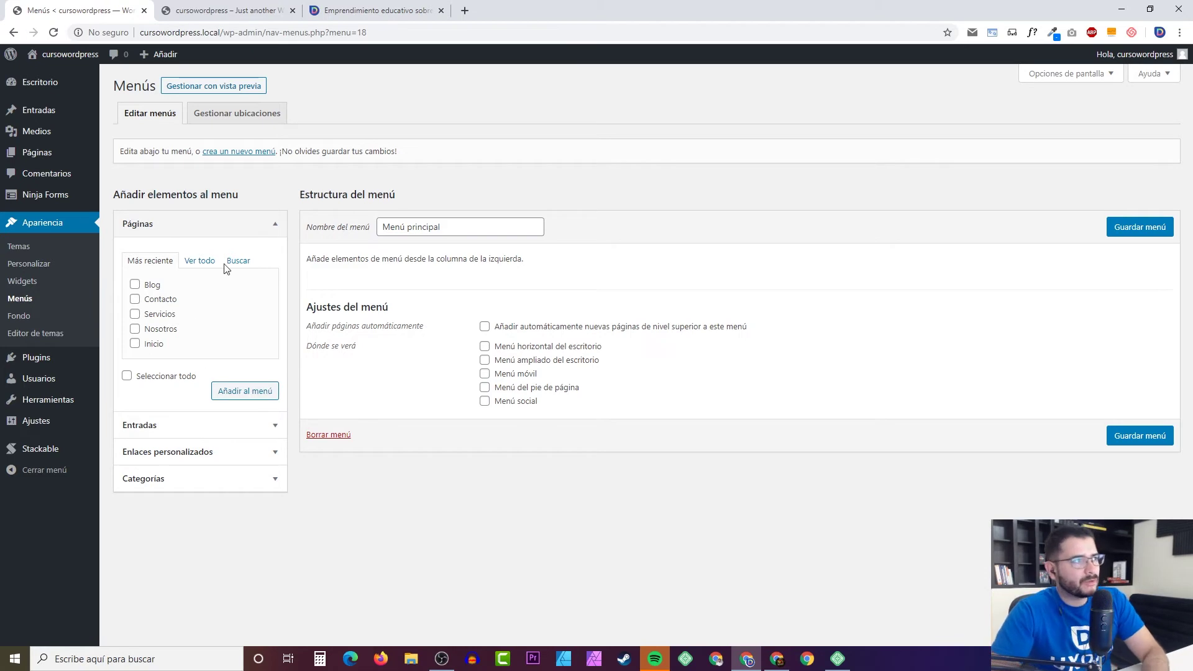
click(184, 232)
click(190, 226)
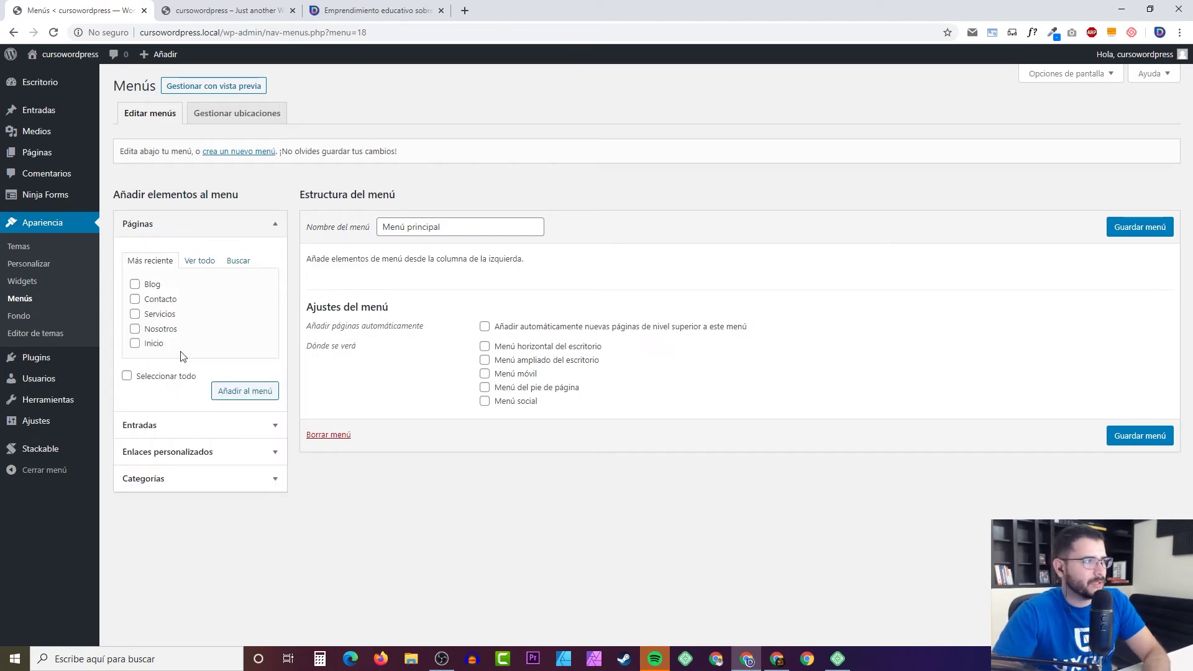
click(202, 232)
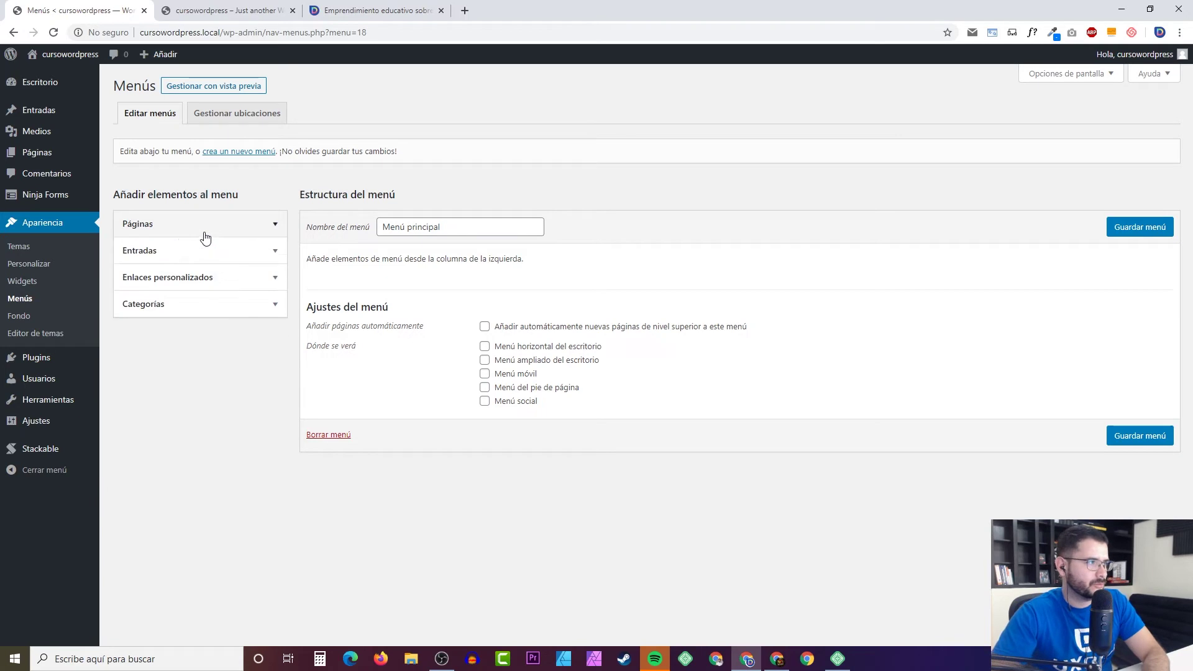
click(192, 251)
click(179, 250)
Step: Look through the Enlaces personalizados and Categorías item sources for the menu, rechecking the site's front page
click(199, 284)
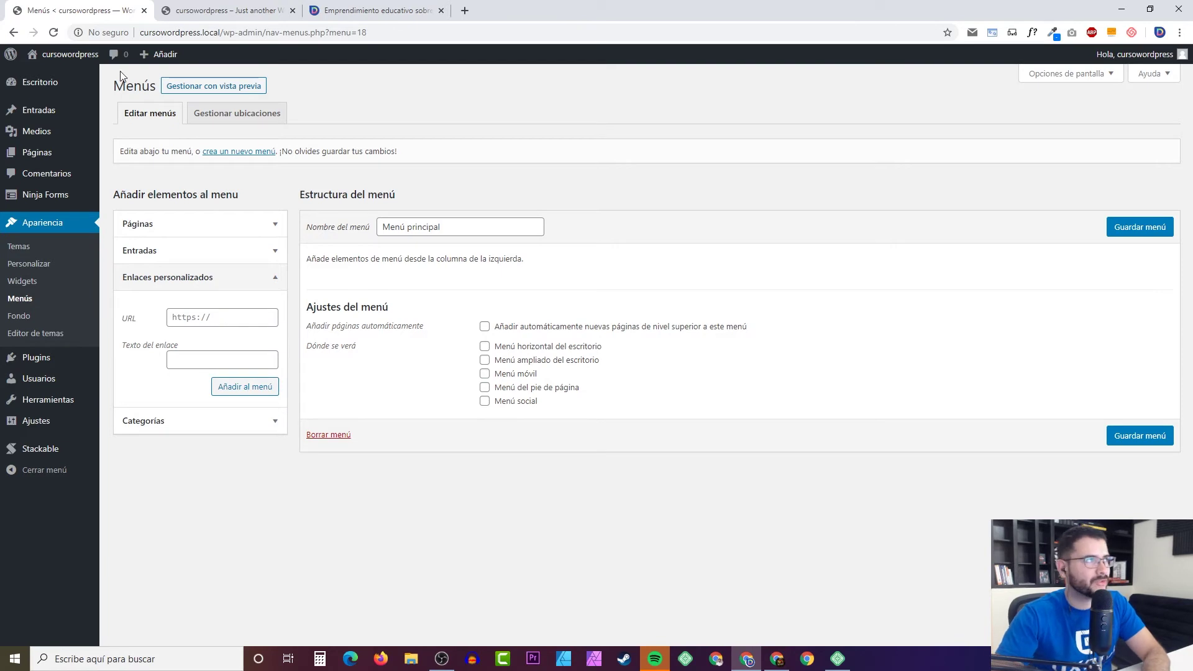
click(187, 11)
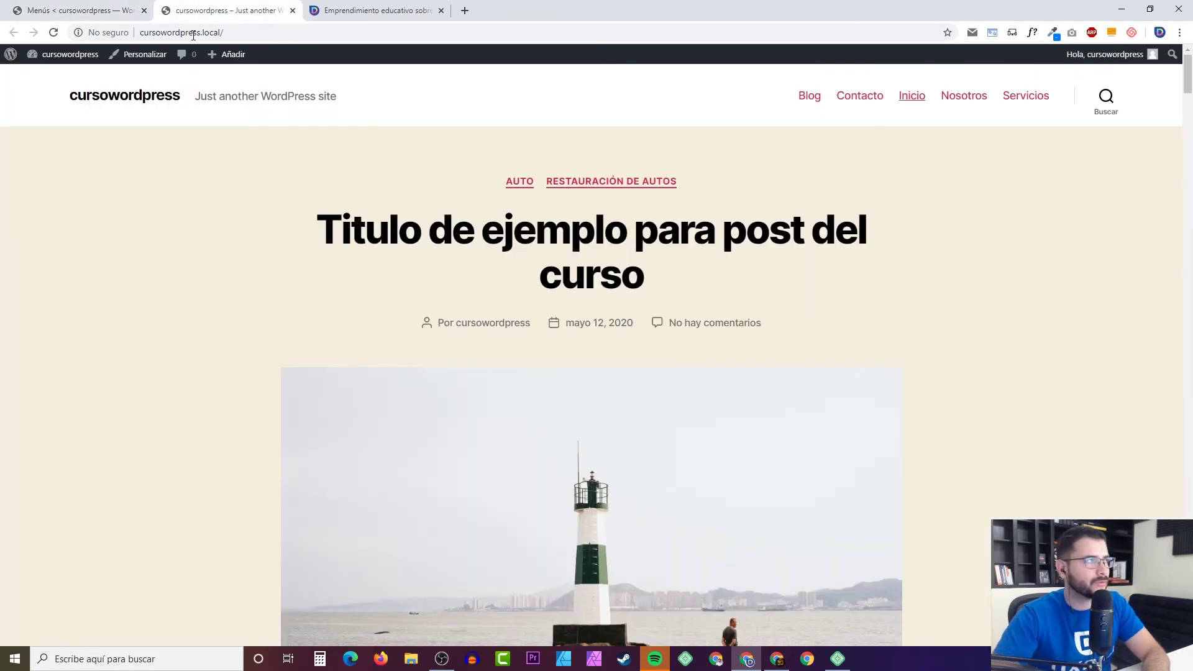
click(115, 11)
click(181, 279)
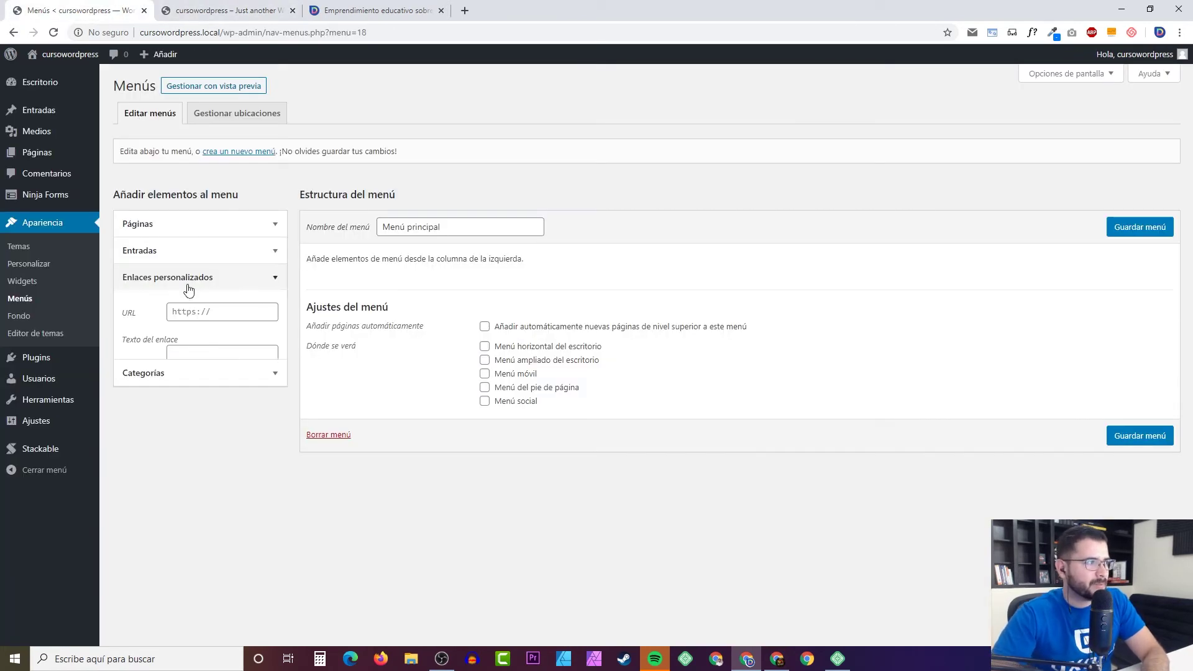
click(181, 309)
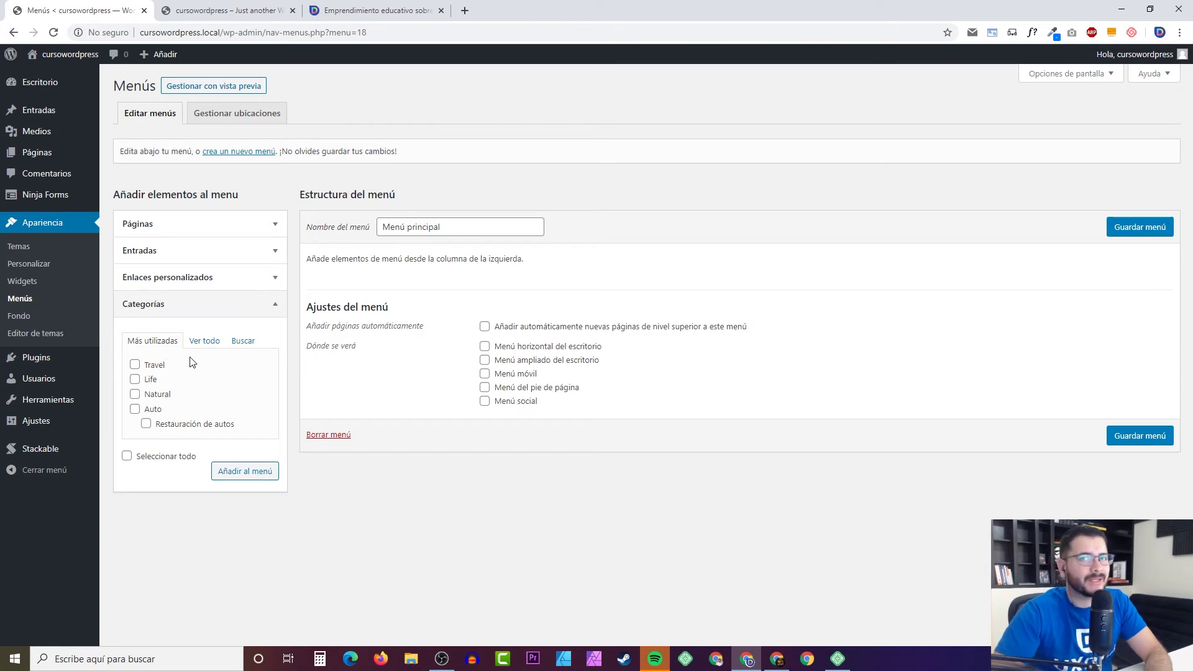
click(187, 305)
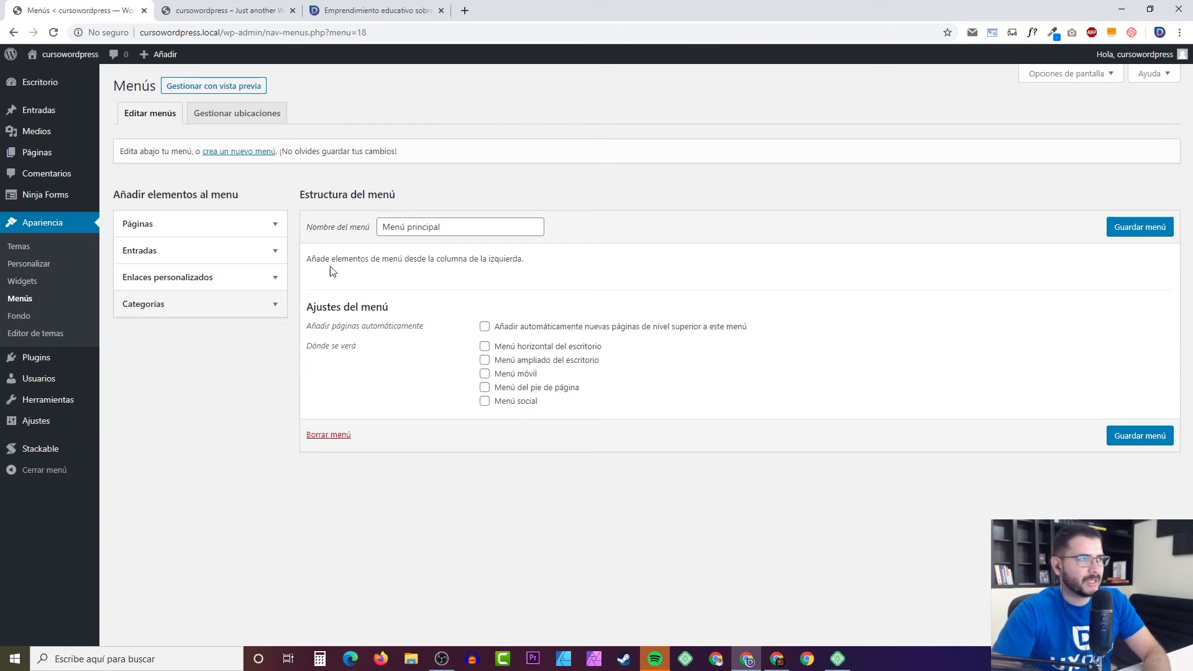
Step: Browse all pages available for Menú principal and select the first Inicio entry
click(214, 225)
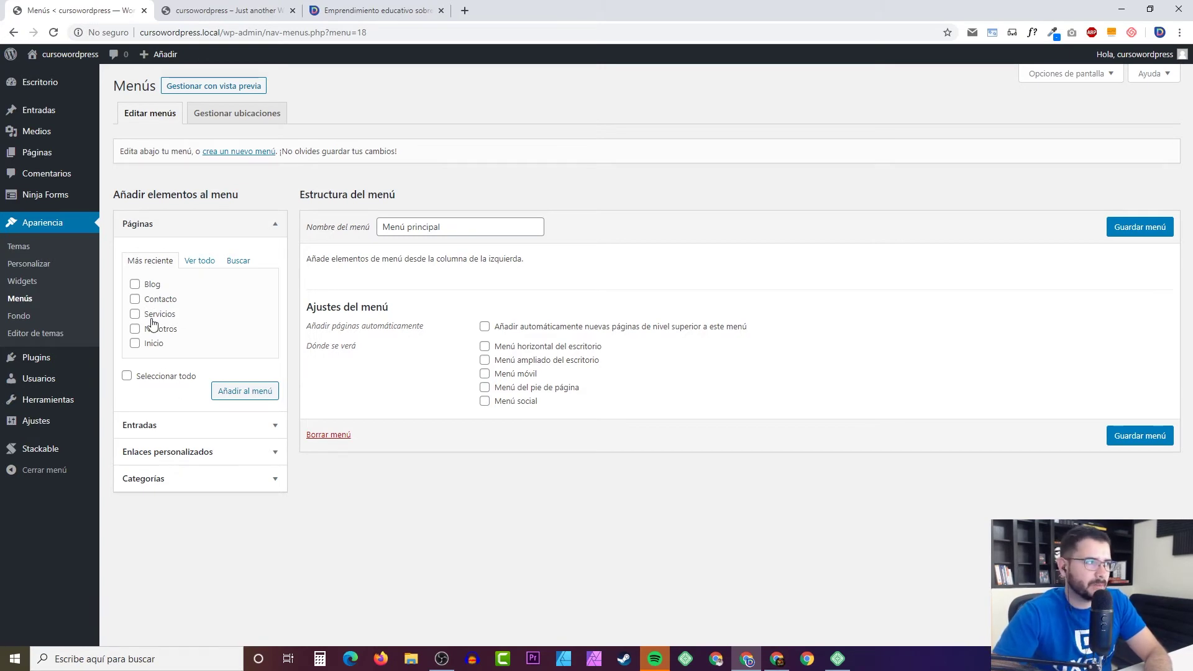
click(198, 262)
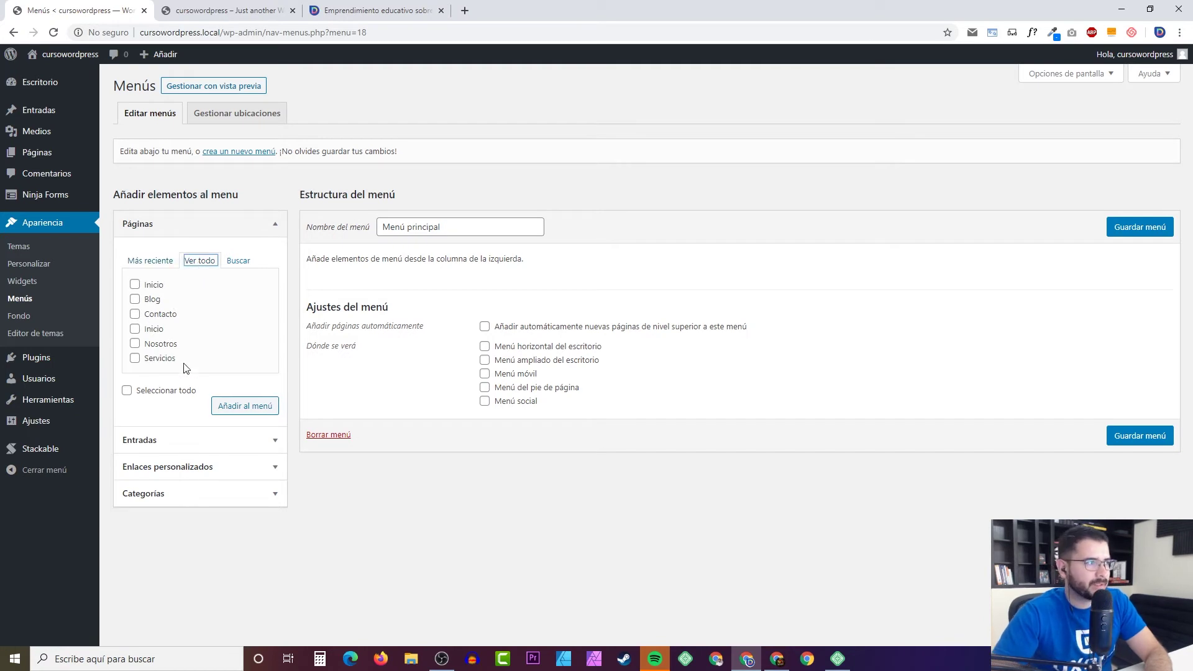
click(238, 262)
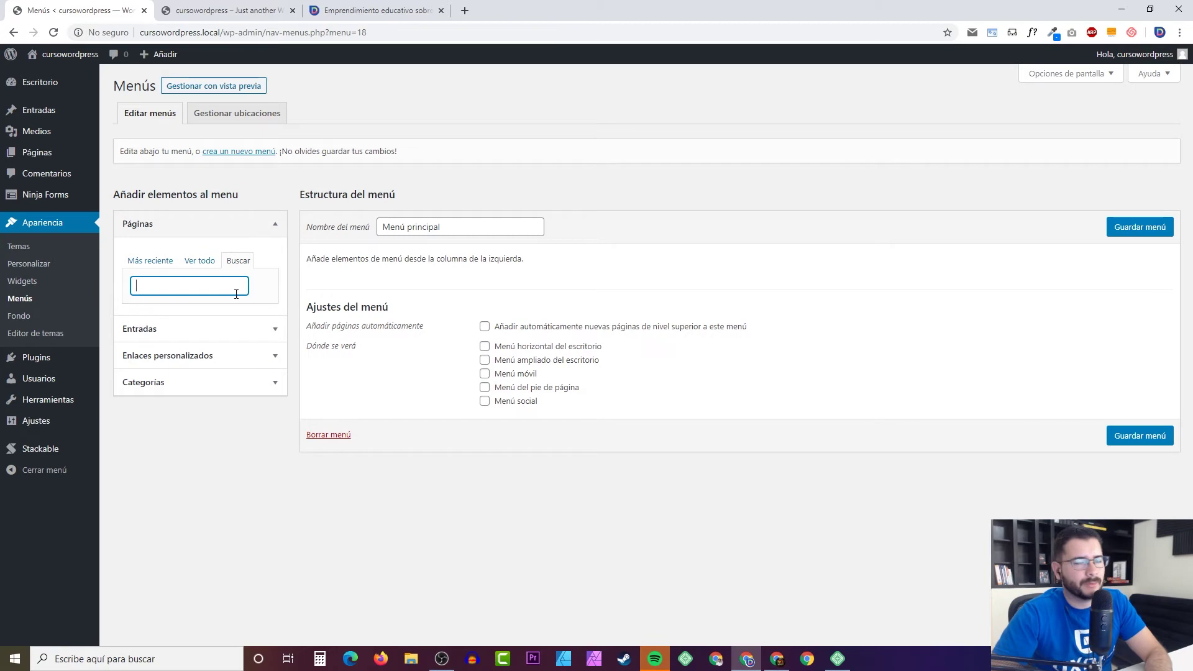
click(196, 266)
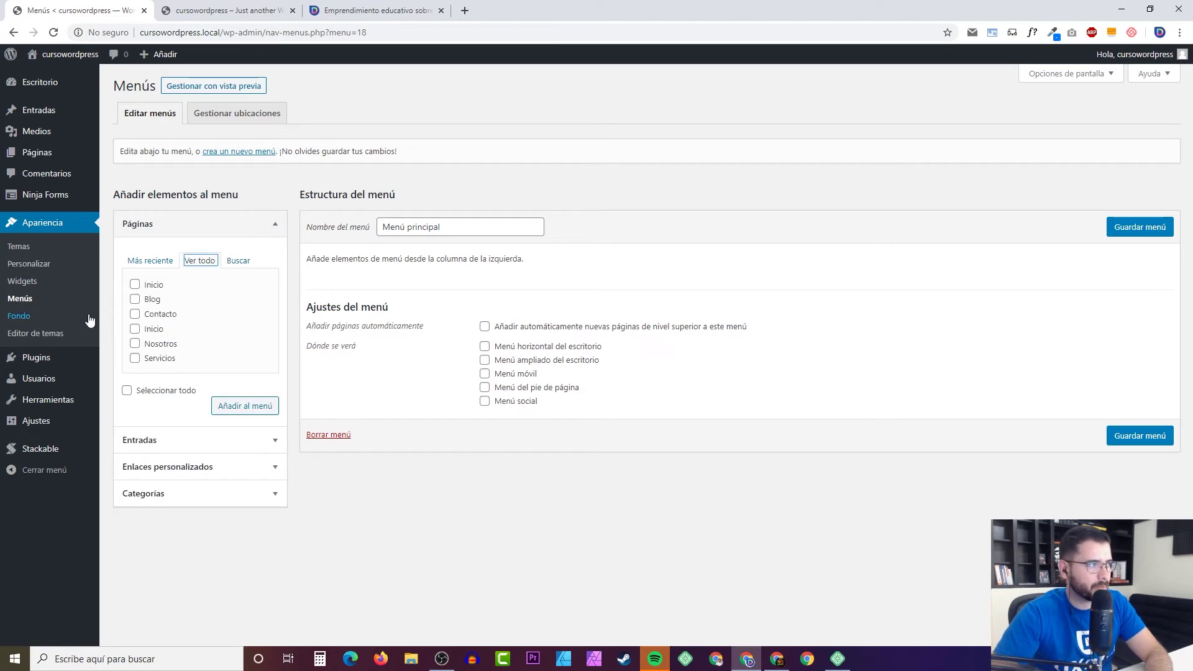
click(136, 286)
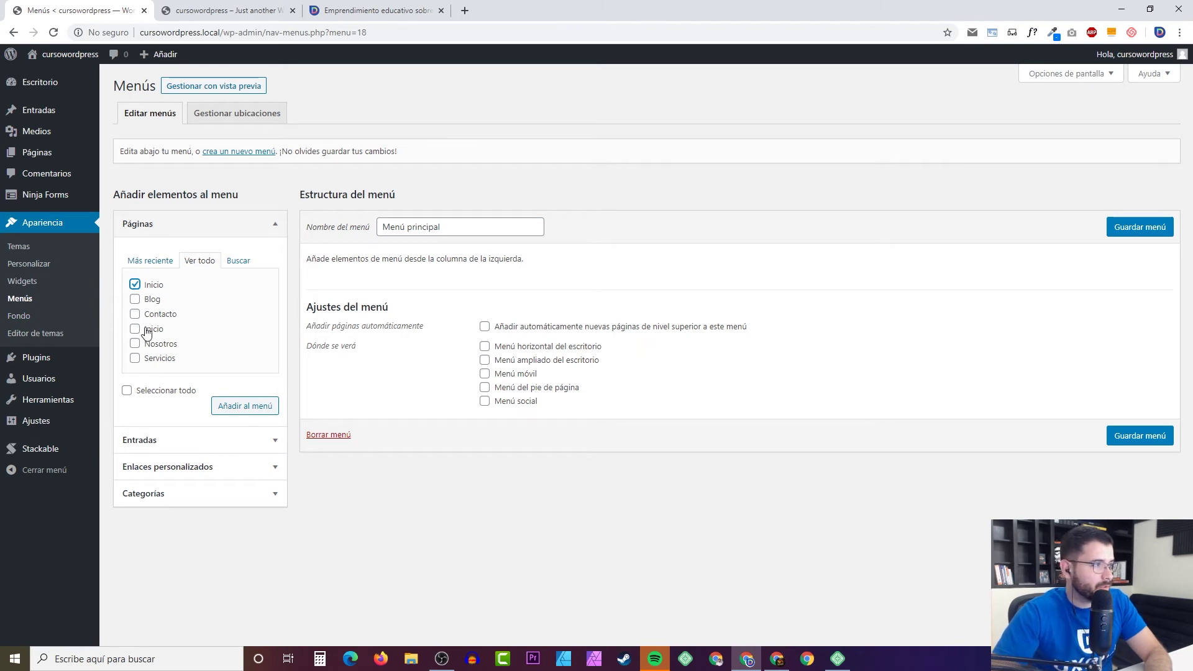
Step: Check the site's full page list in a separate browser tab and return to the menu editor
mouse_move(45, 157)
right_click(152, 151)
click(186, 159)
click(211, 12)
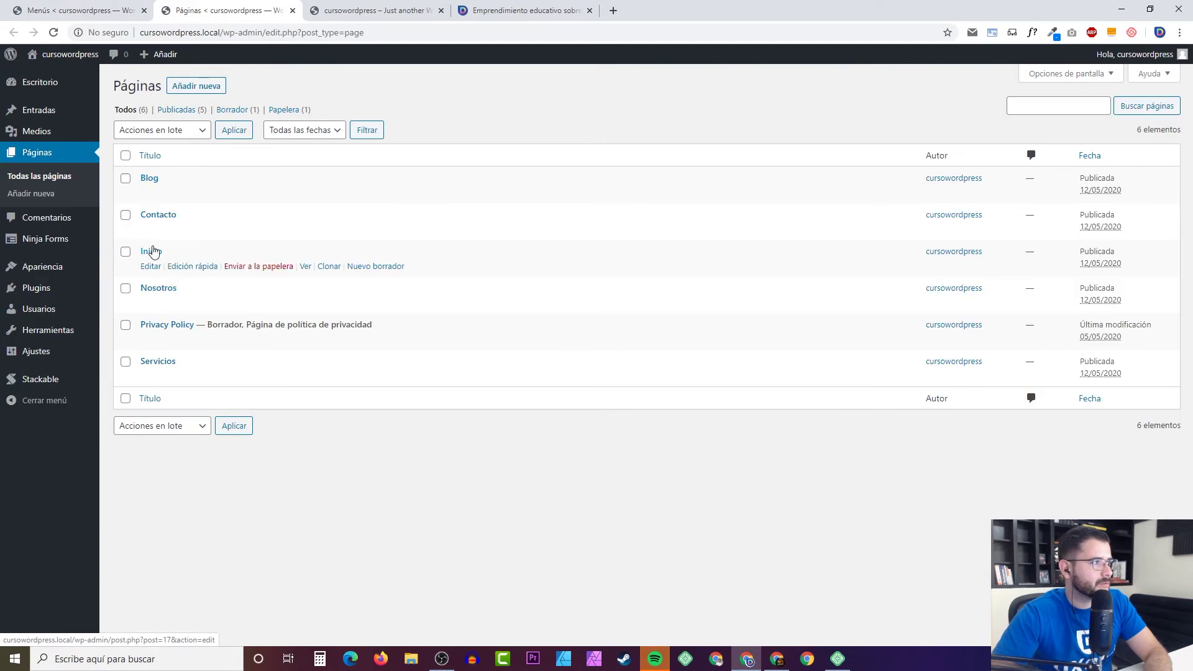
key(ctrl+shift+Tab)
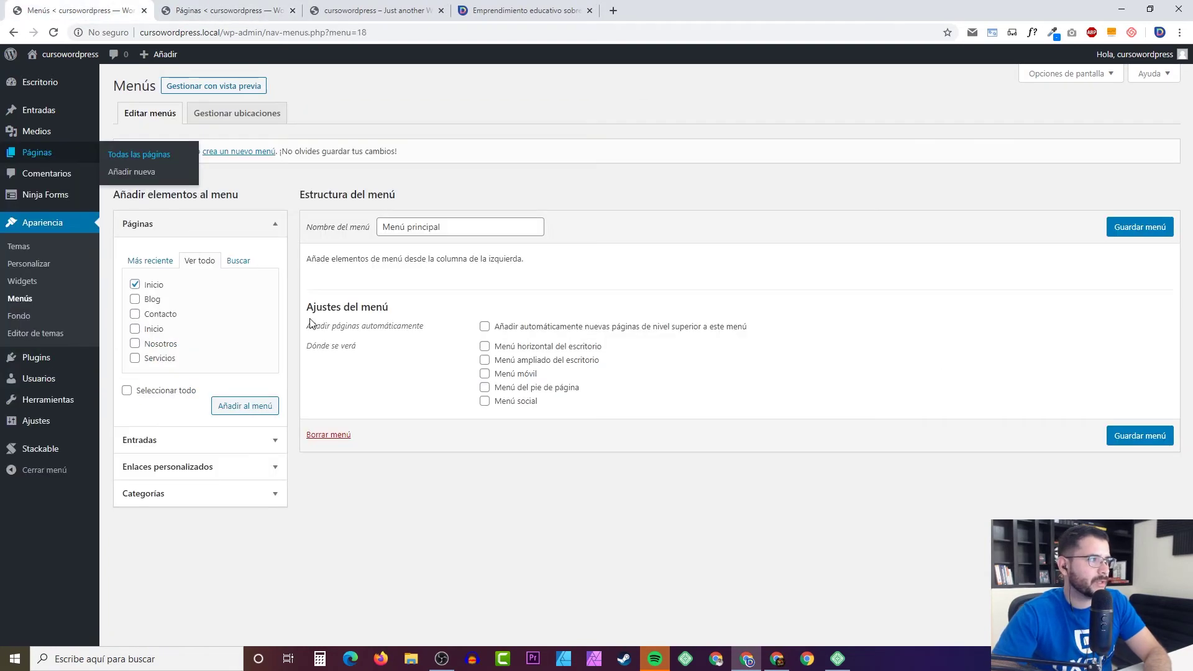
Step: Add the selected Inicio entry plus the Blog, Contacto, Nosotros and Servicios pages to Menú principal
click(135, 299)
click(135, 315)
click(135, 344)
click(135, 359)
click(264, 413)
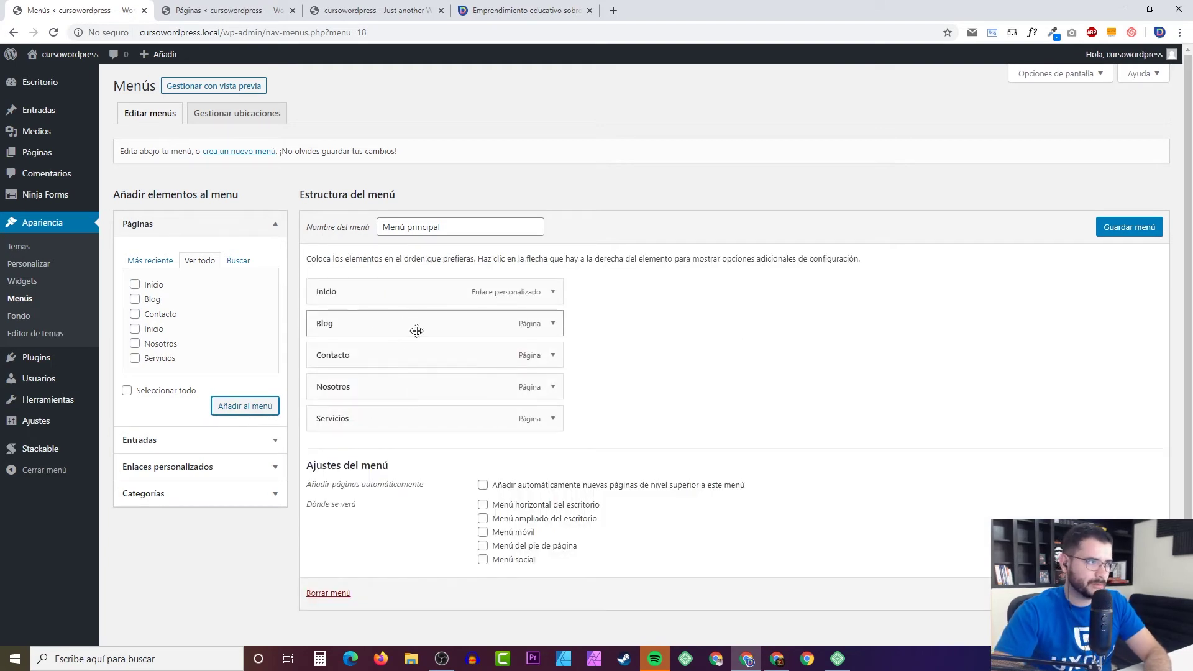
scroll(426, 405, down, 1)
scroll(378, 367, up, 1)
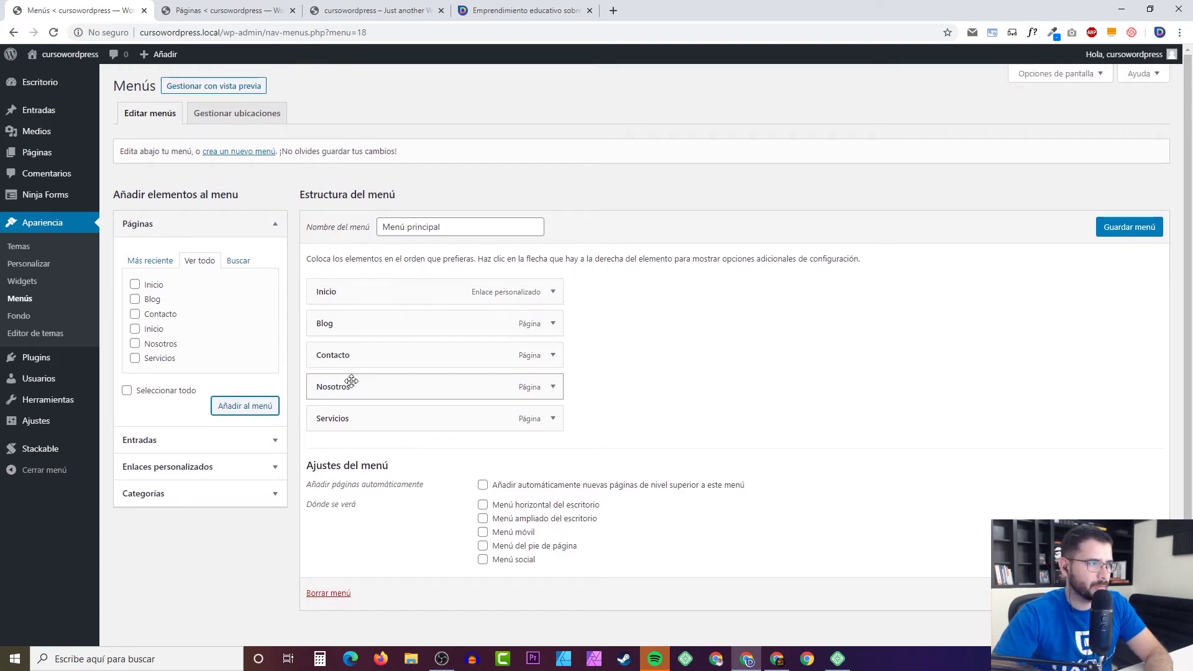
Step: Reorder the menu items as Inicio, Nosotros, Servicios, Blog, Contacto and save the menu
drag(385, 388, 382, 321)
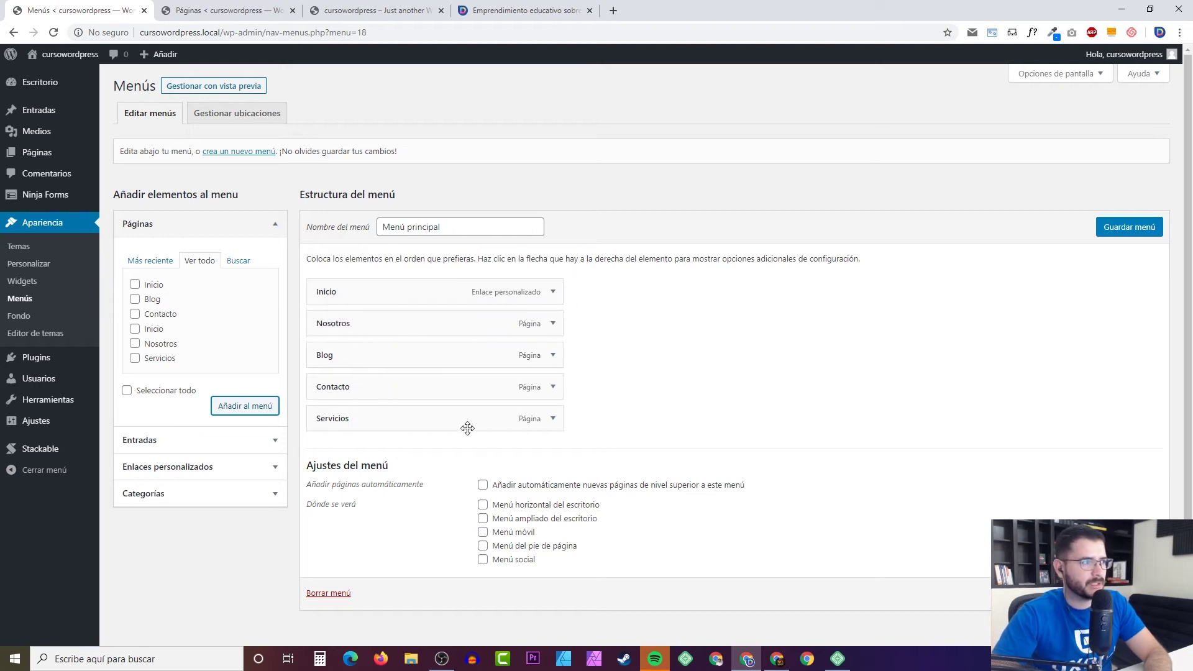
drag(381, 420, 386, 355)
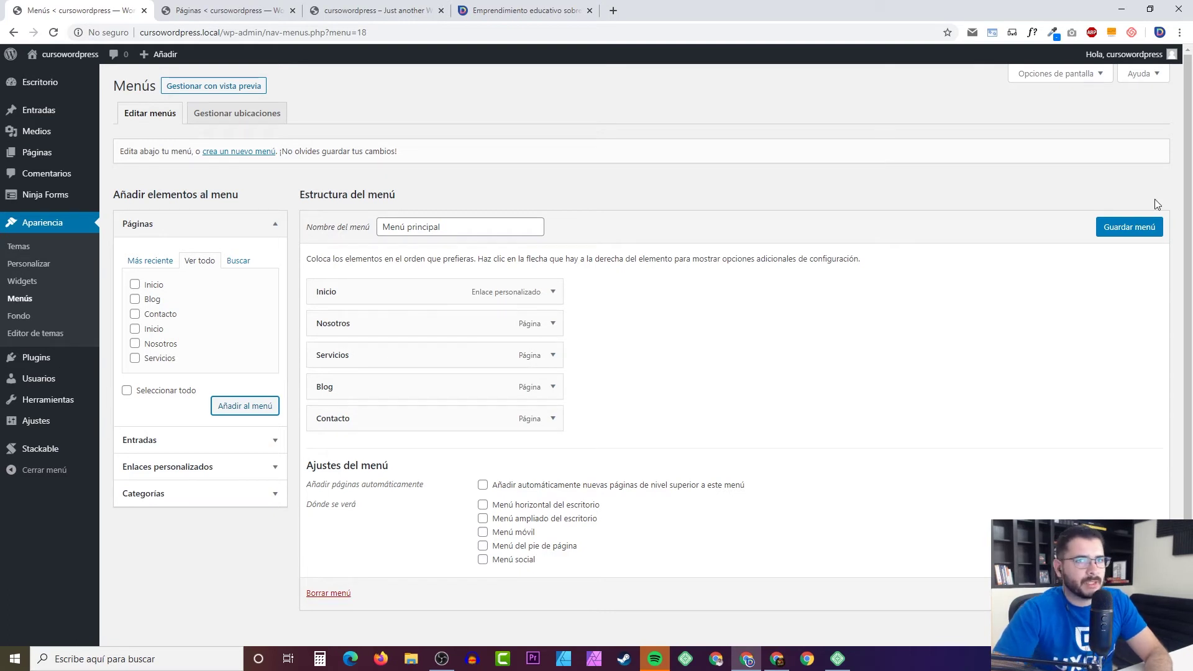
click(1129, 228)
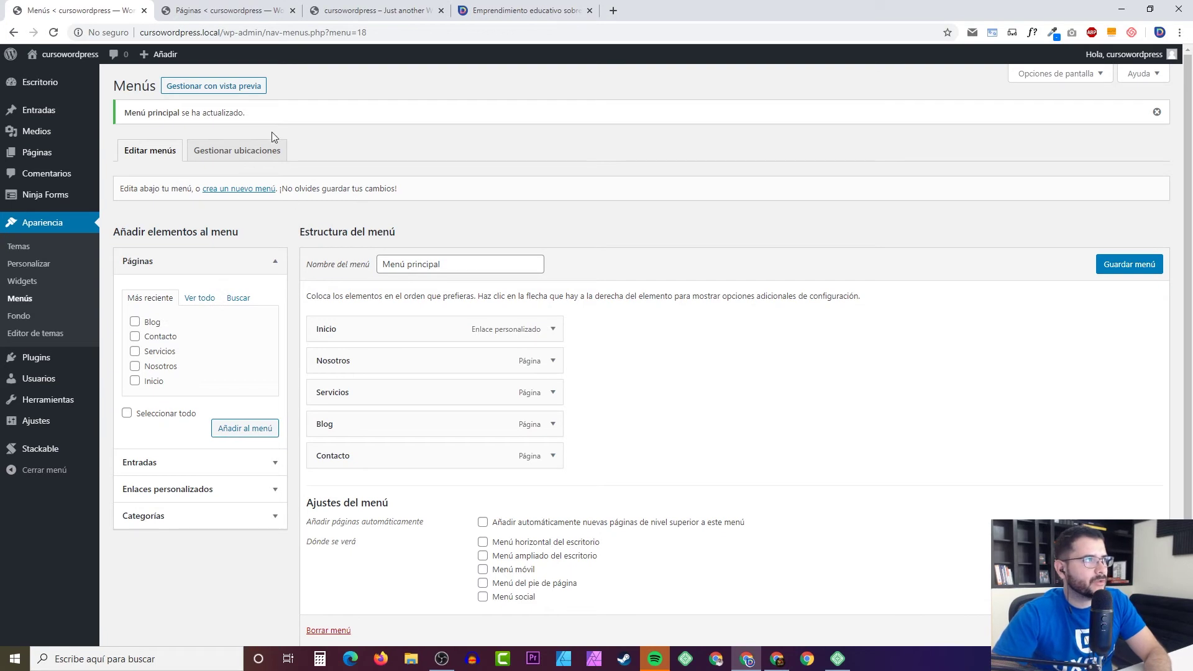
Step: Reload the site's front page to check its navigation links, and return to the menu editor
click(213, 12)
click(365, 11)
click(53, 32)
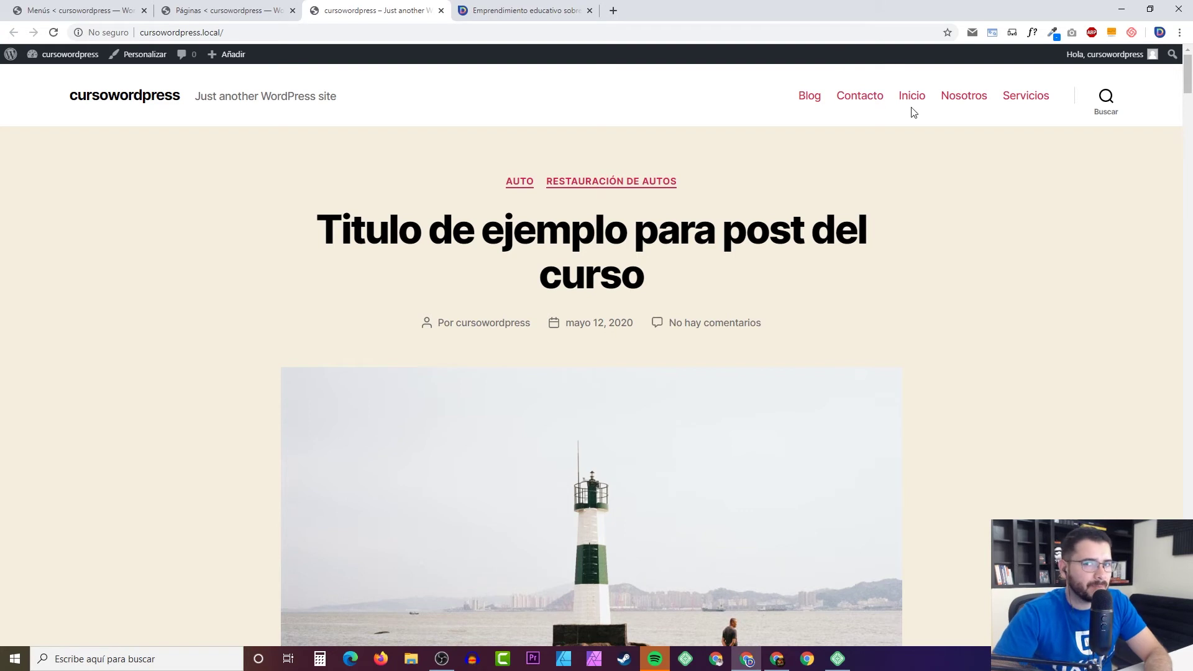
click(93, 11)
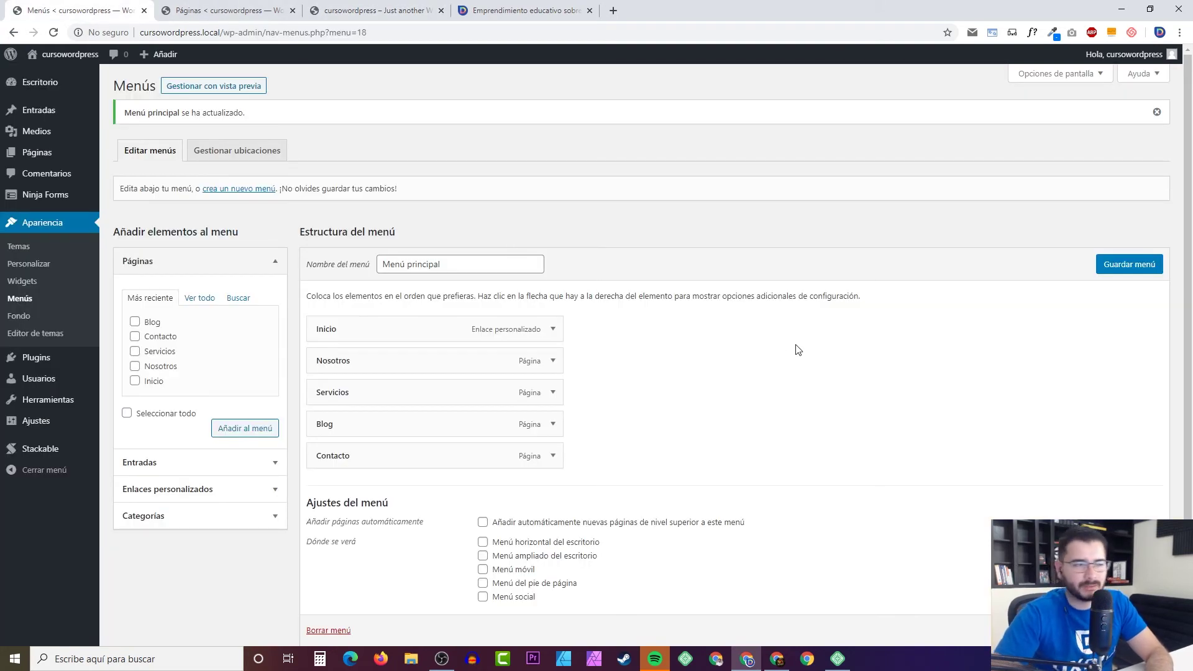
Step: Assign Menú principal to the Menú horizontal del escritorio and Menú móvil locations and save it
scroll(756, 325, down, 1)
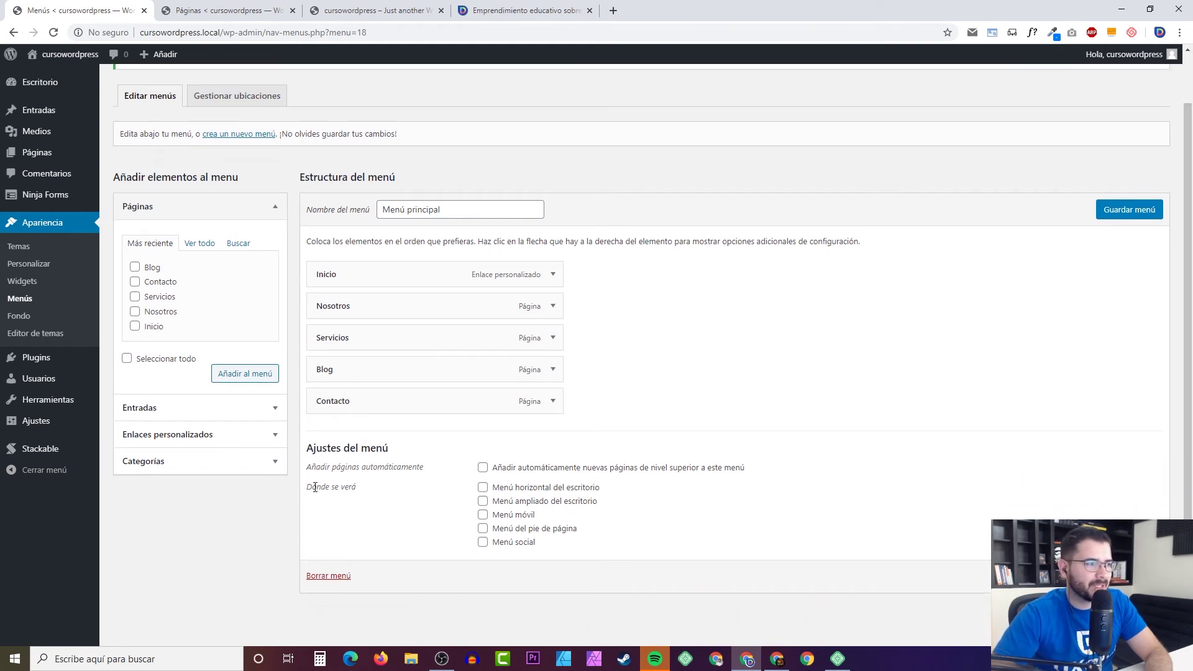
drag(321, 489, 386, 501)
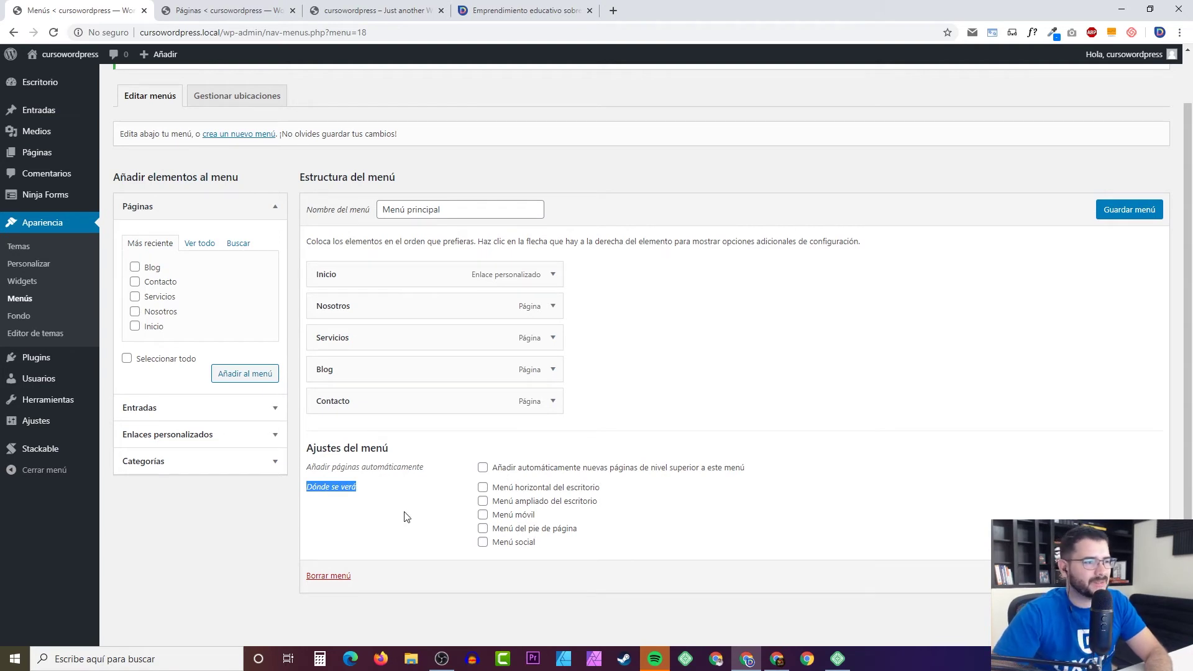
click(483, 488)
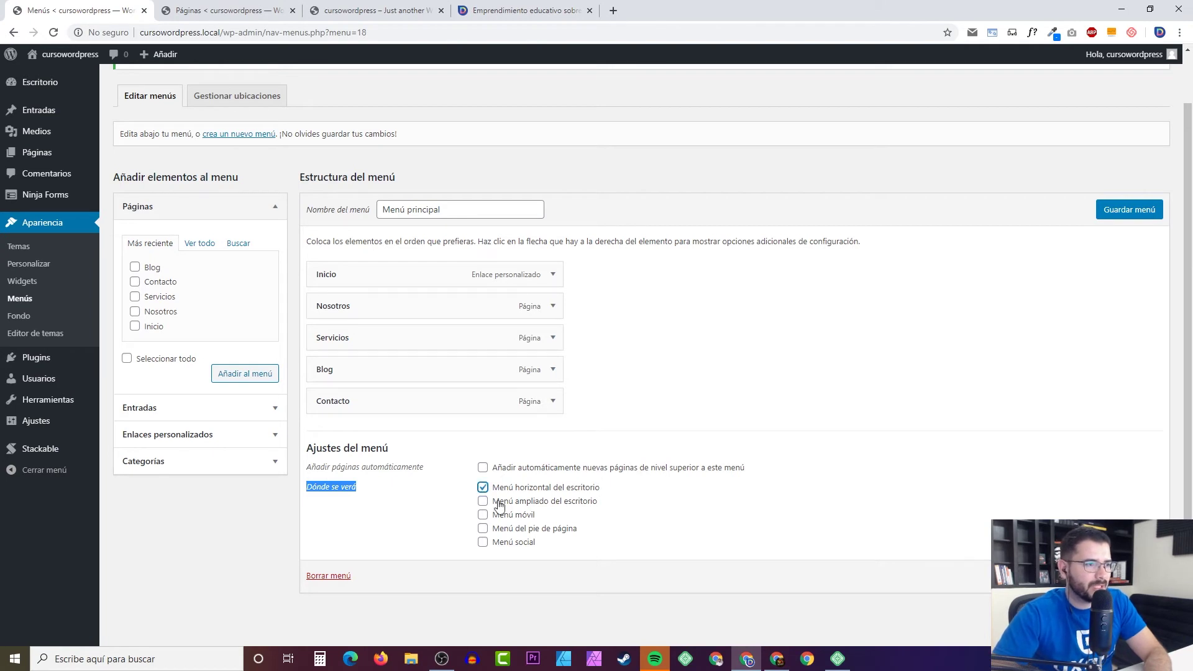
click(483, 516)
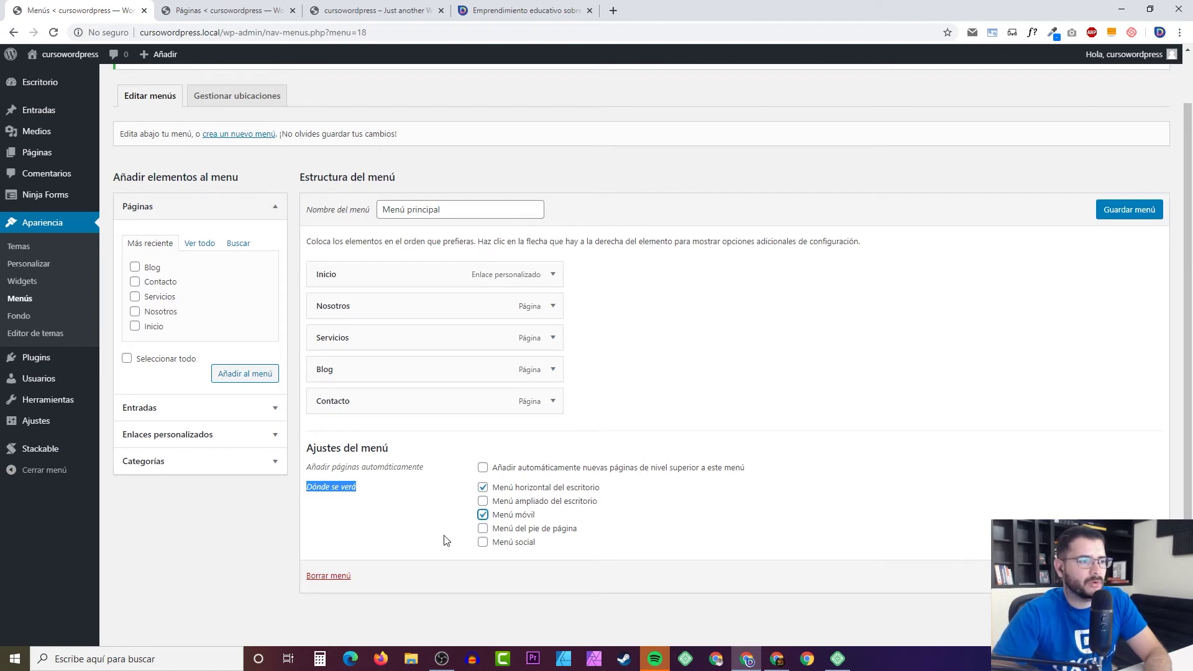
click(1121, 219)
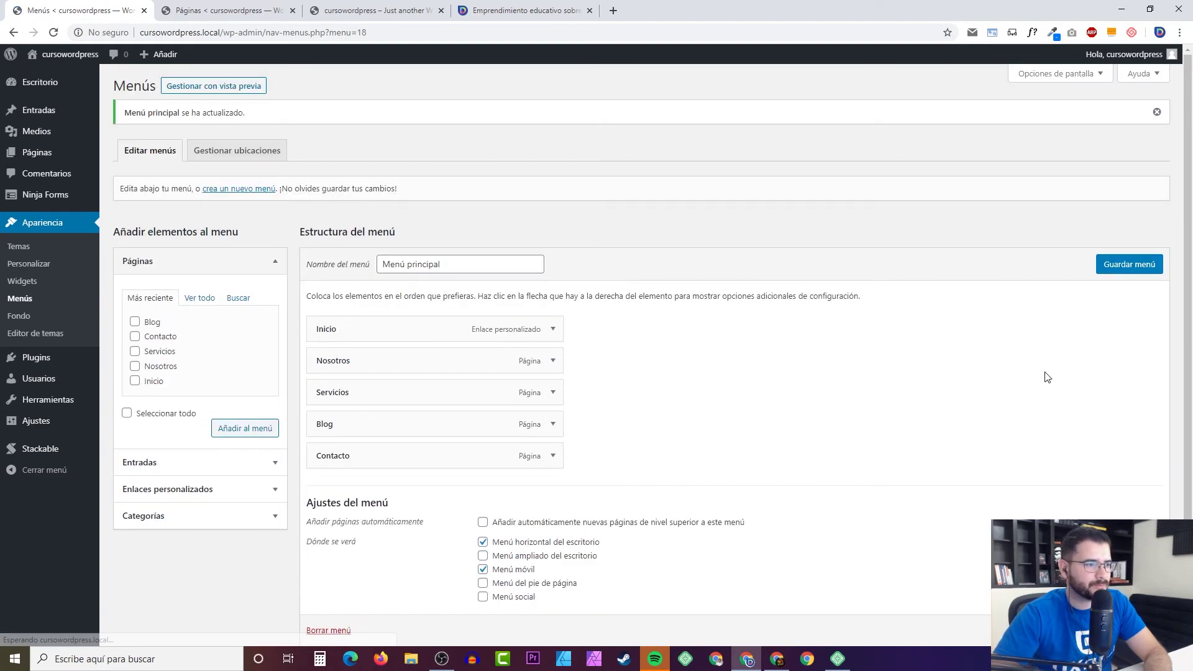
Step: Reload the front page to check the order of the desktop navigation links
click(238, 13)
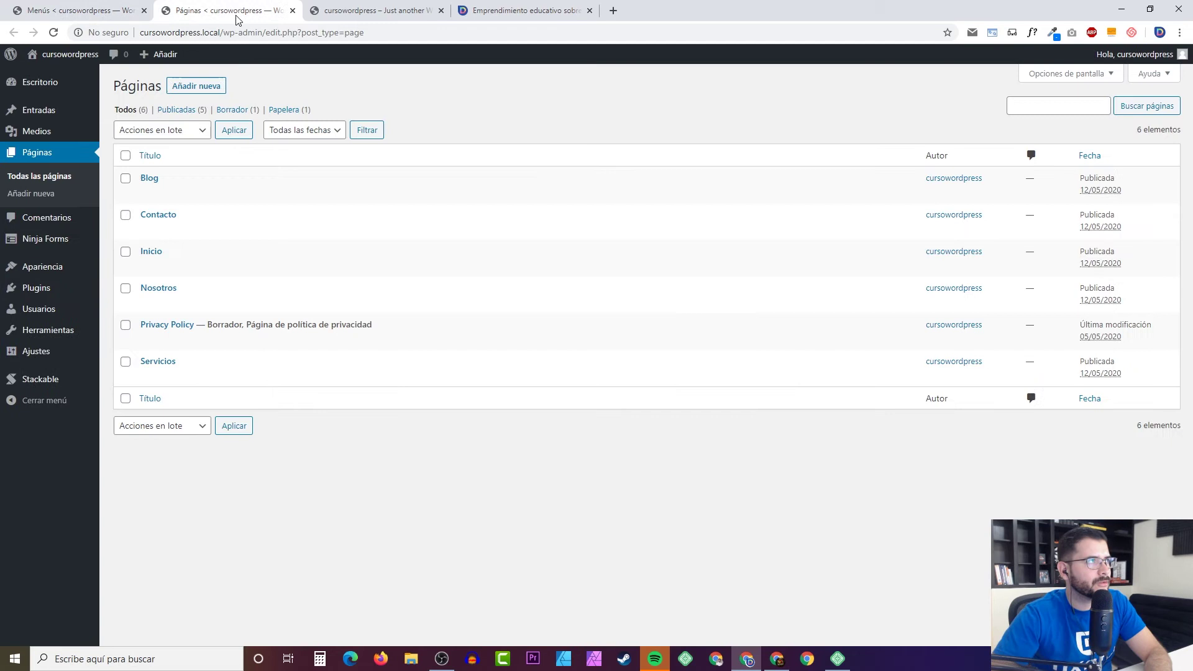
click(367, 11)
click(54, 32)
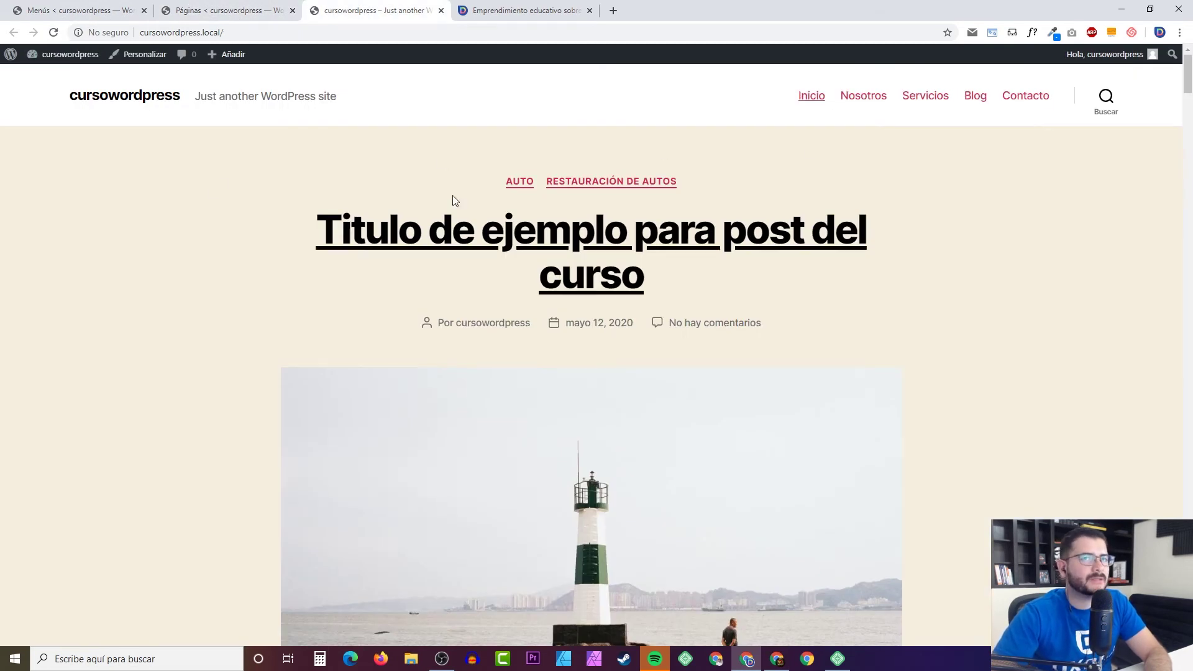
Step: Preview the front page at an iPhone portrait size and inspect its mobile menu
click(1012, 33)
click(839, 71)
scroll(870, 249, down, 5)
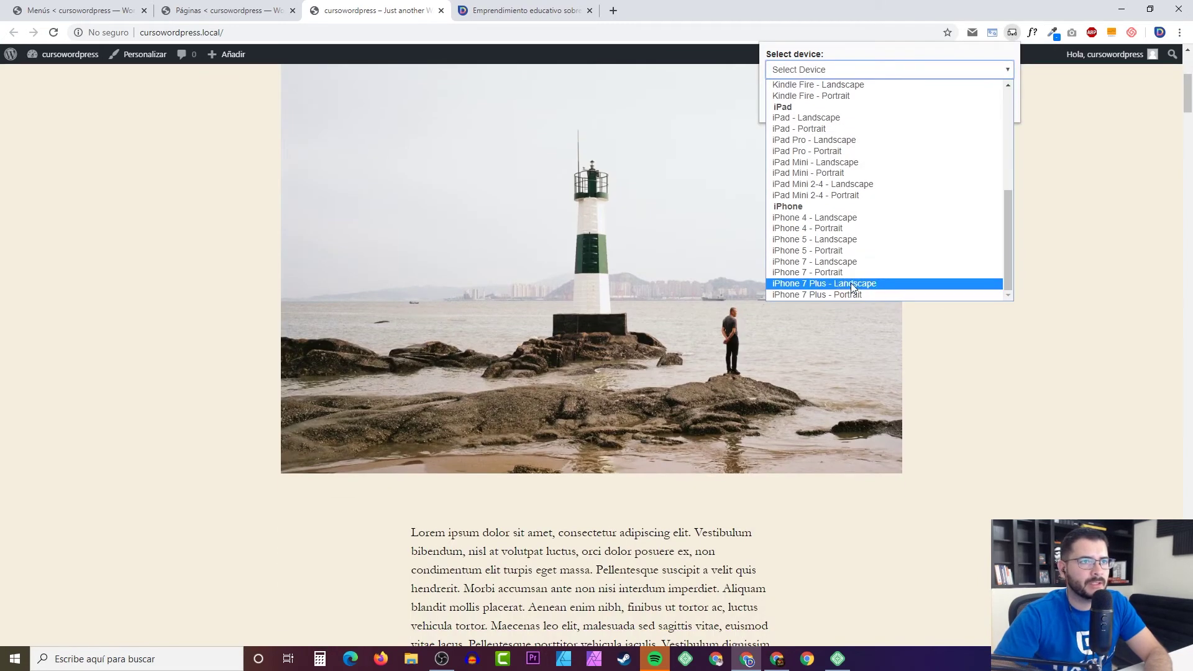
click(874, 278)
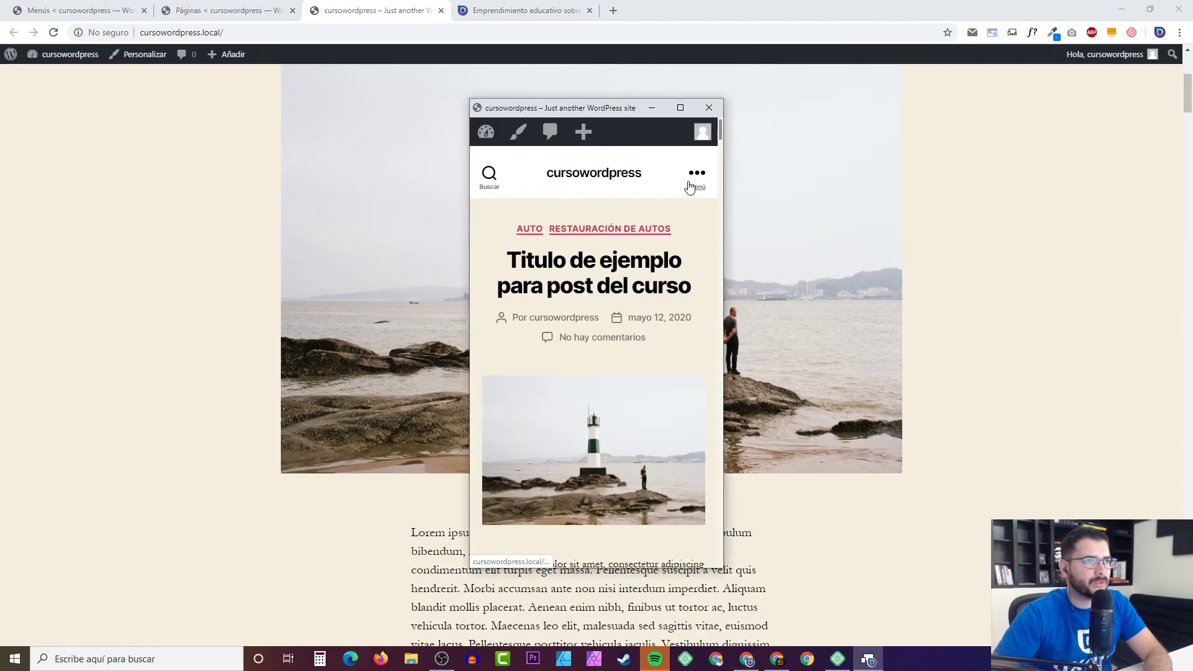
click(699, 176)
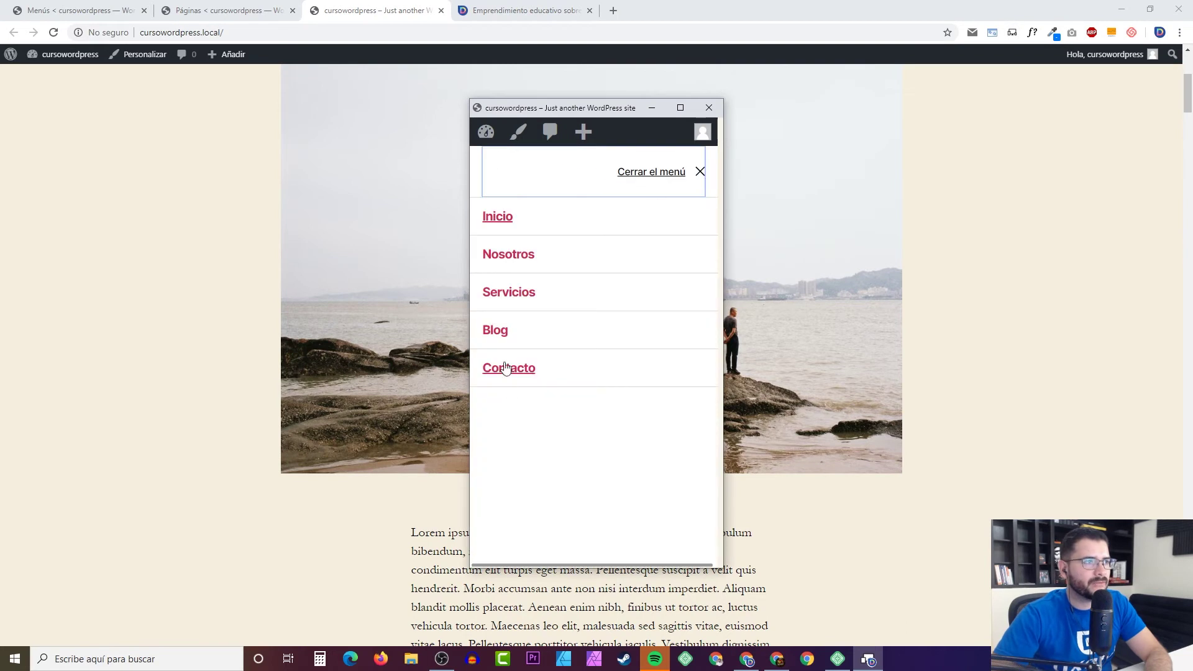
click(701, 174)
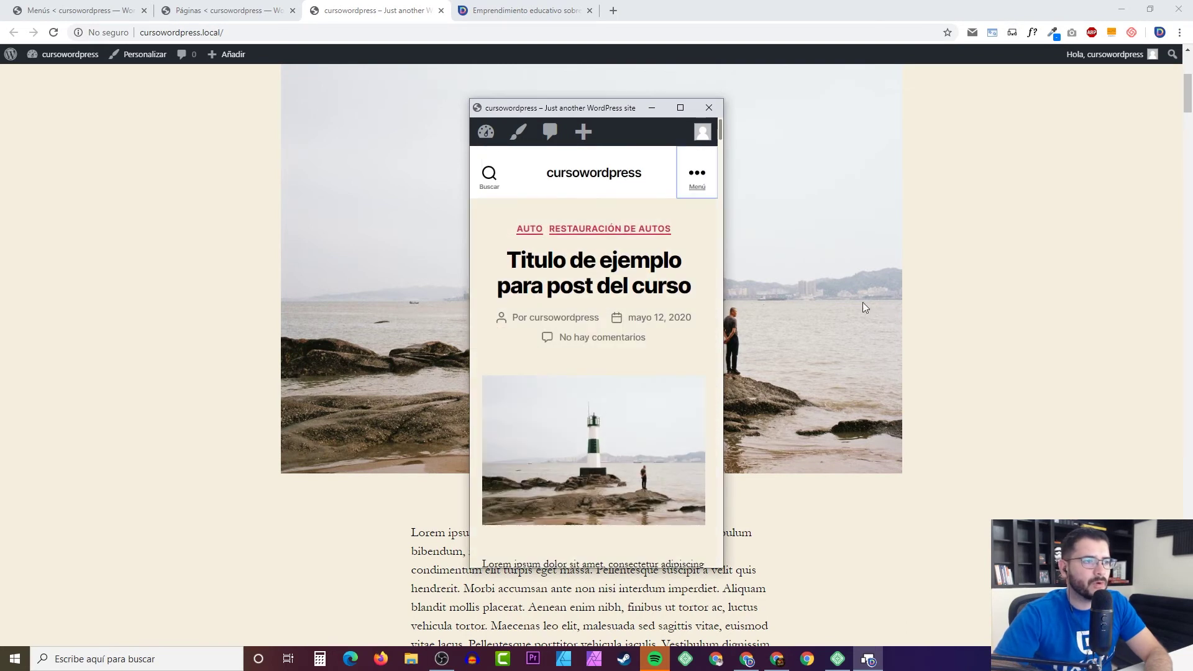
click(653, 108)
Step: Create a second navigation menu named "Menú inferior"
click(224, 10)
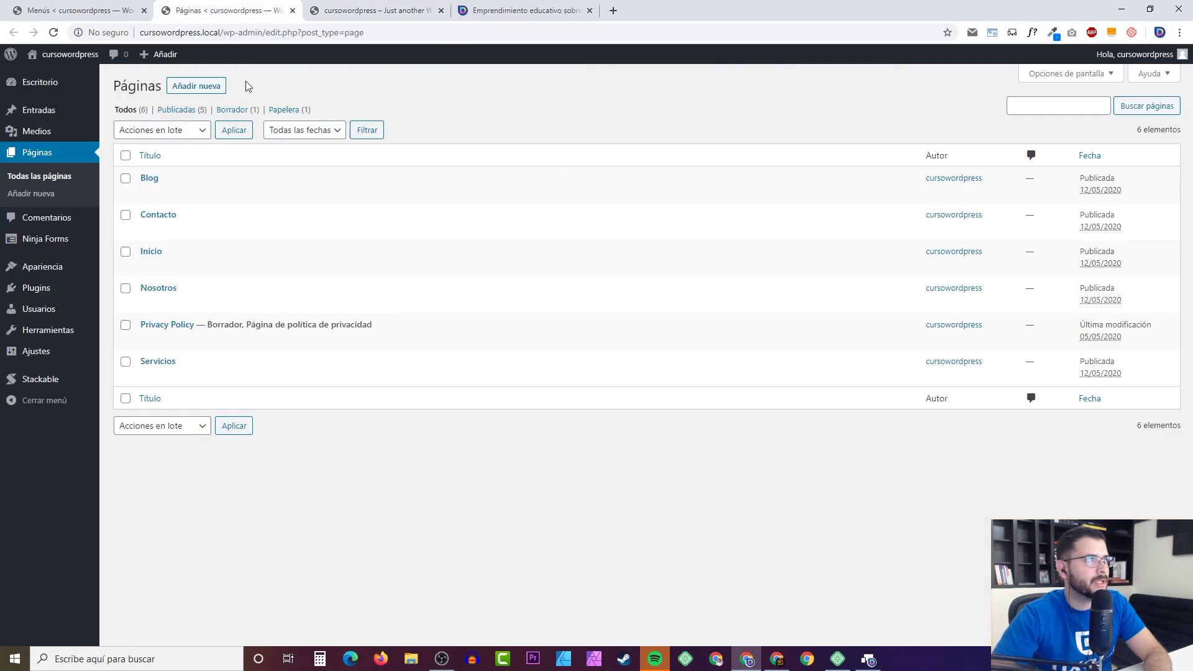
click(81, 10)
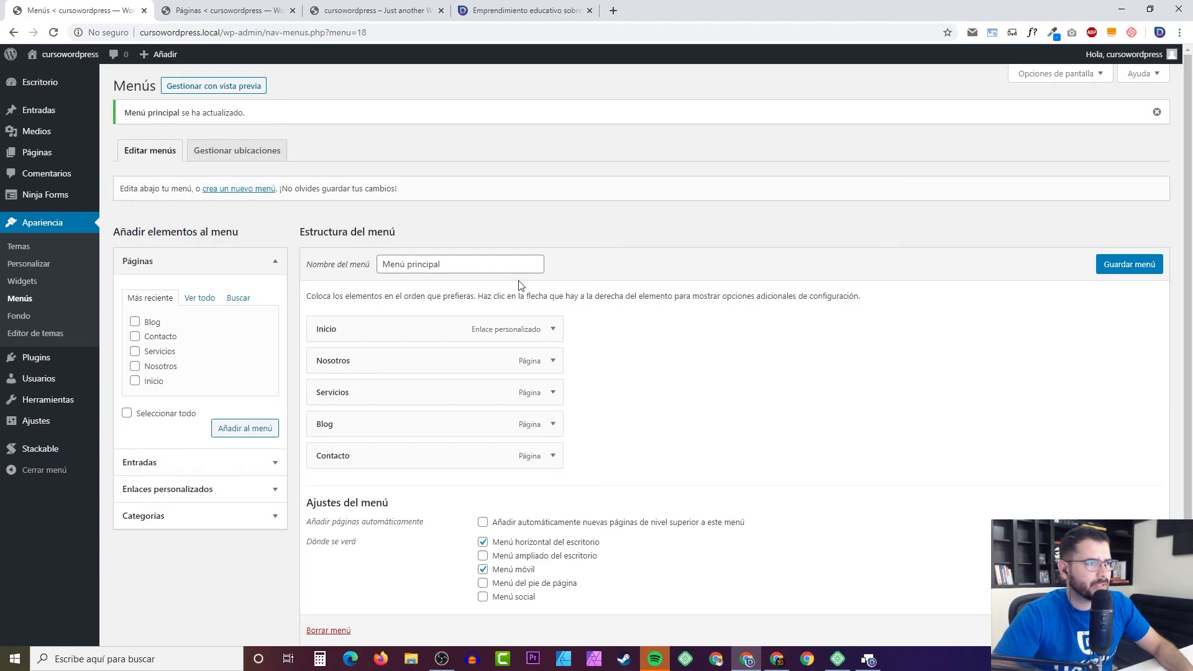
click(231, 189)
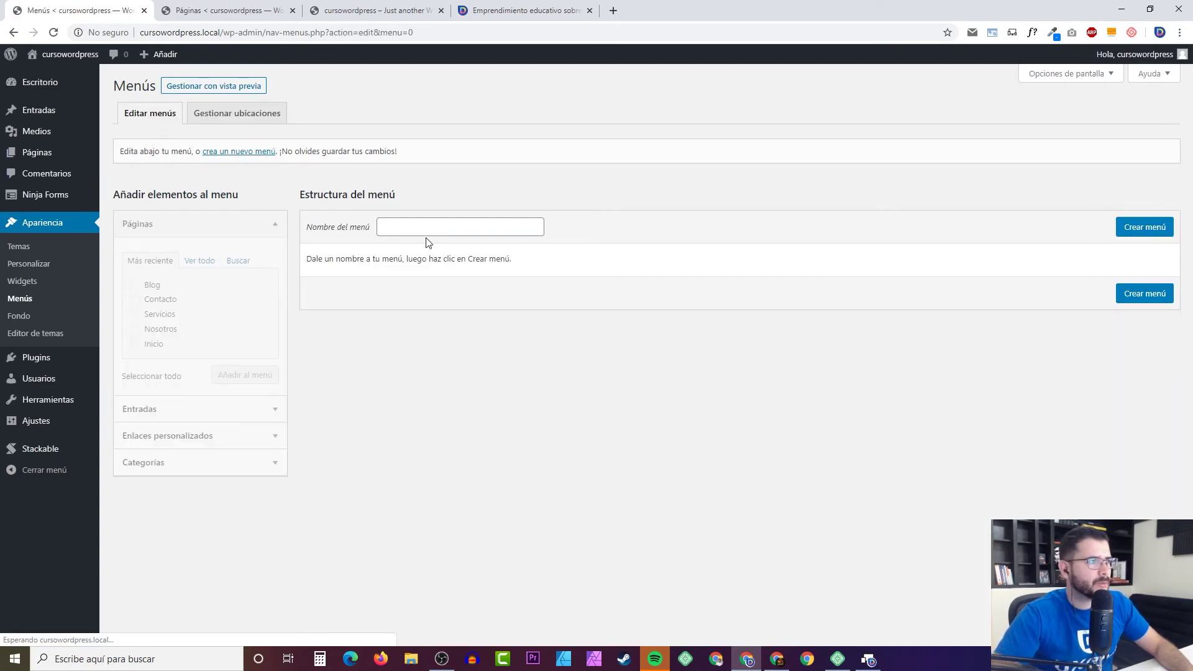
click(425, 235)
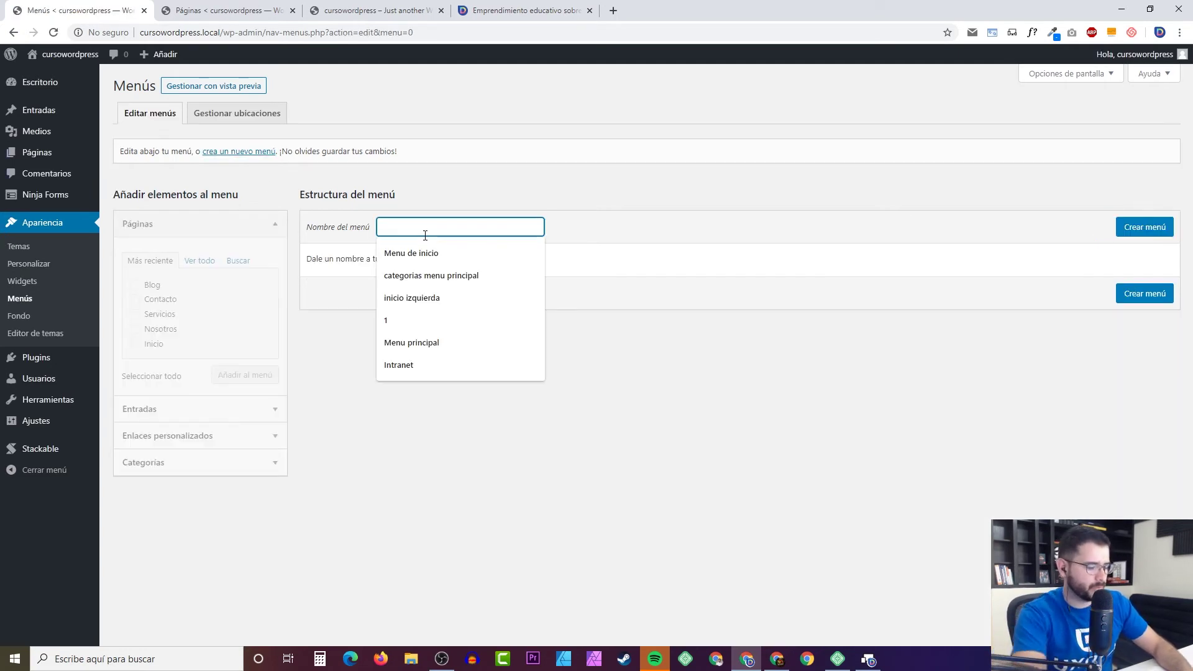
text(Menu)
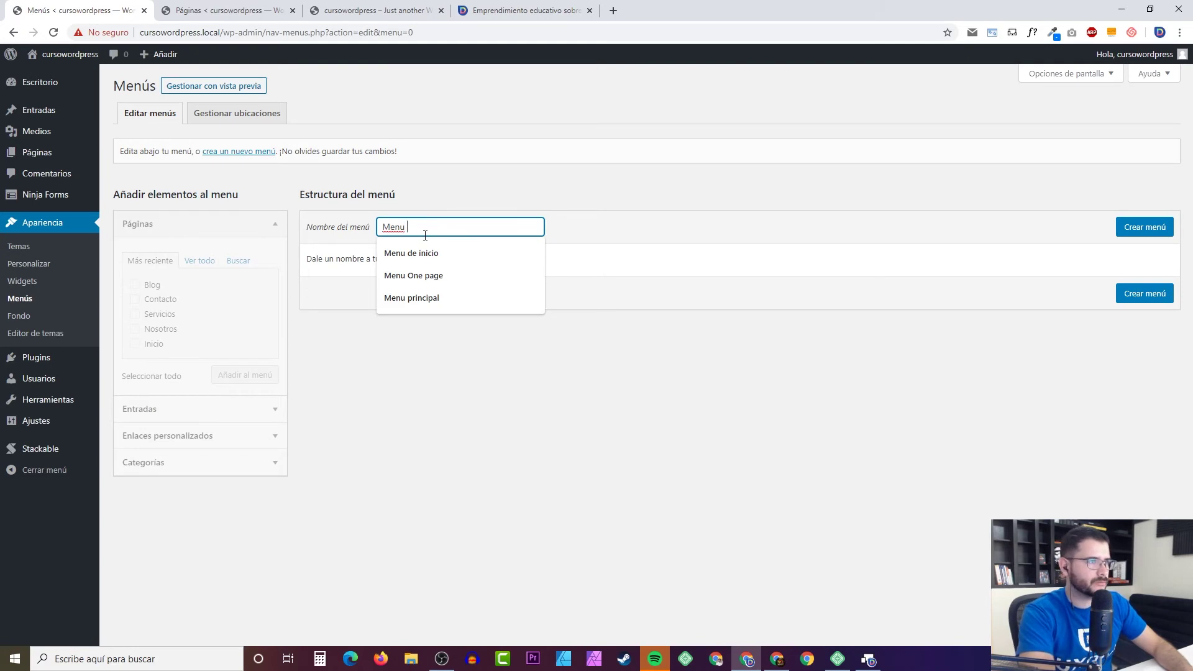
text( in)
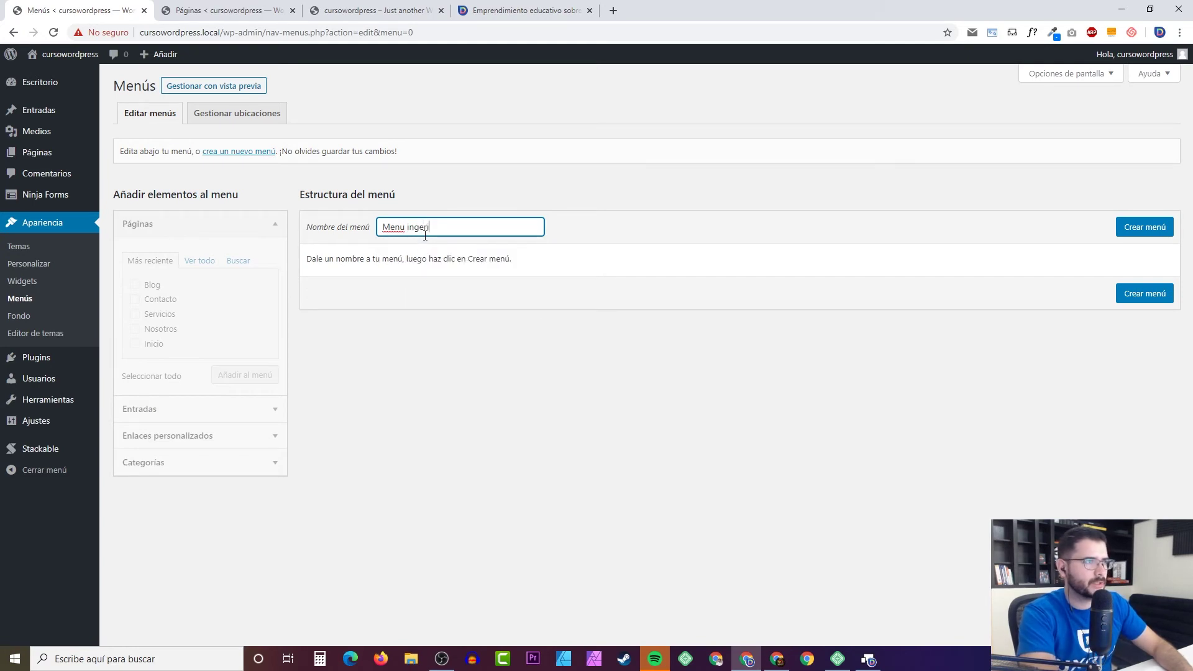
text(g)
key(BackSpace)
text(f)
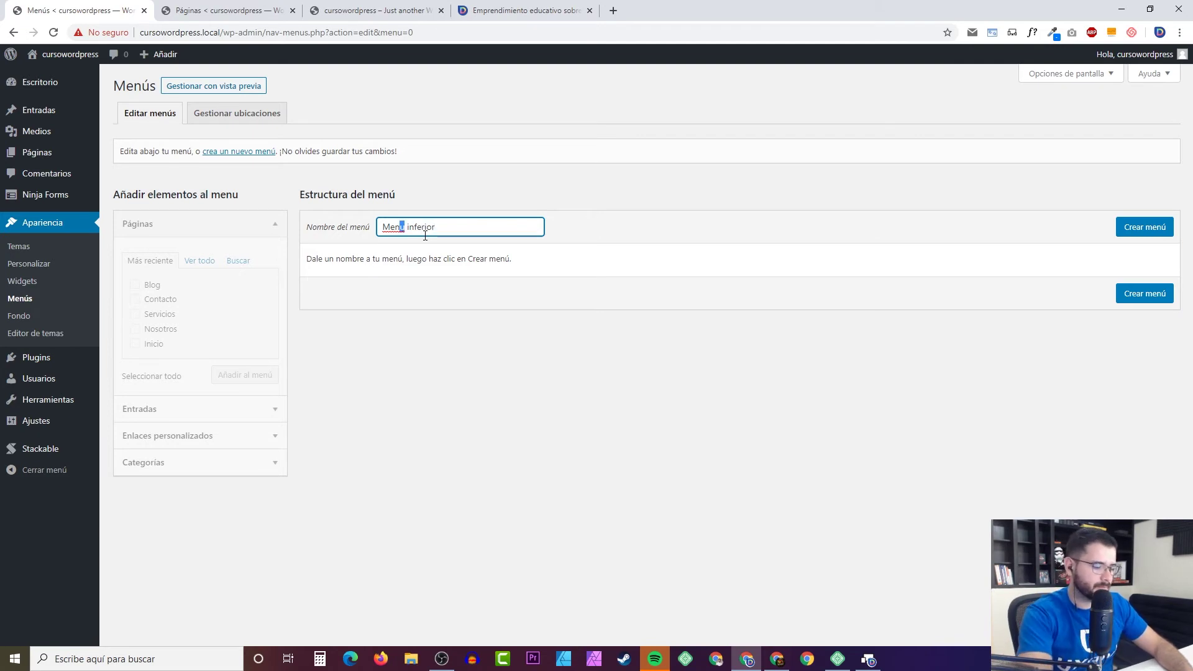
click(1135, 230)
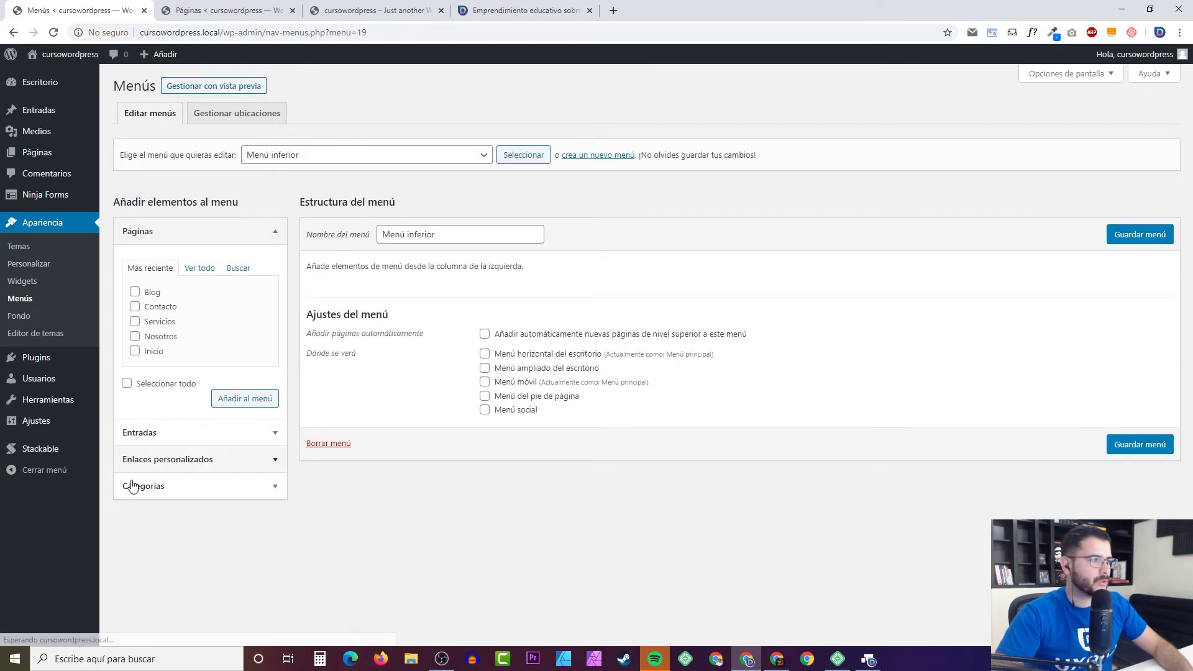
Step: Add a custom link "Política de privacidad" with the URL # to Menú inferior
click(188, 433)
click(128, 258)
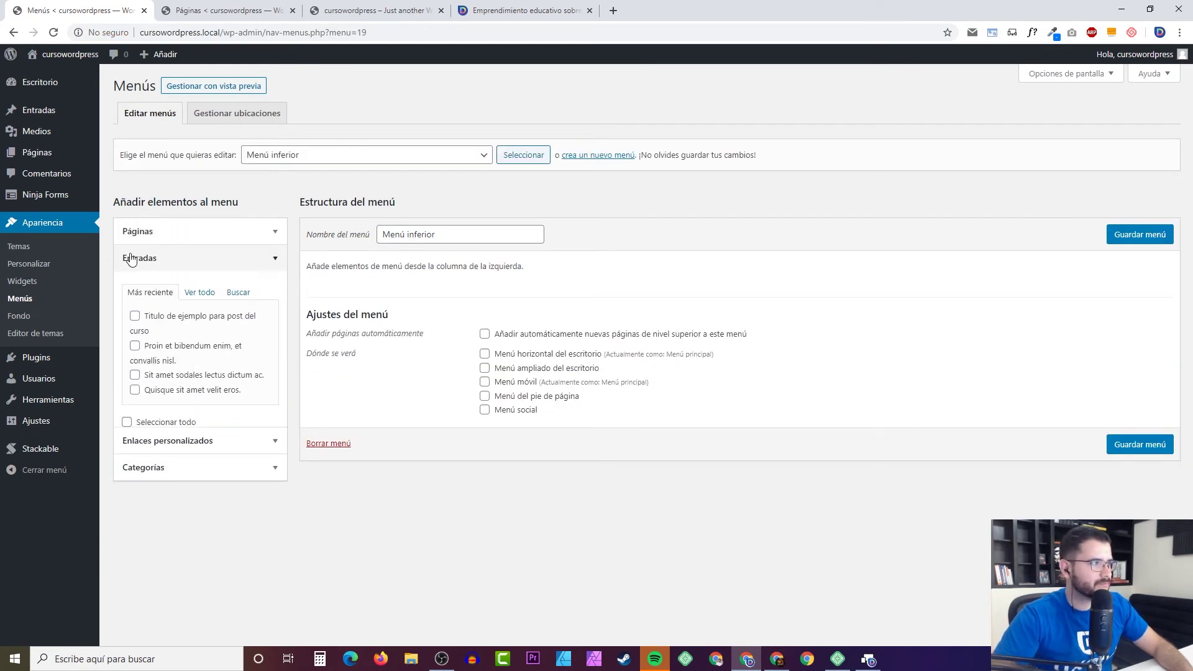
click(194, 288)
click(196, 293)
click(237, 285)
click(224, 325)
text(#)
key(Tab)
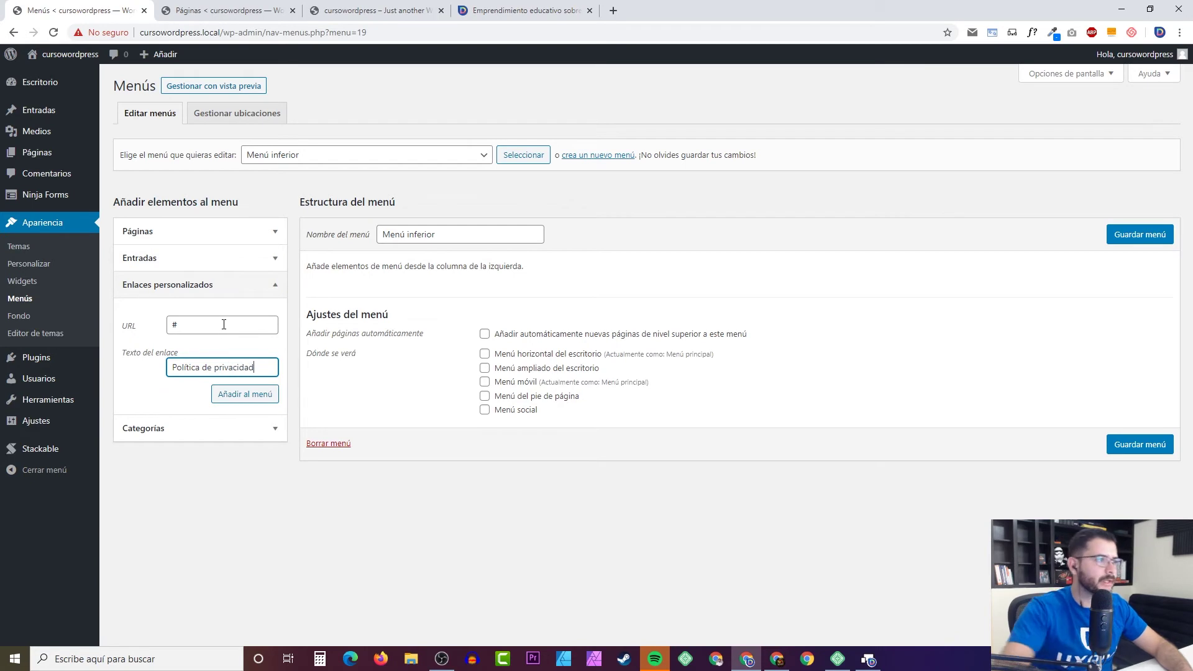
click(248, 393)
Step: Add a custom link "Términos y condiciones" with the URL # to Menú inferior
click(212, 326)
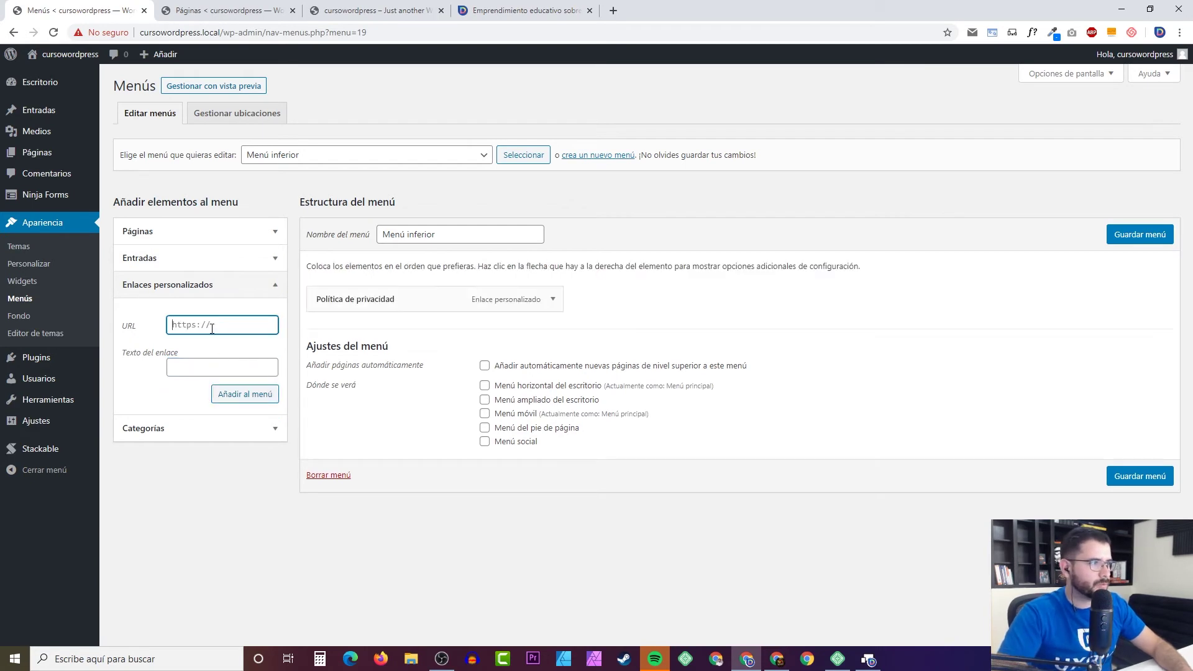
text(#)
key(Tab)
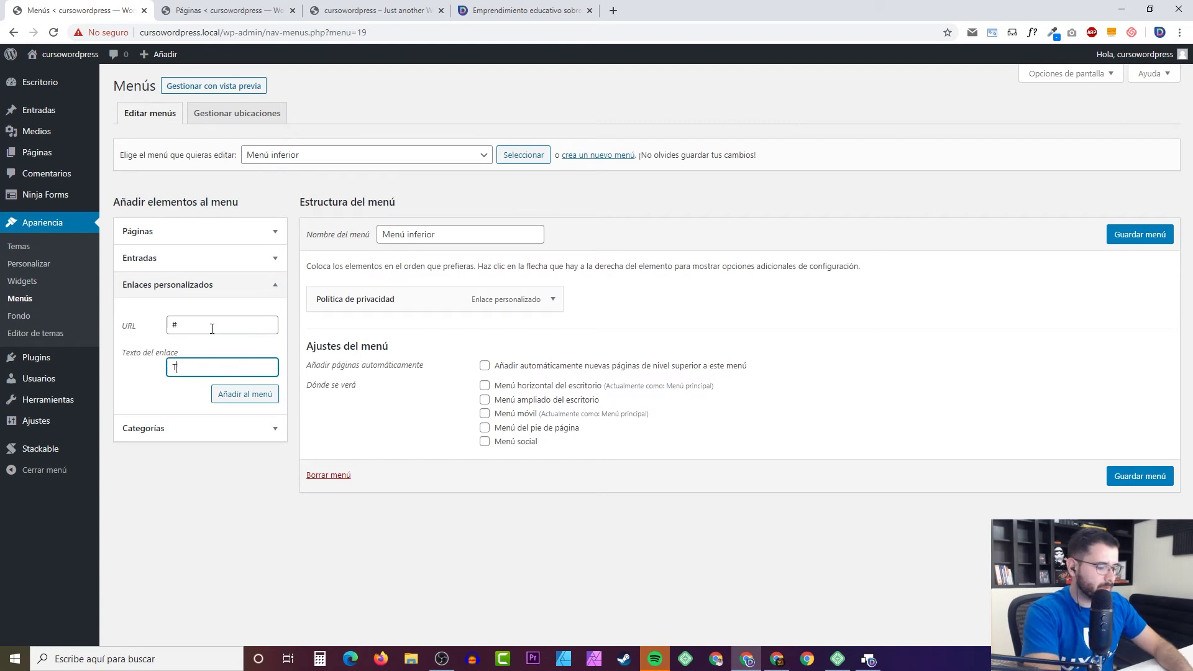
text(Términos y)
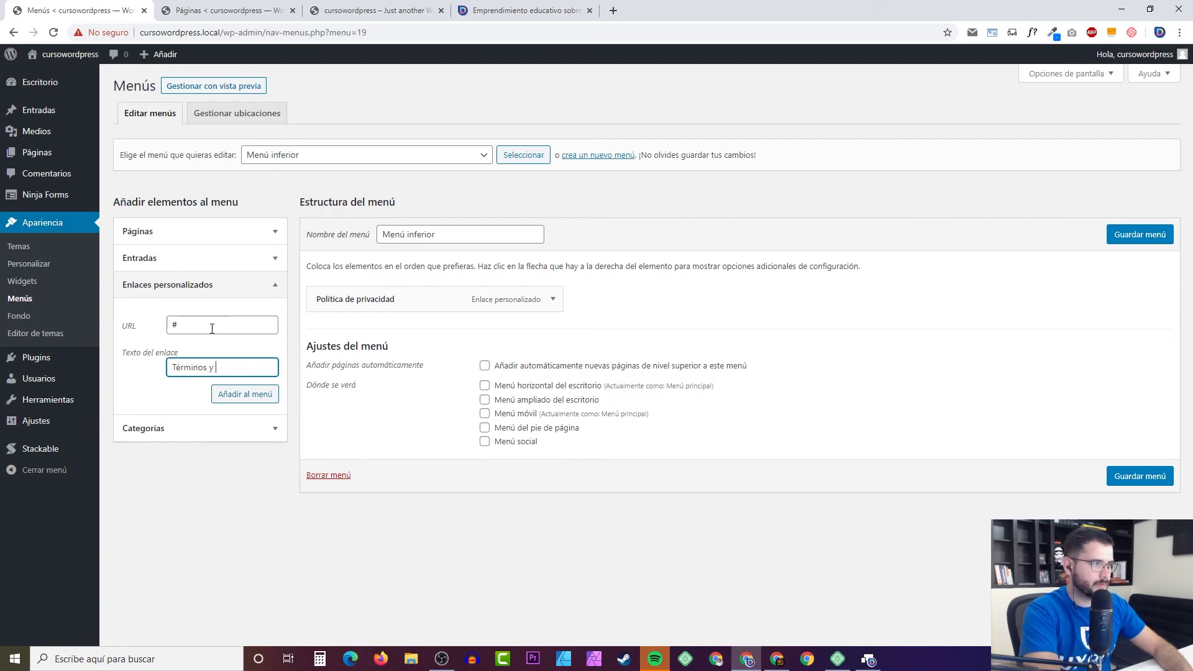
text( condiciones)
click(240, 394)
Step: Add two more custom links, "Ayuda" and "Soporte", each with the URL #, to Menú inferior
click(209, 325)
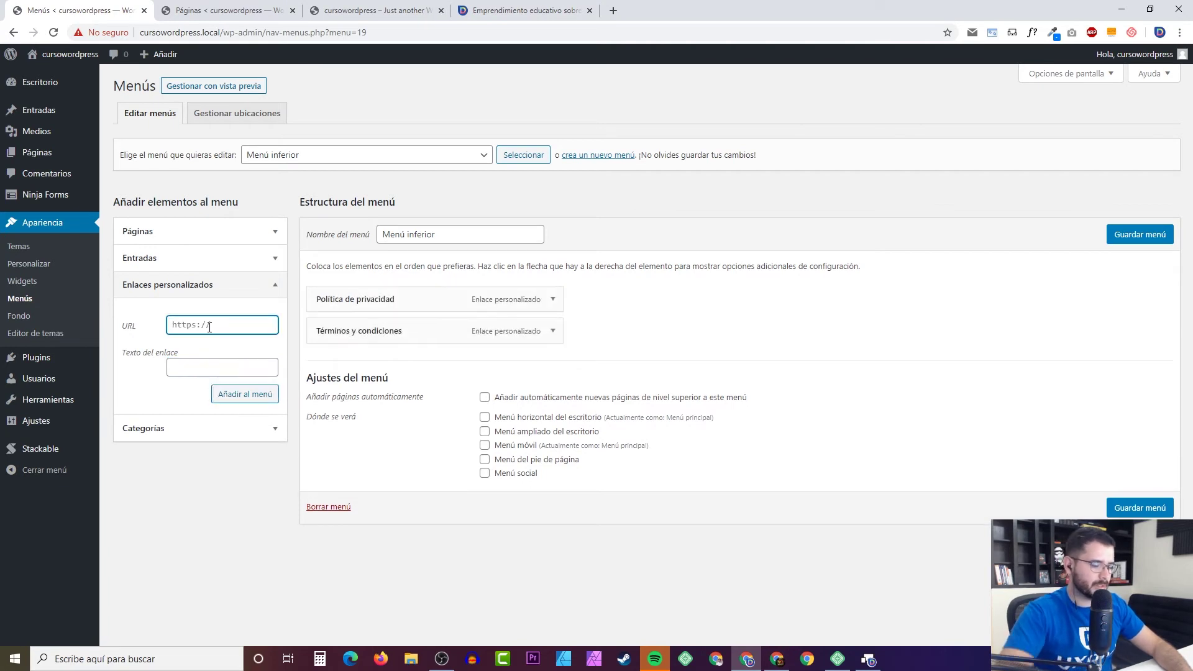
key(Tab)
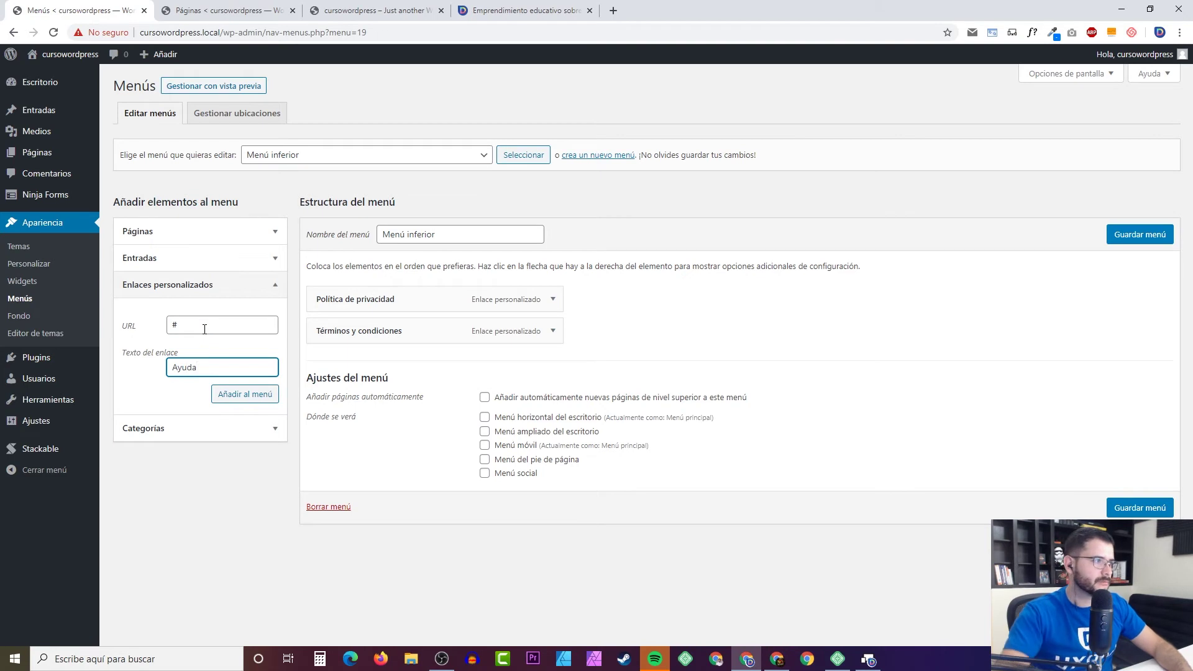
click(246, 395)
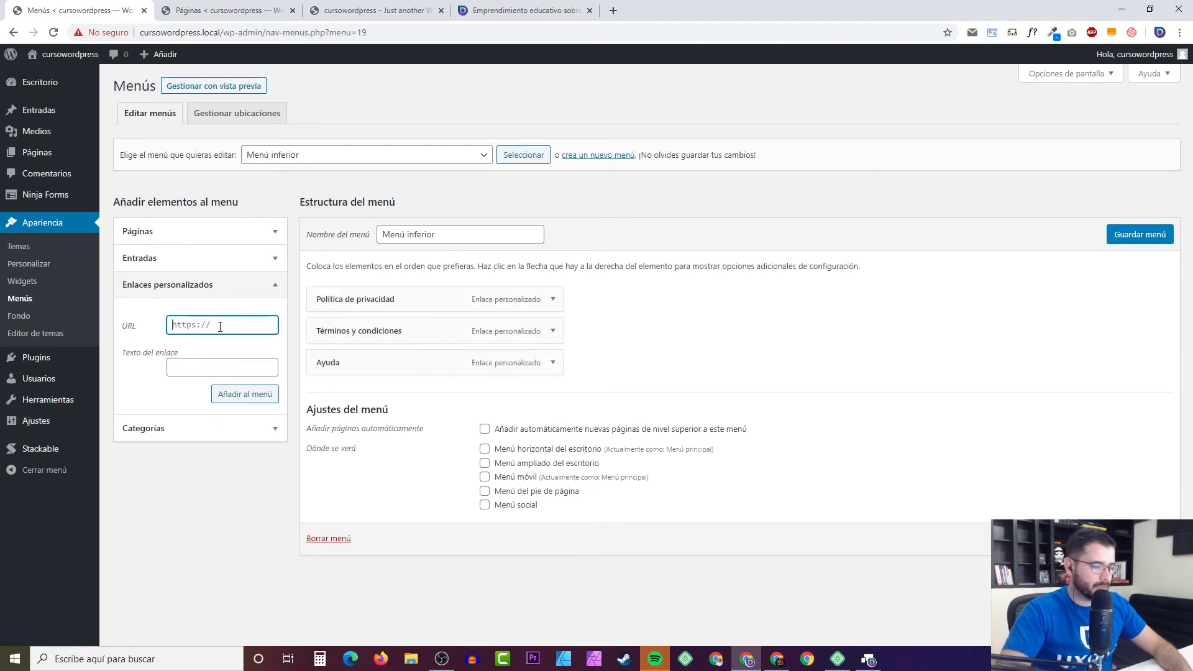
key(Tab)
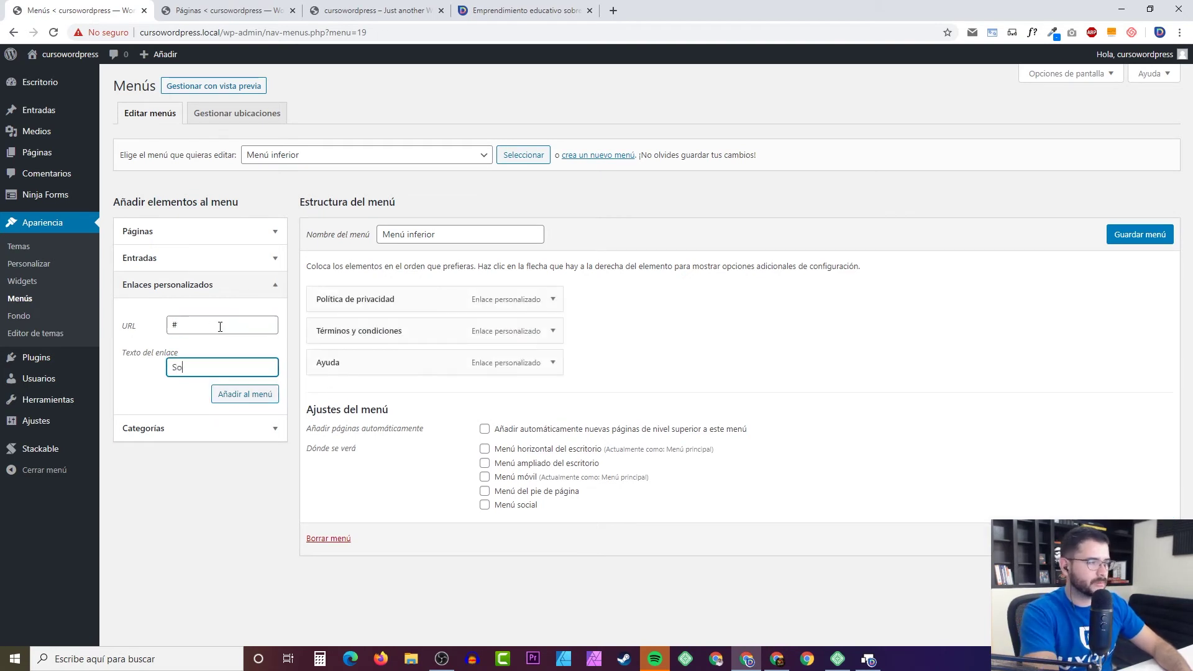
click(245, 394)
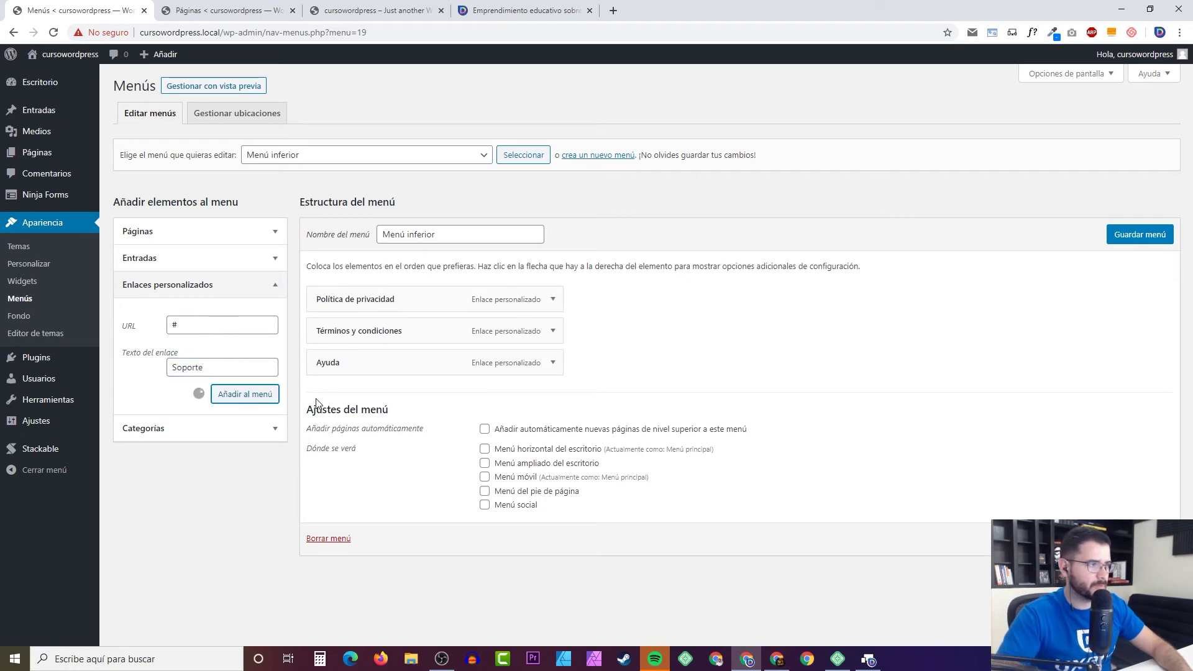
Step: Move Ayuda and Soporte above Política de privacidad, and save Menú inferior with the Menú del pie de página location assigned
drag(417, 379, 400, 301)
drag(381, 389, 401, 323)
click(1126, 237)
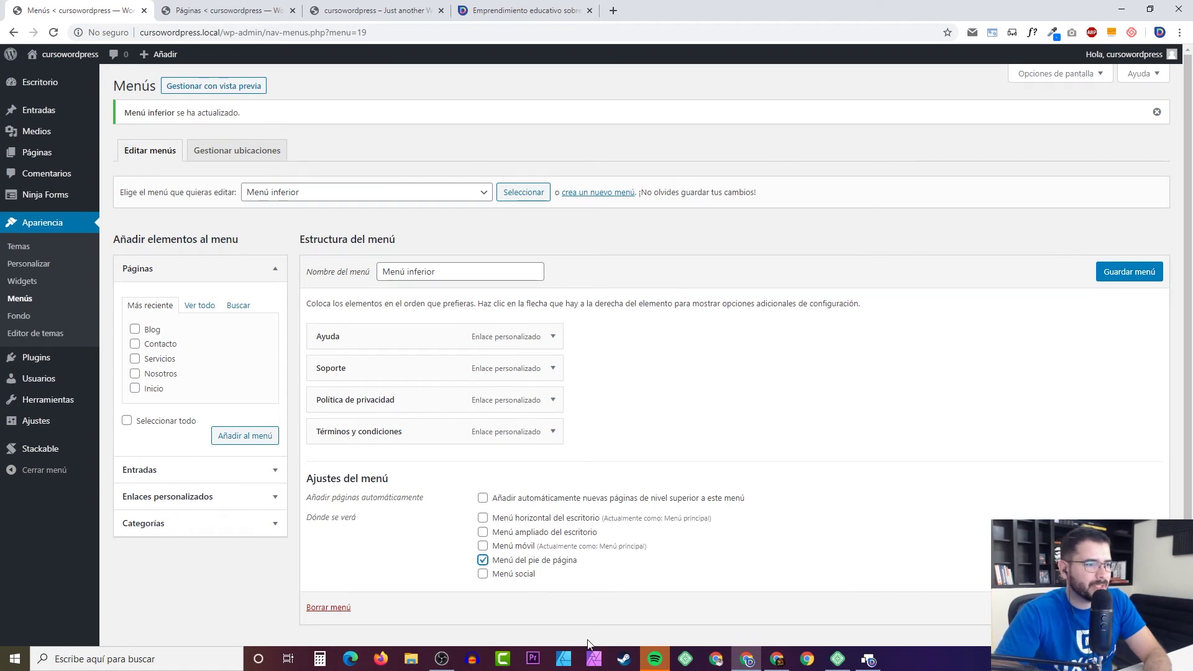
scroll(622, 522, down, 1)
click(1128, 246)
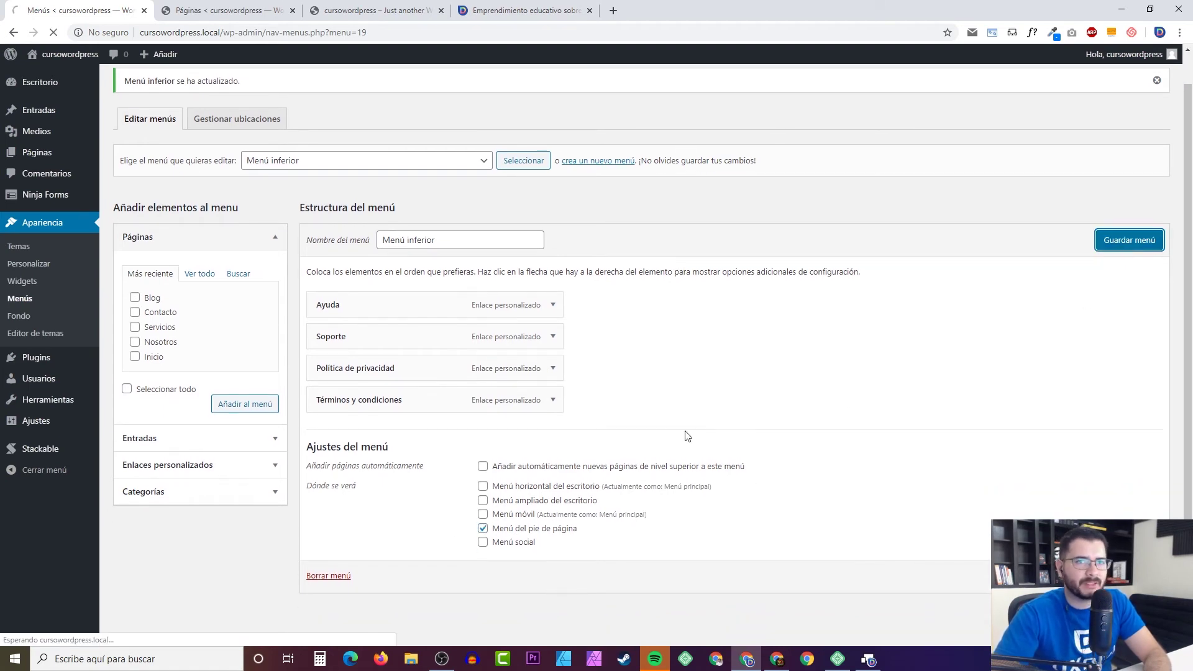
Step: Reload the site's front page and examine the menu links shown in its footer
click(347, 18)
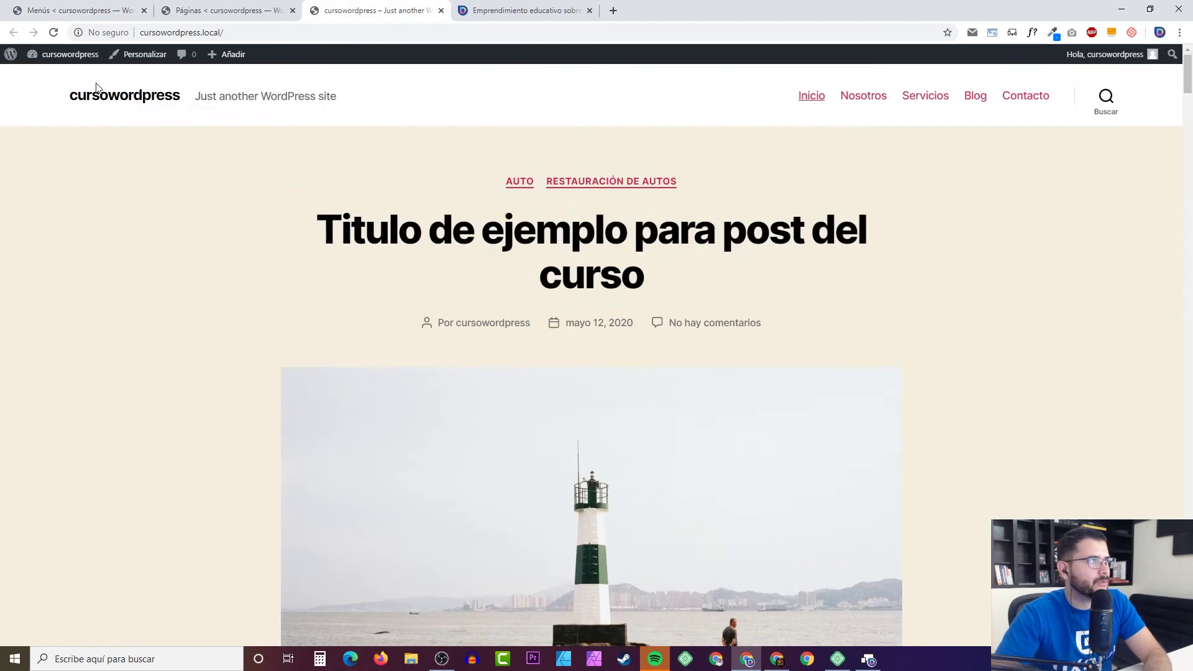
scroll(133, 101, up, 3)
click(54, 32)
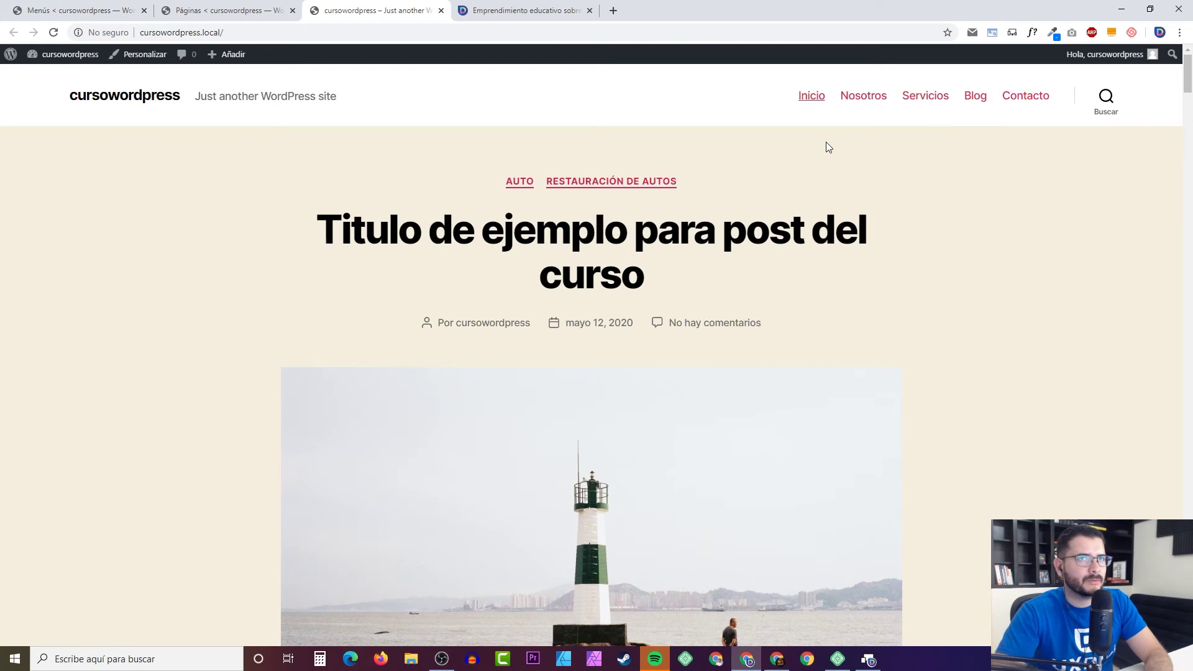
scroll(746, 162, down, 20)
scroll(712, 169, down, 15)
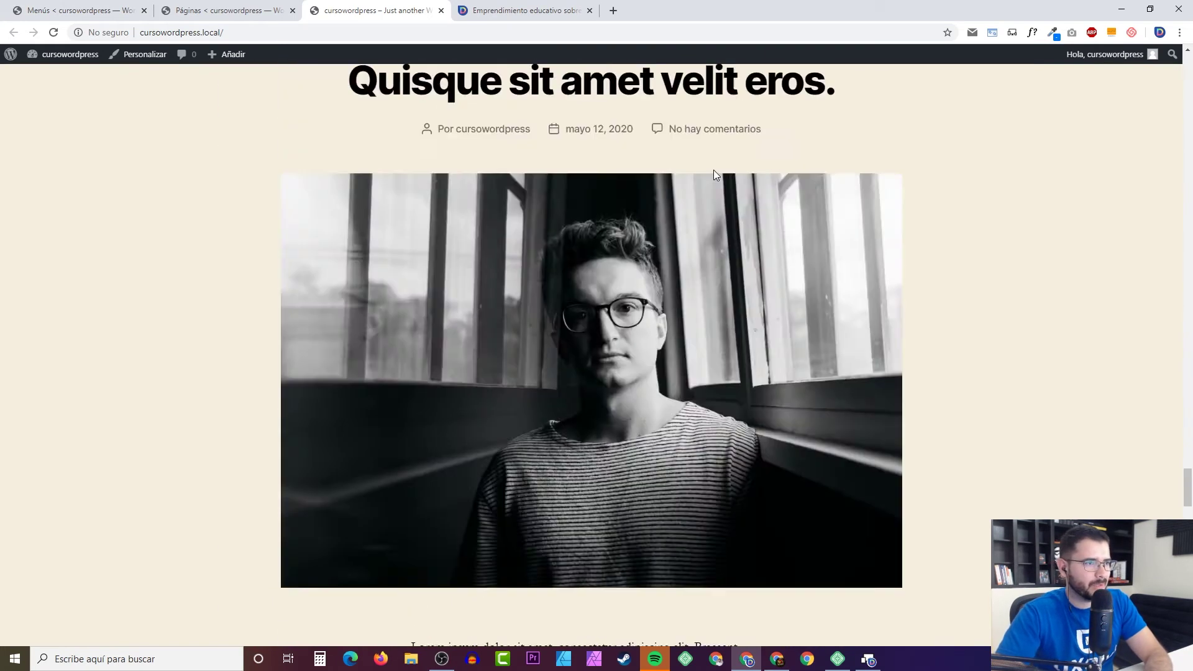
scroll(709, 184, up, 15)
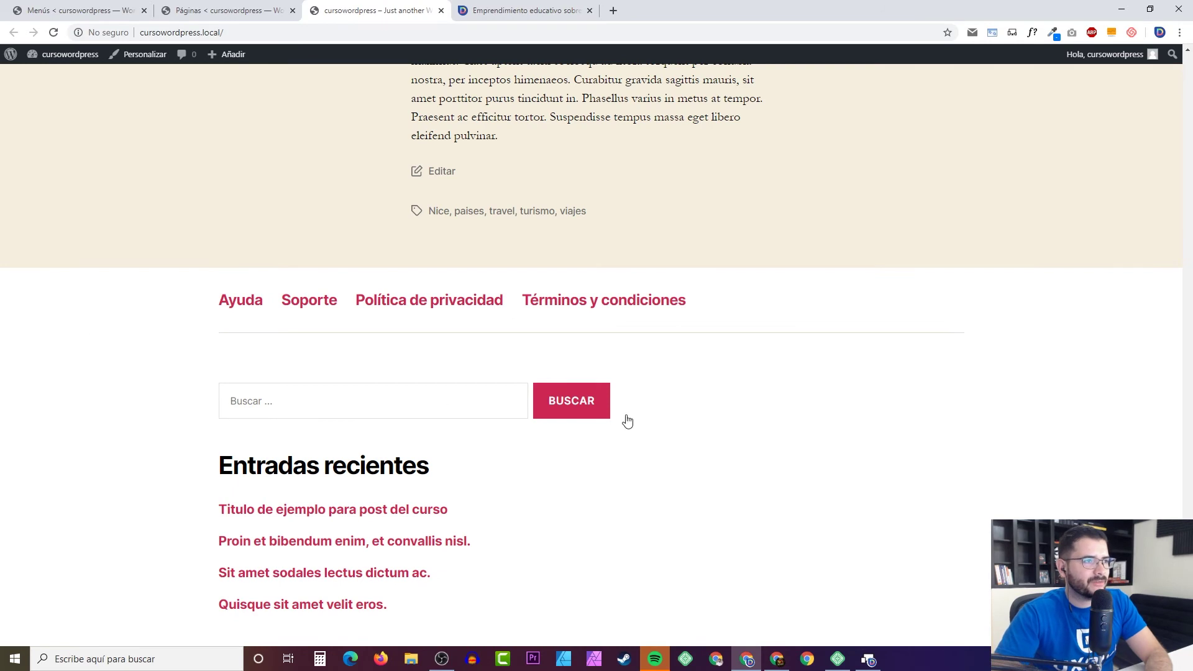
scroll(416, 431, down, 10)
scroll(467, 356, up, 20)
scroll(467, 356, down, 10)
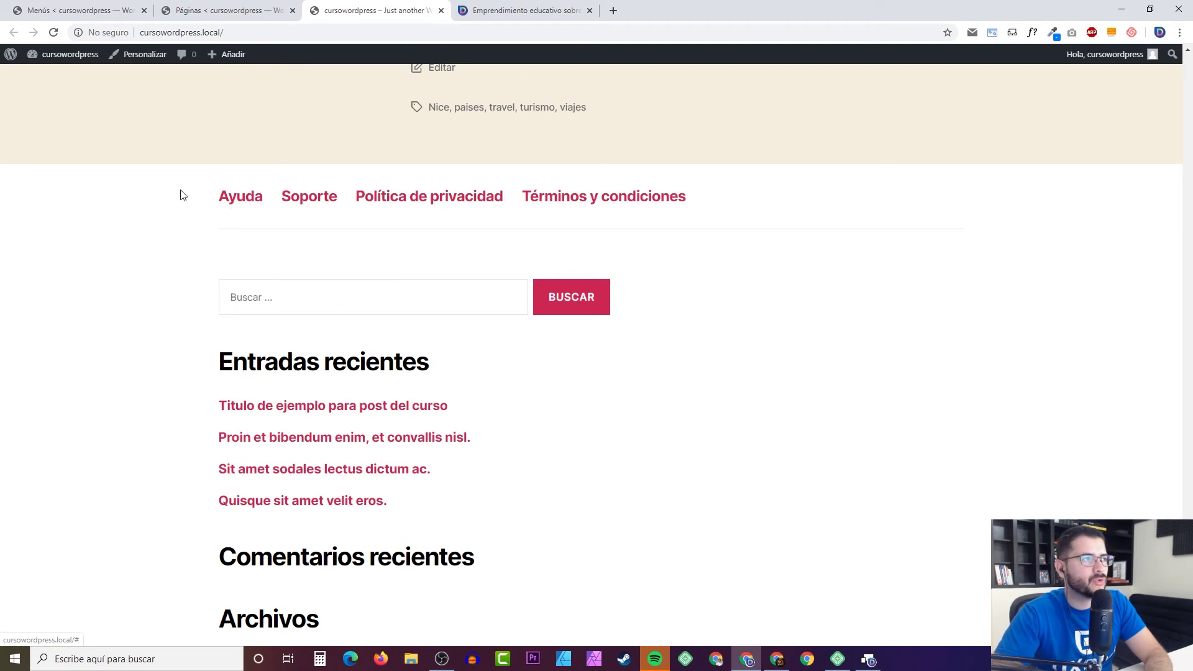
scroll(558, 215, down, 2)
scroll(412, 306, up, 4)
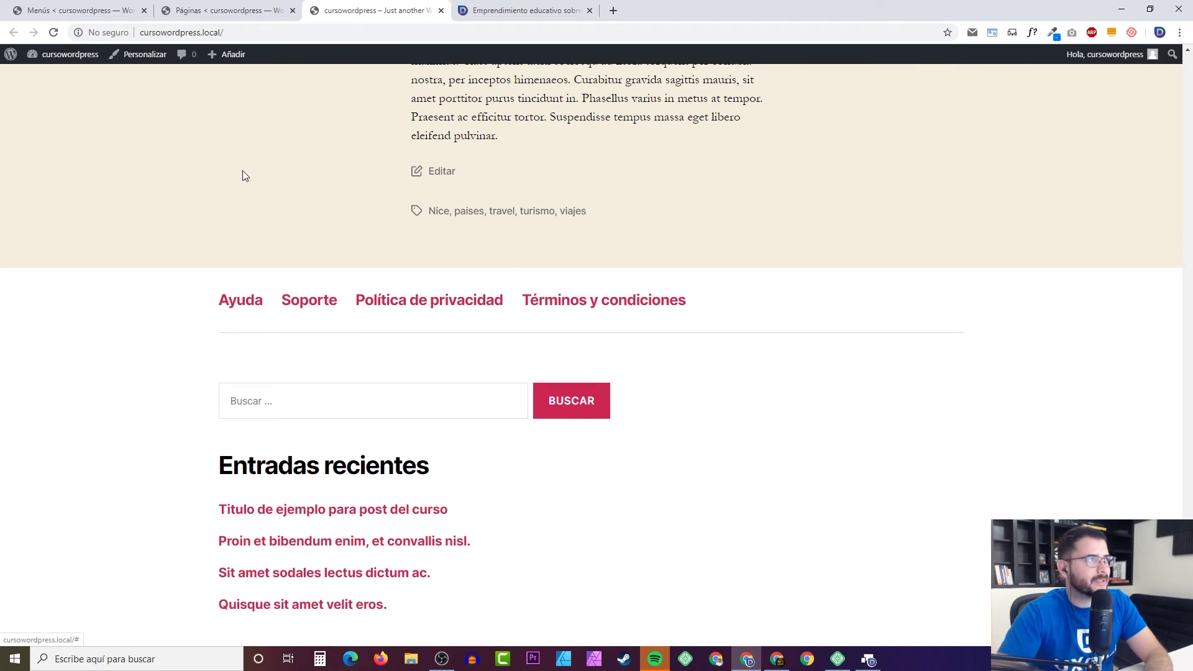
Step: Return to the menu editor and create a new menu named "Menu para widget"
click(198, 11)
click(75, 11)
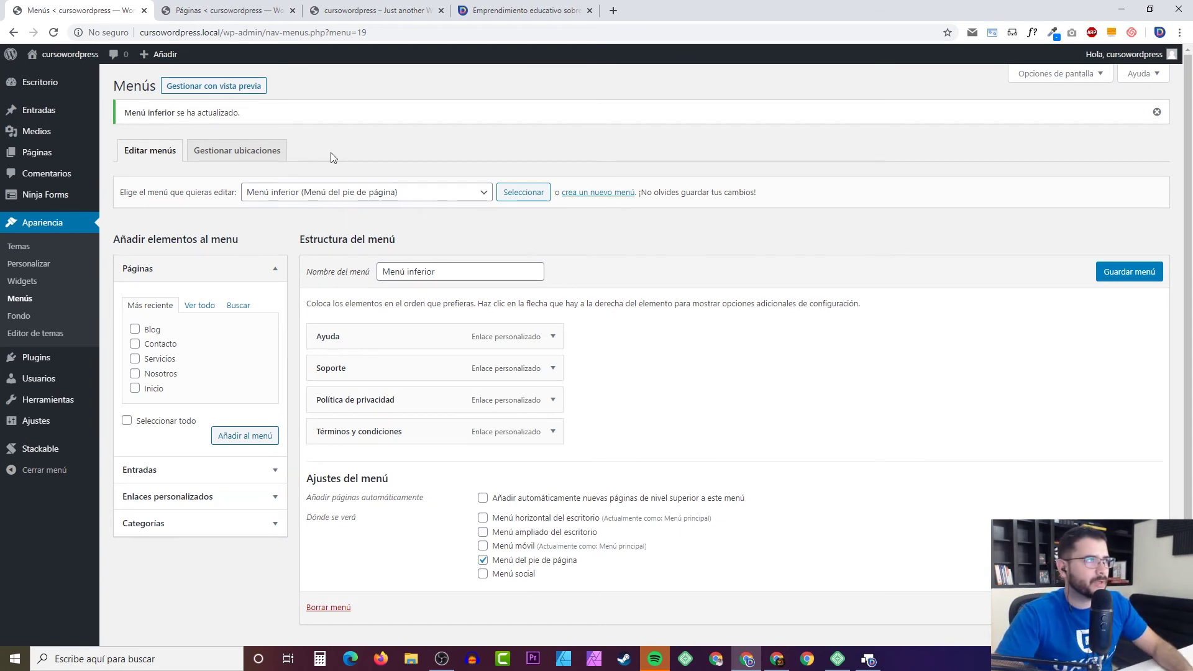
click(624, 193)
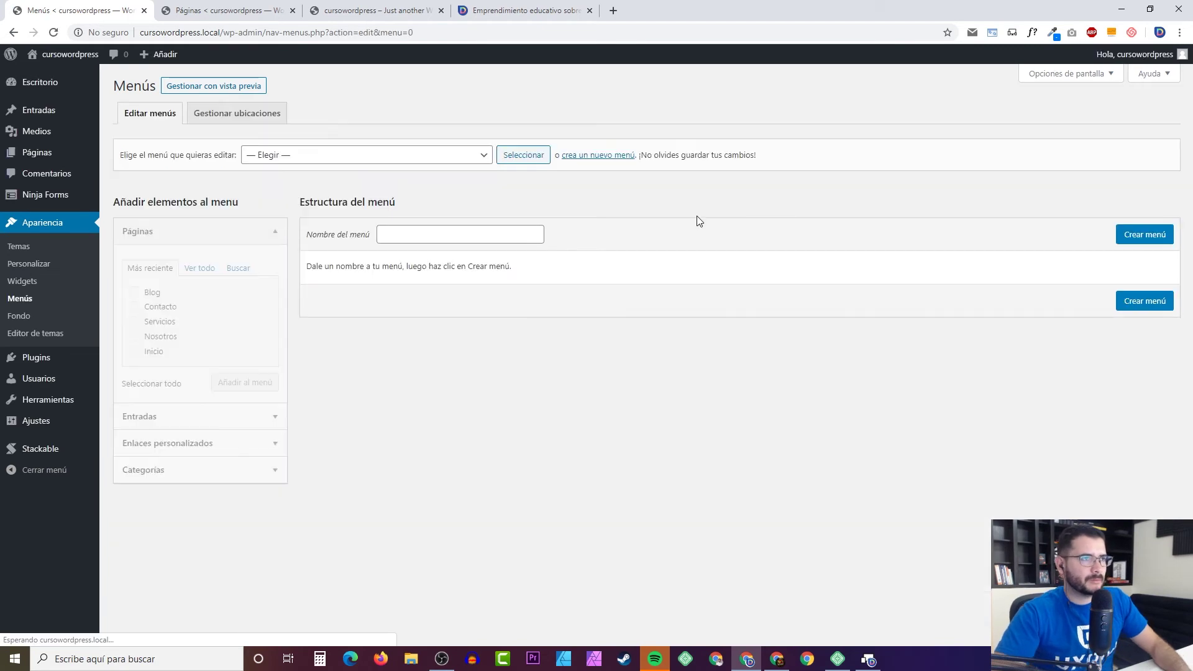
click(446, 233)
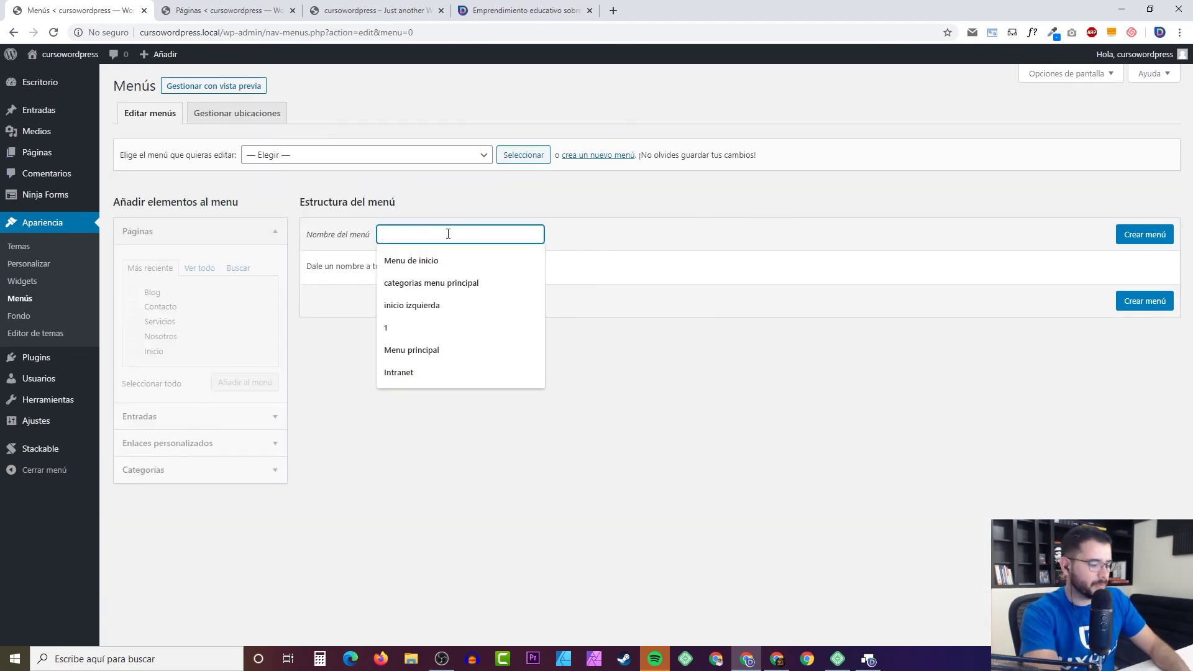
text(Menu para widget)
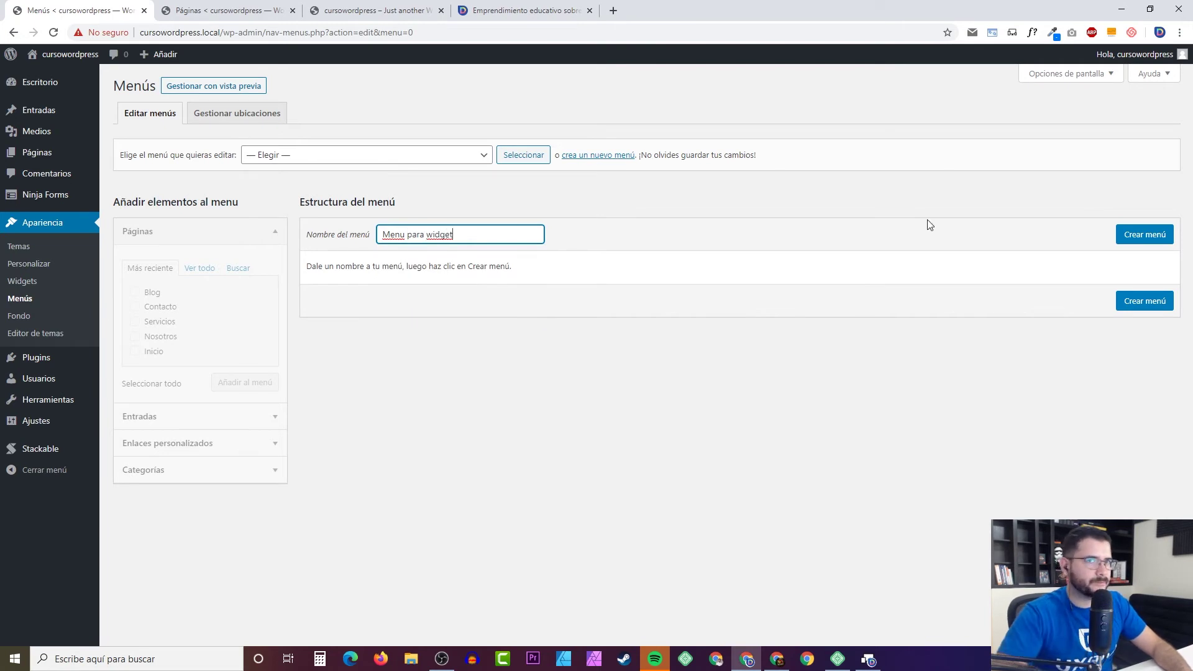
click(1143, 237)
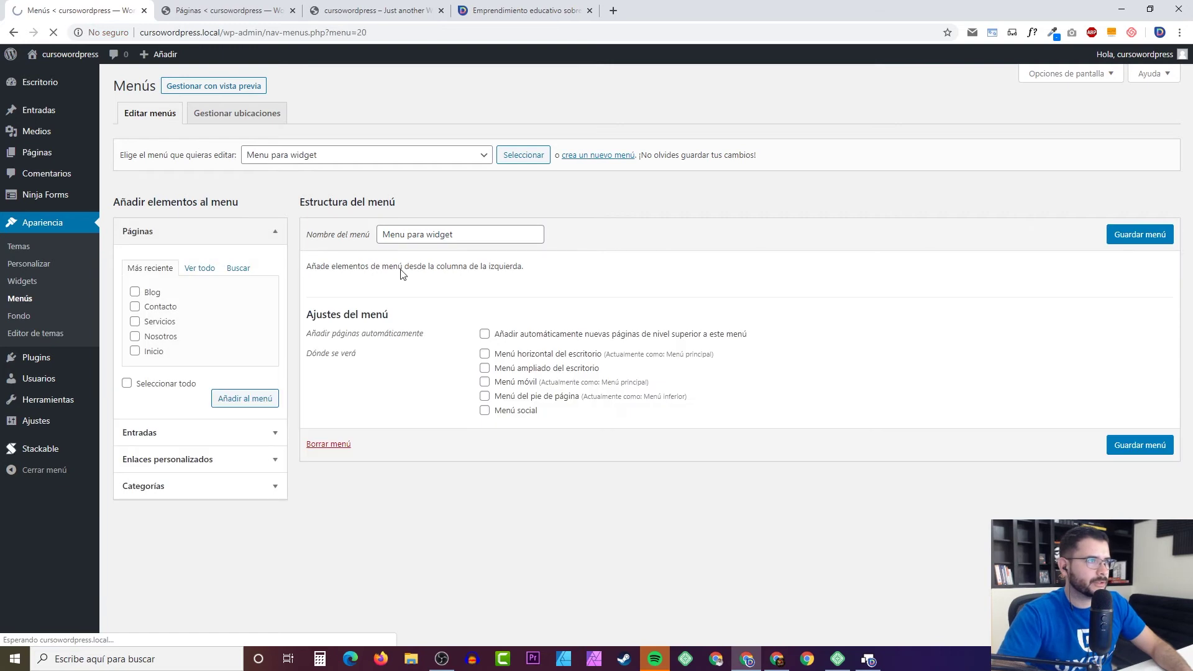
Step: Add all the post categories except Uncategorized to Menu para widget
click(180, 488)
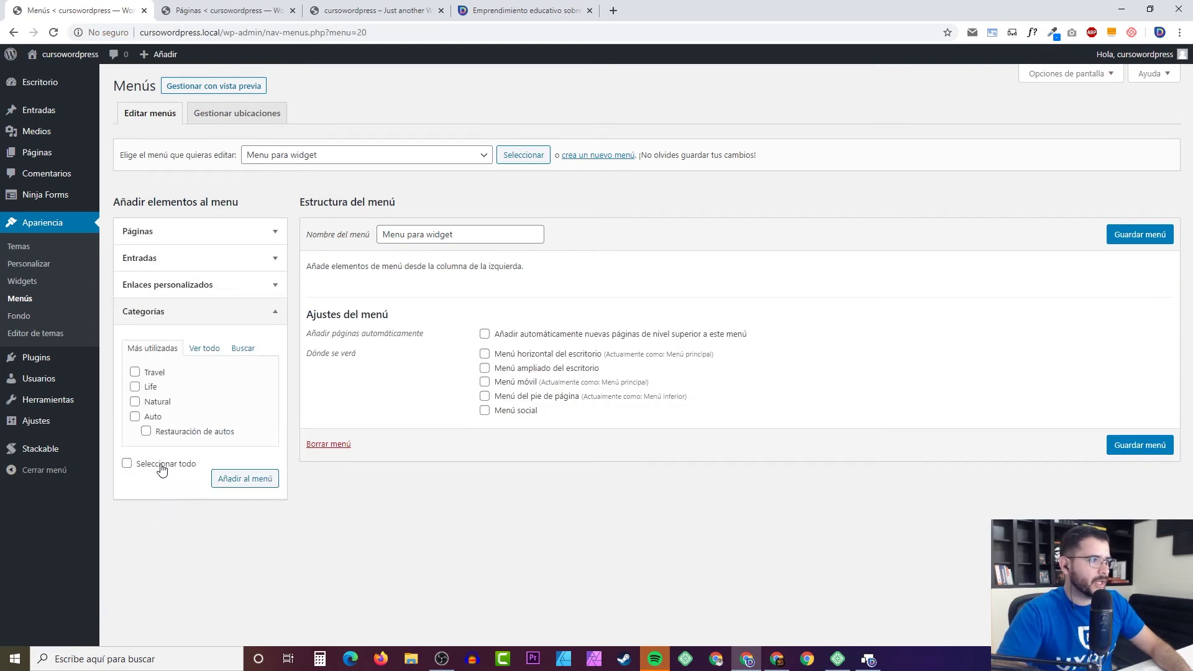
click(202, 351)
scroll(200, 417, down, 1)
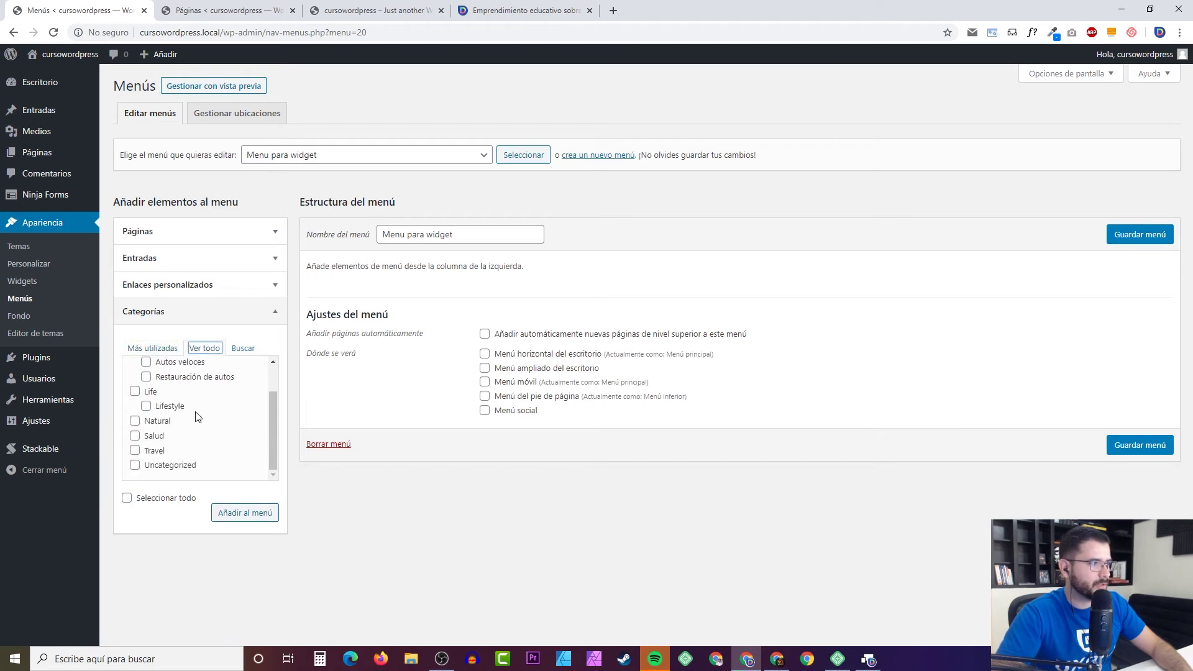
click(127, 498)
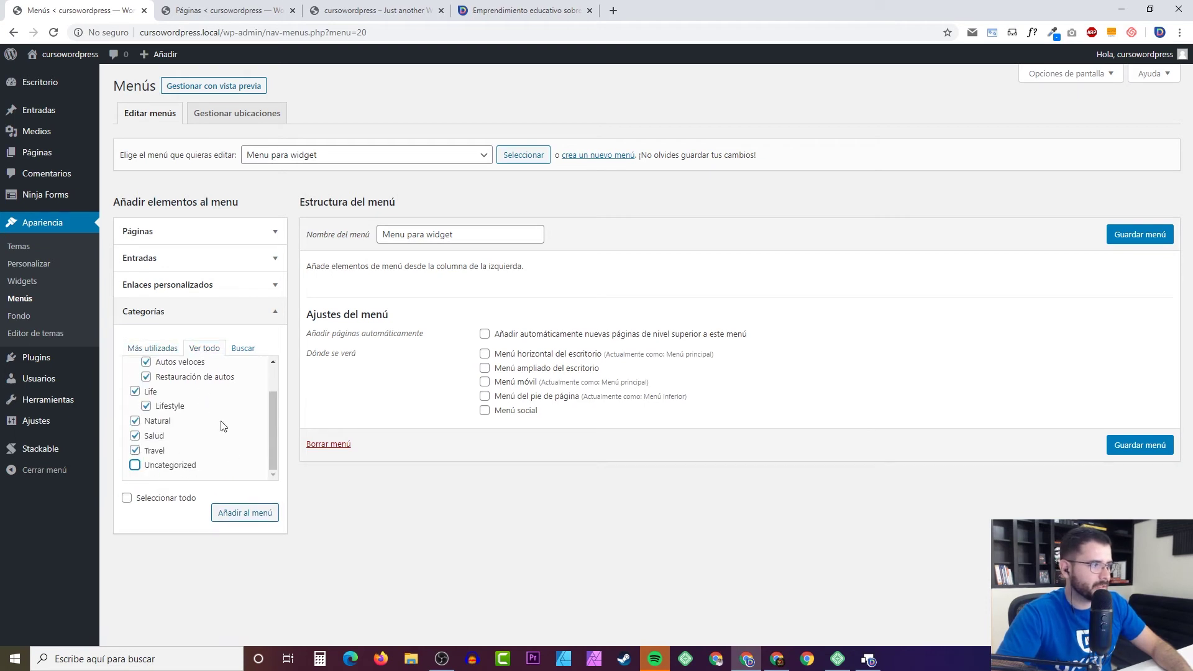
scroll(223, 427, up, 1)
click(246, 513)
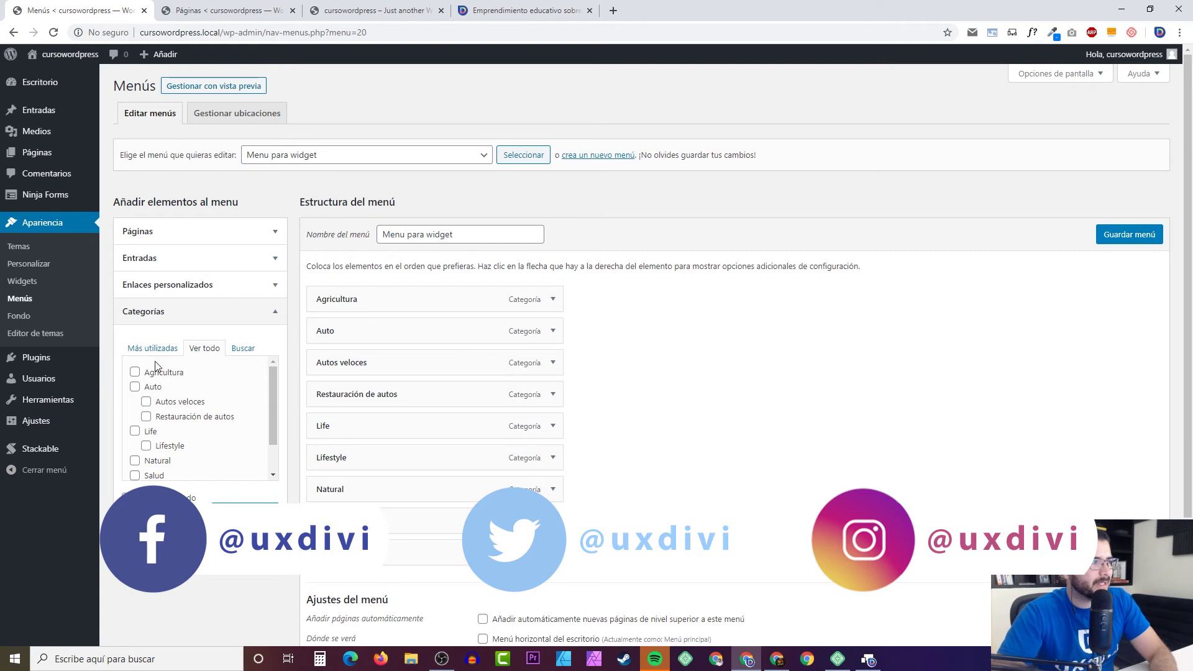
Step: Nest Autos veloces and Restauración de autos as subitems of Auto, and Lifestyle as a subitem of Life
scroll(181, 415, down, 2)
scroll(161, 415, up, 2)
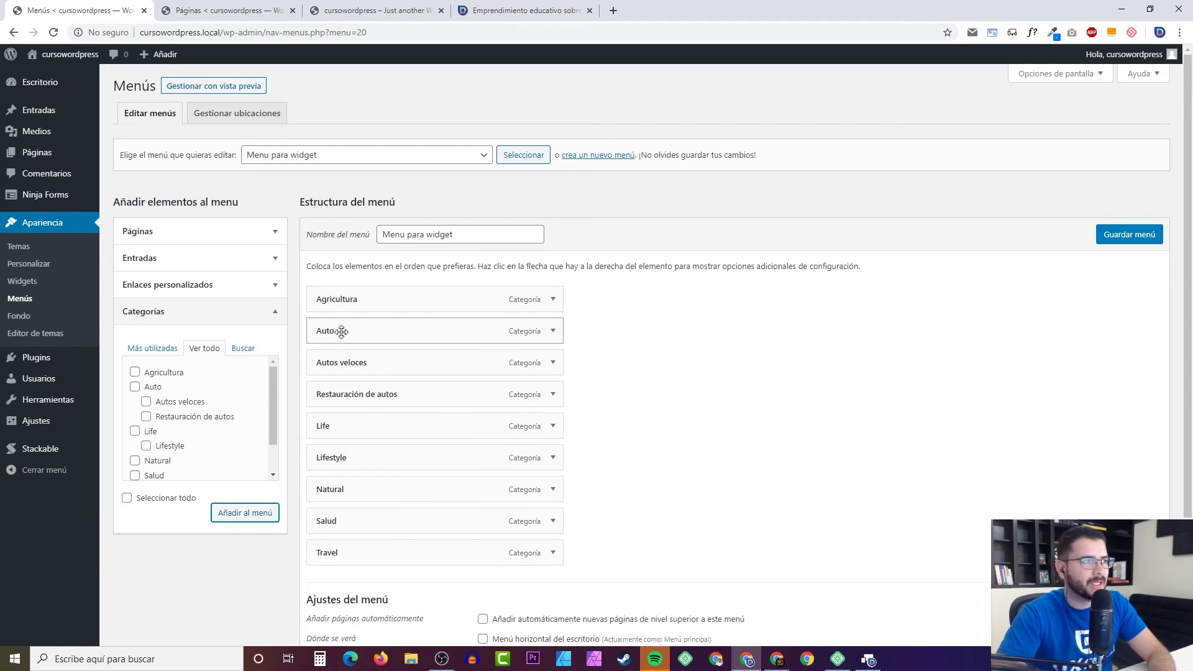
drag(340, 363, 385, 398)
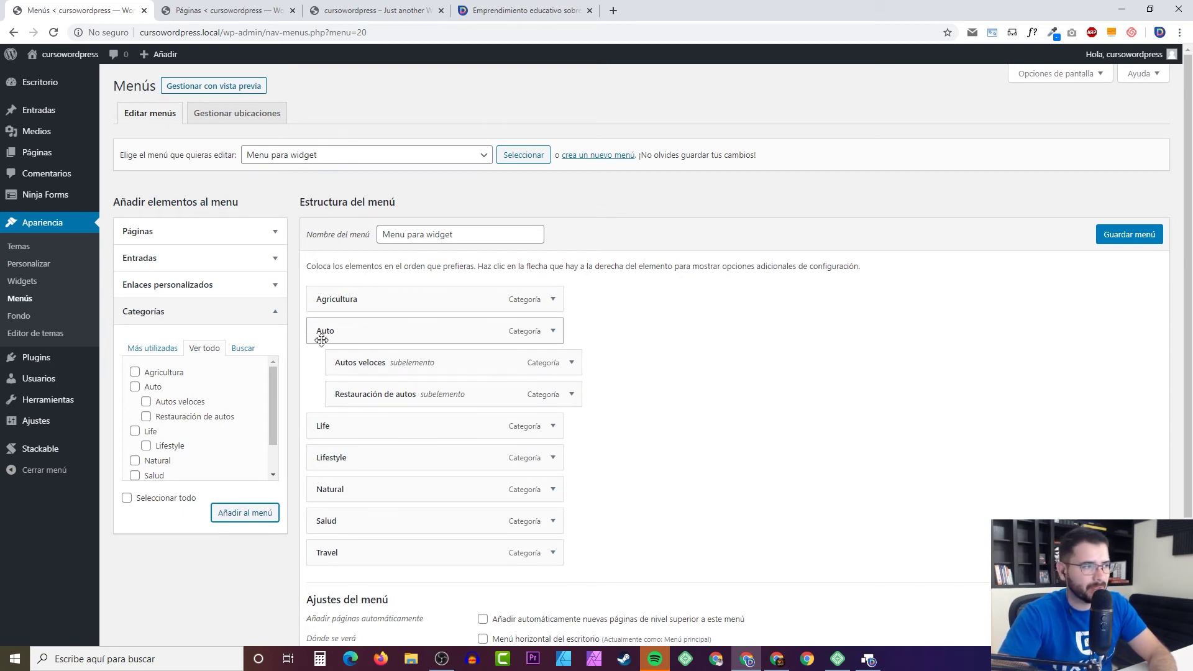
drag(310, 435, 382, 459)
scroll(224, 433, down, 1)
scroll(224, 432, up, 1)
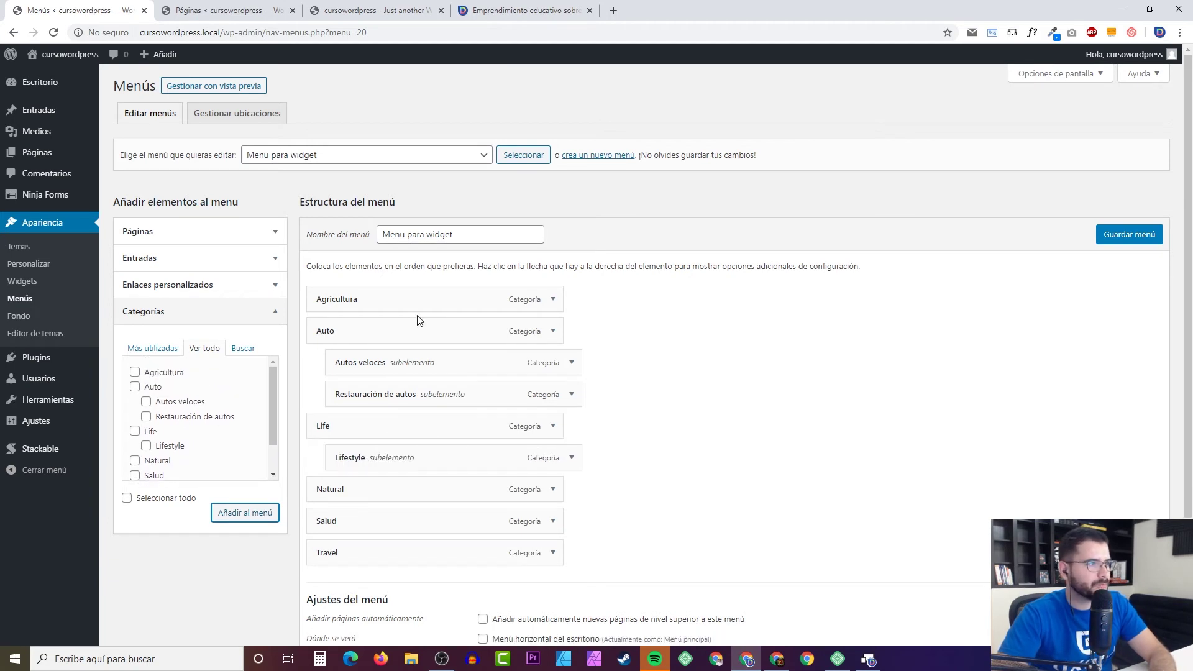
Step: Move Agricultura between Lifestyle and Natural as a top-level item, and save Menu para widget
drag(362, 300, 353, 480)
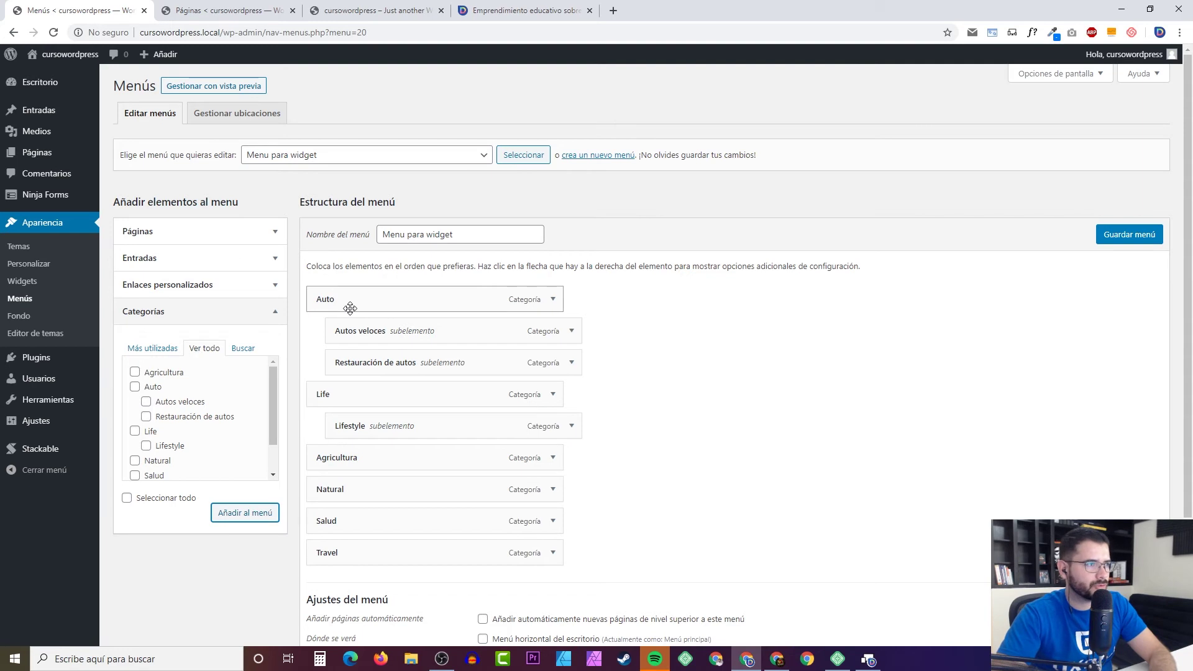
scroll(808, 346, down, 3)
scroll(1044, 263, up, 3)
click(1111, 242)
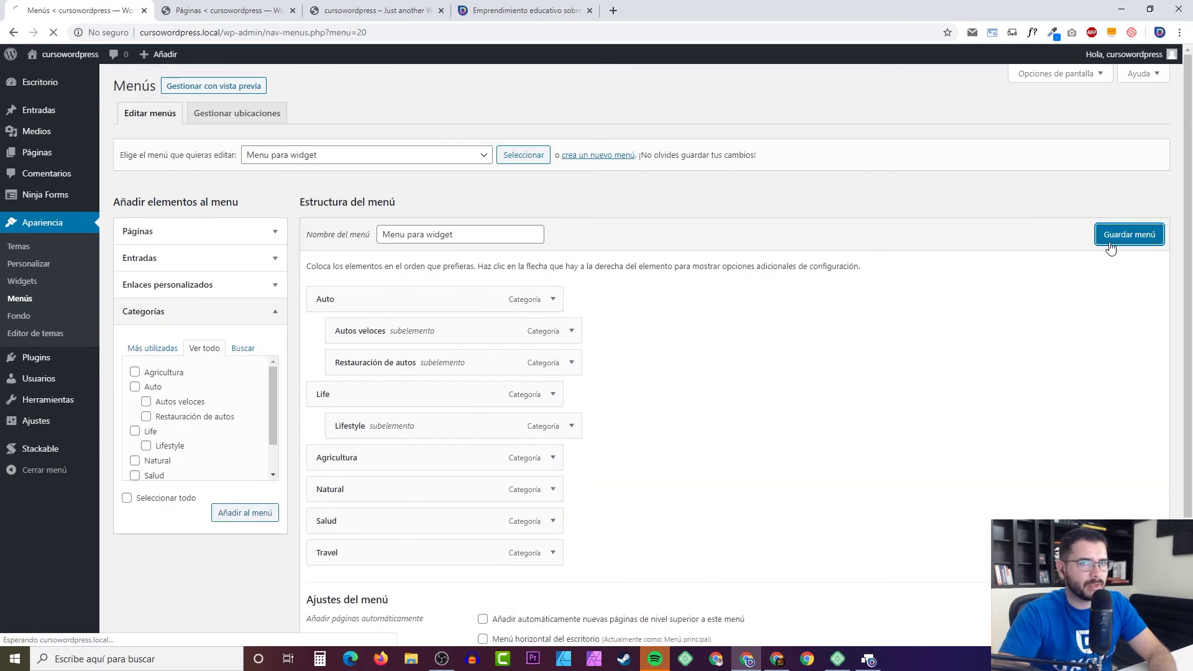
Step: Look over the saved menu's display location settings, and check the header menu on the reloaded site front page
scroll(834, 263, down, 3)
scroll(839, 267, down, 3)
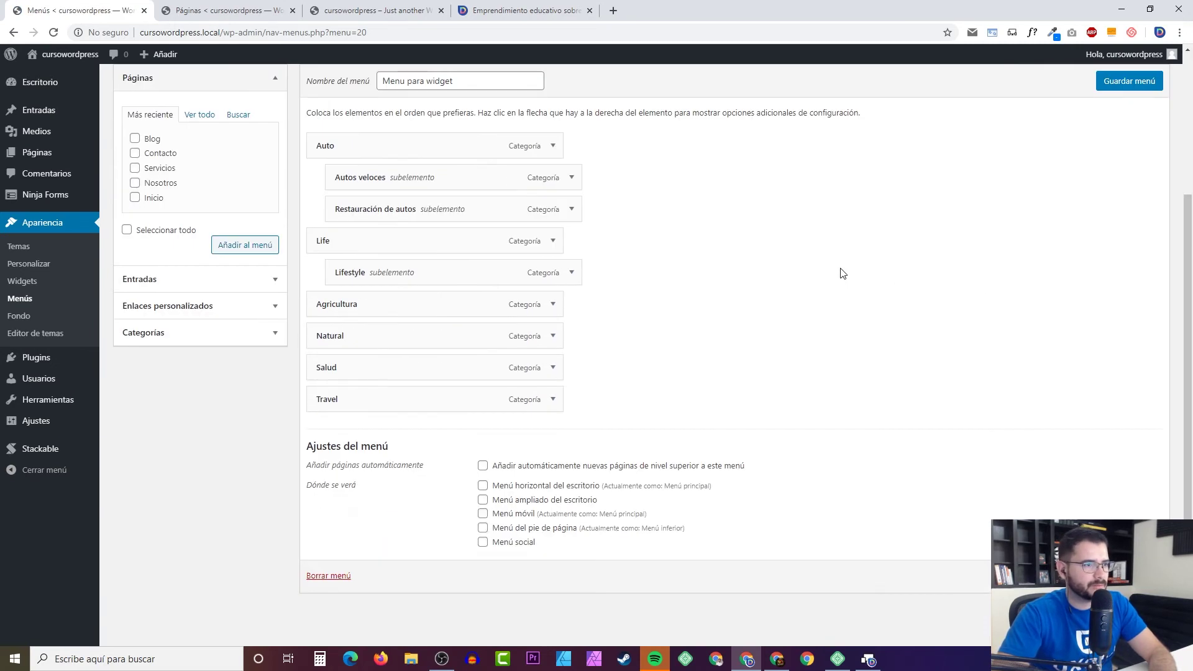
scroll(843, 271, up, 3)
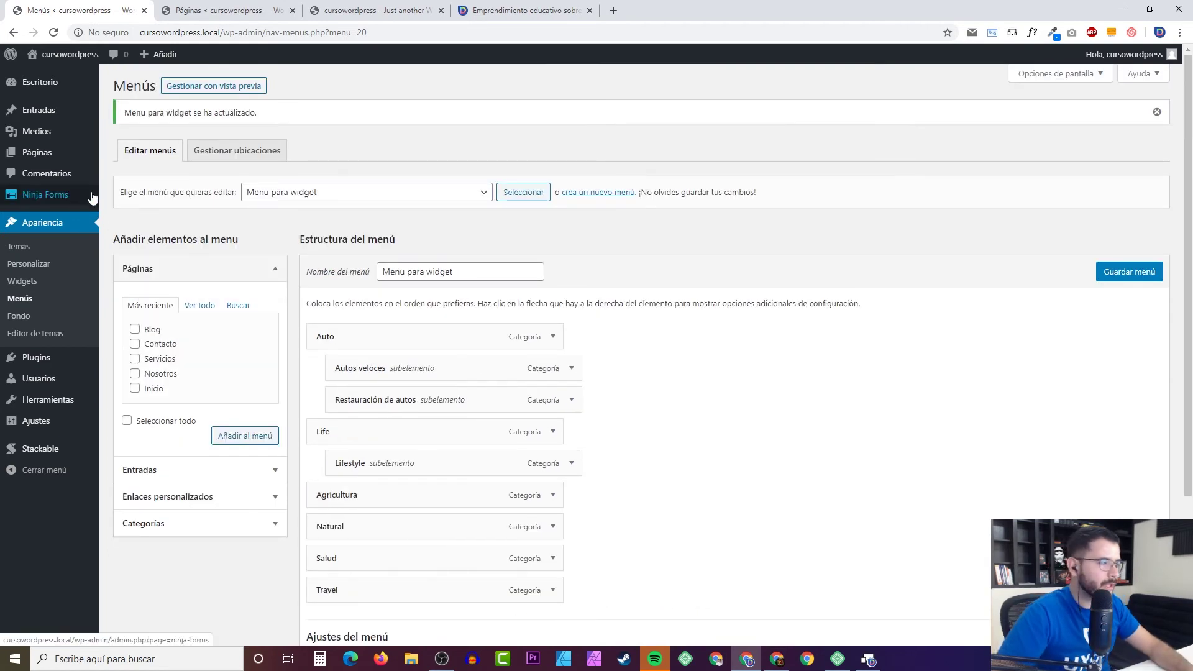
click(373, 10)
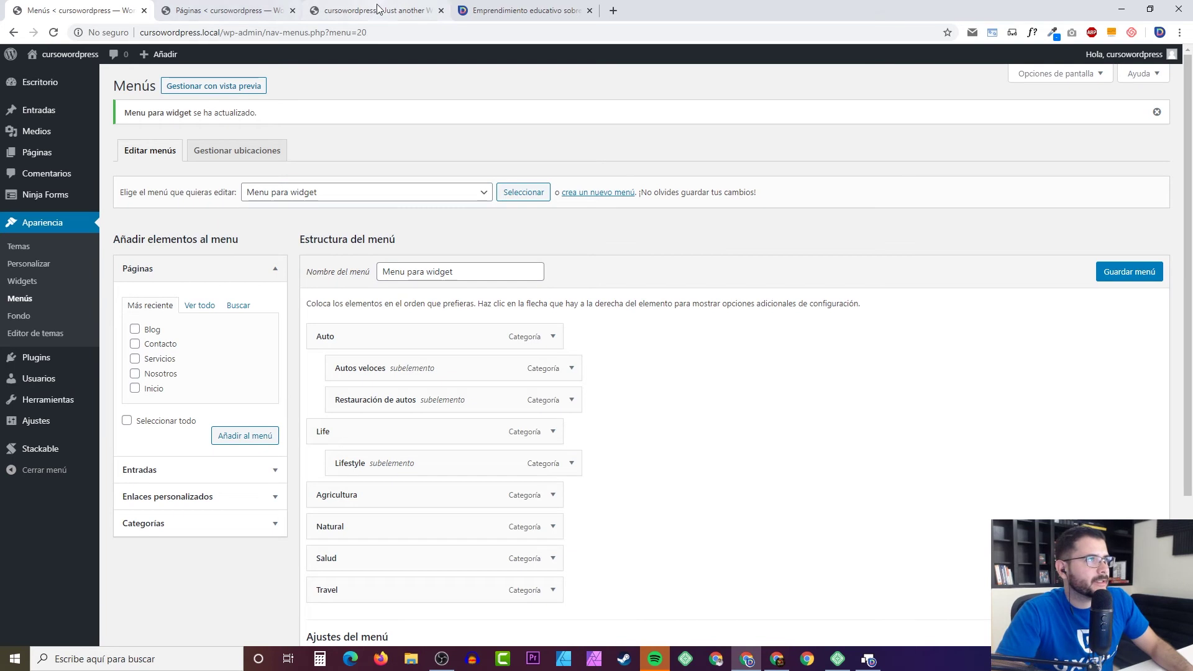
key(F5)
scroll(510, 185, up, 20)
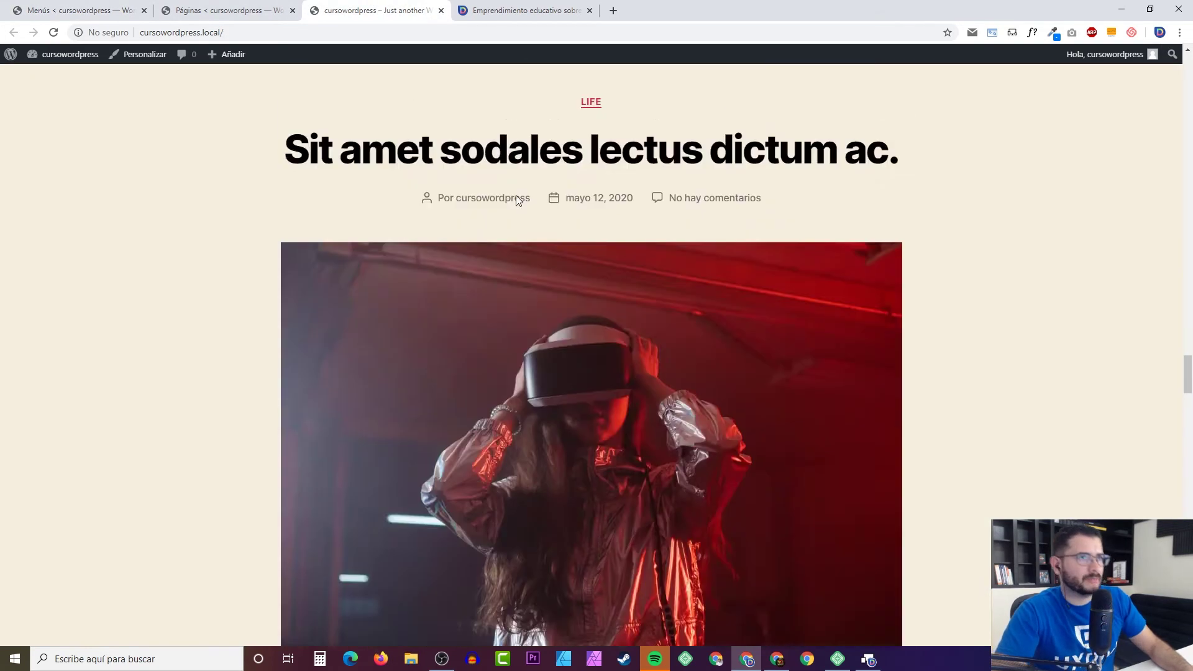
scroll(919, 138, up, 1)
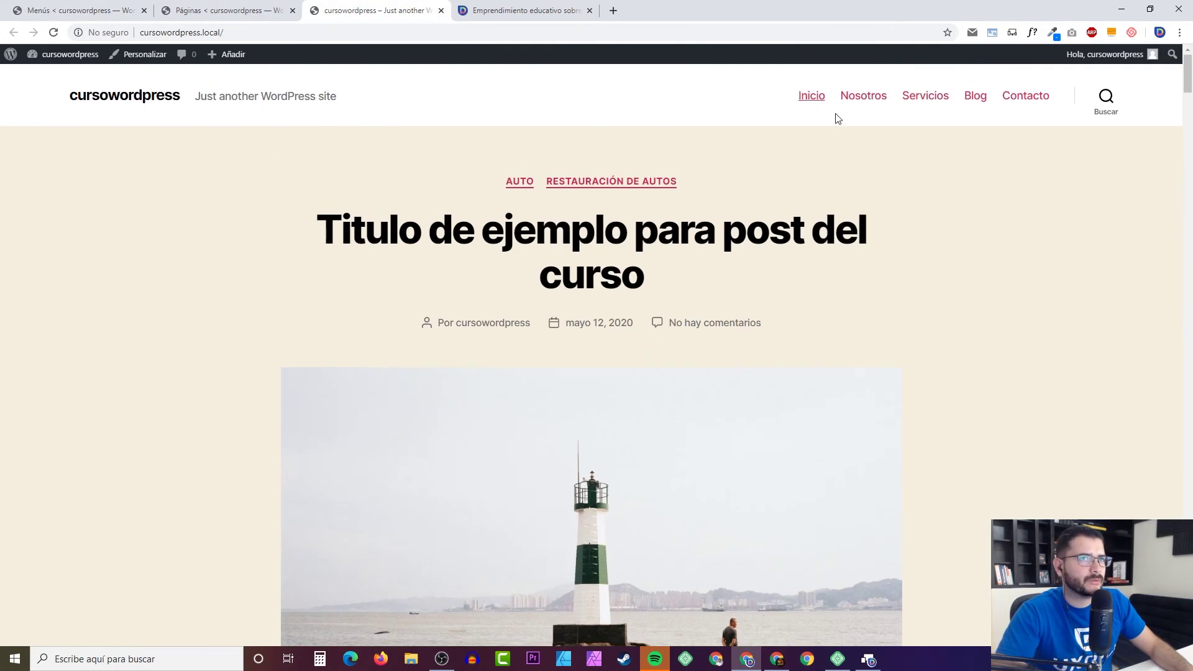
Step: Return to the menu editor and load Menú principal for editing
click(97, 13)
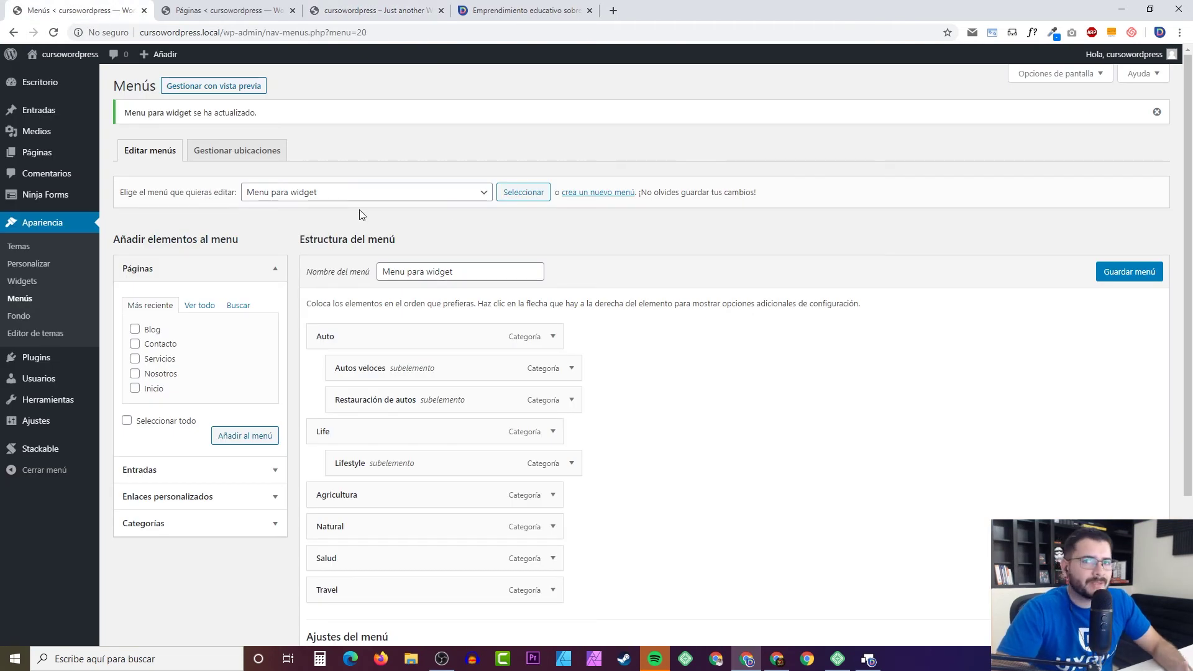
drag(122, 193, 234, 194)
click(326, 198)
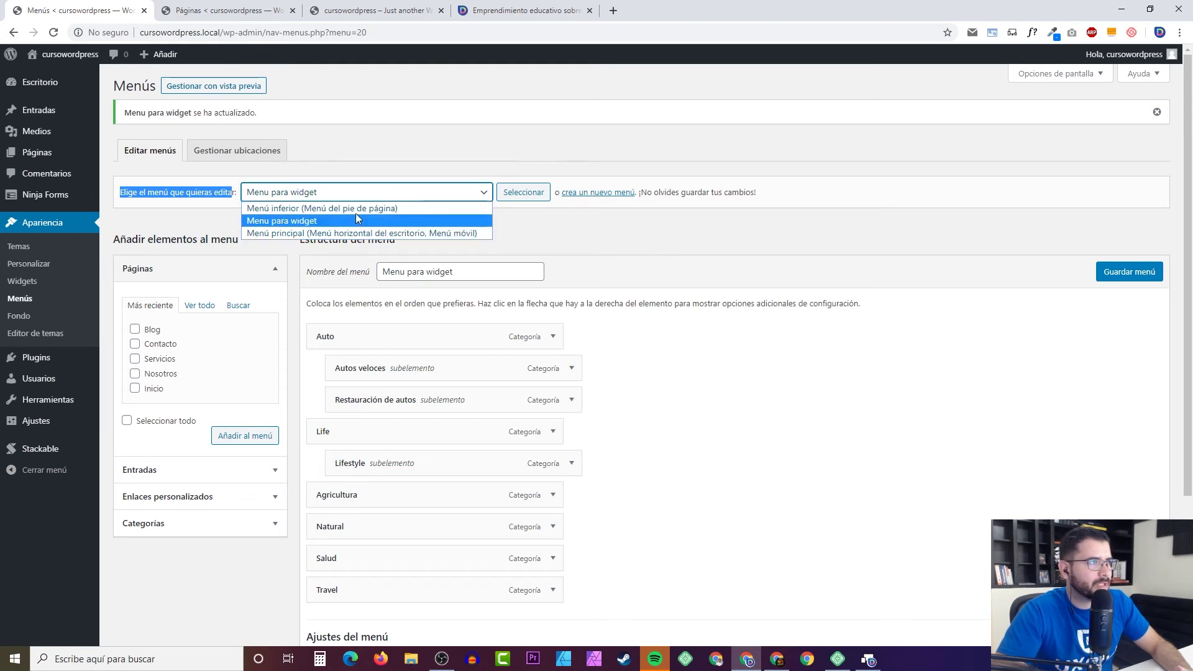
click(367, 234)
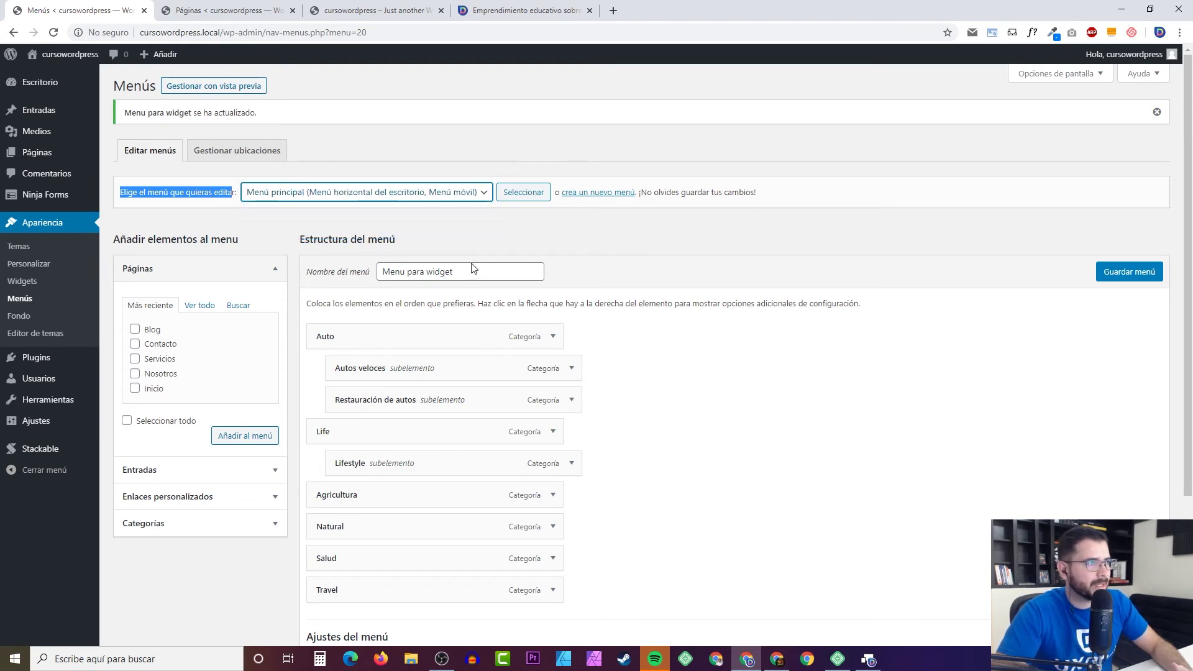
click(523, 194)
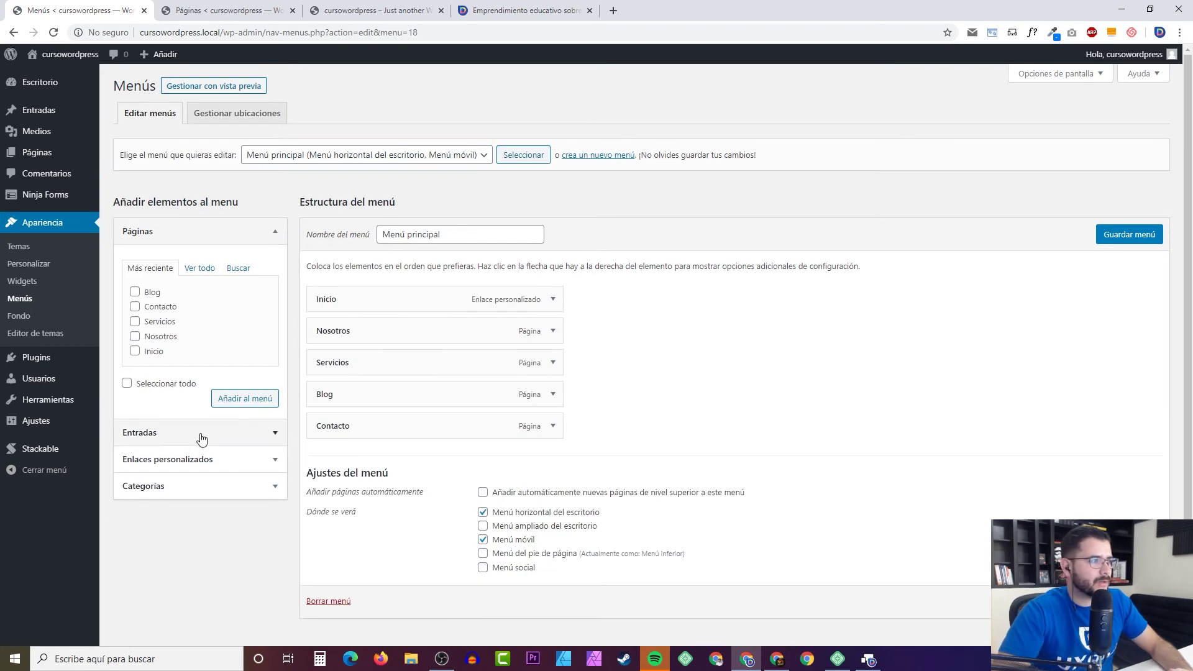
Step: Add a custom link "Historia" with URL # to Menú principal and nest it as a subitem of Nosotros
click(212, 466)
click(223, 327)
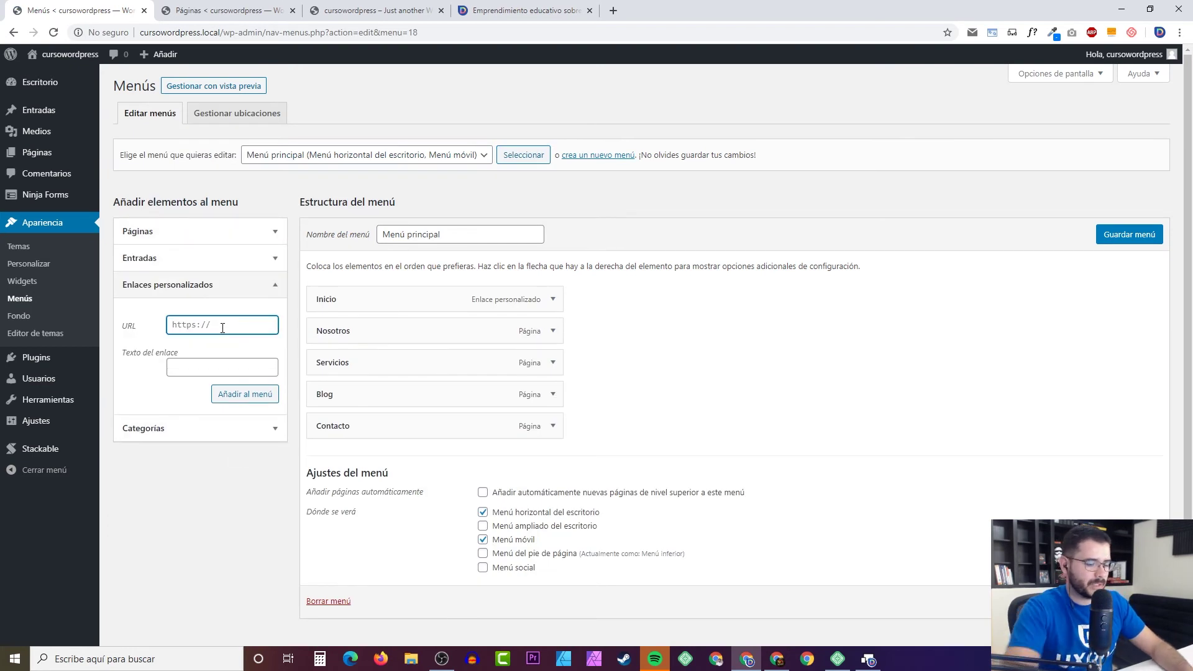
key(Tab)
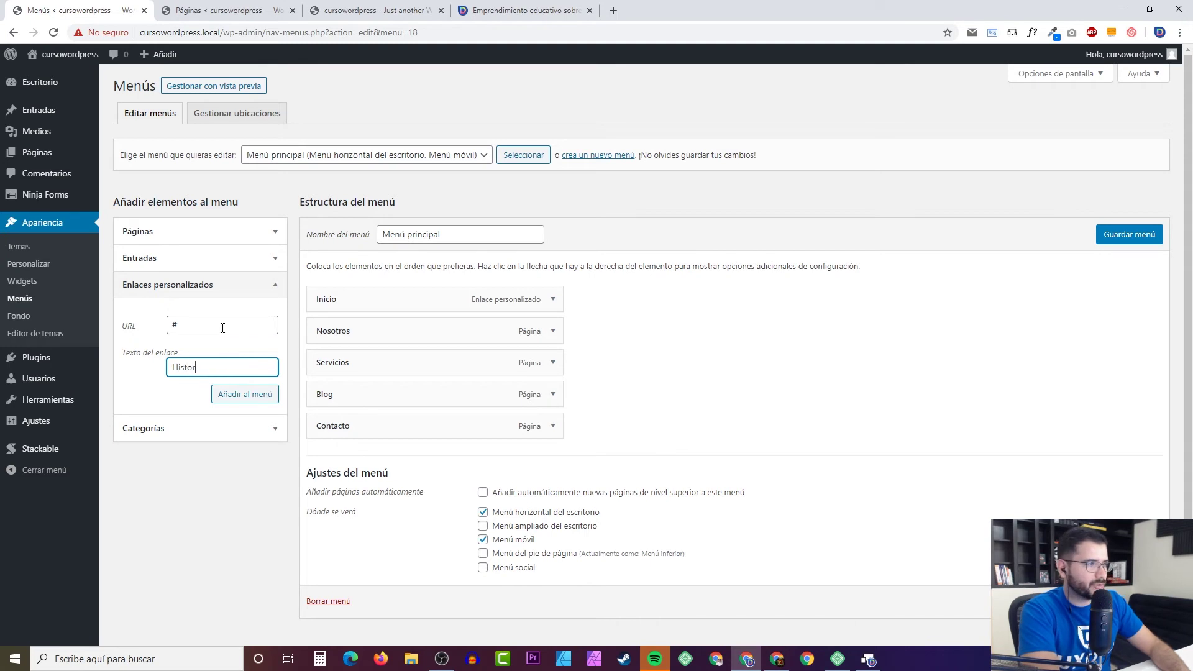
click(251, 395)
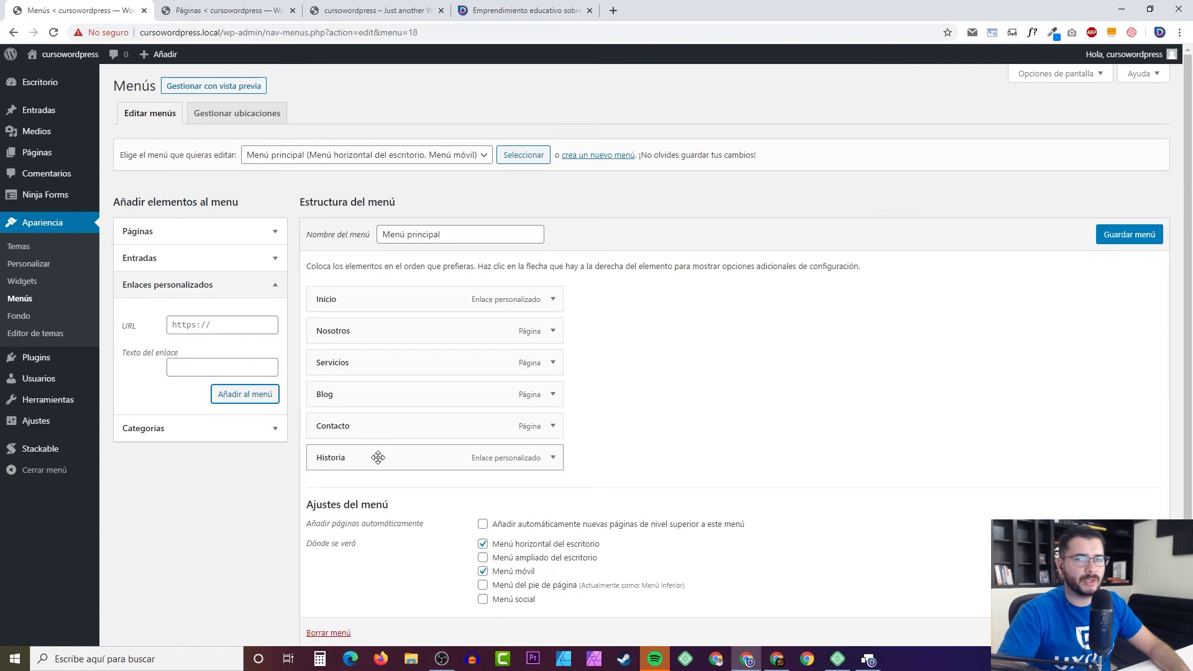
drag(389, 459, 413, 367)
Step: Add a custom link "Servicio uno" with URL #, nest it under Servicios, and save Menú principal
click(224, 325)
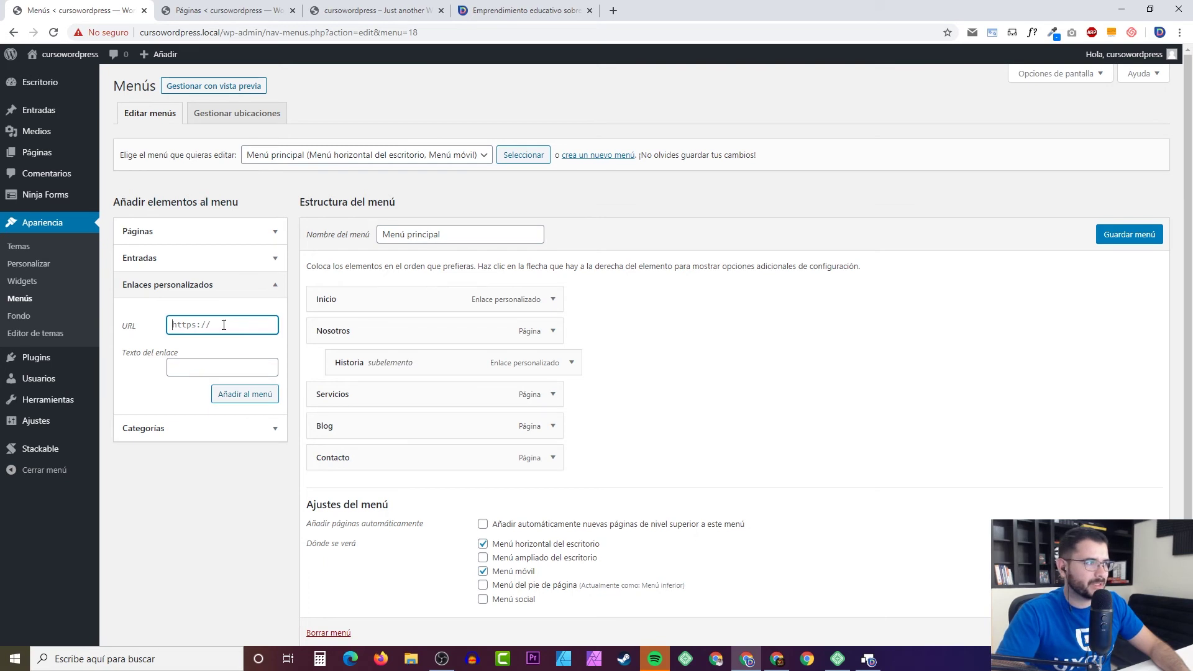
text(#)
key(Tab)
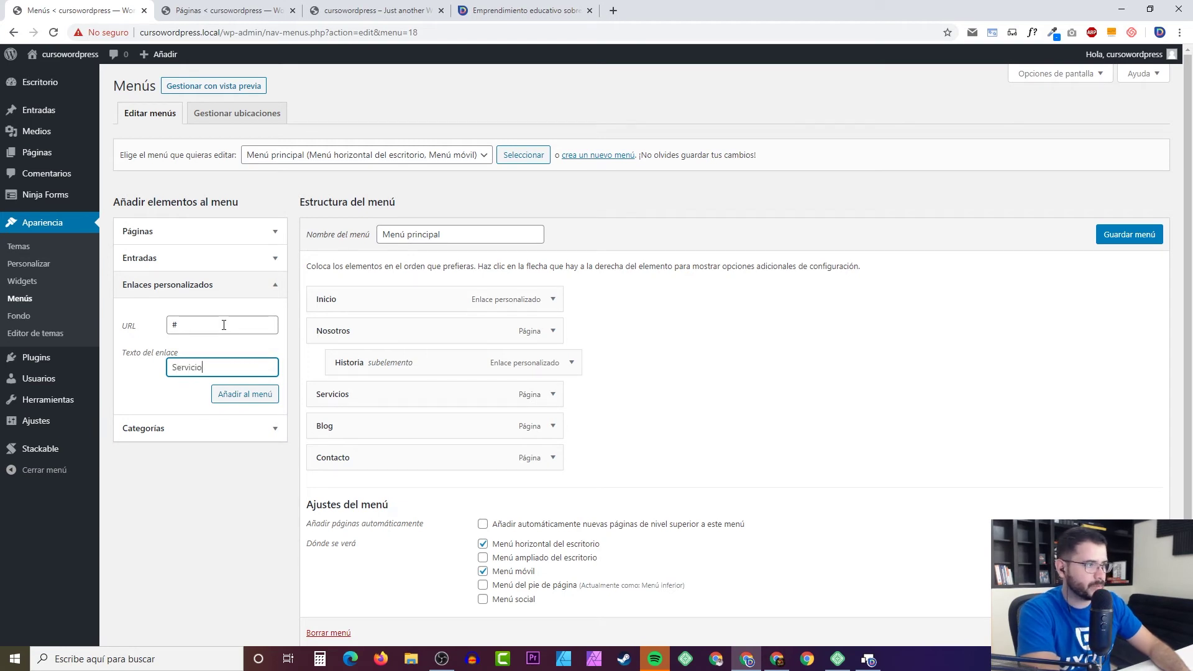
click(252, 394)
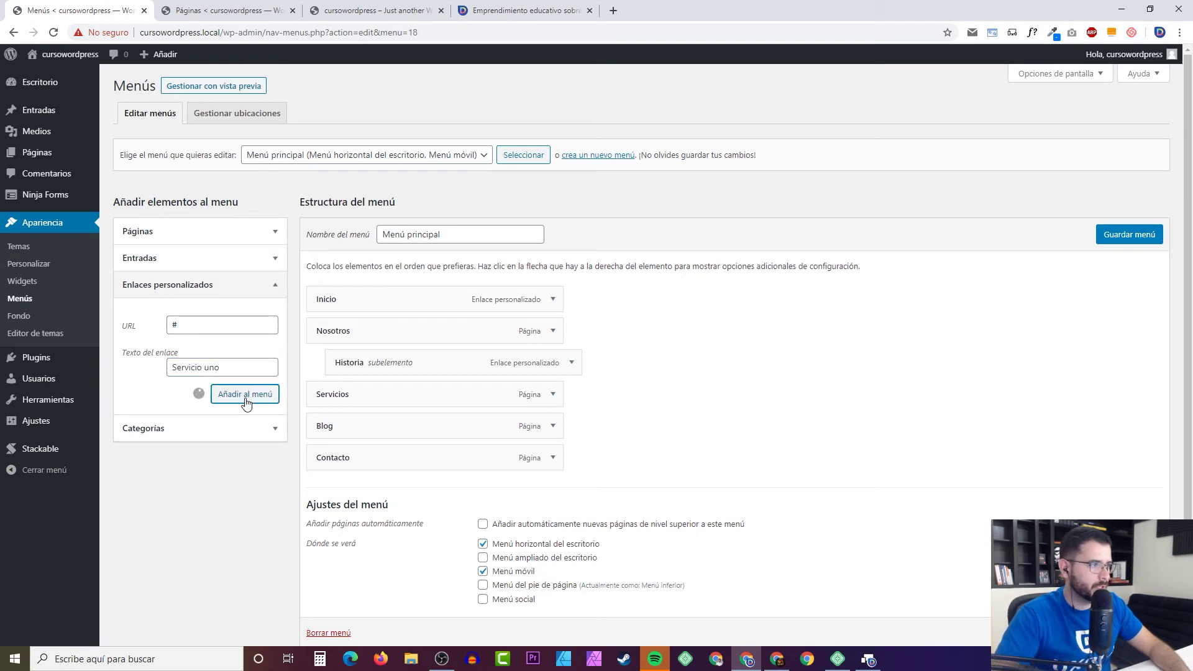
drag(396, 496, 411, 422)
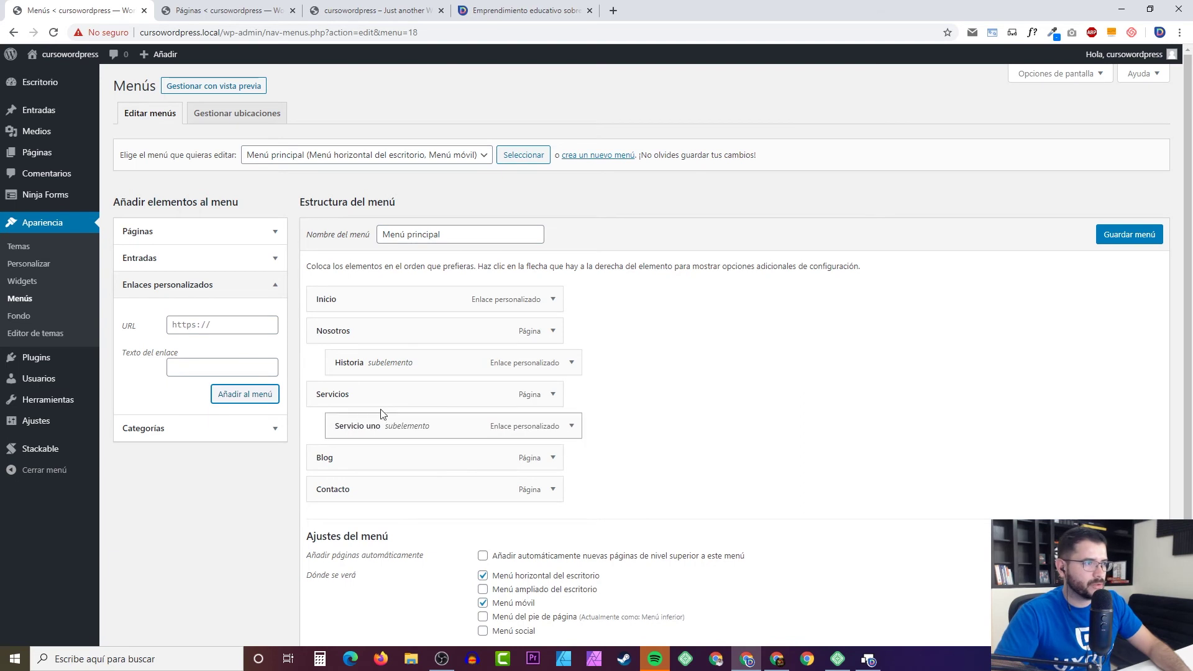
click(1121, 243)
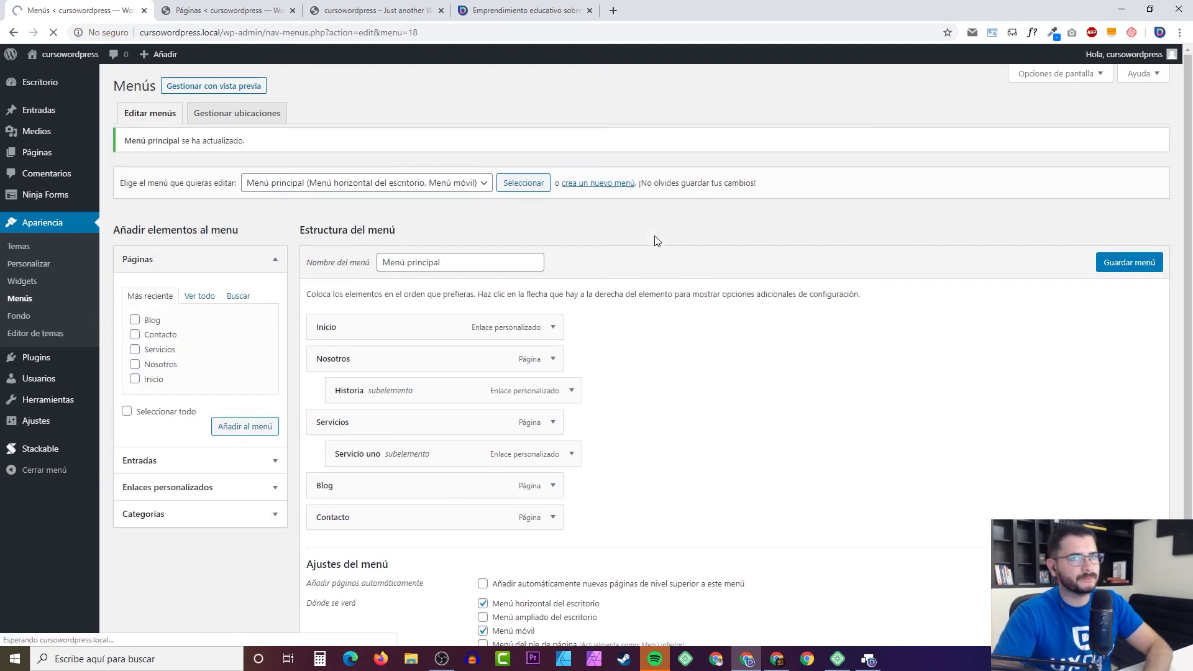
Step: Reload the site front page and check the submenus of Nosotros and Servicios in the header
click(236, 13)
click(357, 11)
click(54, 32)
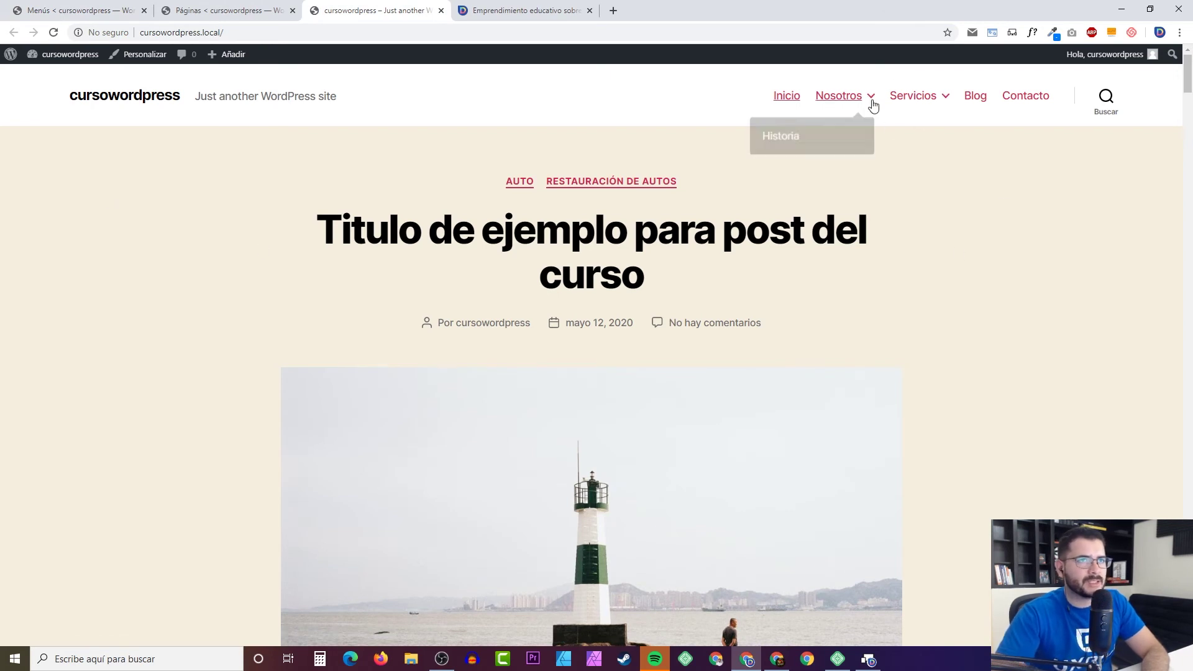
mouse_move(940, 123)
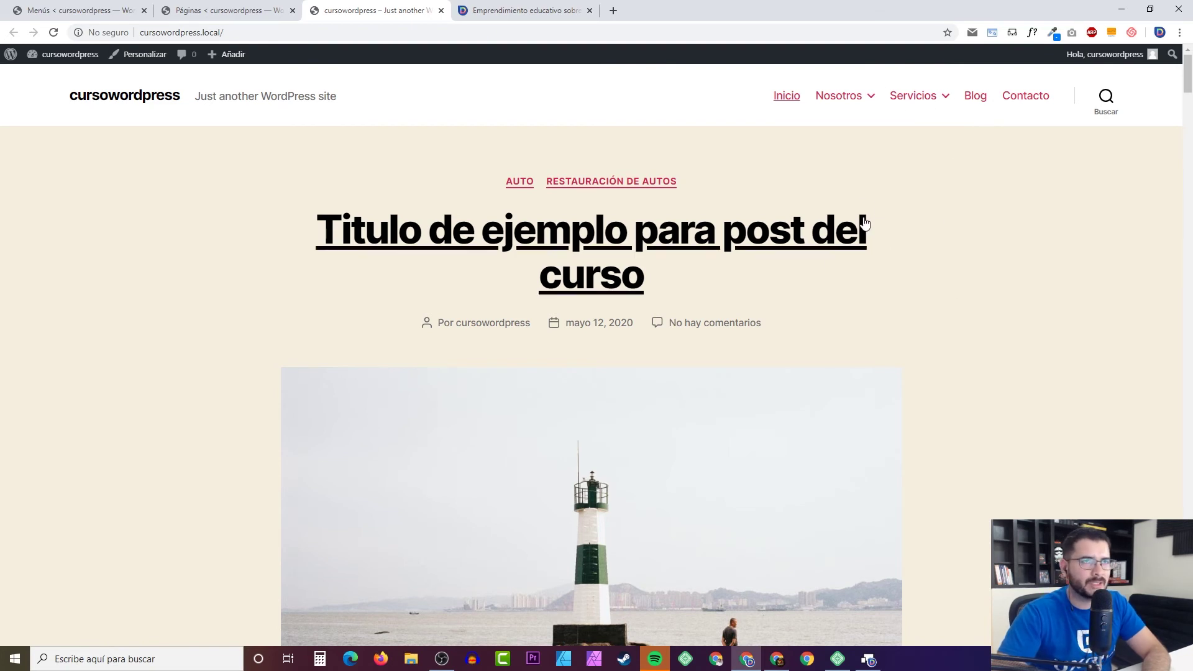
mouse_move(846, 102)
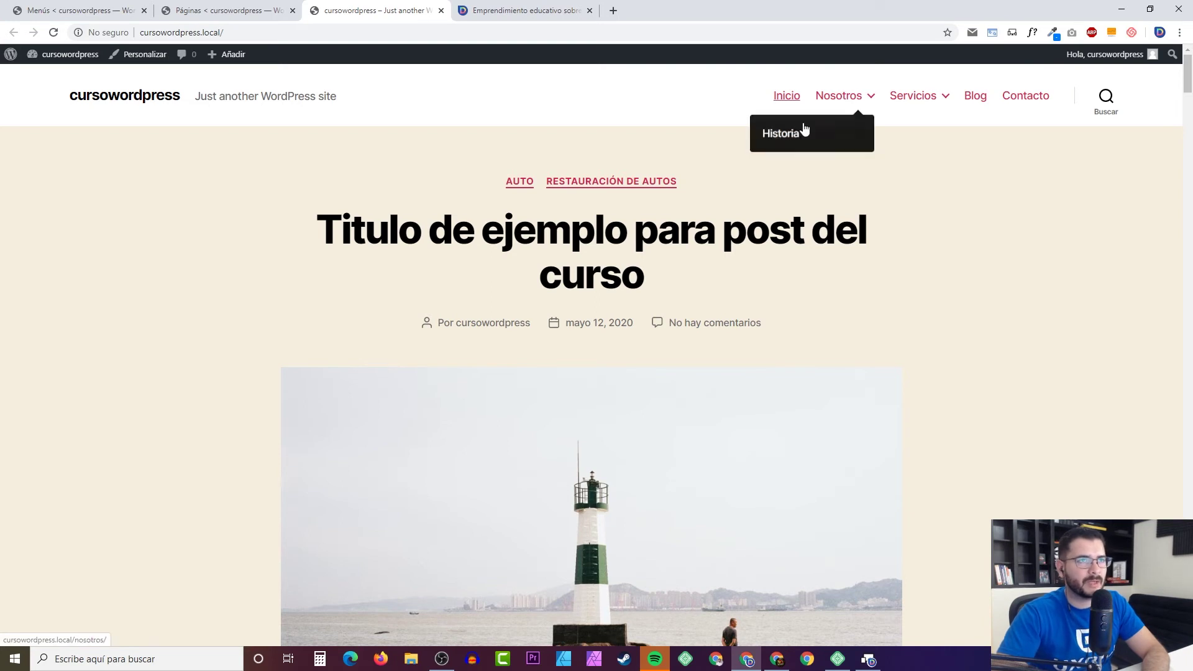
mouse_move(926, 101)
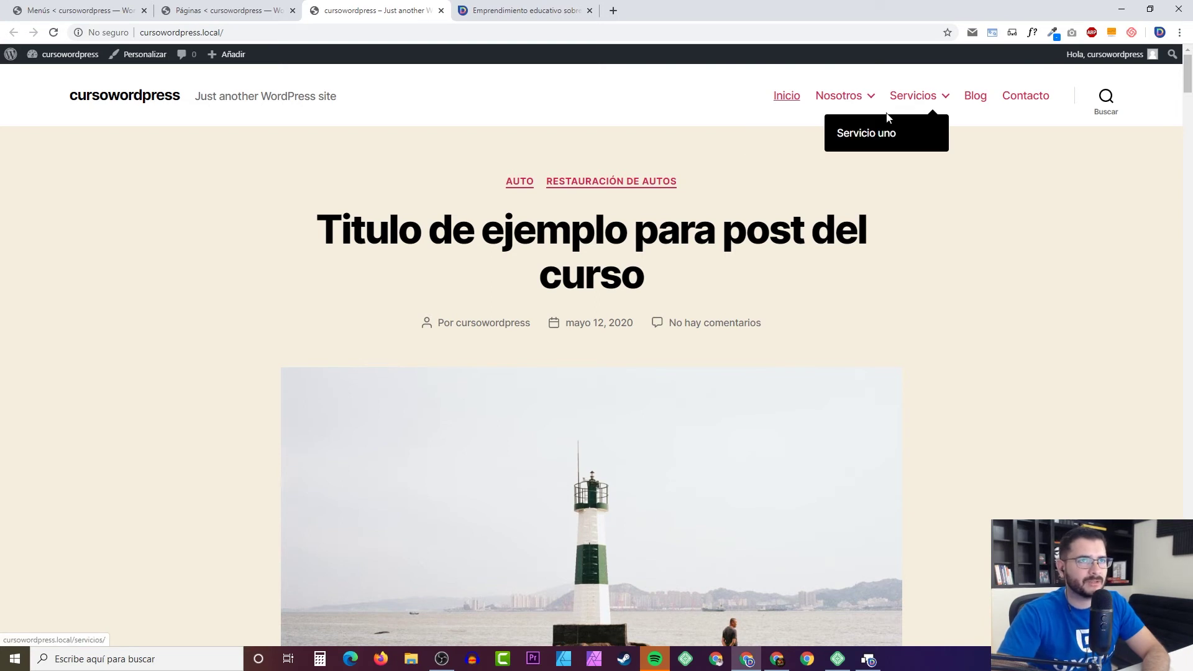
Step: Add a custom link "Servicios dos" with URL # in the menu editor, nest it below Servicio uno, and save Menú principal
click(93, 10)
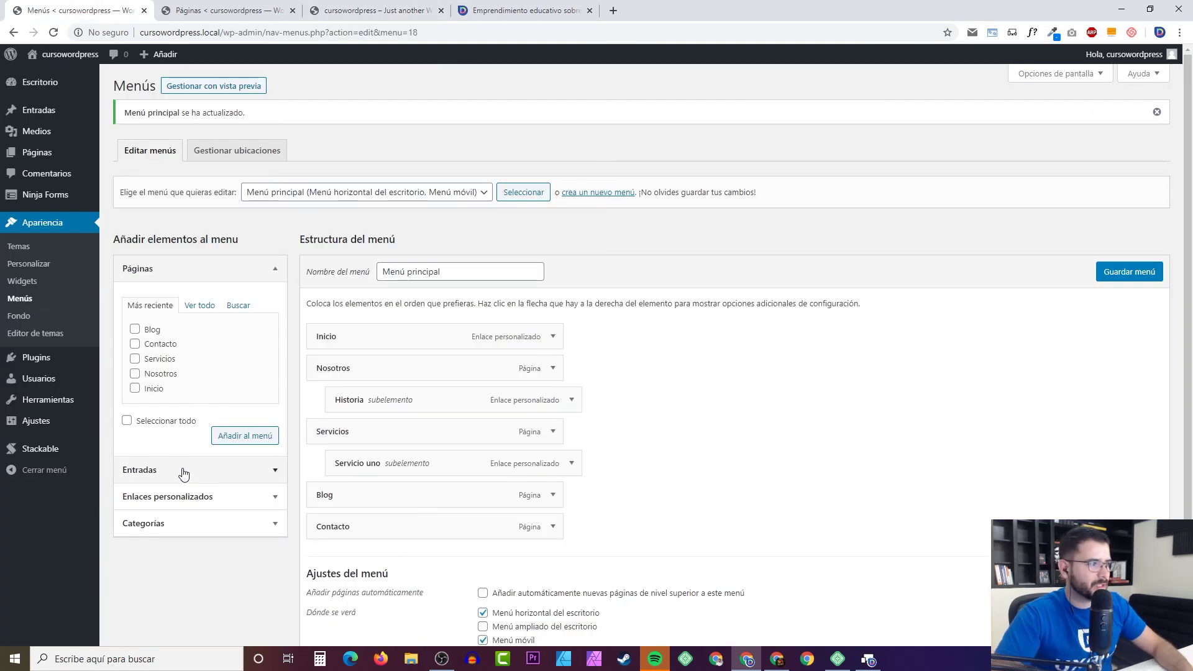
click(199, 496)
click(215, 363)
text(#)
key(Tab)
text(Servicios 2)
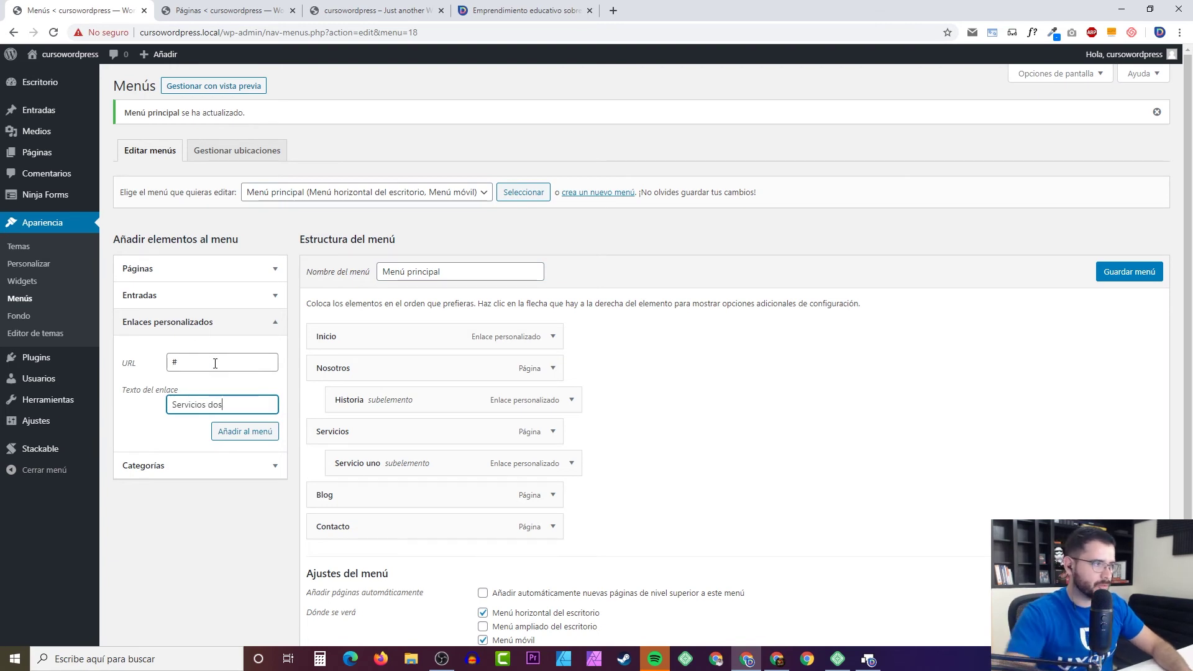
click(258, 437)
drag(391, 565, 418, 496)
click(1129, 272)
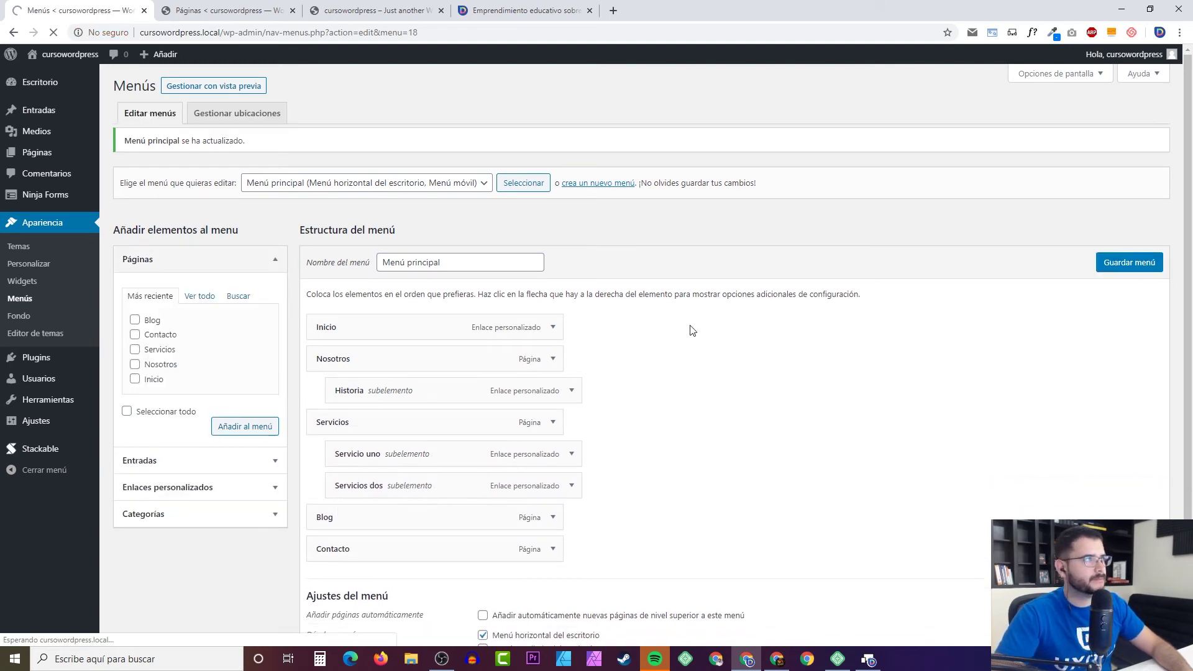
Step: Reload the site front page and check the updated Servicios submenu in the header
click(376, 11)
click(54, 33)
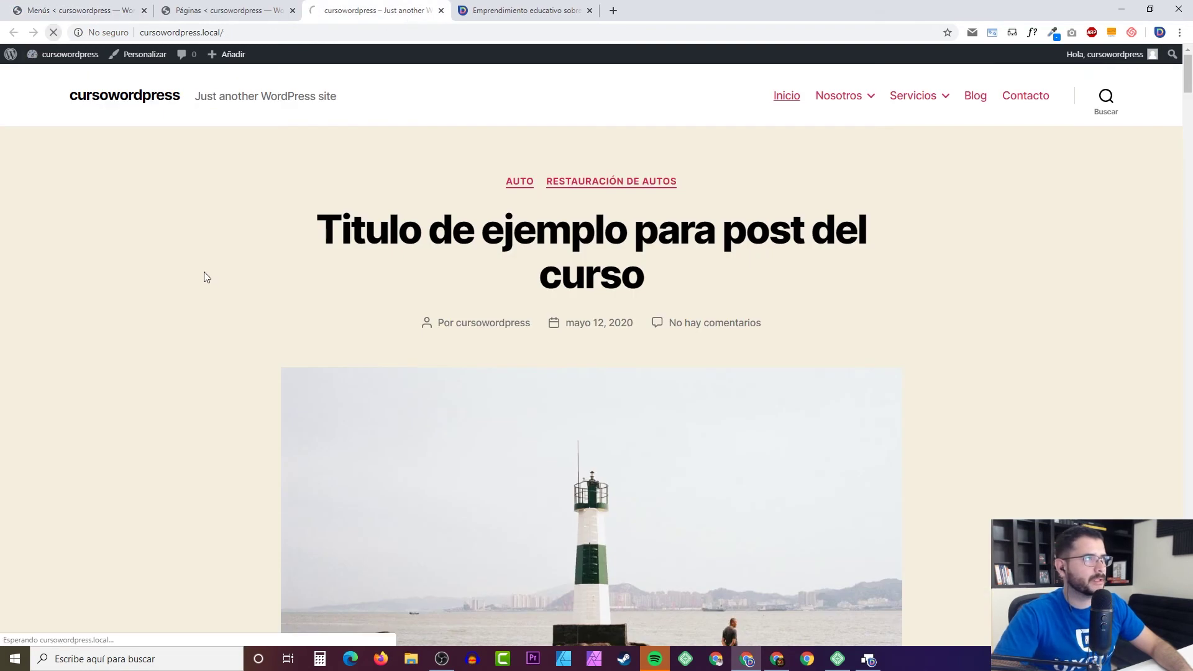
mouse_move(918, 100)
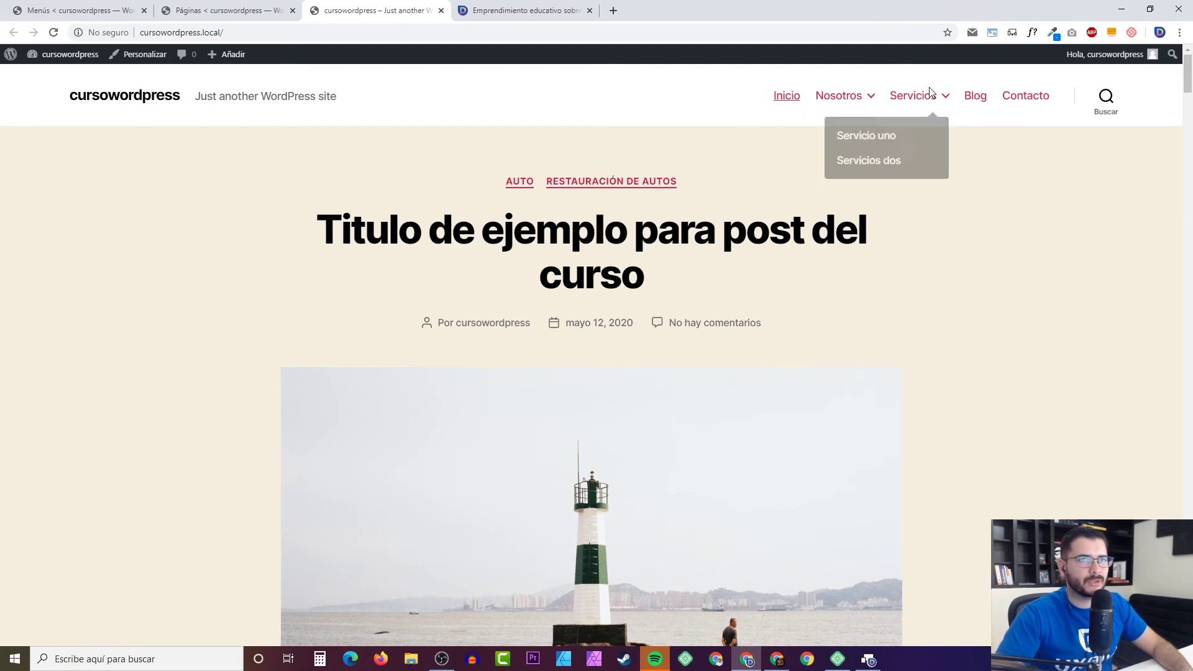
Step: Examine the widgets and the menu in the footer of the site front page
scroll(946, 152, down, 15)
scroll(945, 149, down, 20)
scroll(972, 186, up, 10)
scroll(973, 180, down, 20)
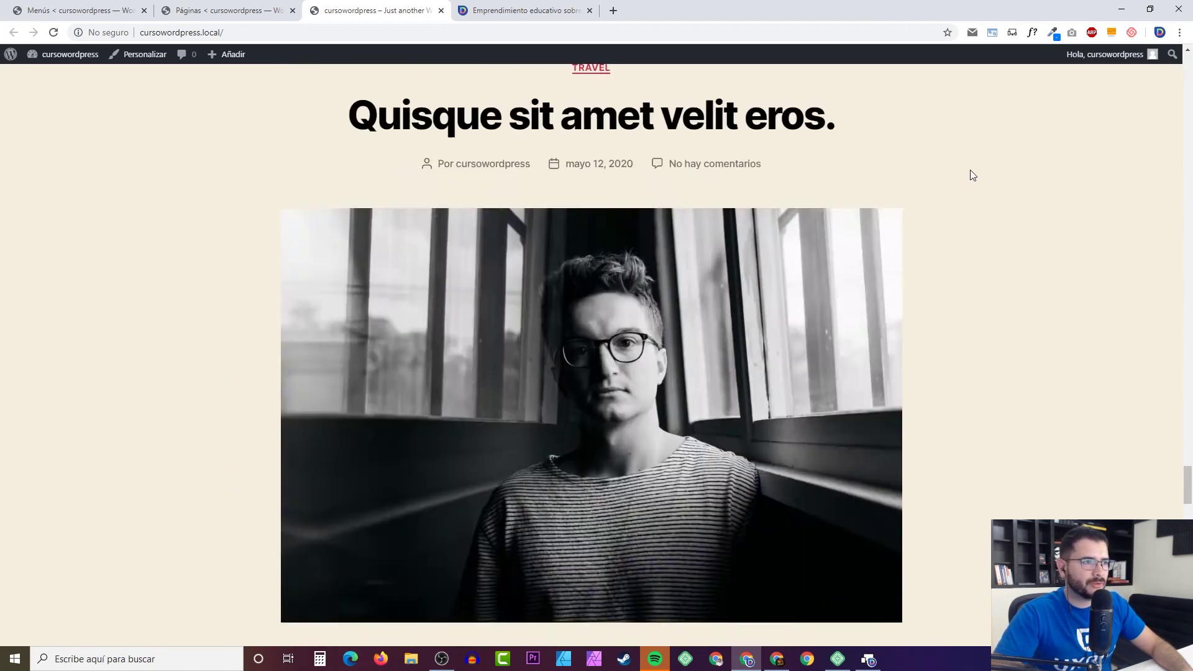
scroll(971, 174, down, 15)
scroll(971, 174, up, 2)
scroll(596, 227, down, 7)
scroll(525, 258, up, 9)
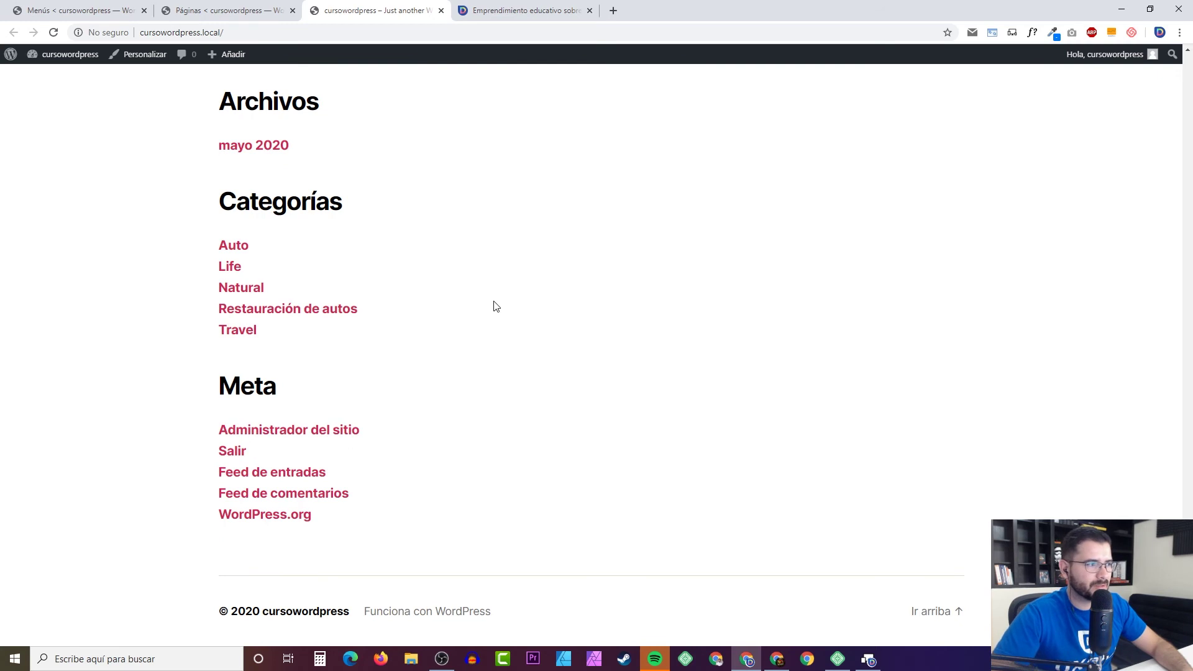
scroll(496, 305, up, 8)
Step: Open the Widgets administration page and expand the Pie de página #2 area to inspect the footer widget areas
click(203, 10)
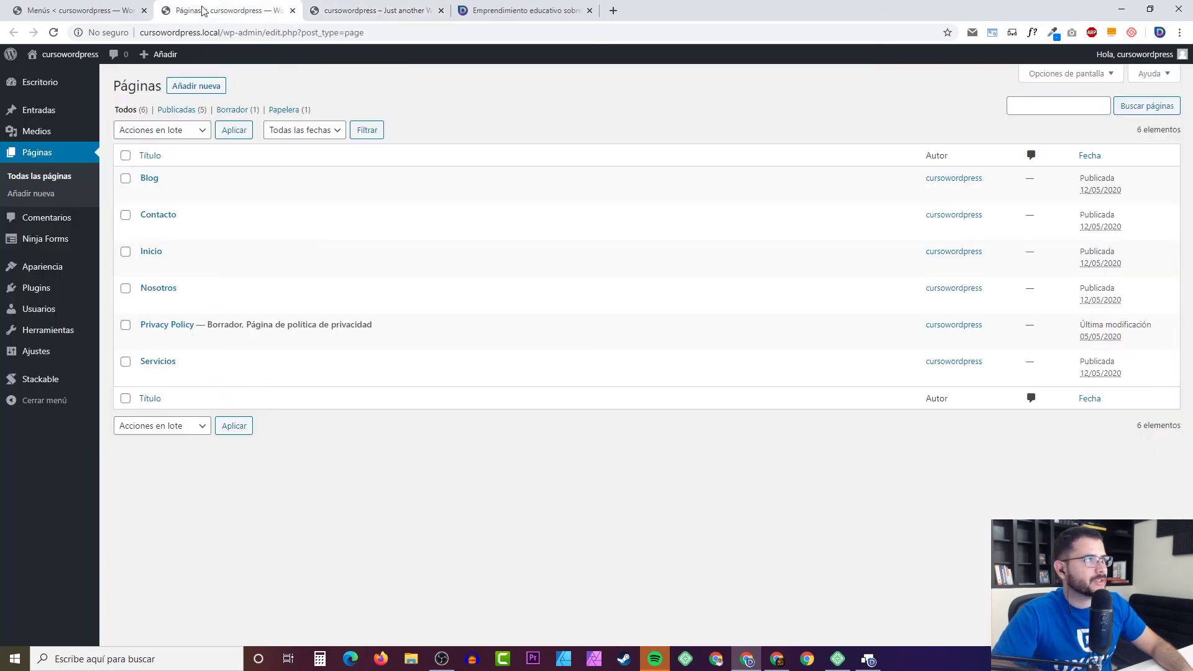
click(108, 7)
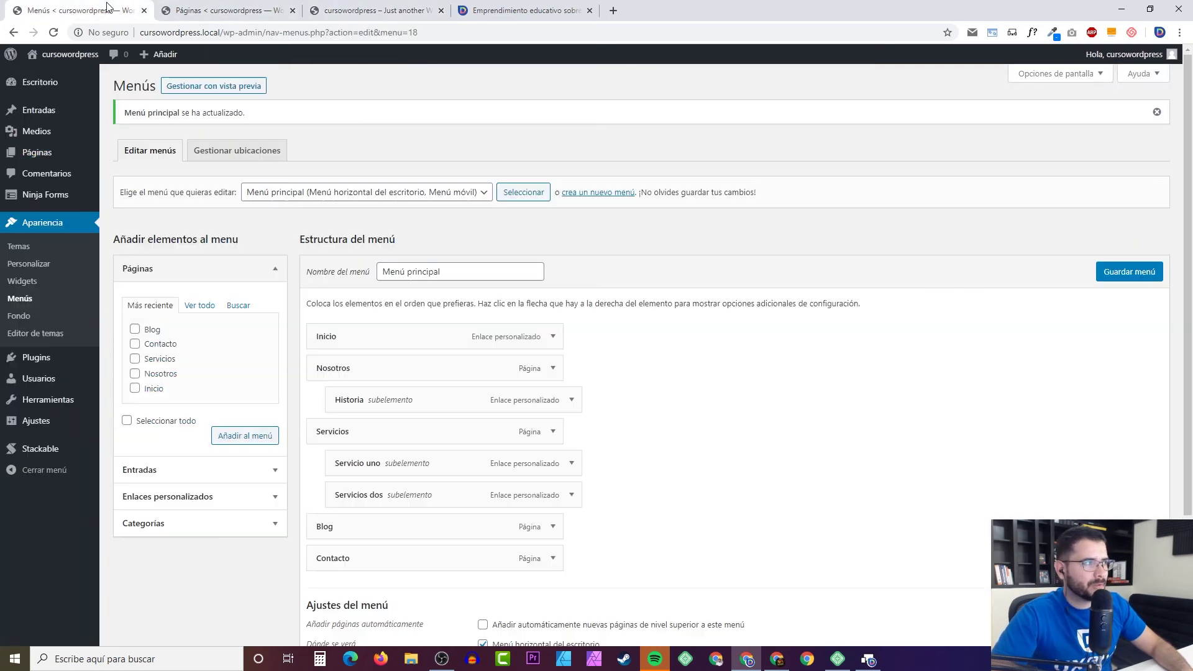
click(34, 282)
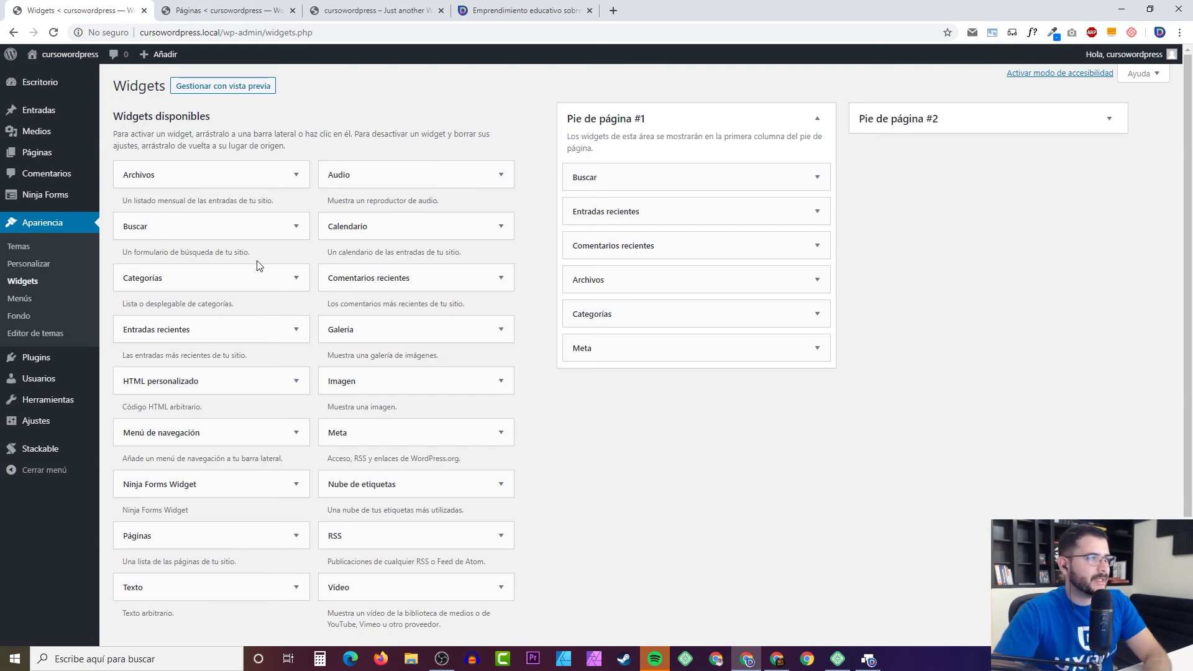
scroll(301, 298, down, 3)
scroll(435, 336, up, 3)
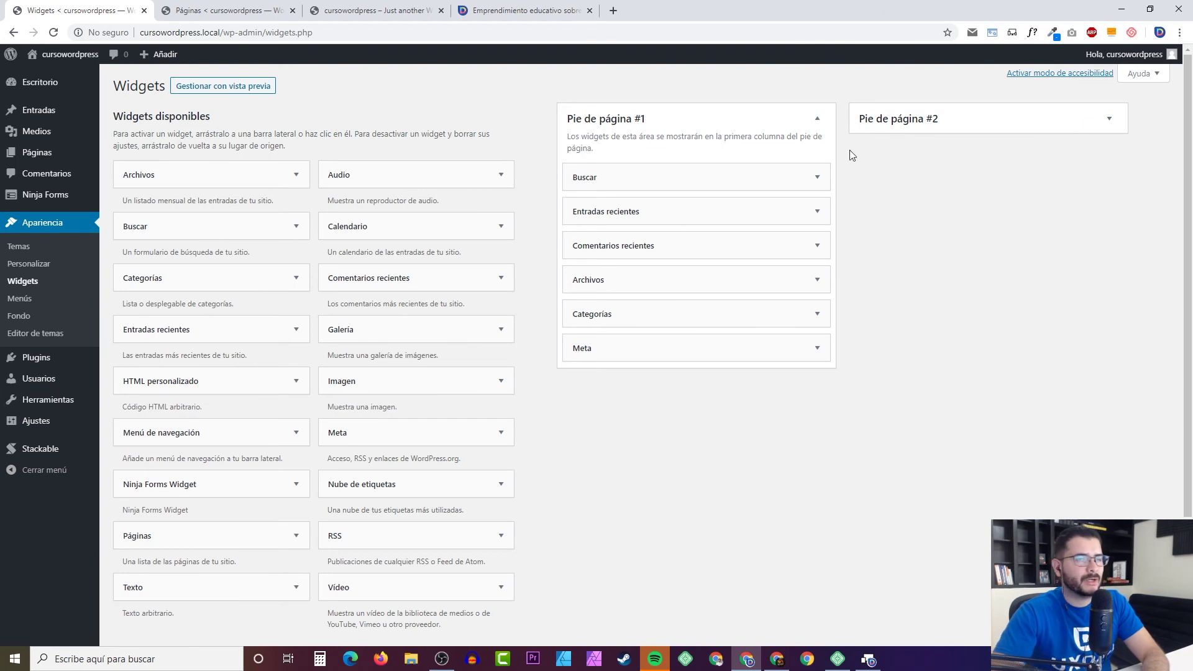
click(656, 123)
click(711, 120)
click(966, 122)
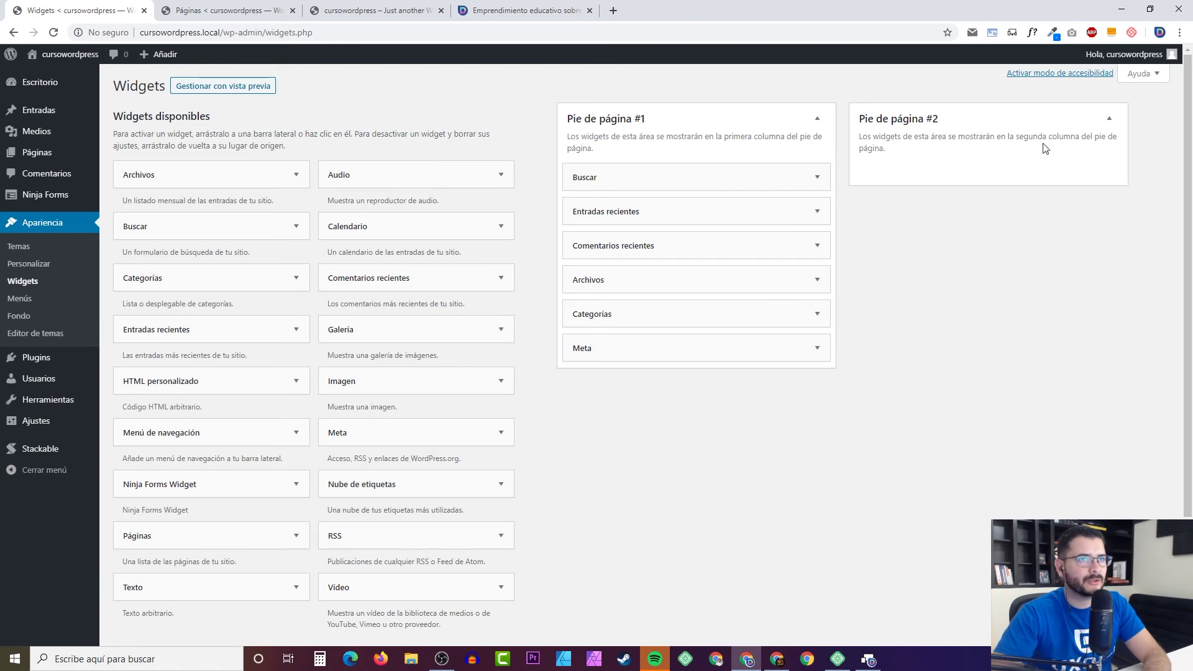
scroll(241, 244, down, 3)
scroll(288, 322, up, 3)
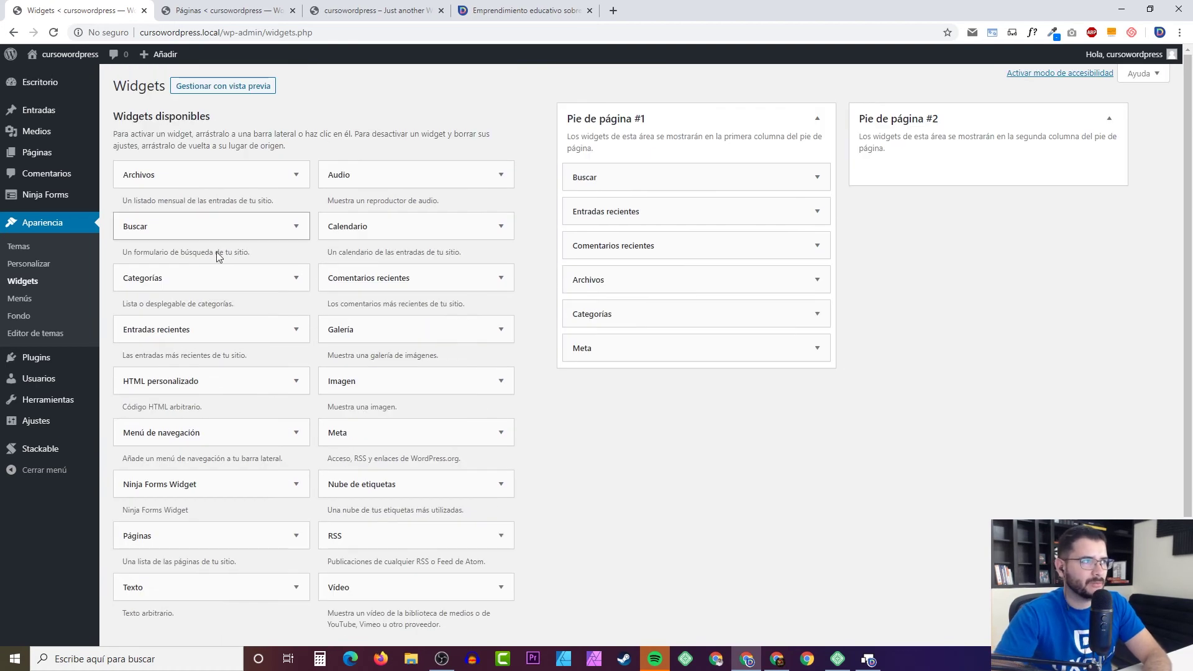
Step: Open the theme customizer for cursowordpress in a new browser tab and switch to it
right_click(31, 264)
click(87, 269)
click(196, 10)
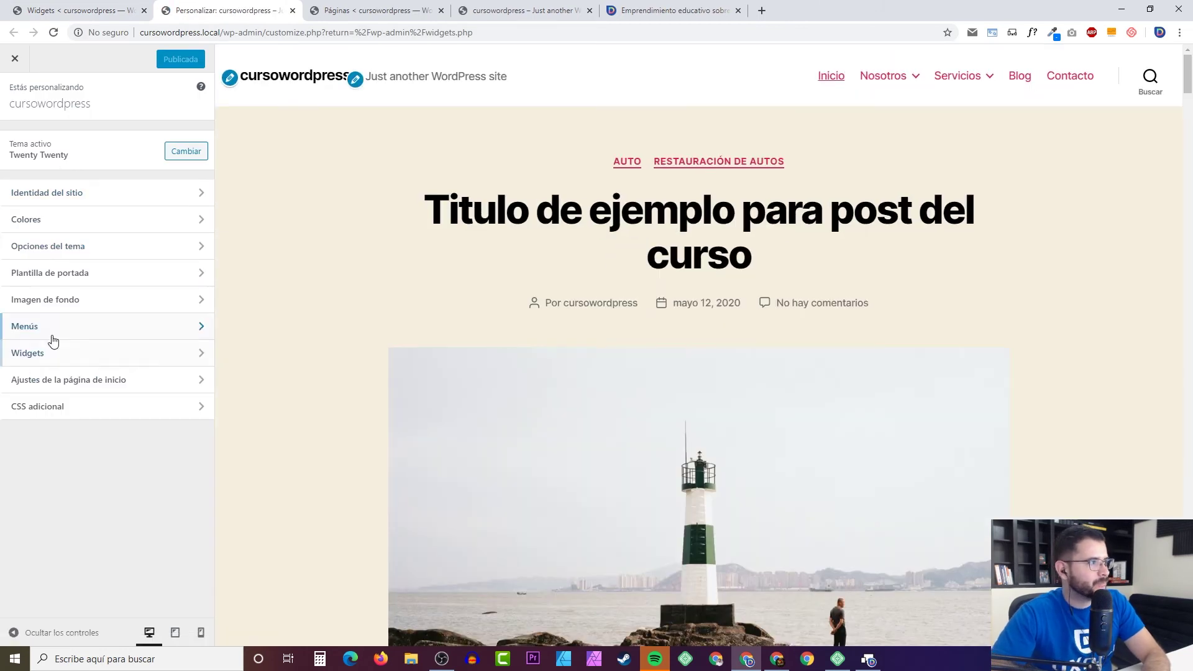
Step: Look through the customizer's widgets, cover template, theme options, site identity and home page settings, and return to the Widgets administration page
click(53, 360)
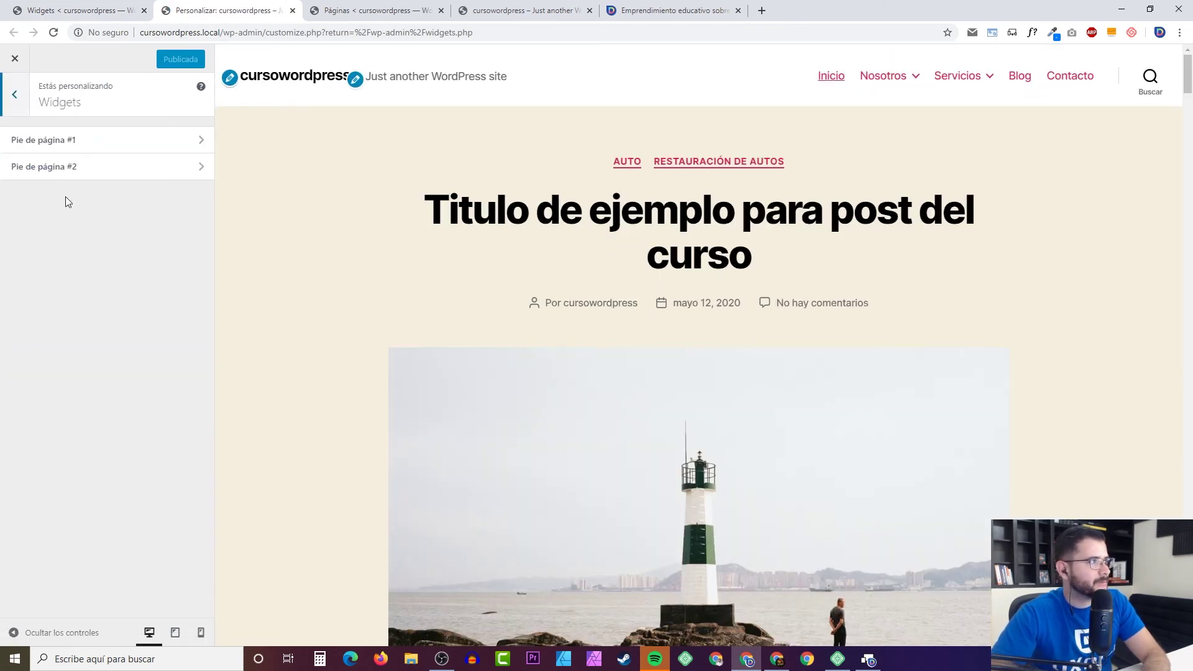
click(92, 171)
click(14, 95)
click(14, 94)
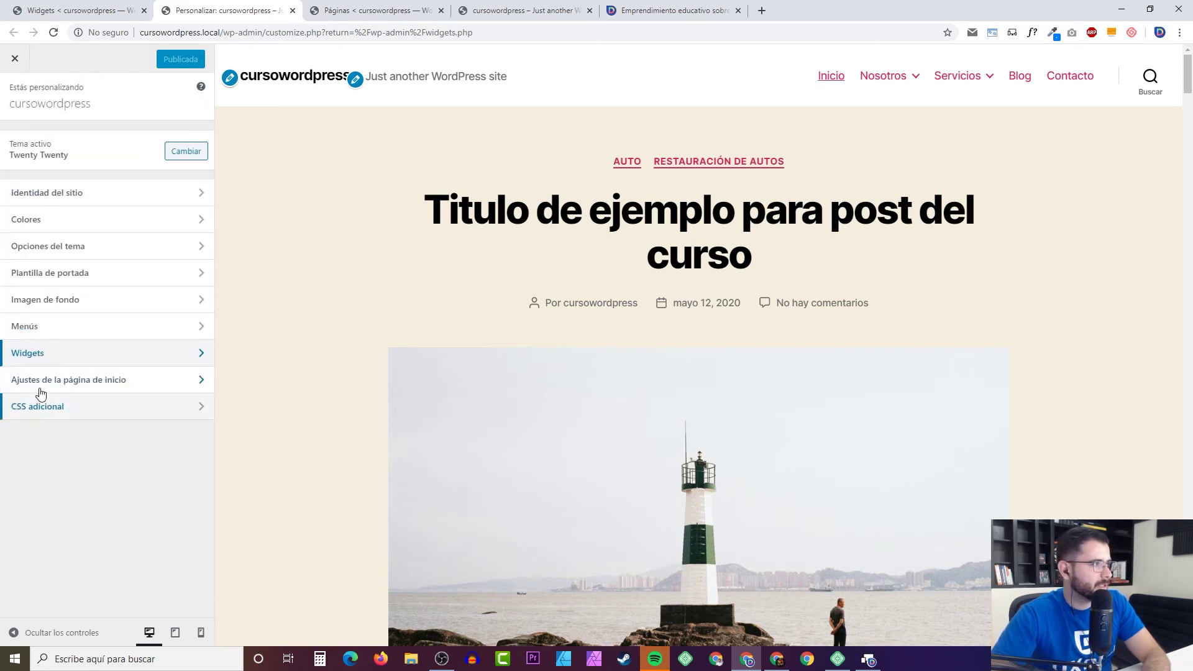
click(61, 276)
click(24, 111)
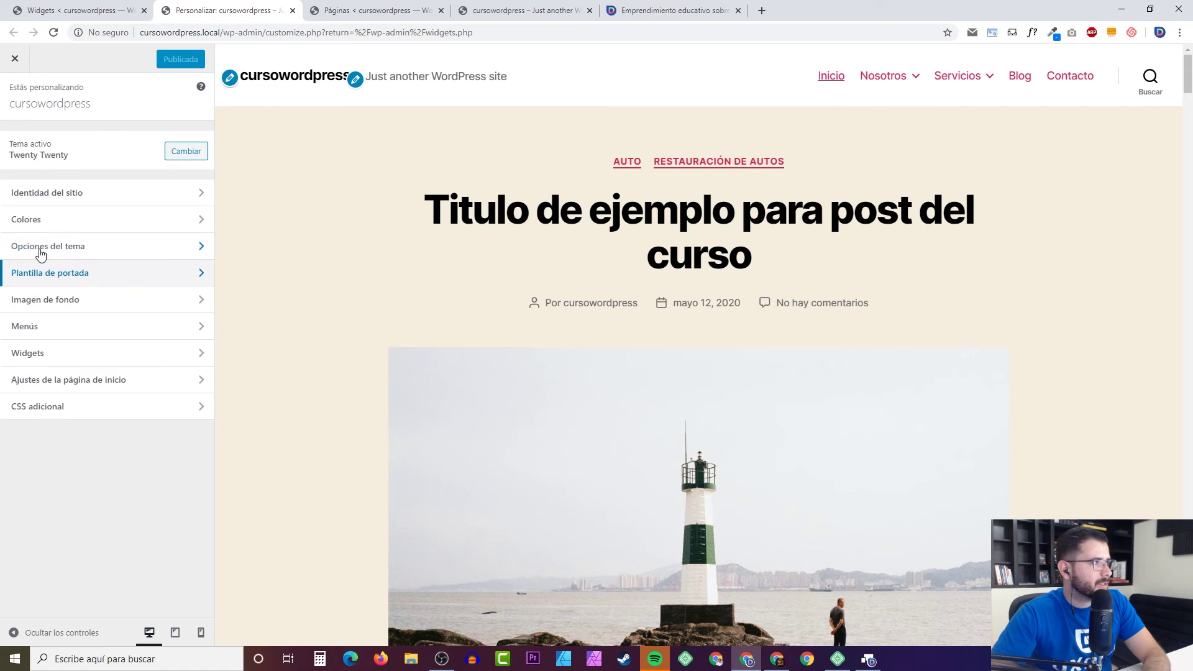
click(37, 249)
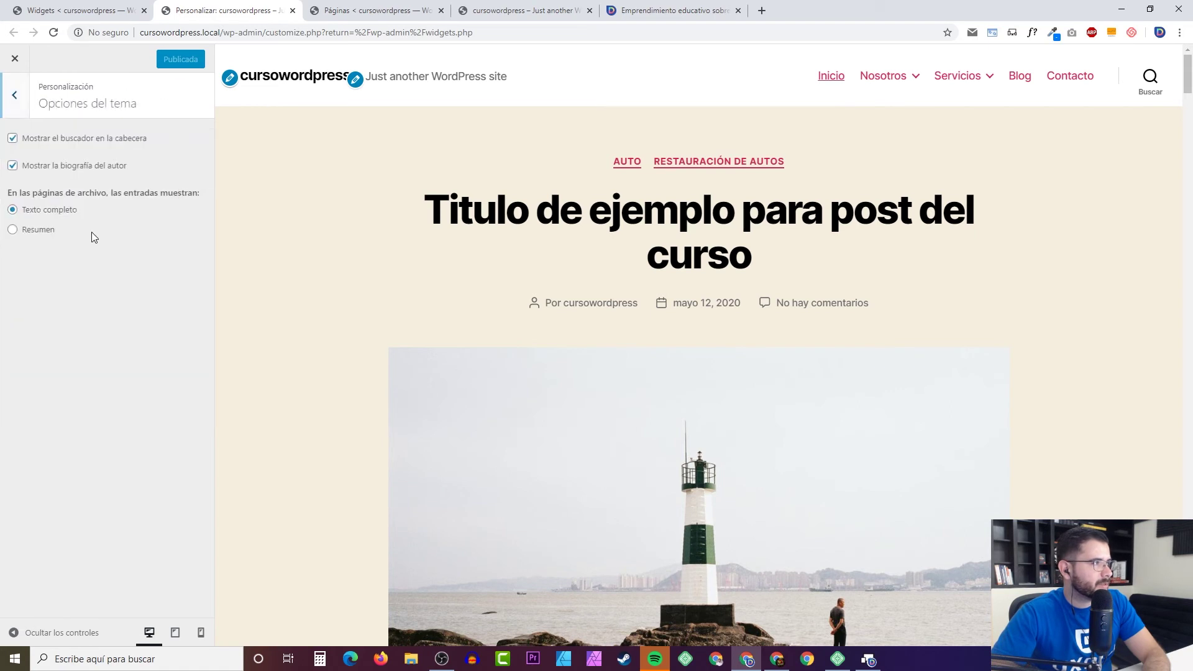
click(18, 98)
click(48, 195)
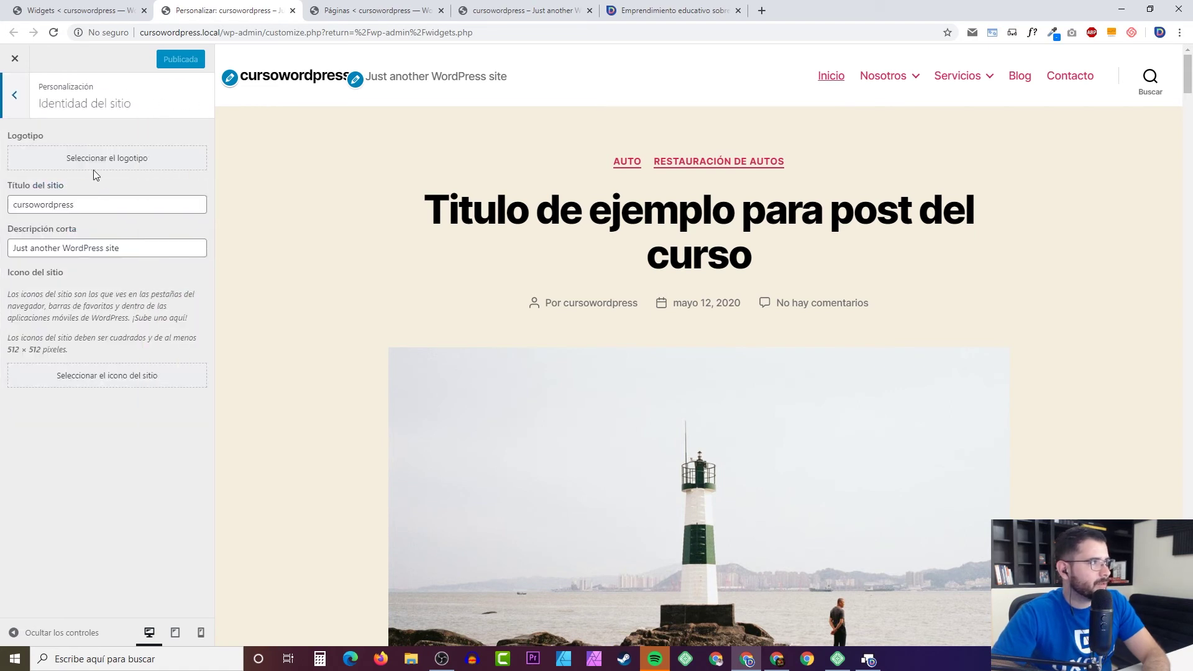
click(21, 111)
click(98, 385)
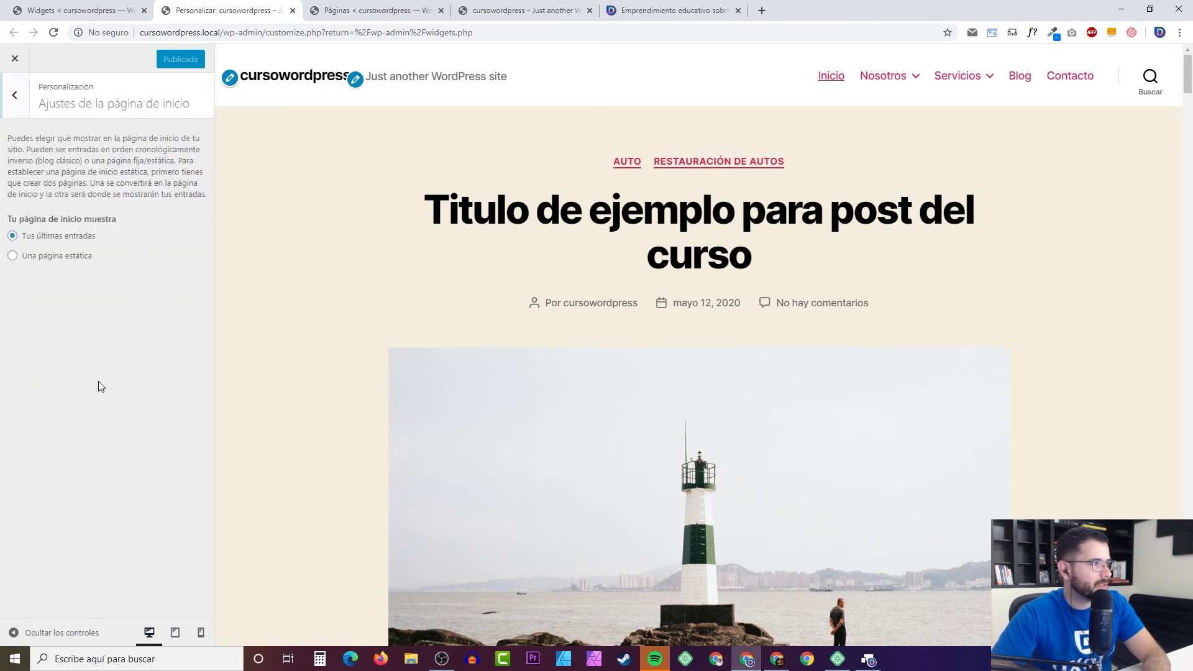
click(17, 114)
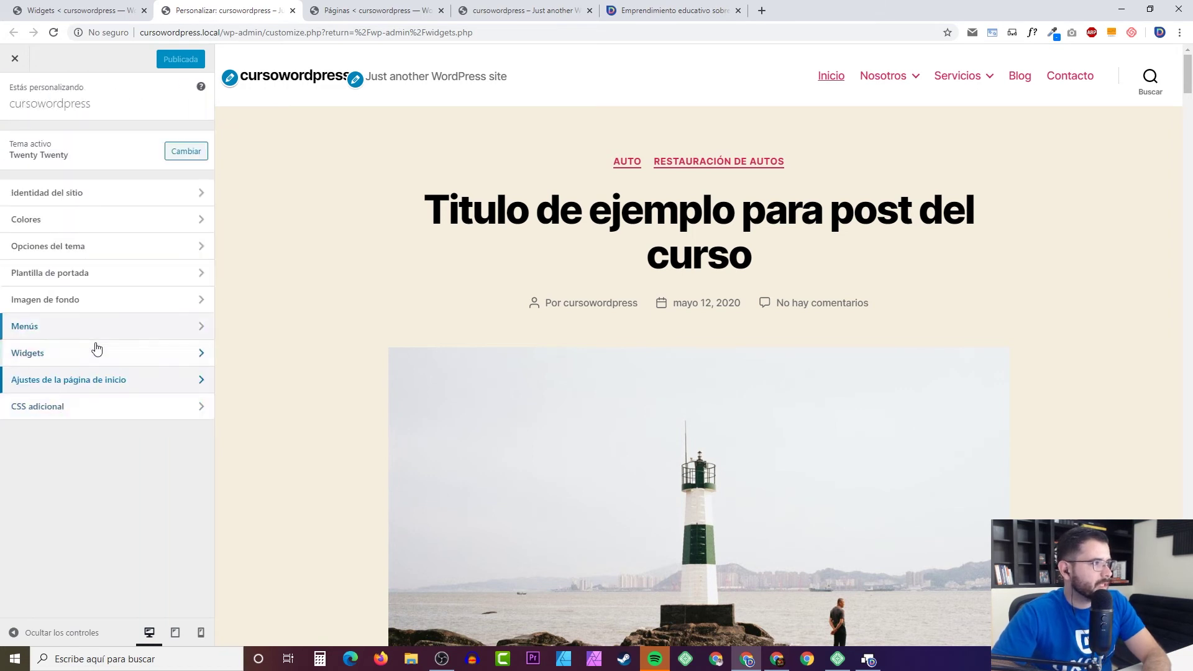
click(15, 59)
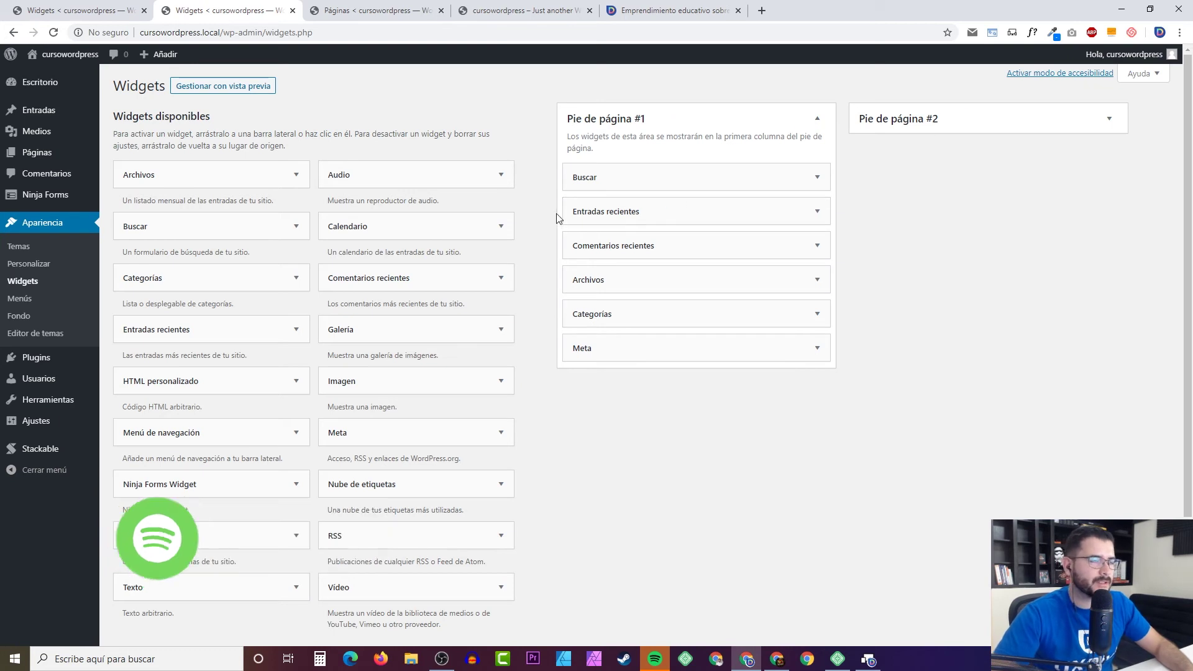
Step: Examine the site front page's footer menu and its widgets, from the search box to the Meta links
click(371, 10)
click(501, 10)
scroll(554, 245, down, 5)
scroll(577, 271, up, 6)
scroll(427, 408, down, 3)
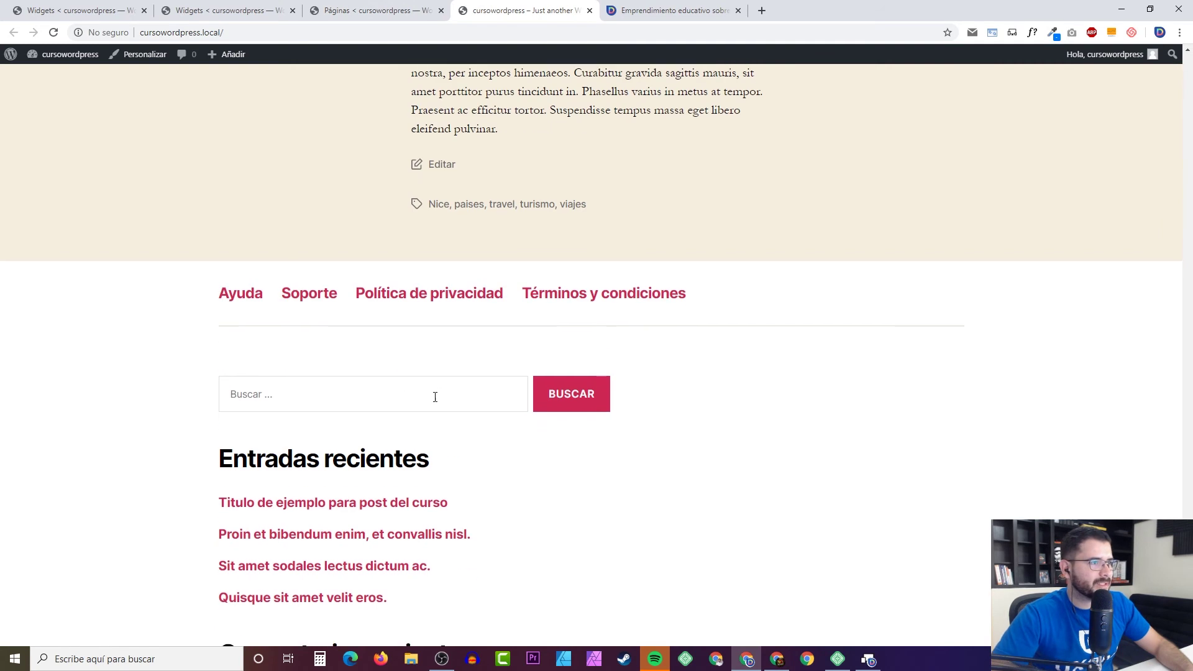
scroll(514, 397, up, 2)
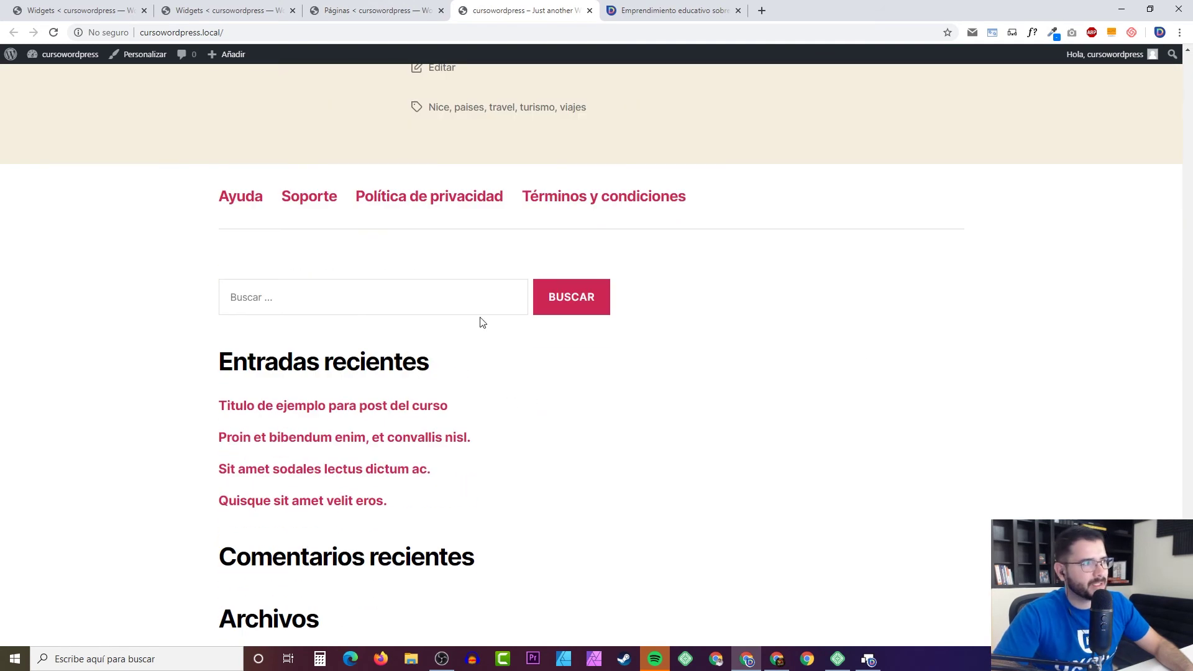
scroll(758, 303, up, 15)
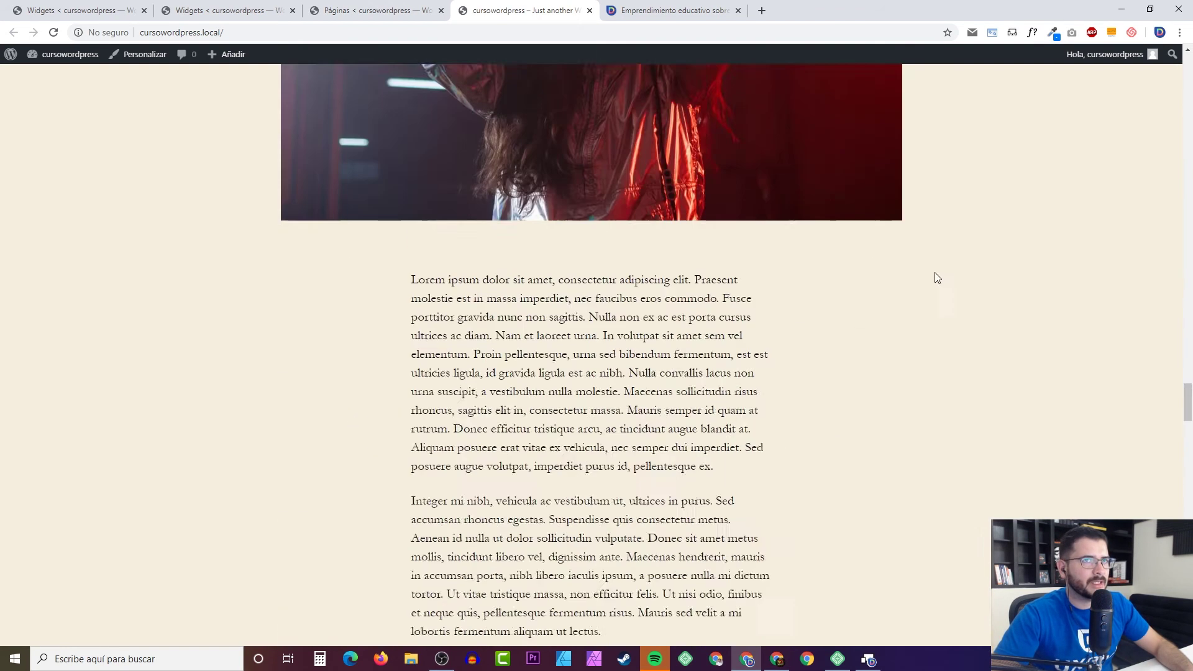
scroll(902, 242, up, 15)
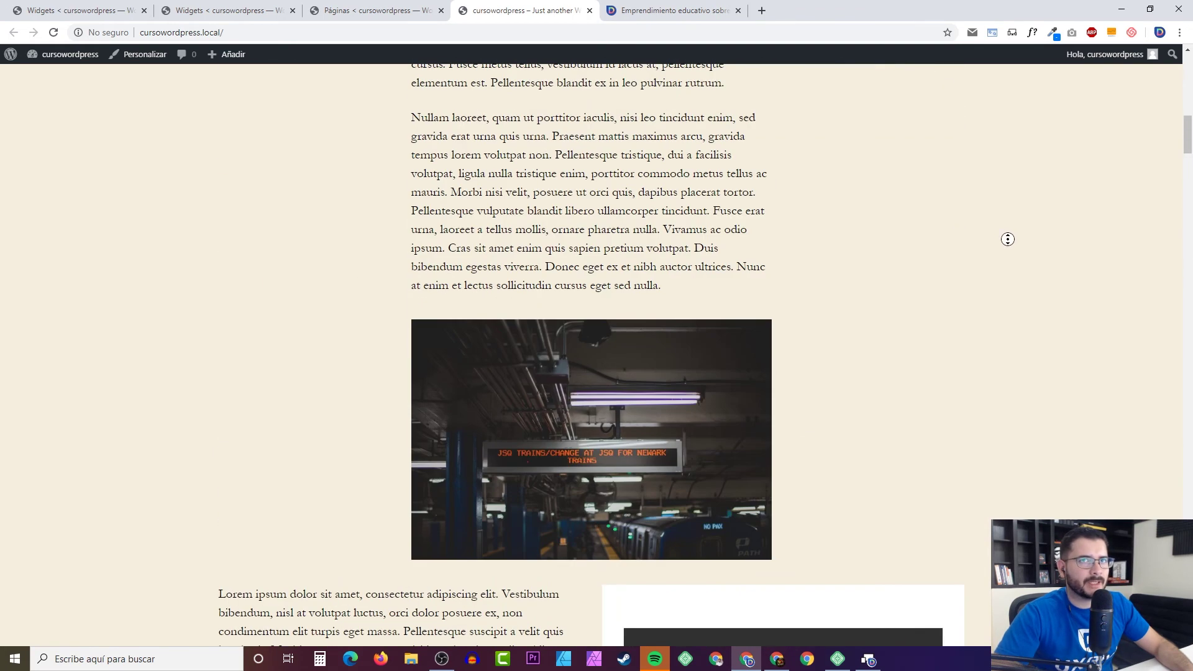
scroll(1167, 108, up, 10)
scroll(1093, 461, down, 20)
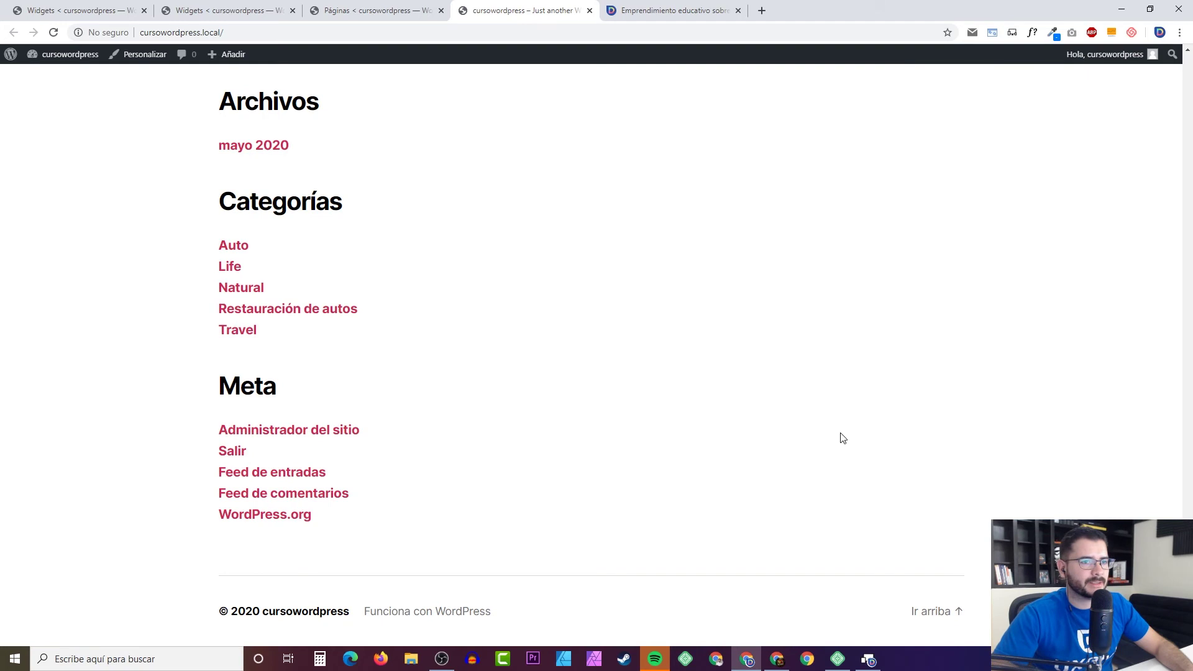
scroll(843, 439, up, 10)
scroll(565, 250, down, 3)
click(304, 195)
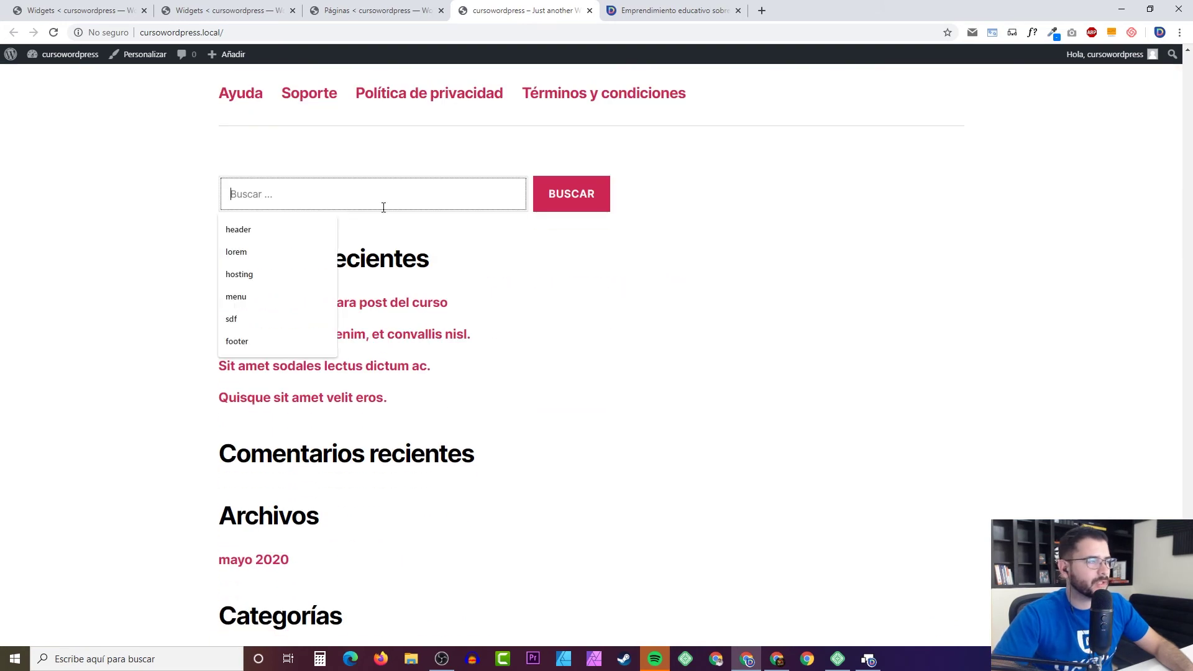
Step: Delete the Buscar and Comentarios recientes widgets from Pie de página #1 and place the front page's browser tab beside the Widgets tab
click(214, 11)
click(818, 177)
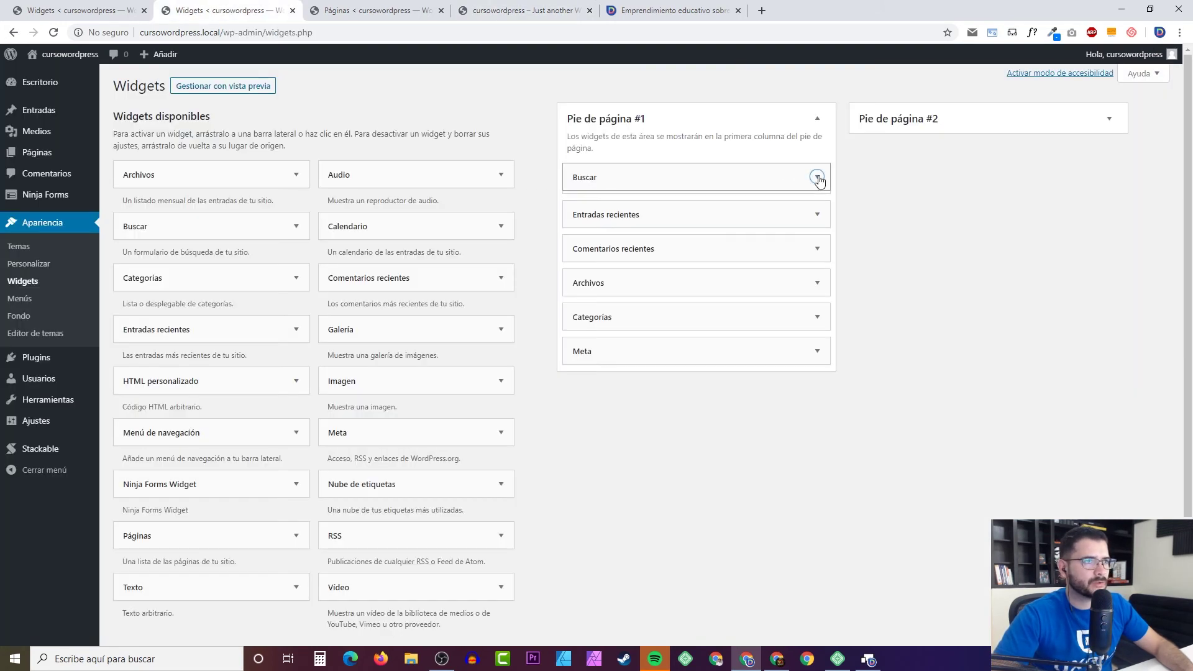
click(582, 247)
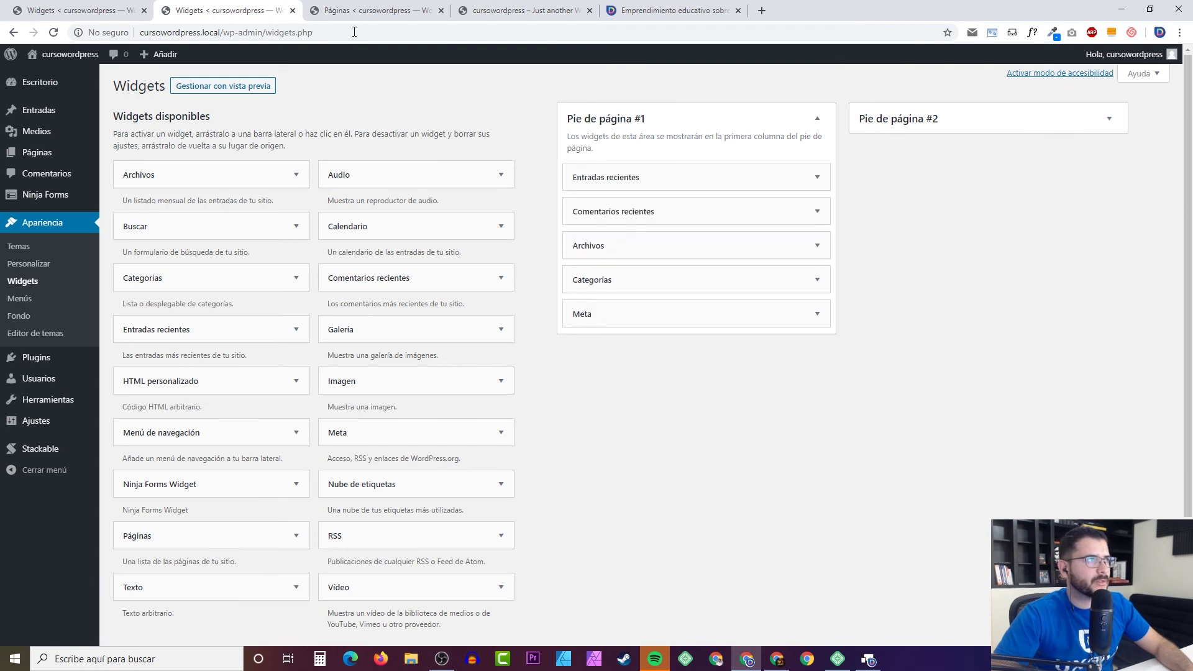
click(373, 10)
drag(486, 10, 383, 13)
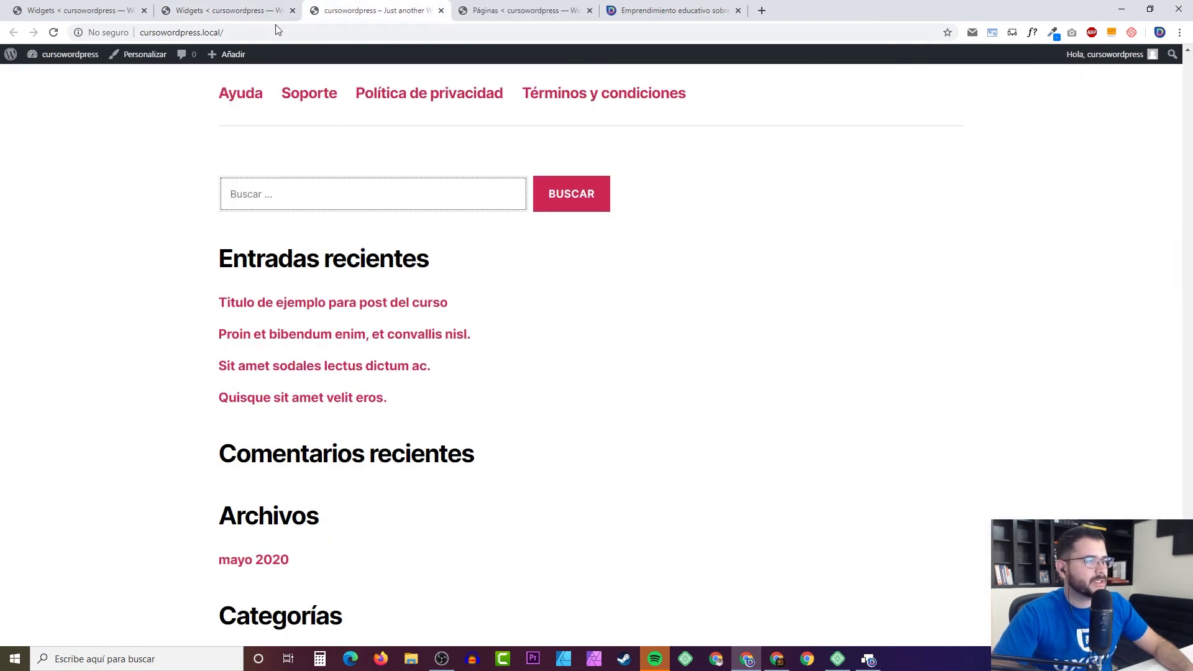
click(236, 10)
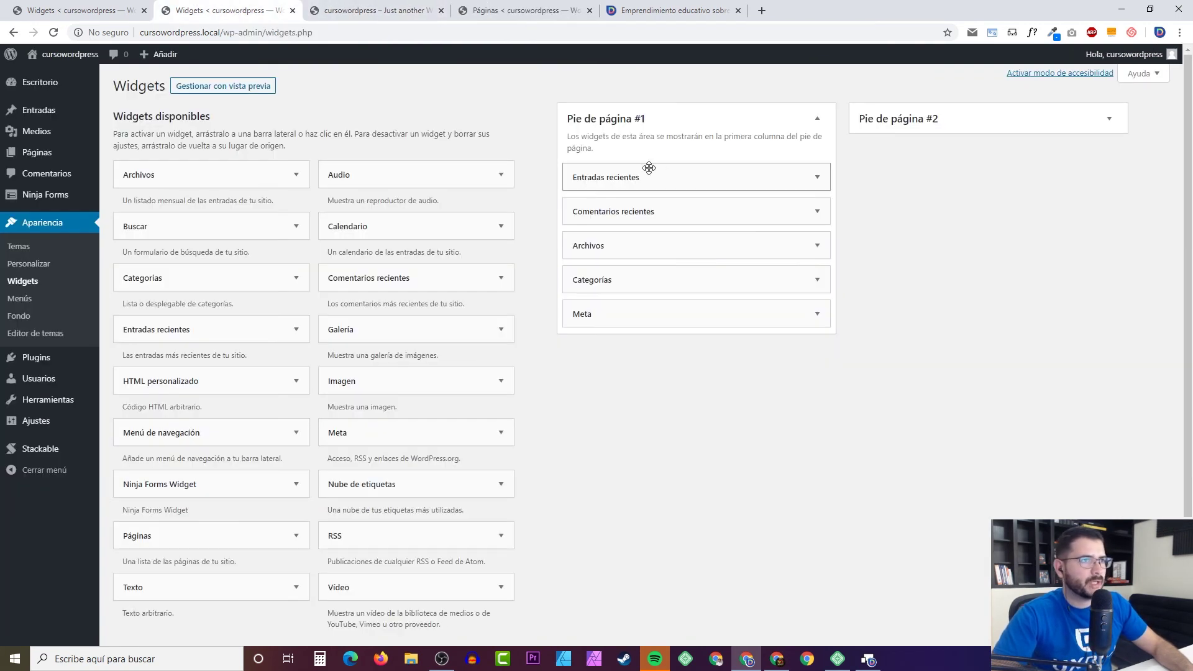
click(814, 212)
click(588, 308)
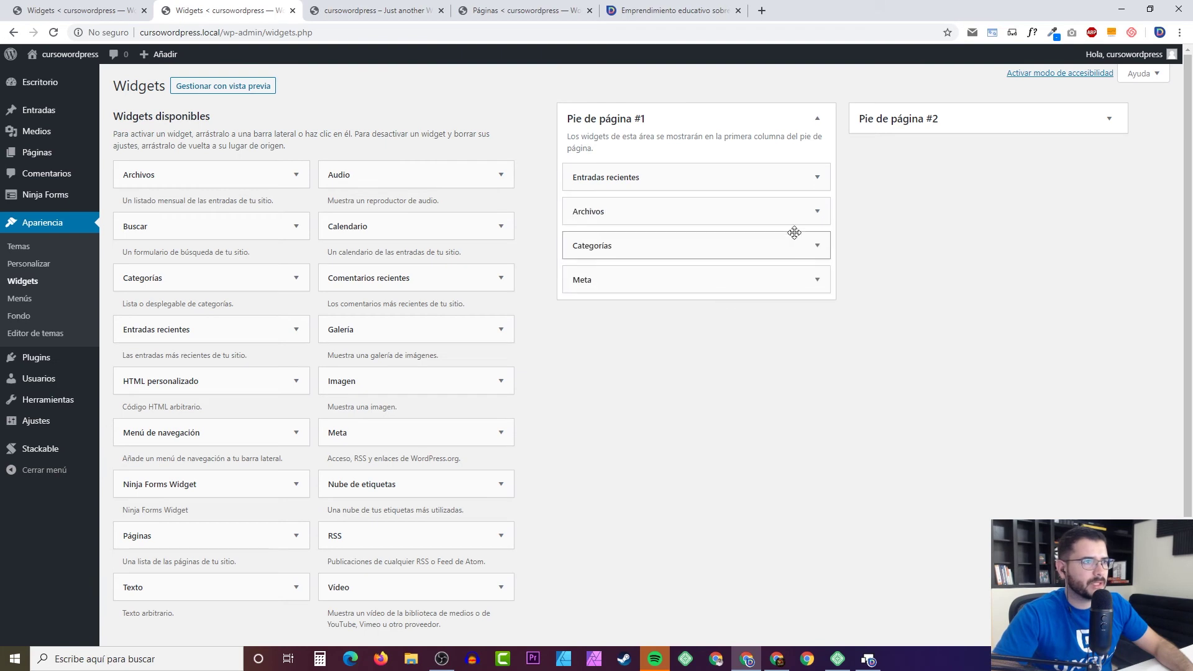
Step: Move the Archivos and Categorías widgets from Pie de página #1 to Pie de página #2 and delete the Meta widget
drag(732, 207, 974, 178)
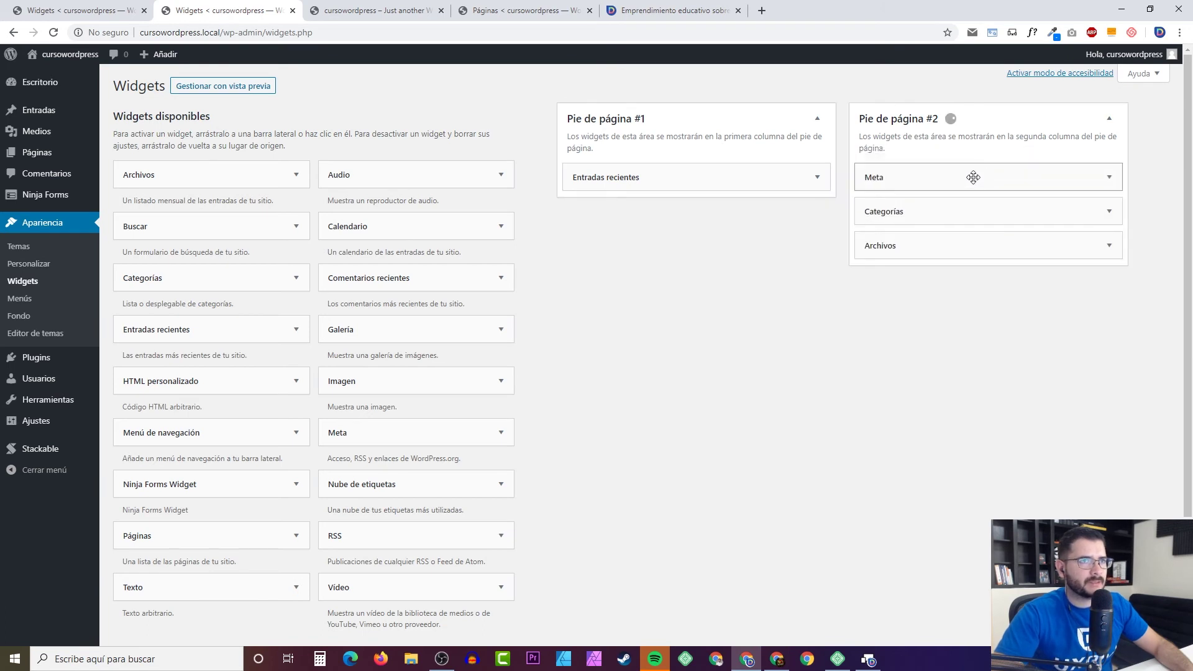
click(1110, 178)
click(874, 245)
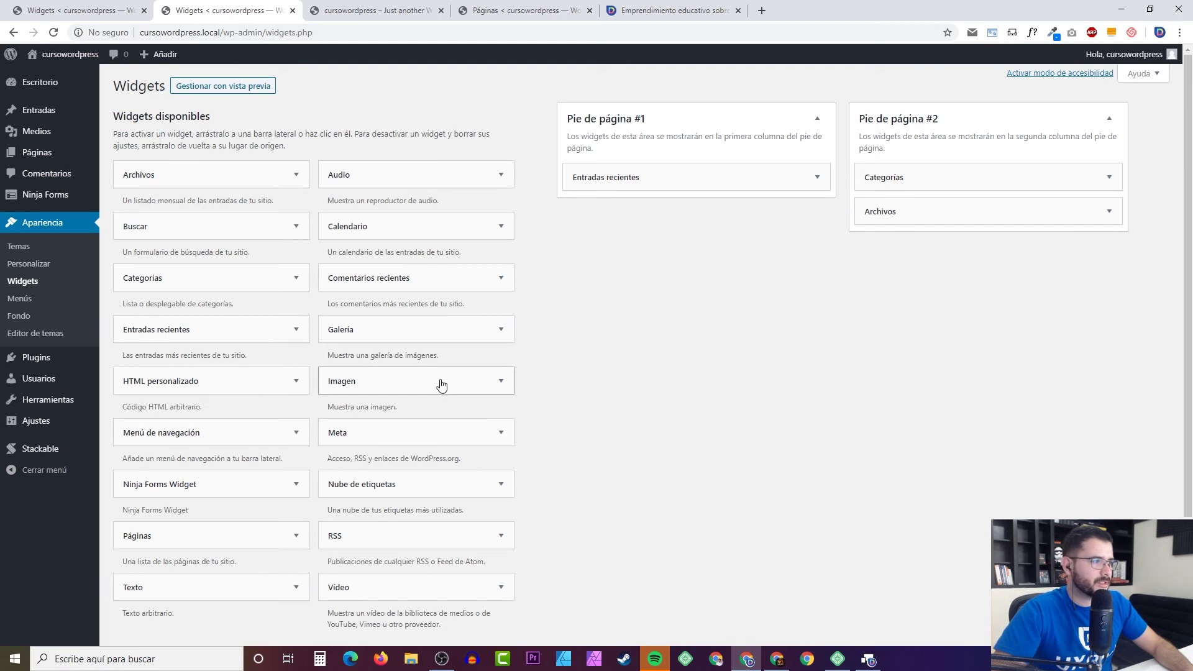
Step: Add an Imagen widget above Entradas recientes in Pie de página #1 with the white-desk laptop photo from the media library, and save it
drag(371, 386, 640, 177)
click(655, 246)
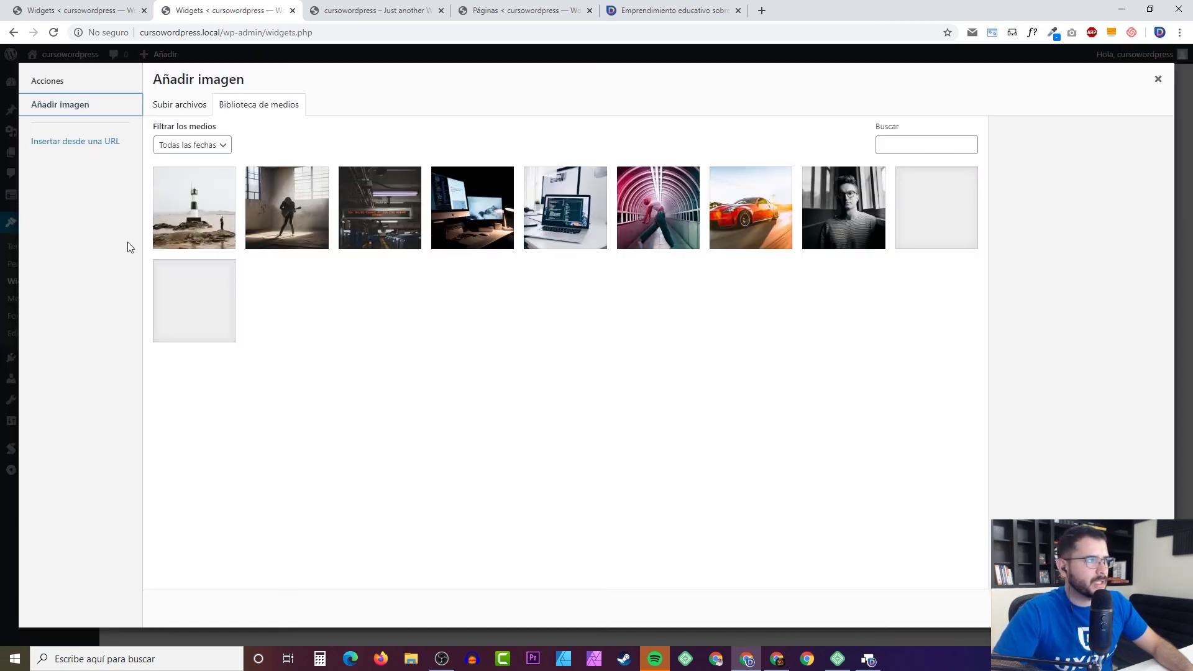
click(284, 235)
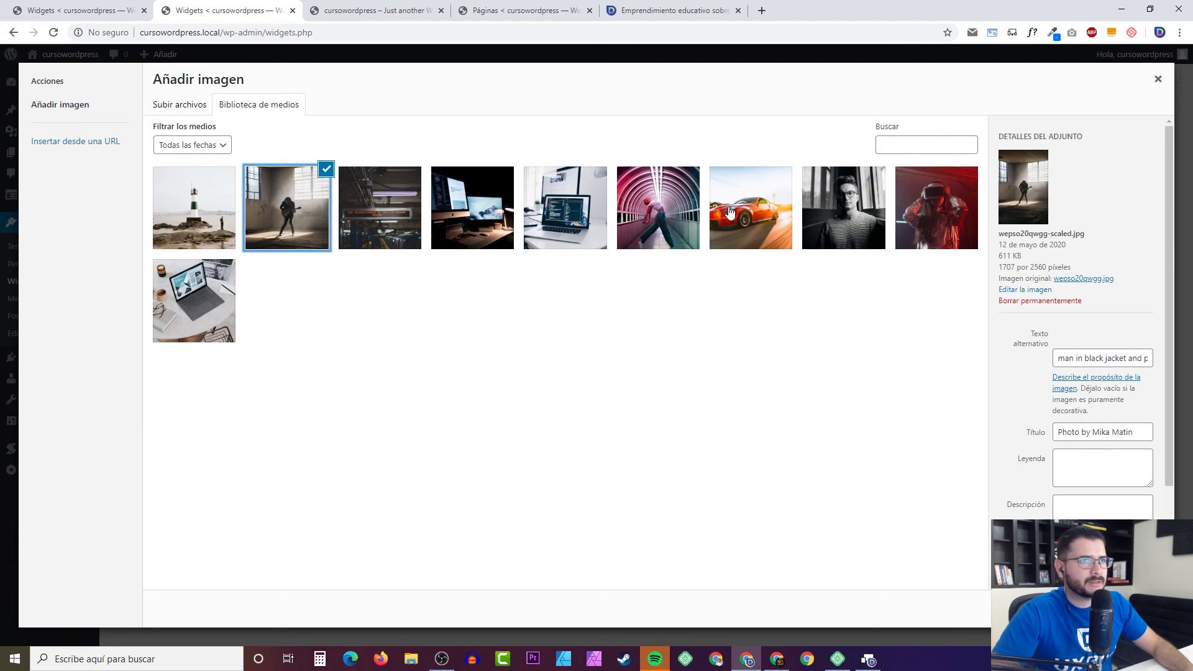
click(728, 214)
click(953, 209)
click(864, 212)
click(658, 225)
click(564, 233)
click(1143, 632)
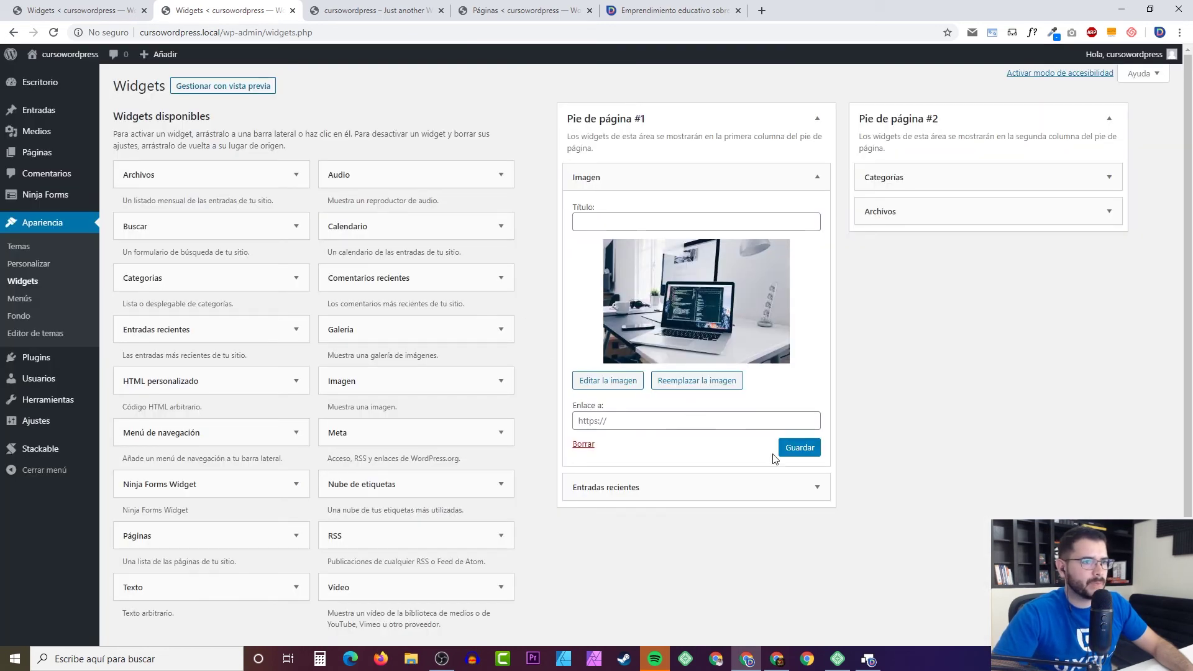
click(803, 445)
click(818, 178)
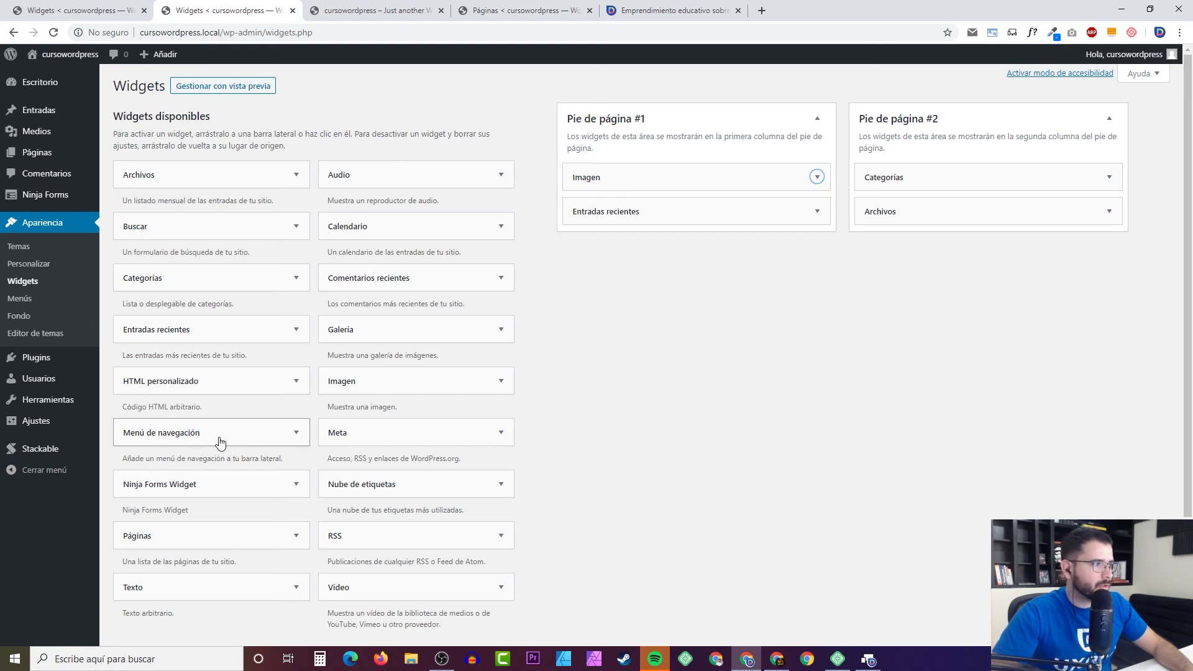
Step: Add a Menú de navegación widget at the end of Pie de página #1, assign it Menu para widget and save it
drag(269, 433, 720, 241)
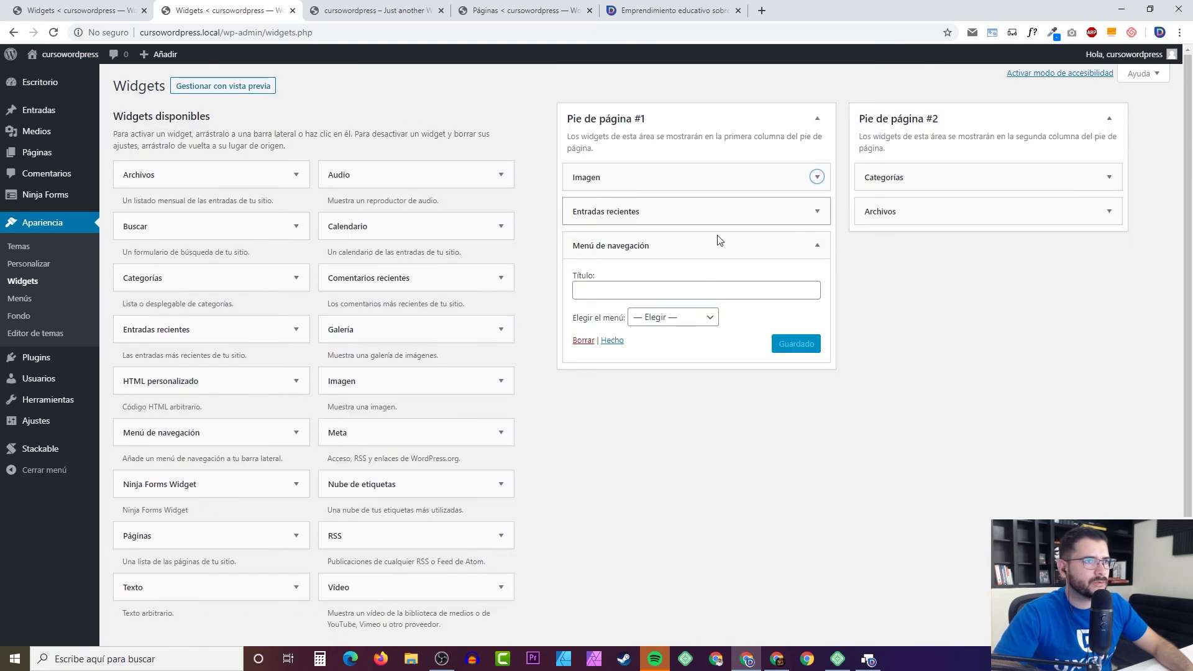
click(677, 319)
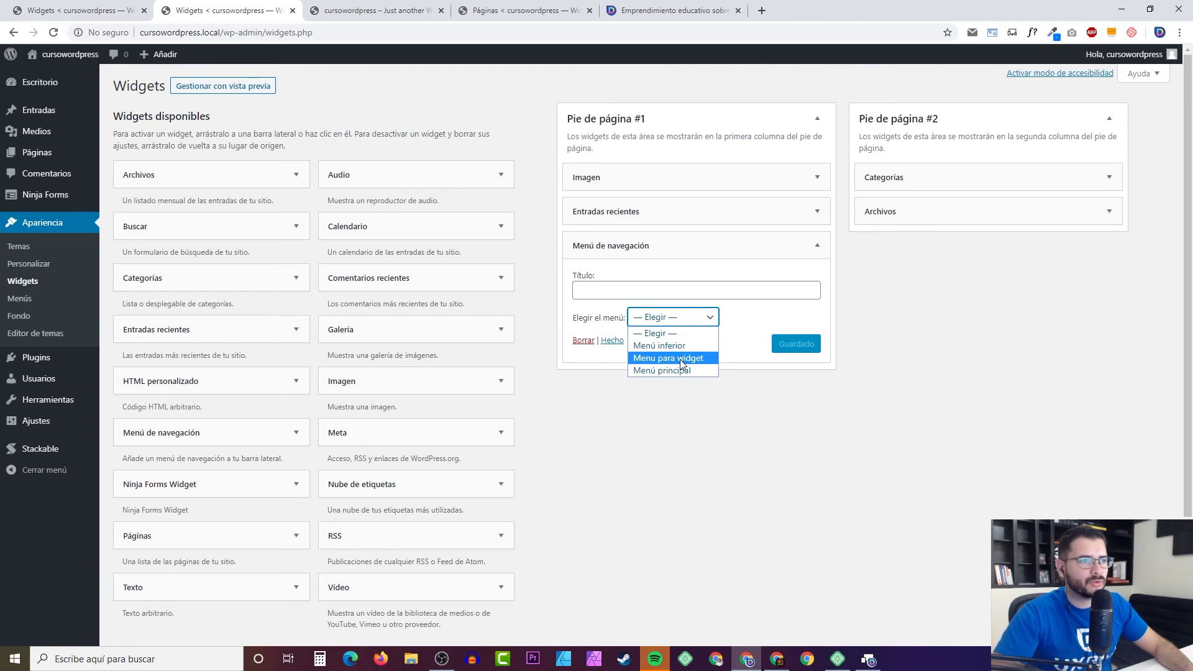
click(683, 358)
click(795, 347)
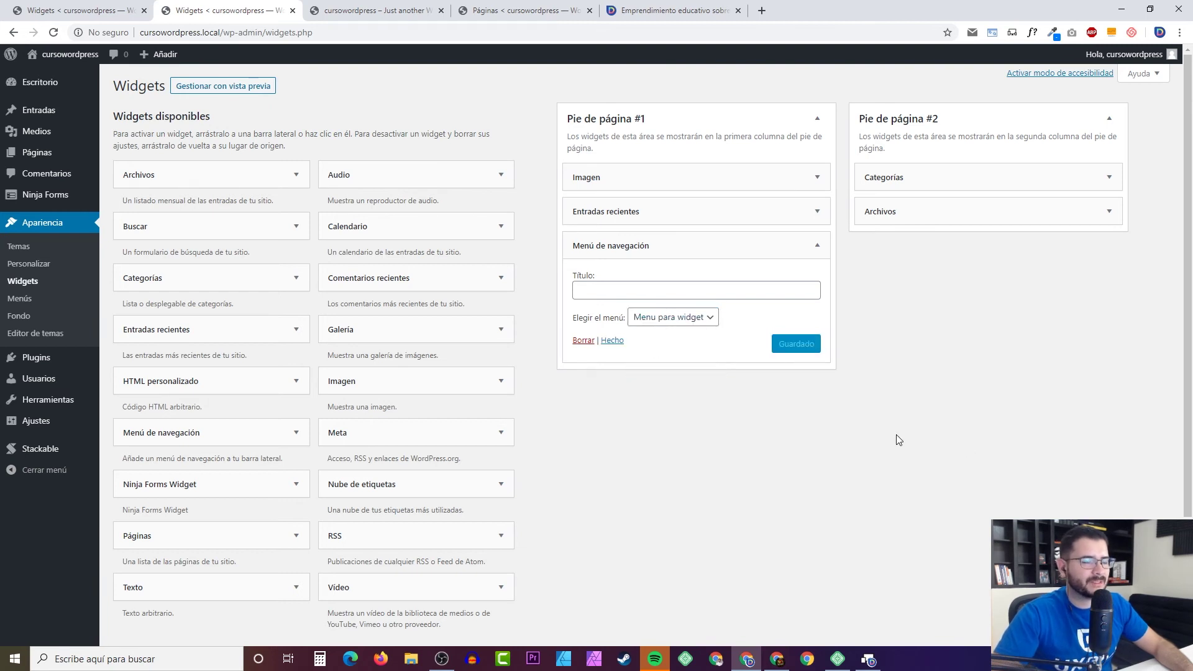
click(817, 245)
Step: Add a Nube de etiquetas widget at the end of Pie de página #2, keeping Etiquetas as its taxonomy
scroll(440, 448, down, 2)
scroll(440, 448, up, 2)
drag(401, 486, 952, 254)
click(963, 334)
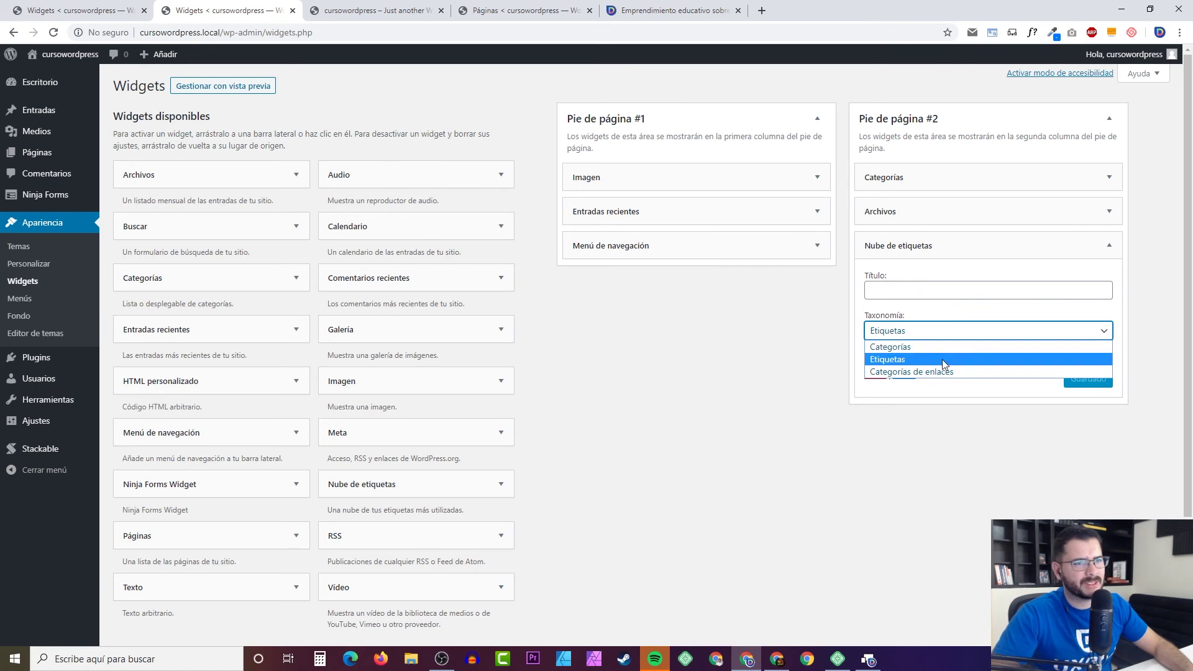
click(844, 300)
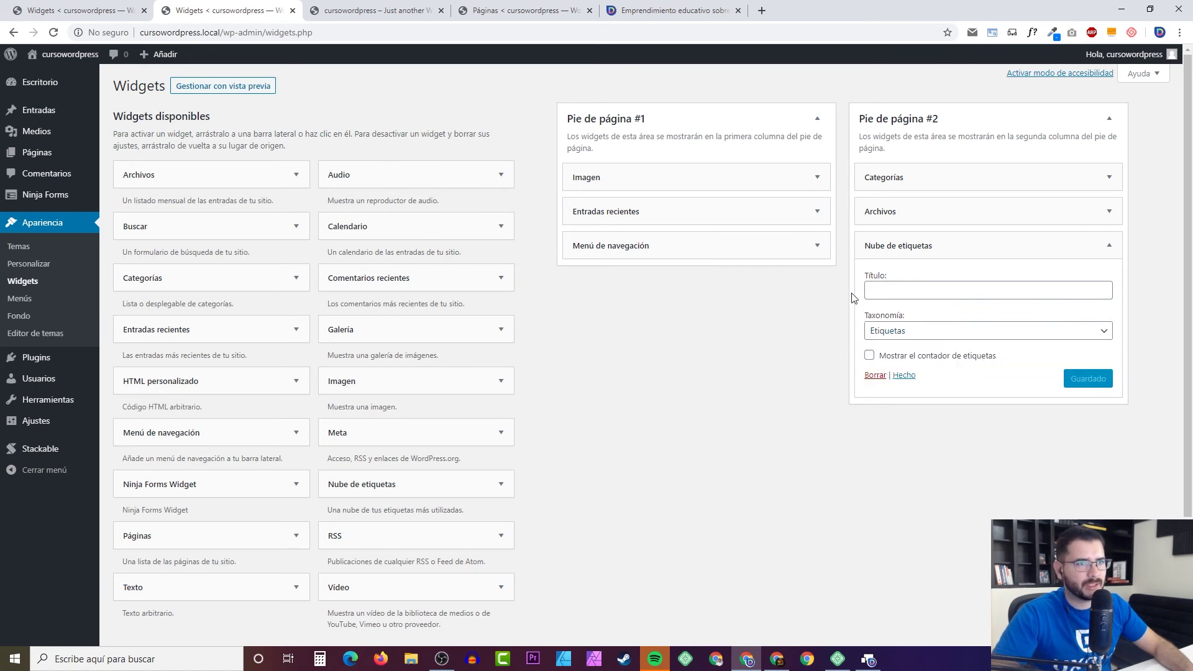
click(904, 376)
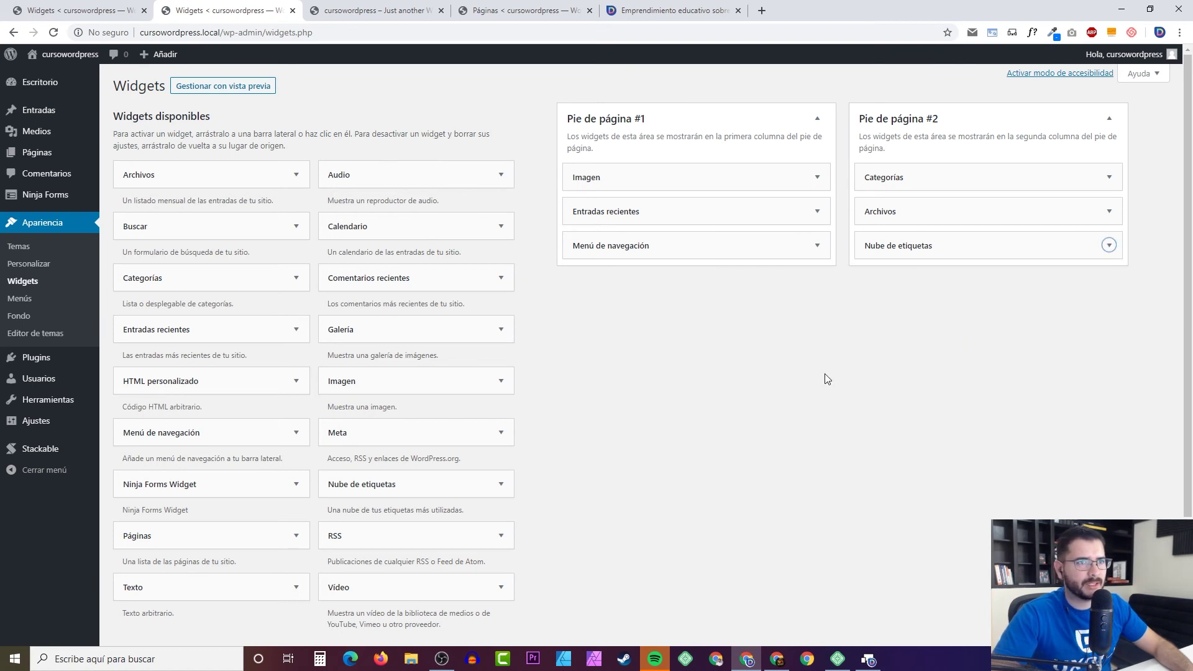
scroll(205, 453, down, 3)
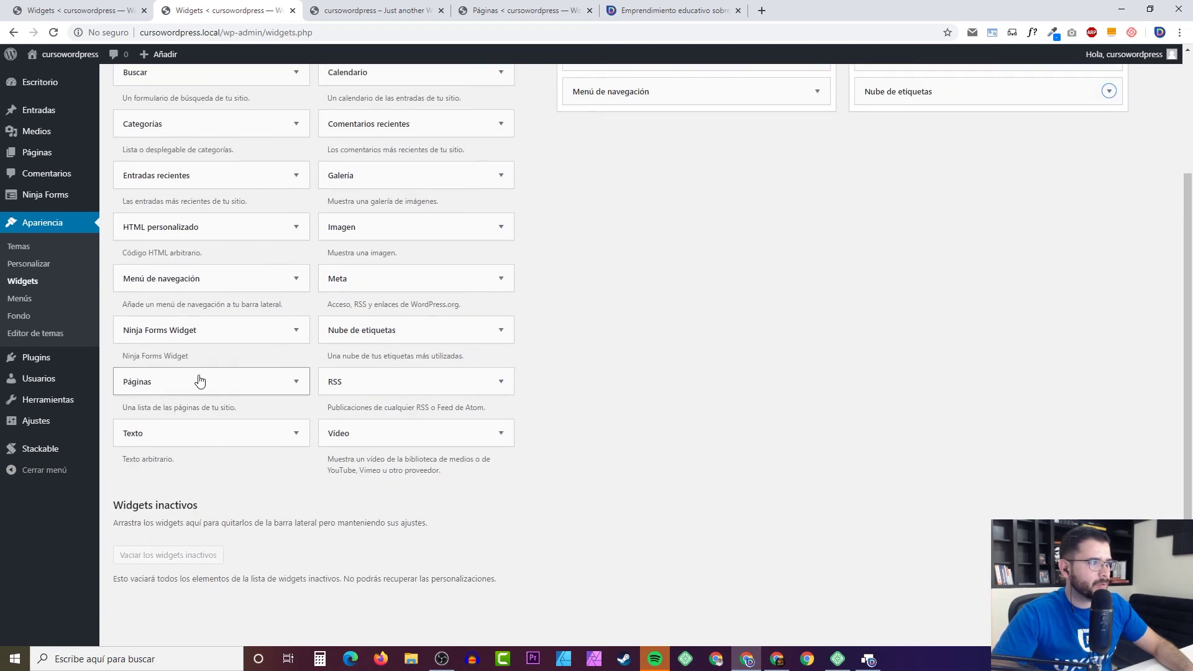
click(410, 389)
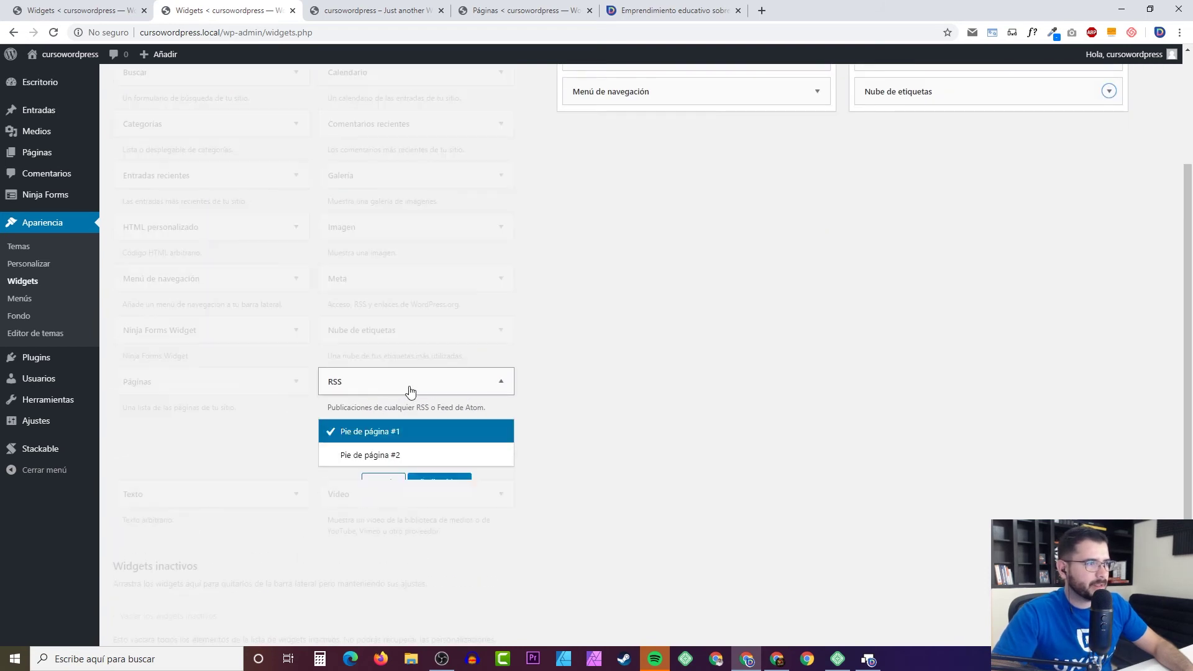
click(403, 393)
click(244, 439)
click(240, 439)
Step: Add a Texto widget at the end of Pie de página #1
drag(240, 438, 711, 270)
scroll(639, 414, up, 3)
Step: Title the widget Empresa, enter "uxdivi.com es un sitio web donde puedes aprender a crear diseños geniales con WordPress y el amado y odiado Divi." and save it
click(629, 328)
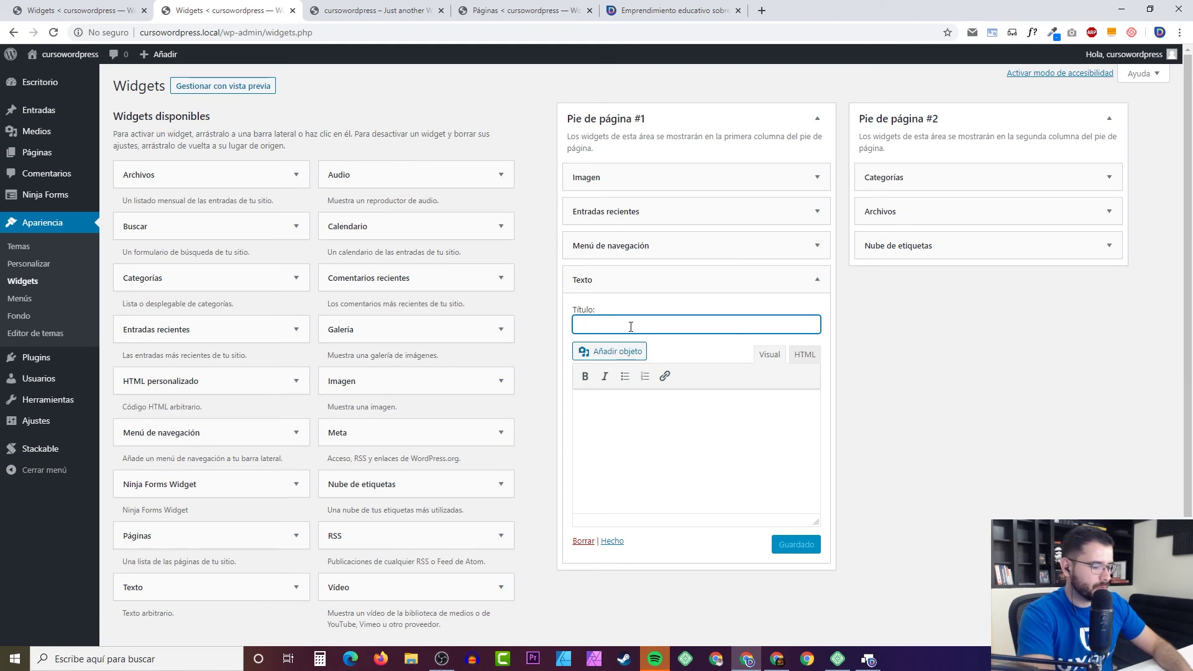
text(Empresa)
key(Tab)
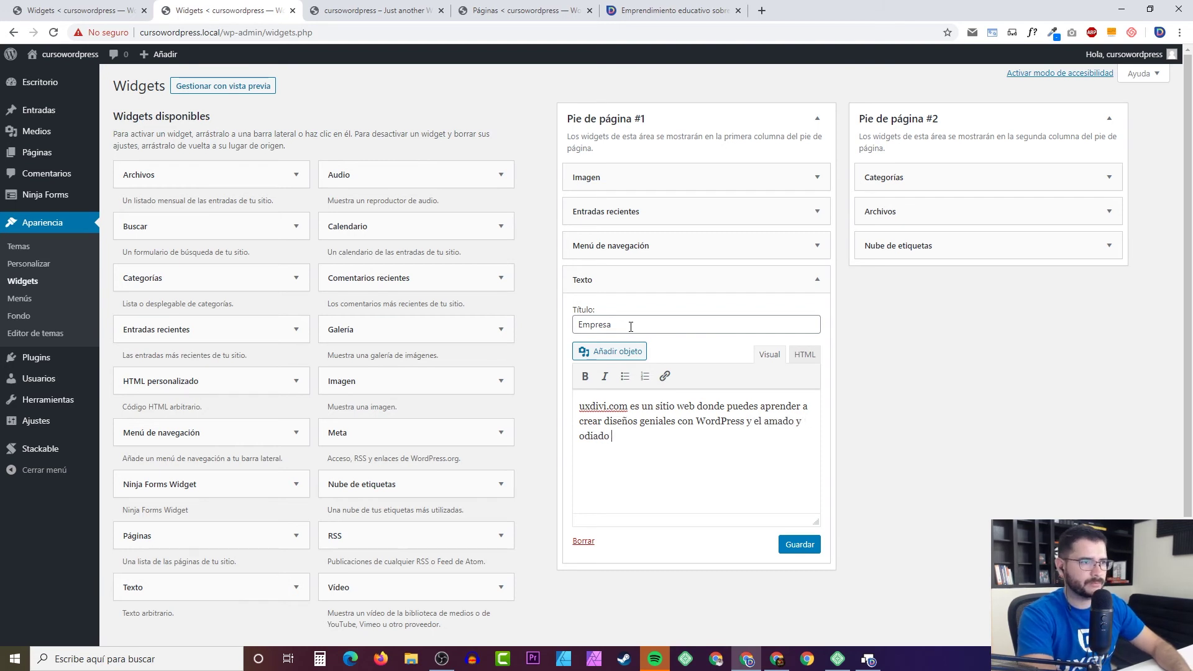
click(795, 547)
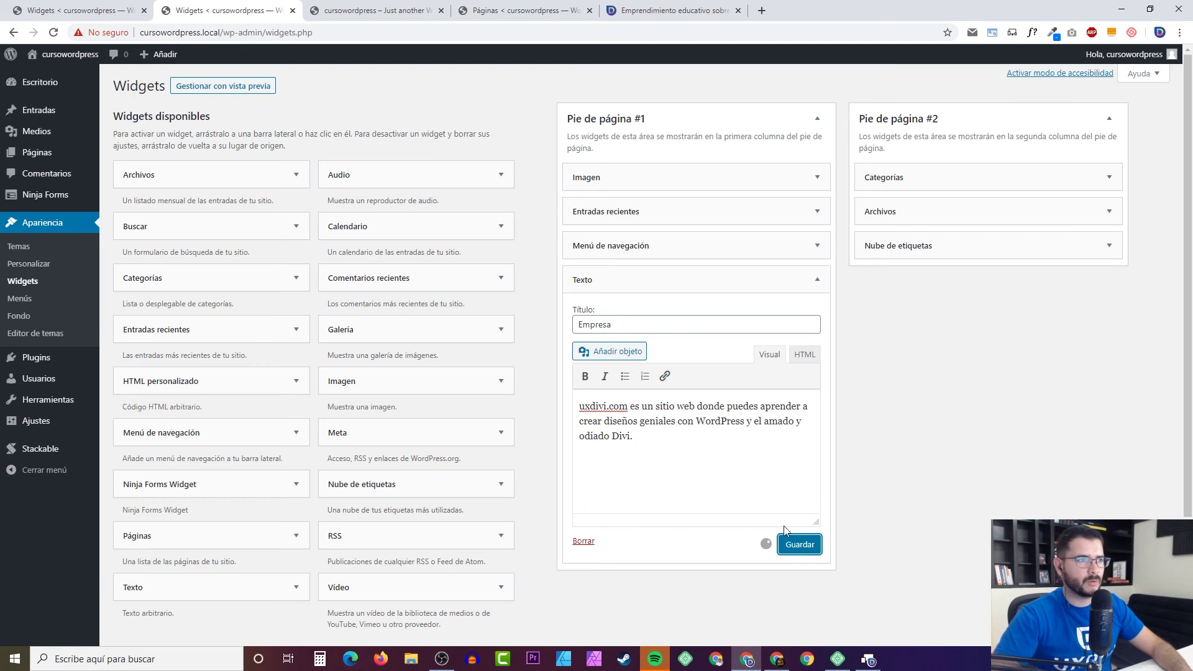
click(817, 279)
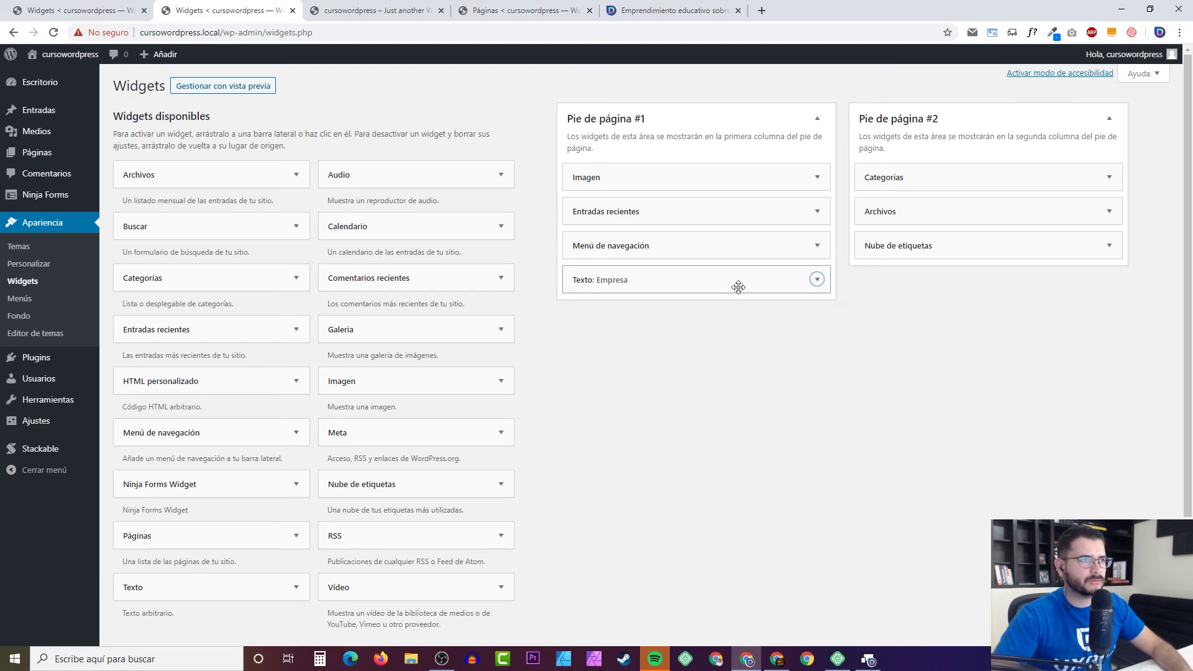
scroll(219, 368, down, 3)
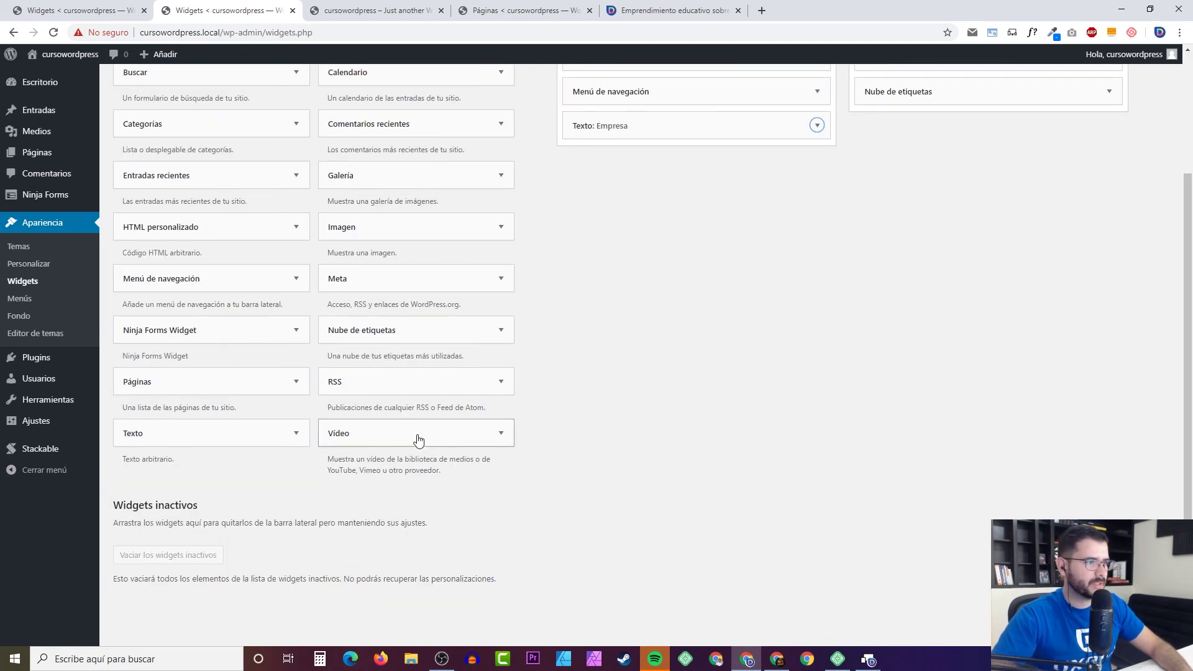
scroll(470, 447, up, 3)
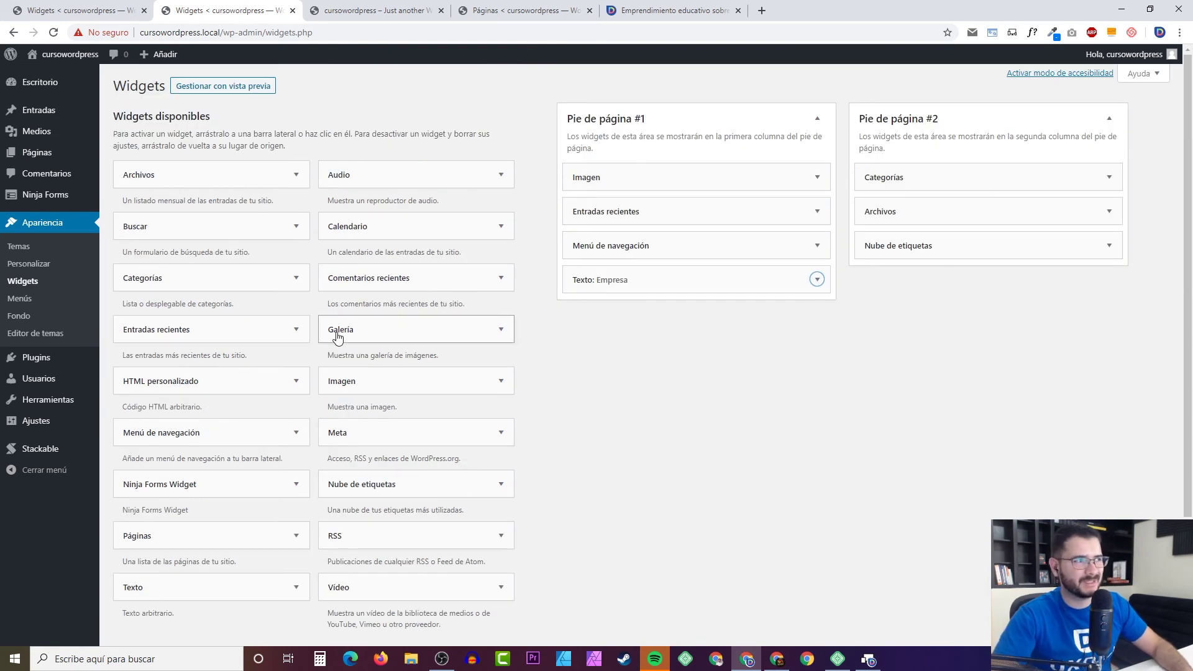
scroll(454, 391, down, 3)
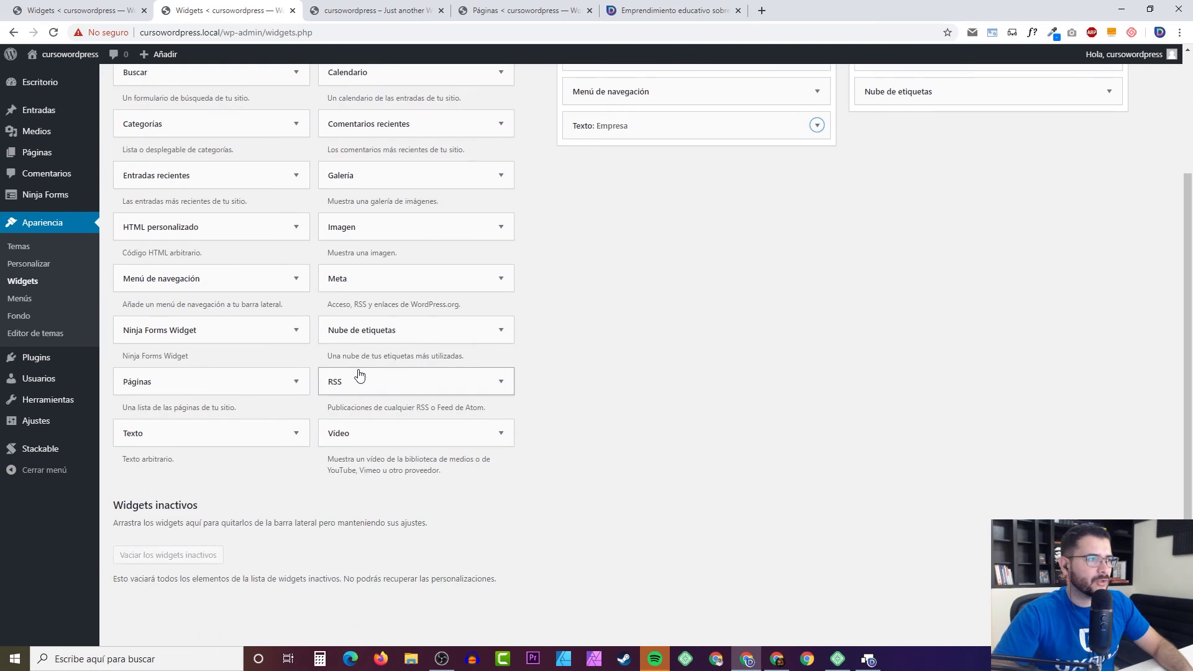
scroll(360, 376, up, 2)
scroll(333, 400, down, 1)
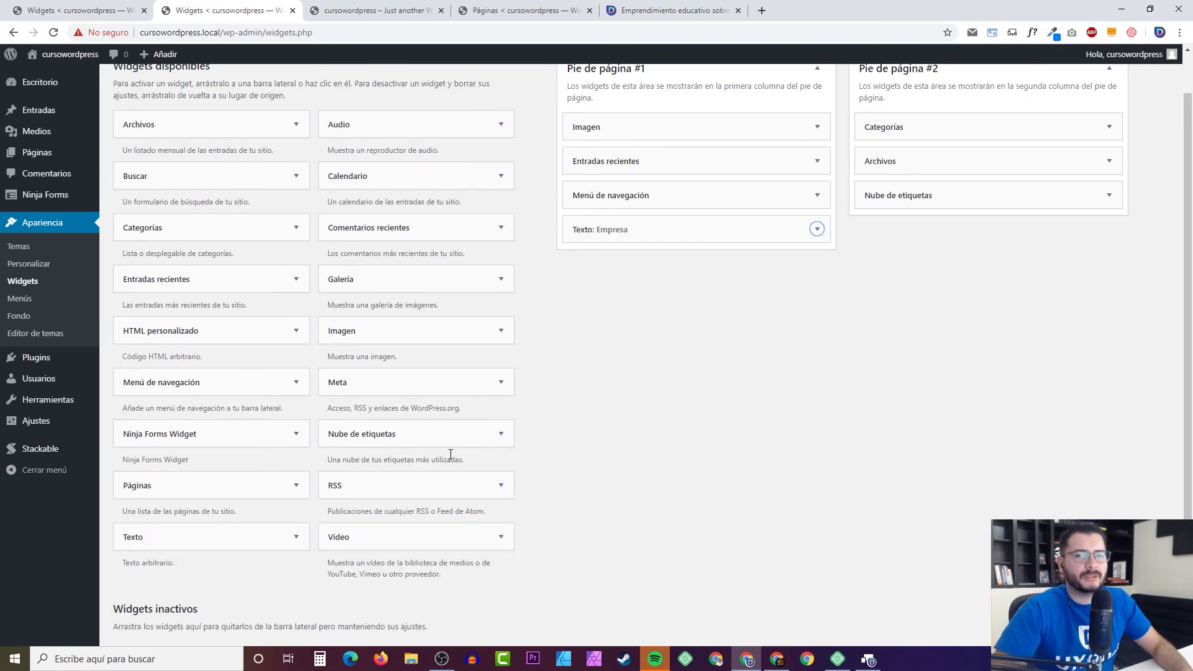
scroll(423, 380, up, 1)
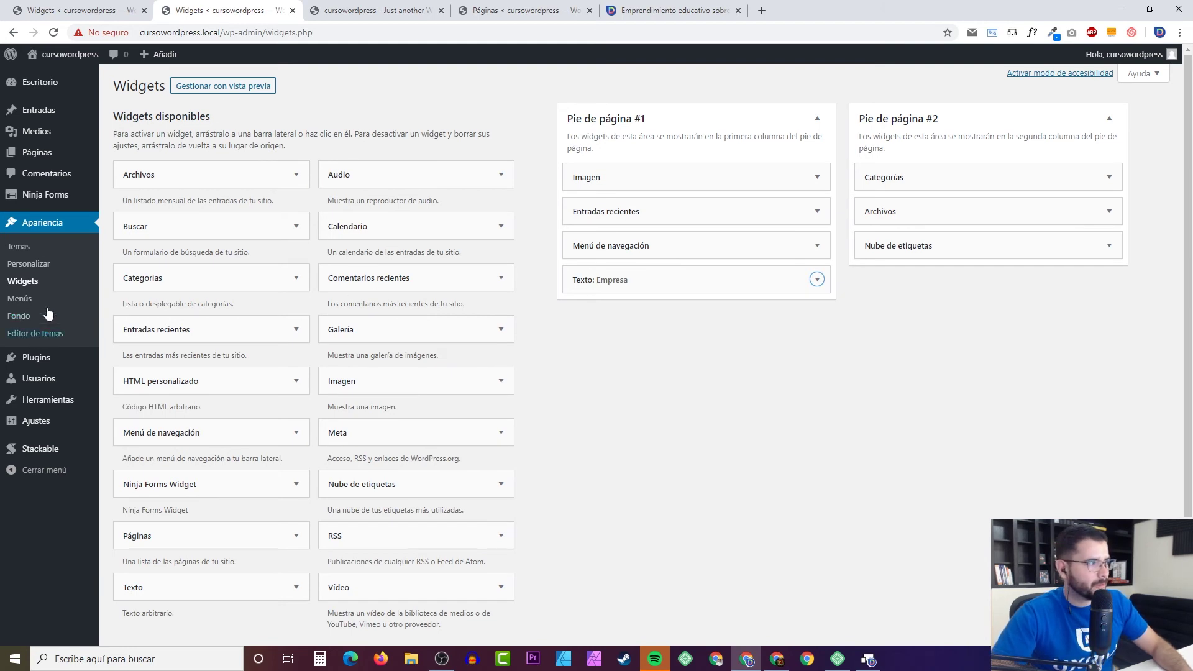
Step: Search the installable plugins for "social share" and look through the results
click(39, 360)
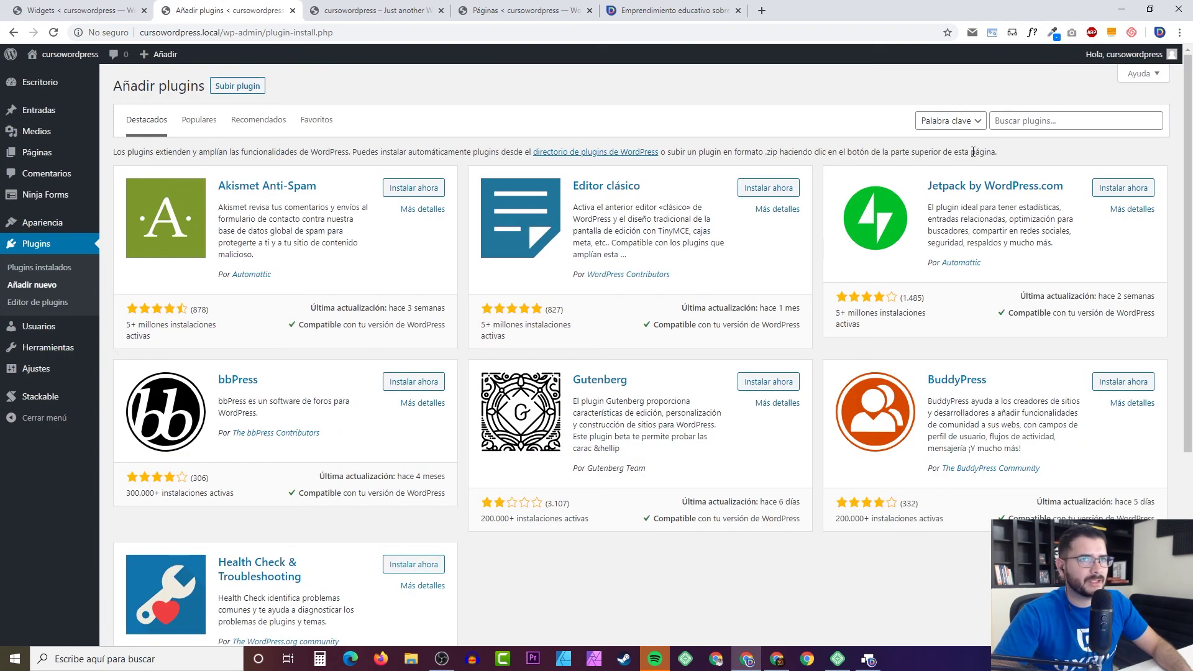
click(1022, 120)
text(soci)
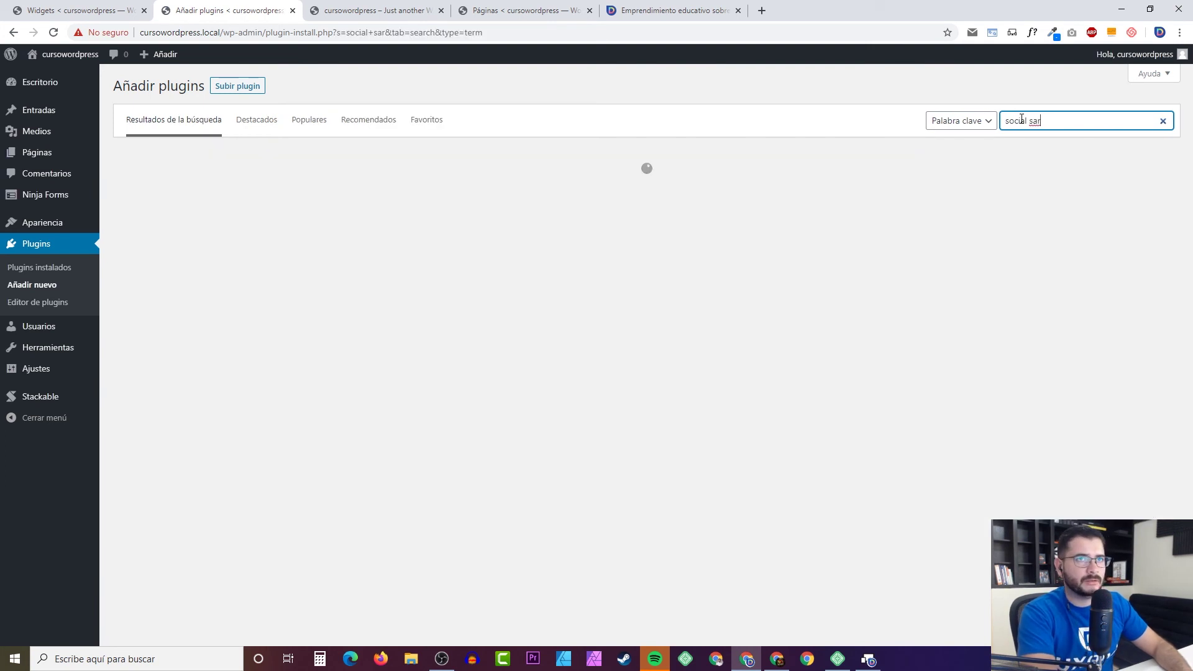
text(al share)
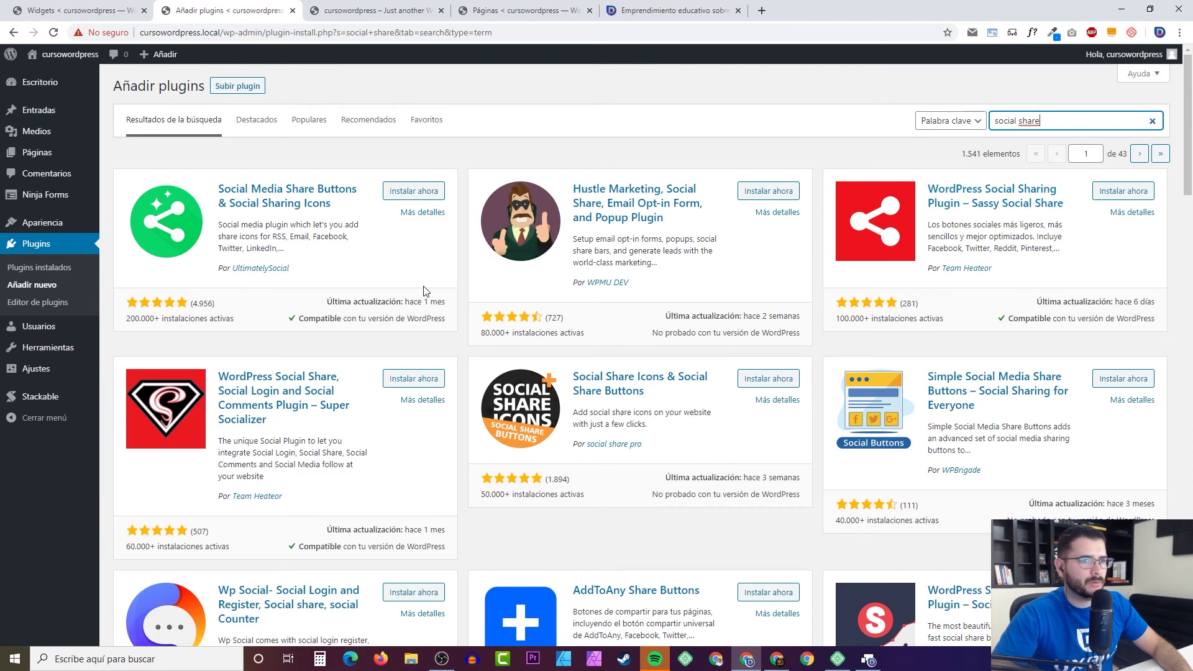
scroll(424, 291, down, 3)
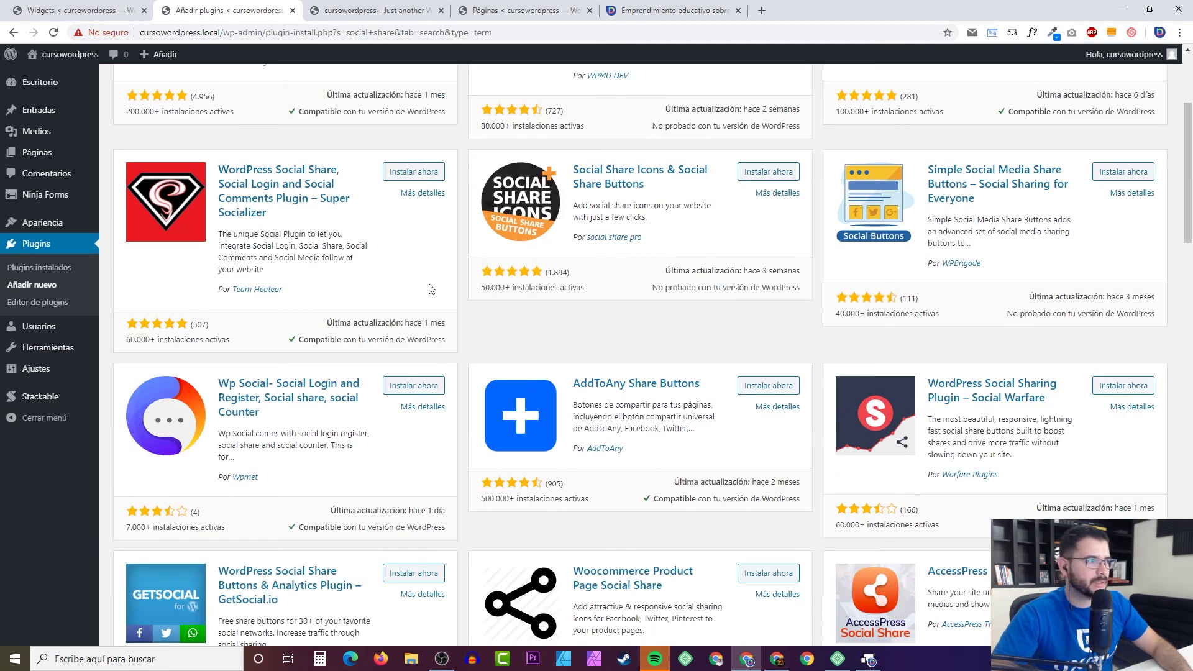
scroll(433, 284, down, 3)
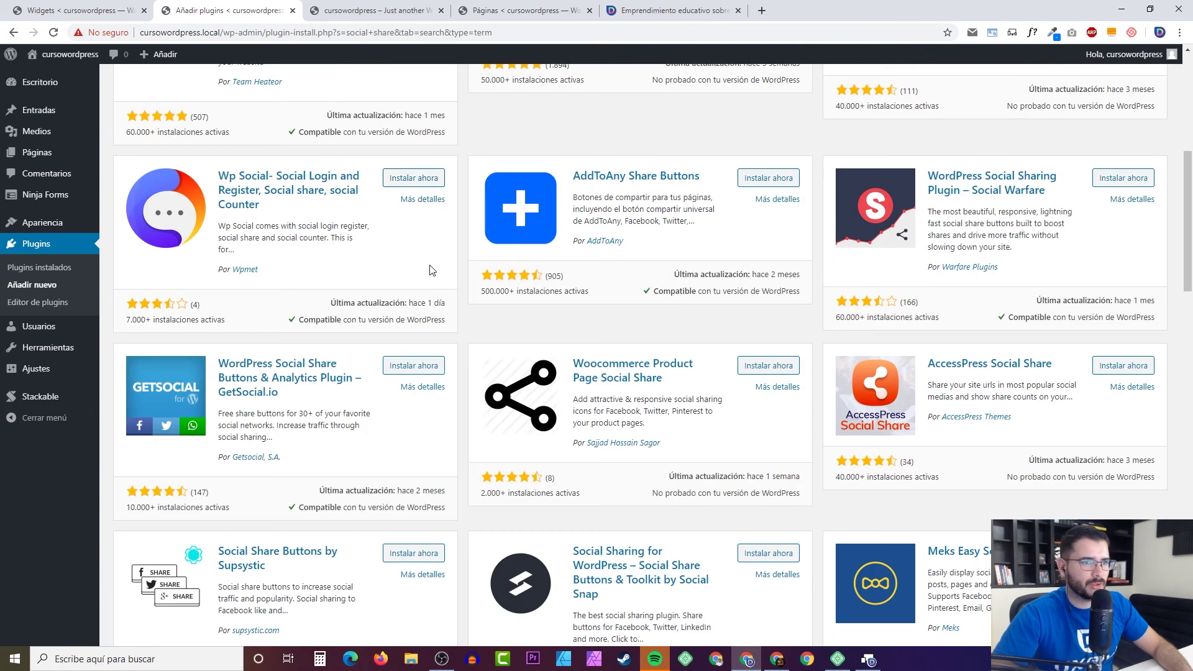
scroll(428, 267, down, 5)
scroll(427, 268, up, 2)
scroll(314, 249, up, 7)
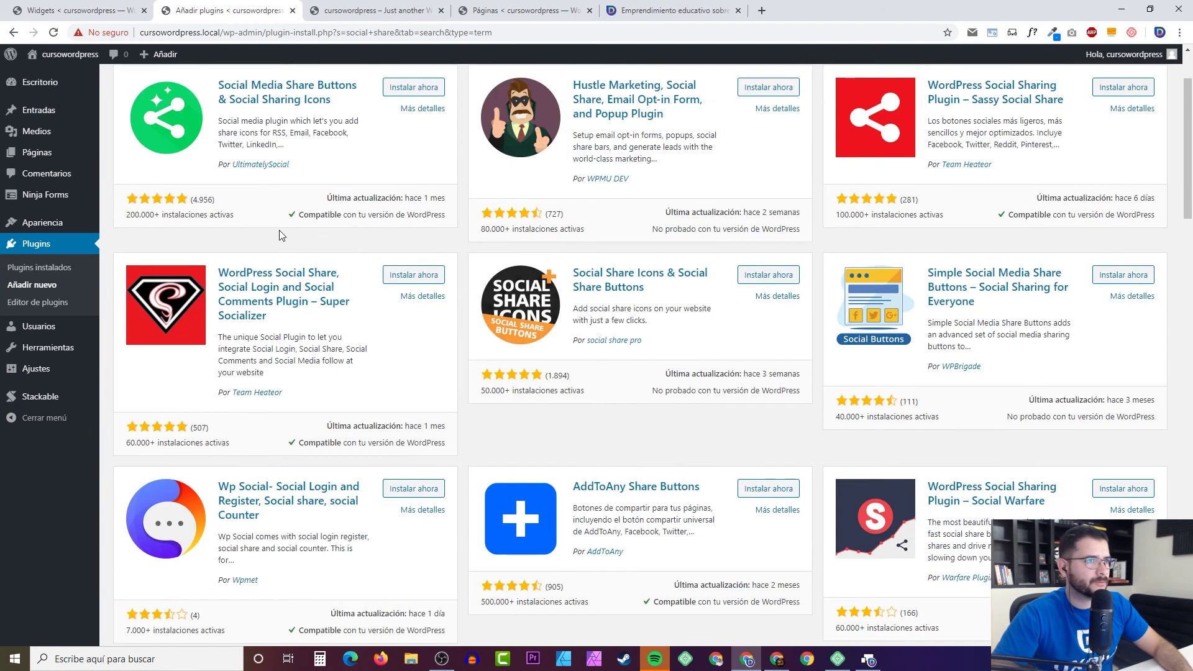
scroll(278, 230, up, 2)
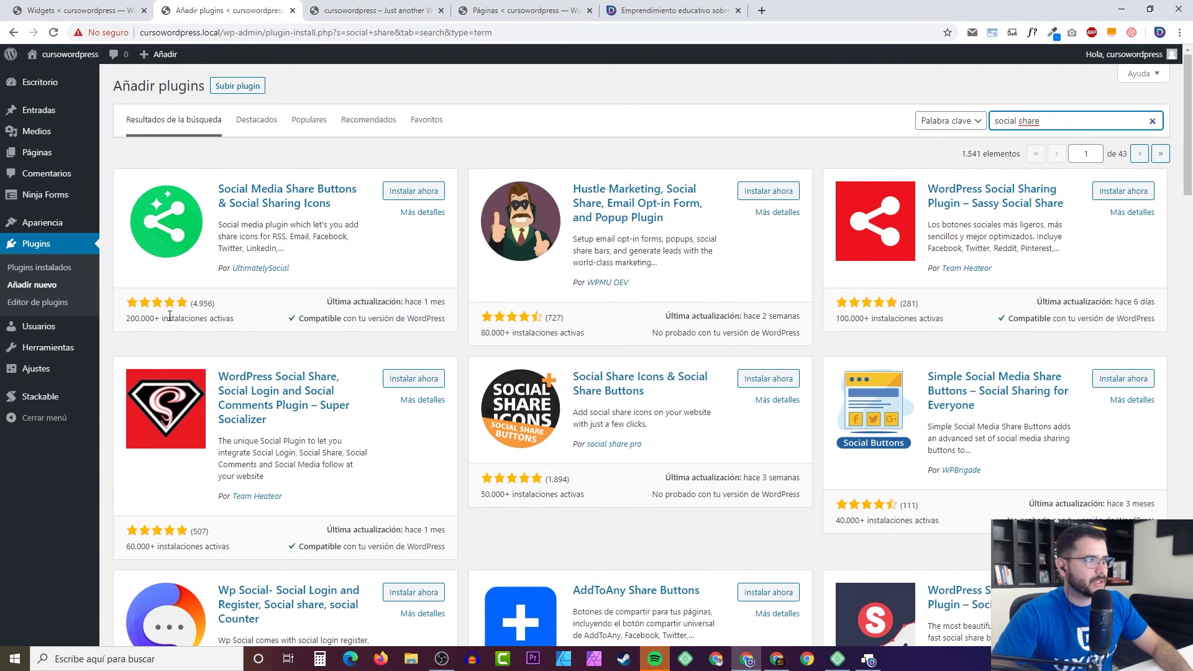
Step: Review the screenshots in the details of the Social Media Share Buttons & Social Sharing Icons plugin, then close them
click(421, 213)
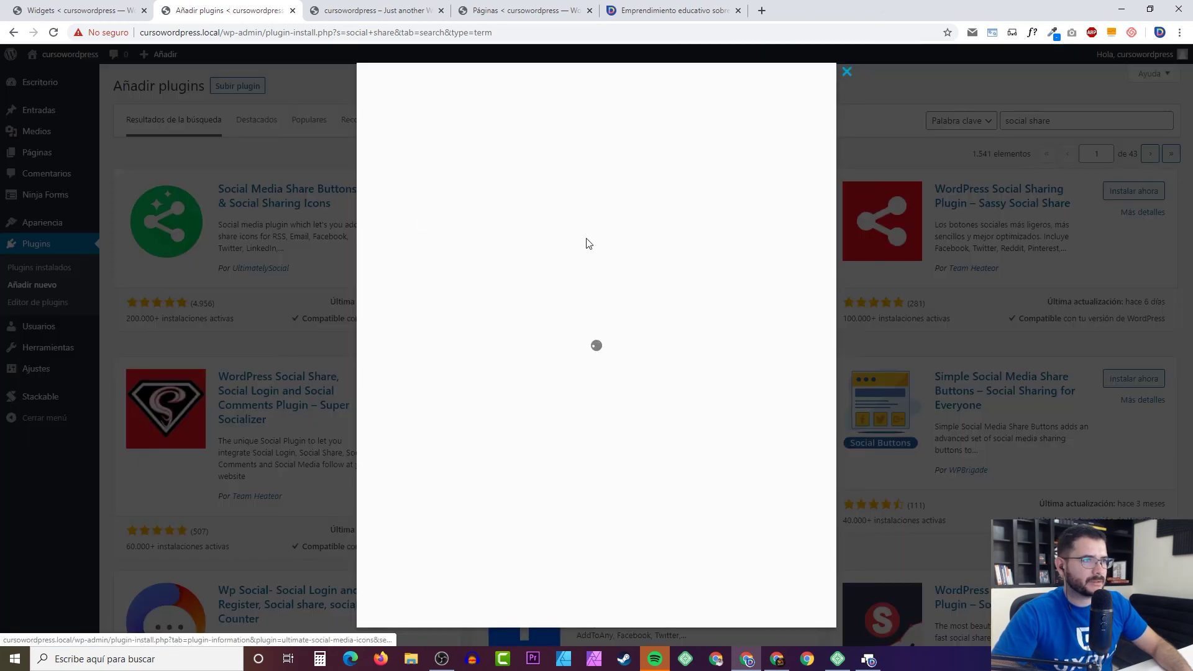
click(642, 231)
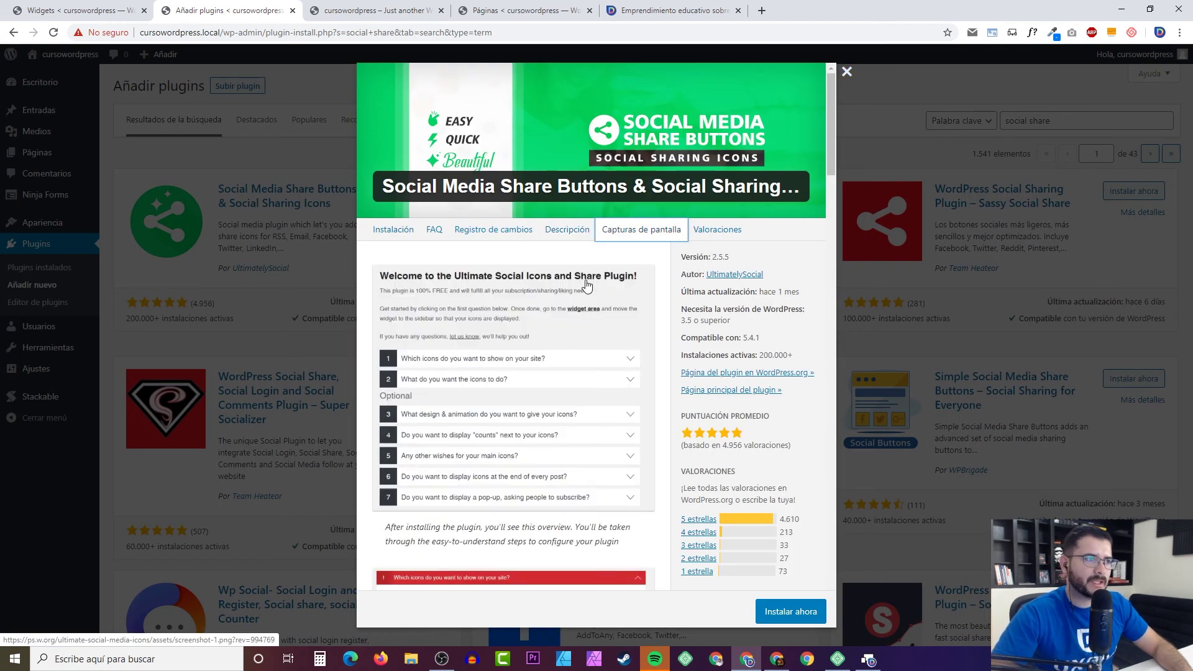
scroll(587, 284, down, 10)
scroll(573, 301, down, 11)
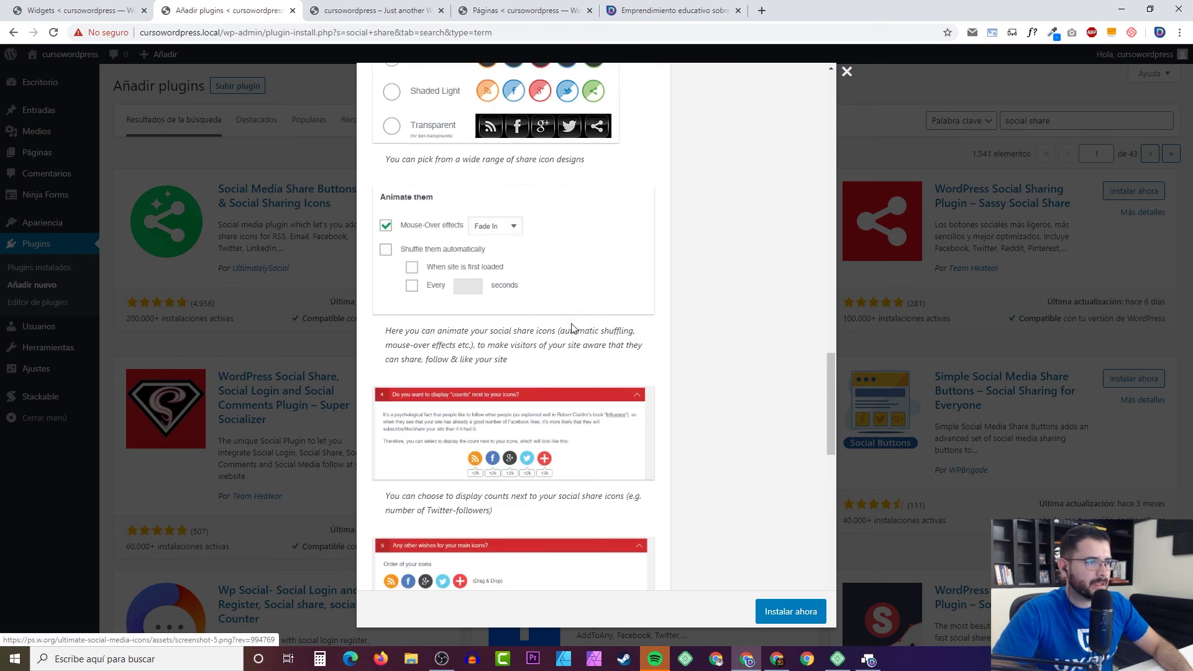
scroll(572, 328, down, 4)
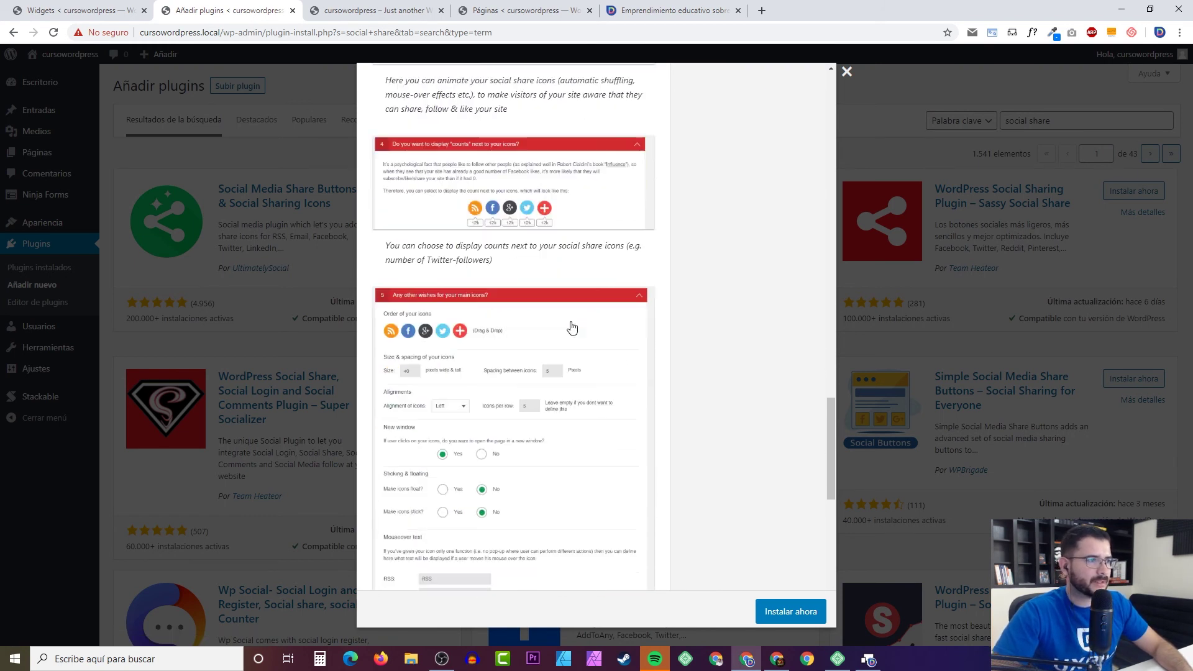
scroll(572, 328, down, 9)
key(Escape)
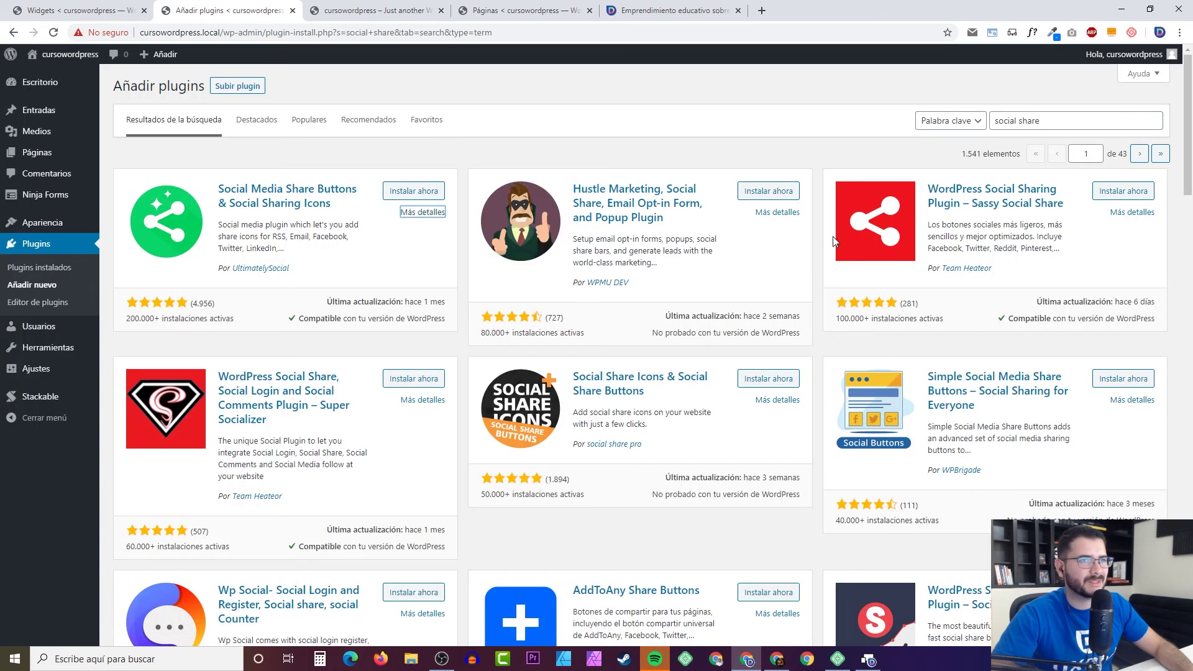
Step: Review the screenshots in the details of the Sassy Social Share plugin and close them
click(1121, 214)
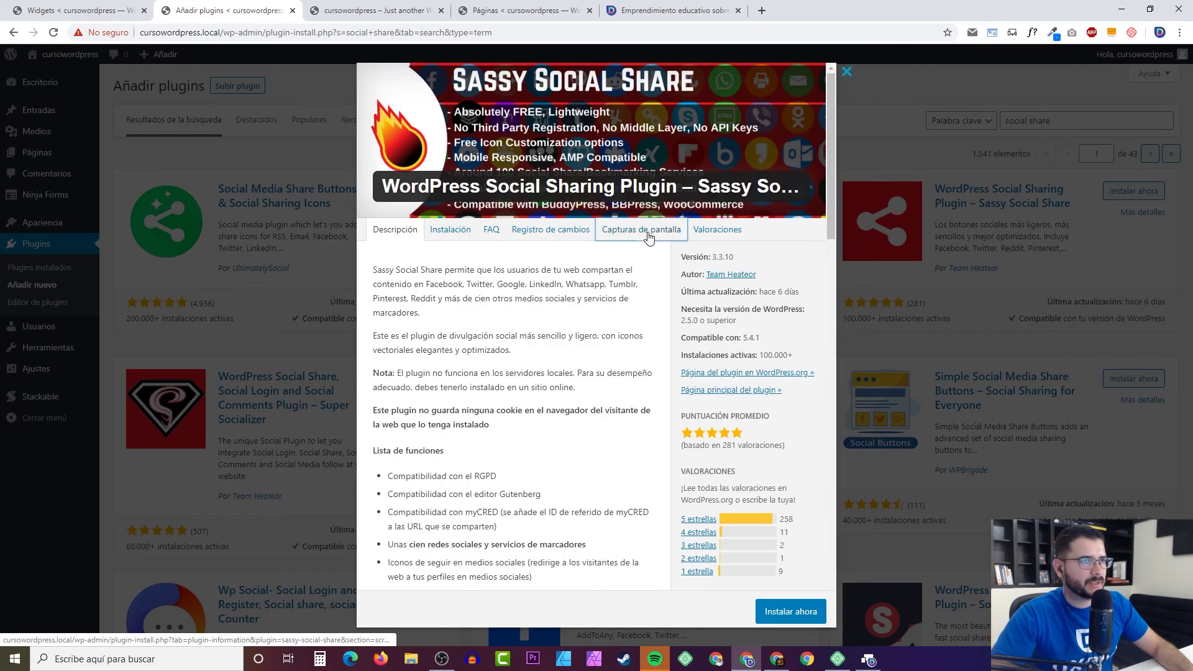
click(645, 231)
scroll(533, 325, down, 10)
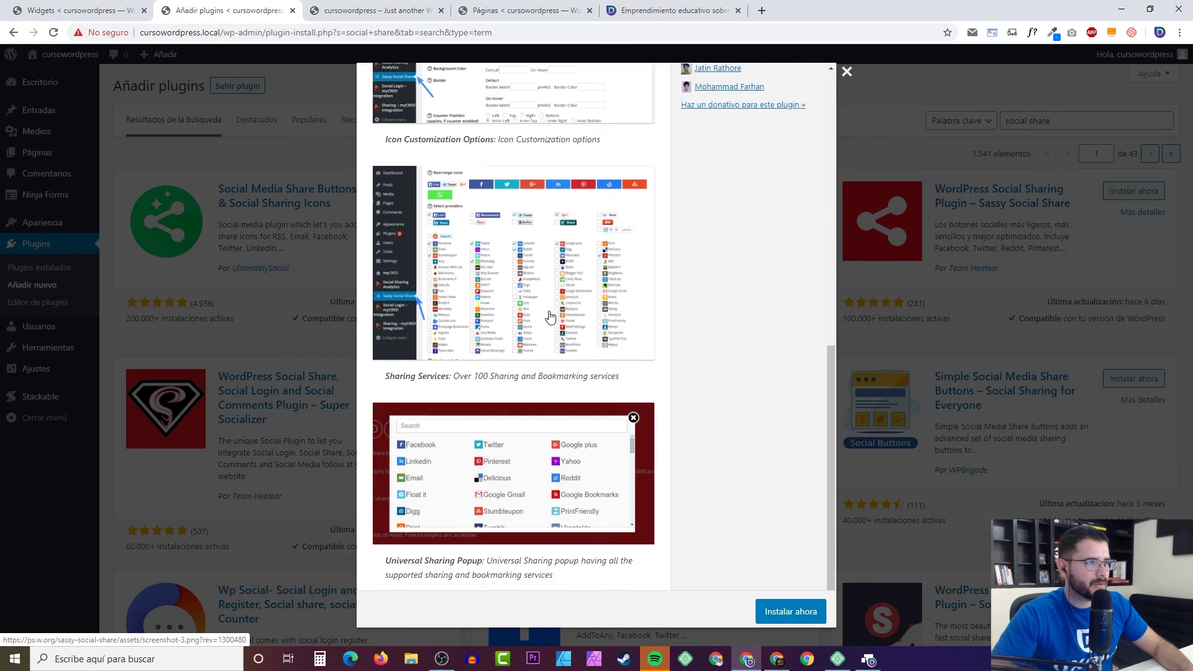
key(Escape)
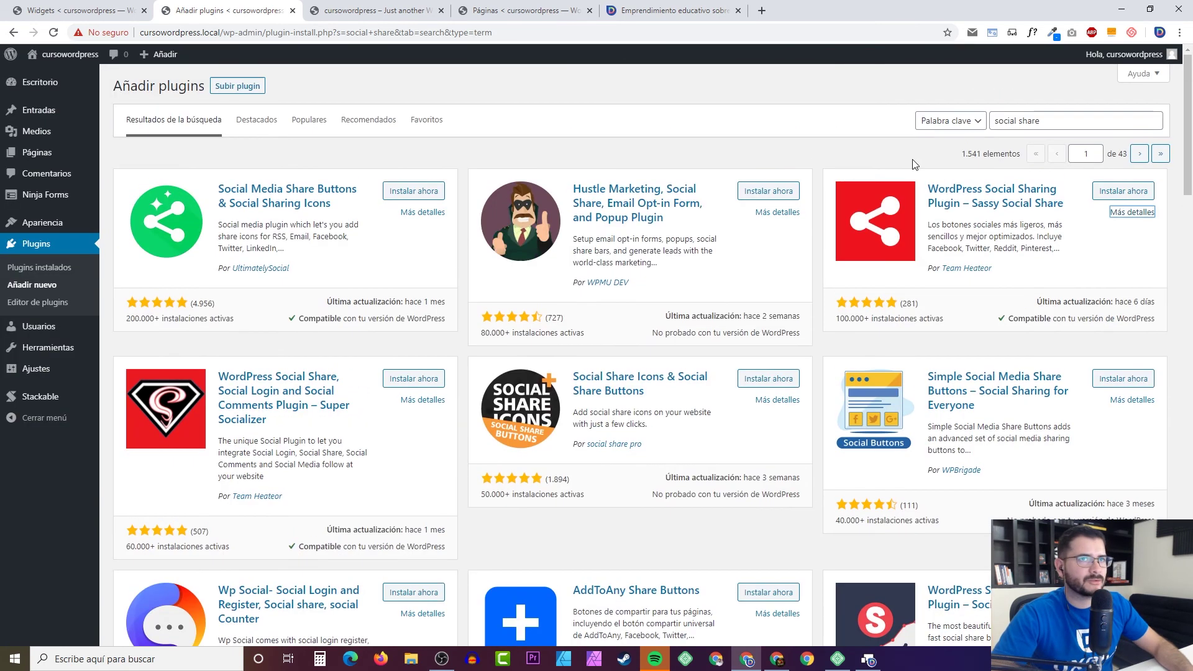
Step: Change the plugin search to "simple social share"
click(995, 120)
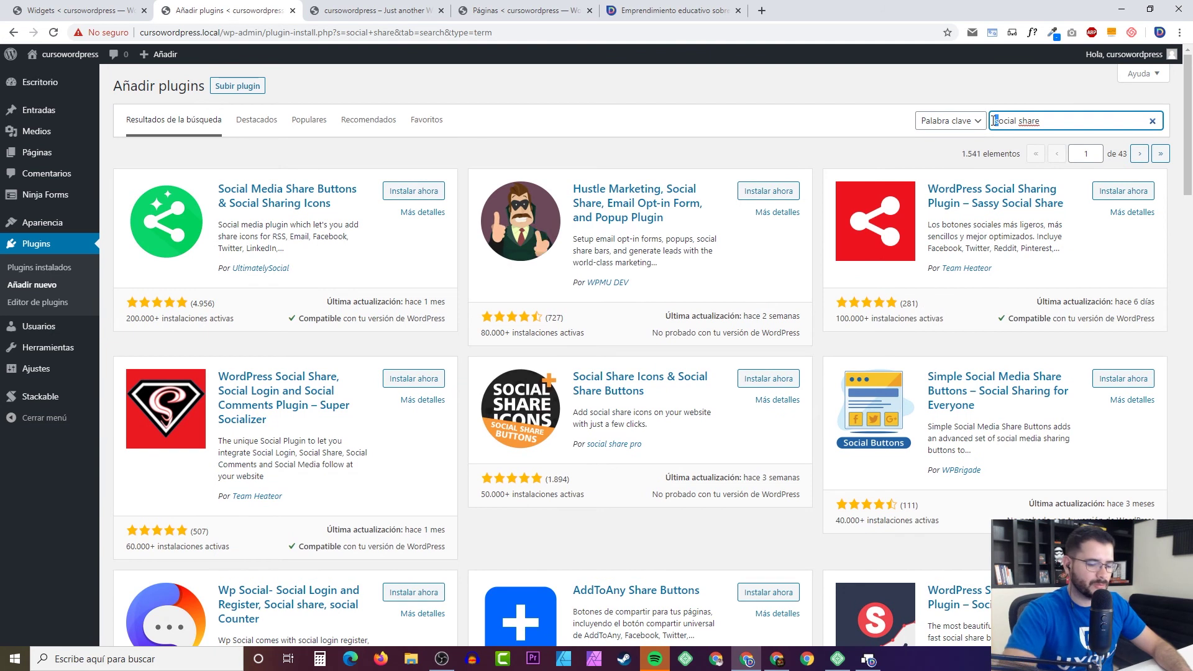
text(somple)
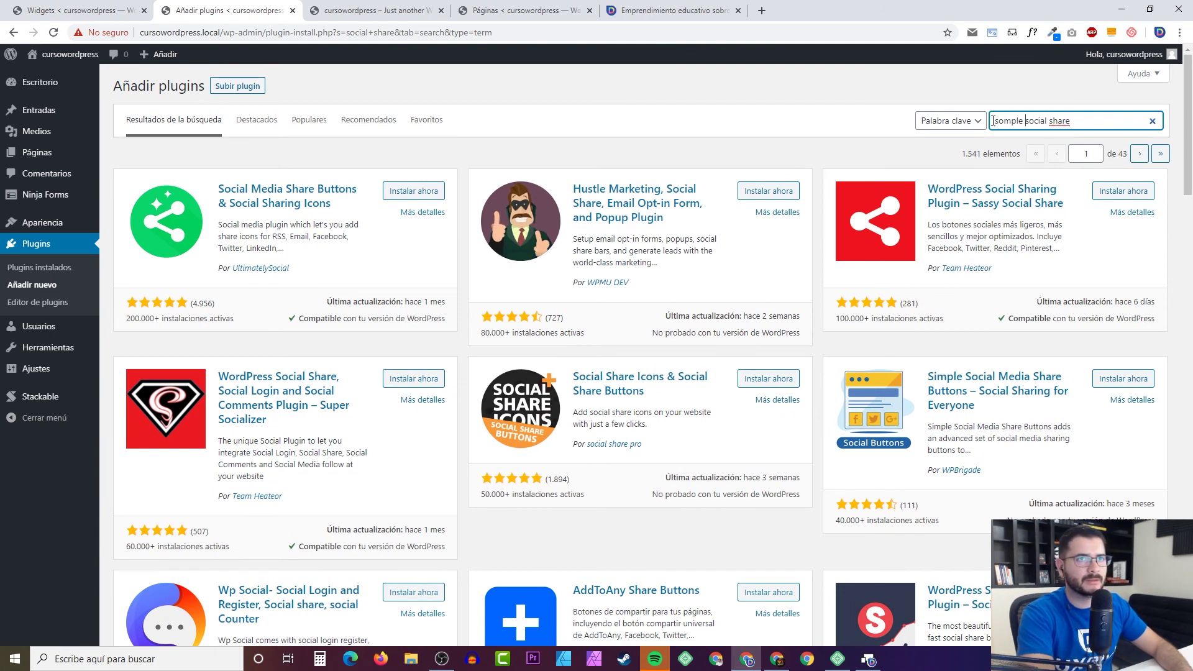
key(BackSpace)
key(BackSpace)
key(BackSpace)
key(BackSpace)
key(BackSpace)
key(BackSpace)
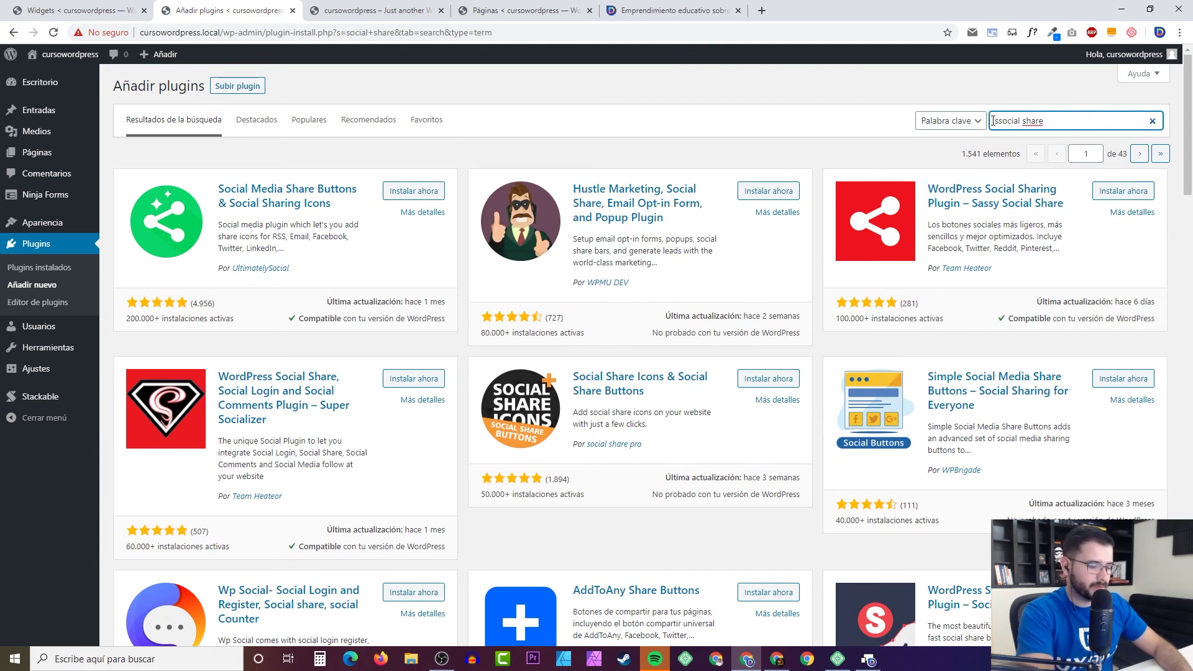
text(simple)
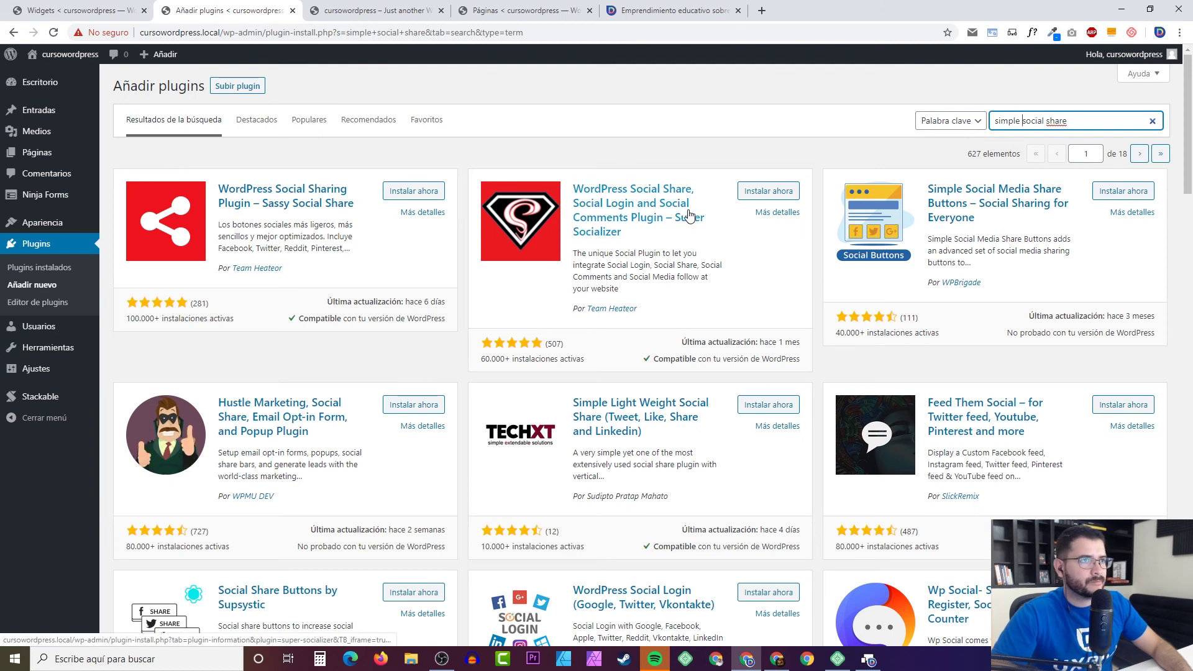
Step: Review the screenshots of WPBrigade's Simple Social Media Share Buttons plugin, close its details and examine the other search results
click(1117, 215)
click(614, 234)
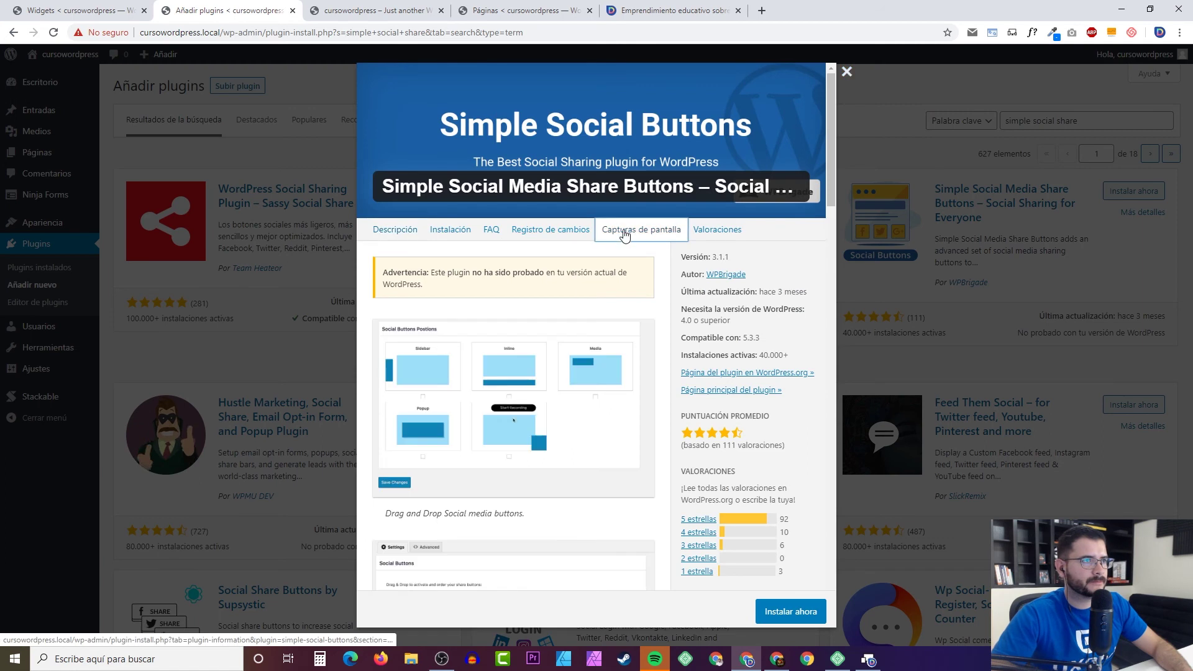
scroll(528, 306, down, 5)
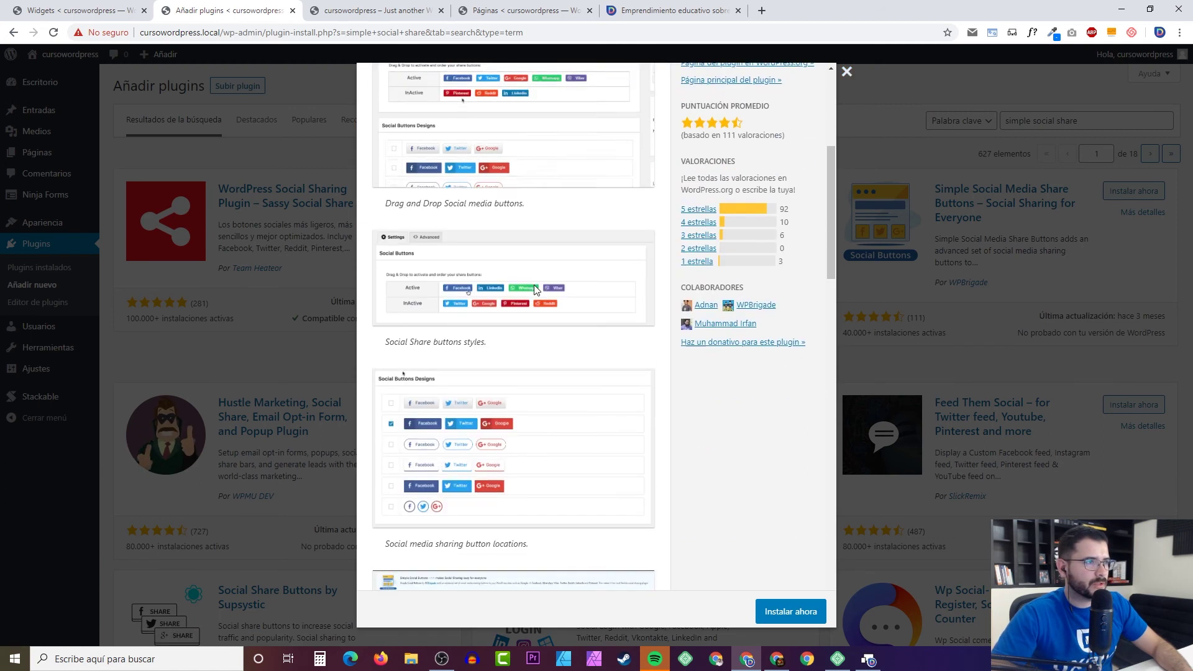
scroll(522, 308, up, 5)
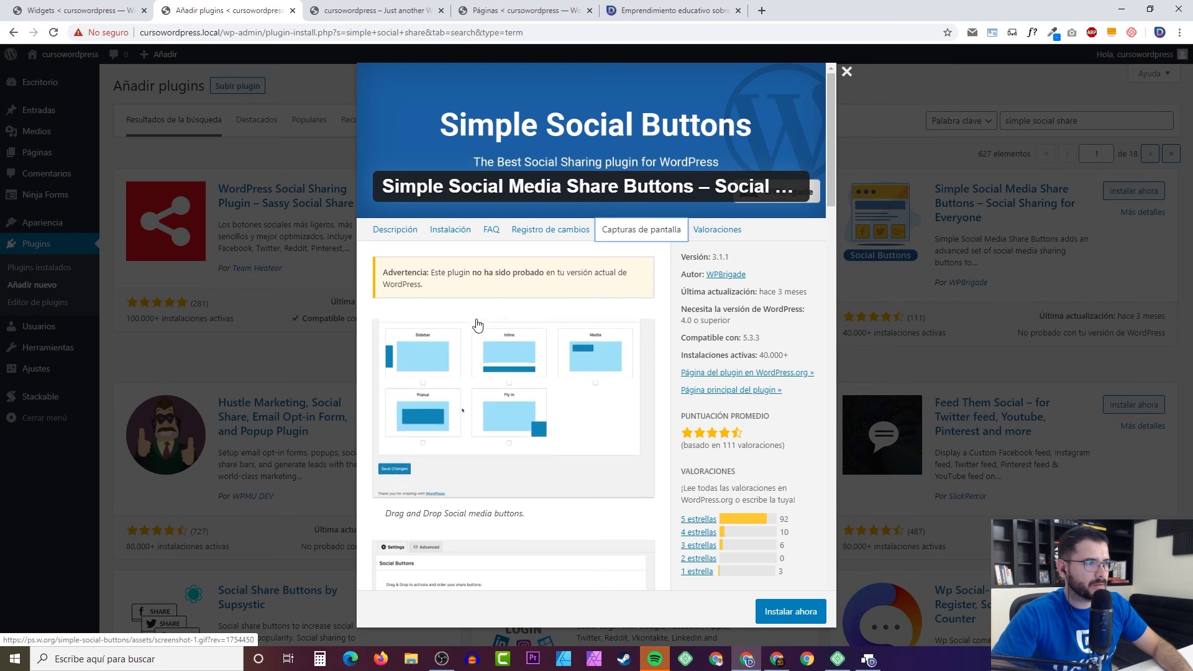
scroll(478, 323, down, 10)
scroll(478, 323, down, 2)
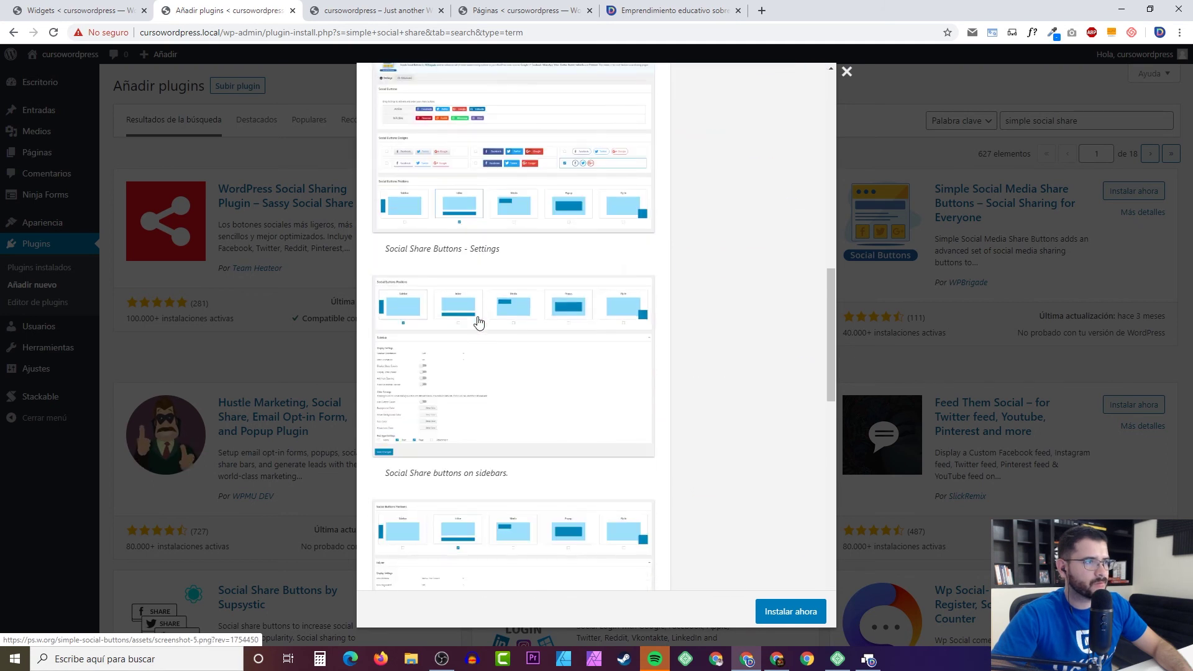
scroll(478, 320, down, 10)
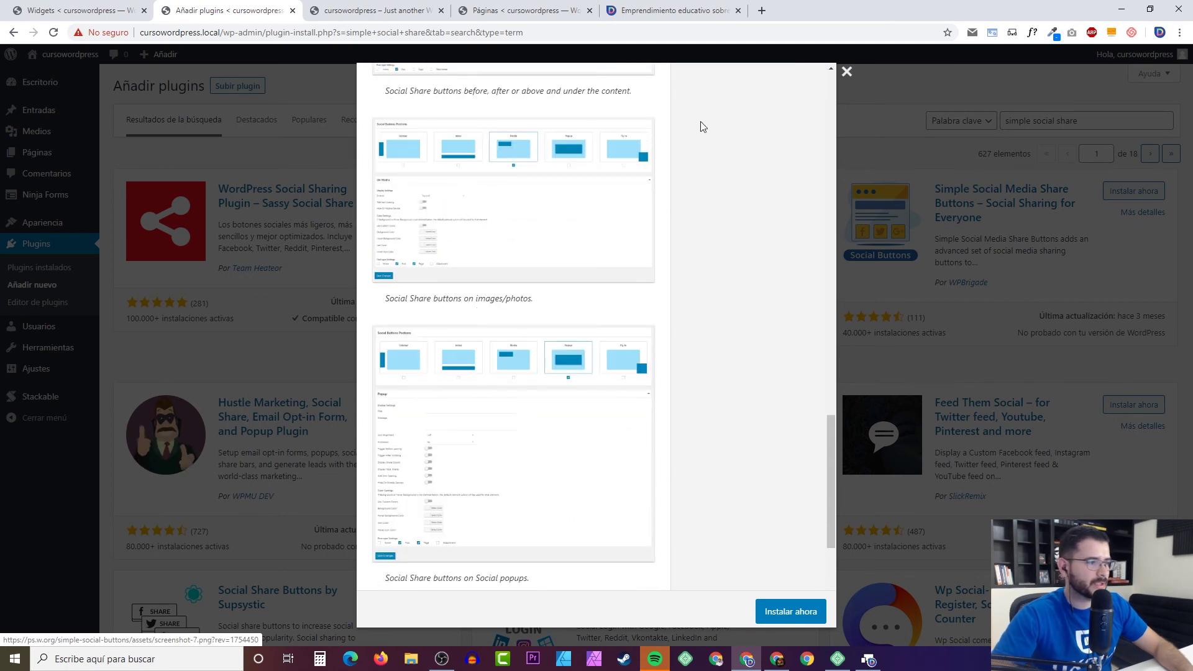
click(846, 71)
scroll(622, 237, down, 2)
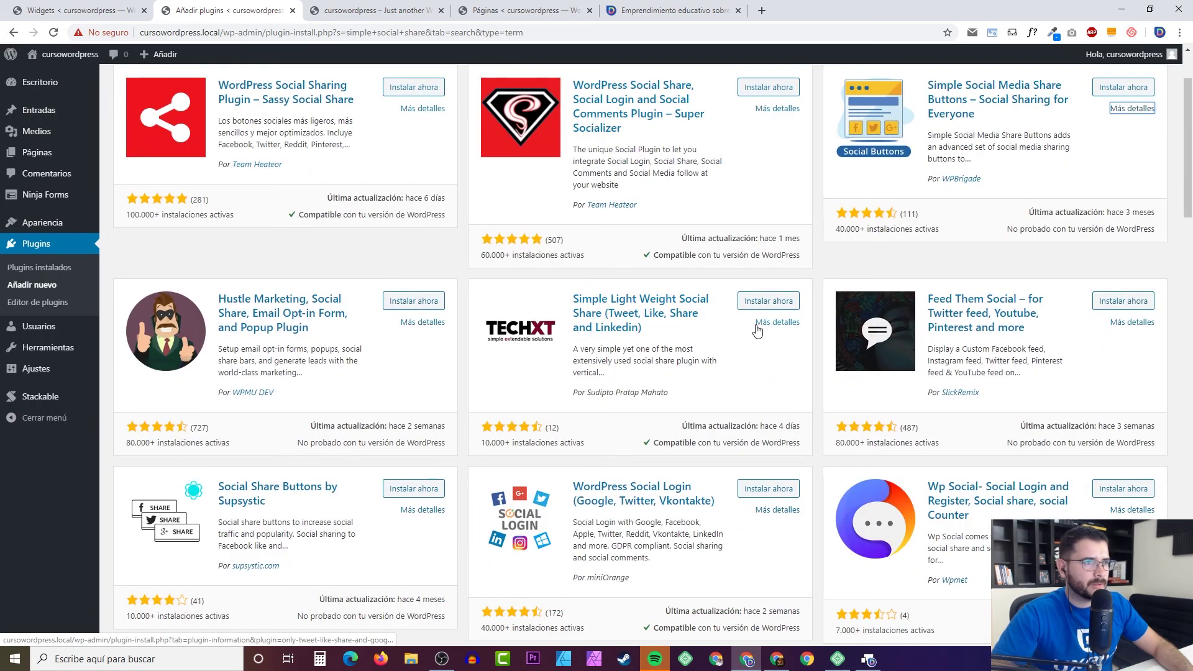
scroll(761, 326, down, 4)
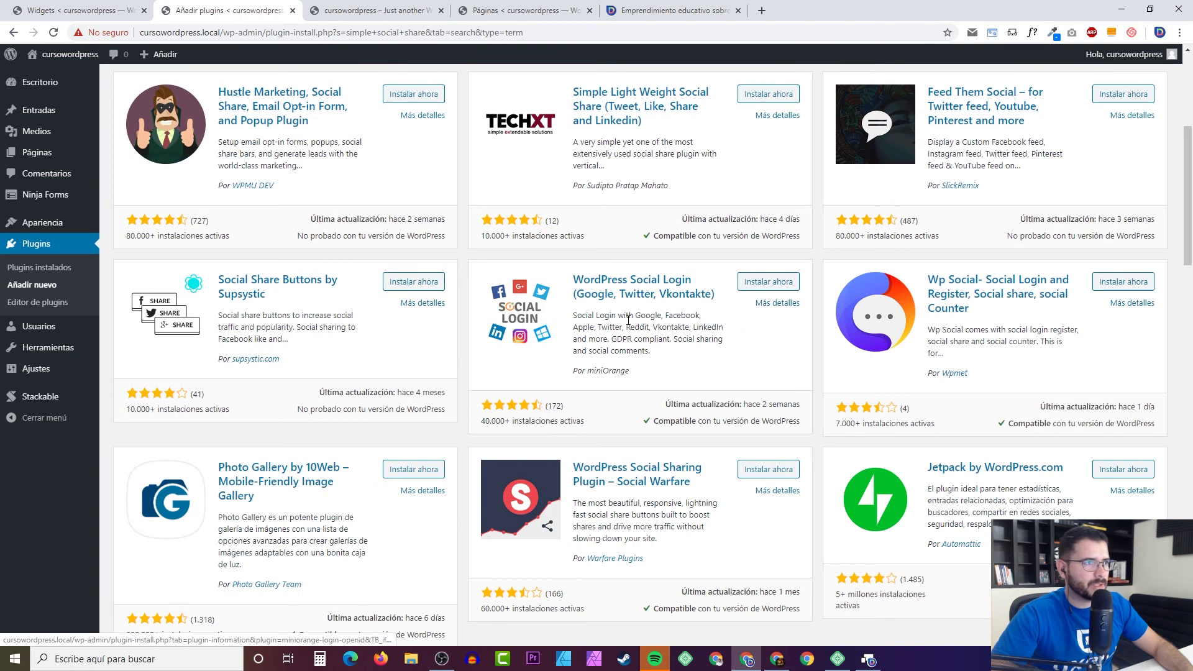
Step: Review the details of miniOrange's WordPress Social Login plugin, close them and examine further results of the search
click(777, 304)
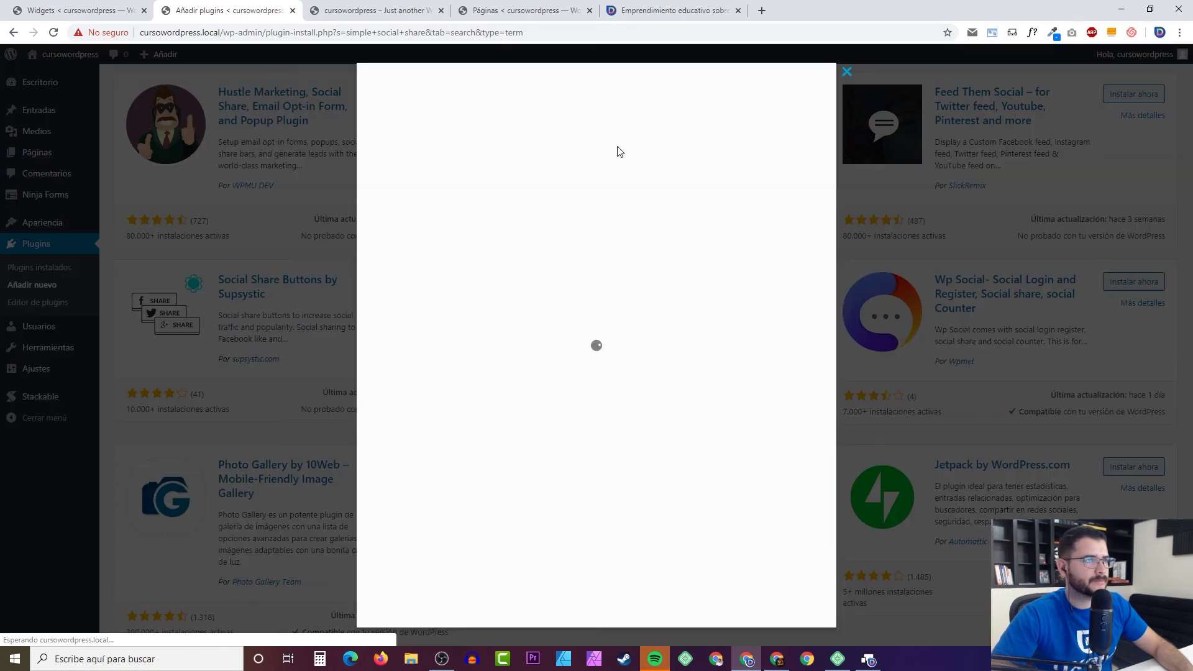
click(628, 230)
scroll(575, 297, down, 2)
scroll(576, 289, down, 5)
key(Escape)
scroll(670, 321, down, 8)
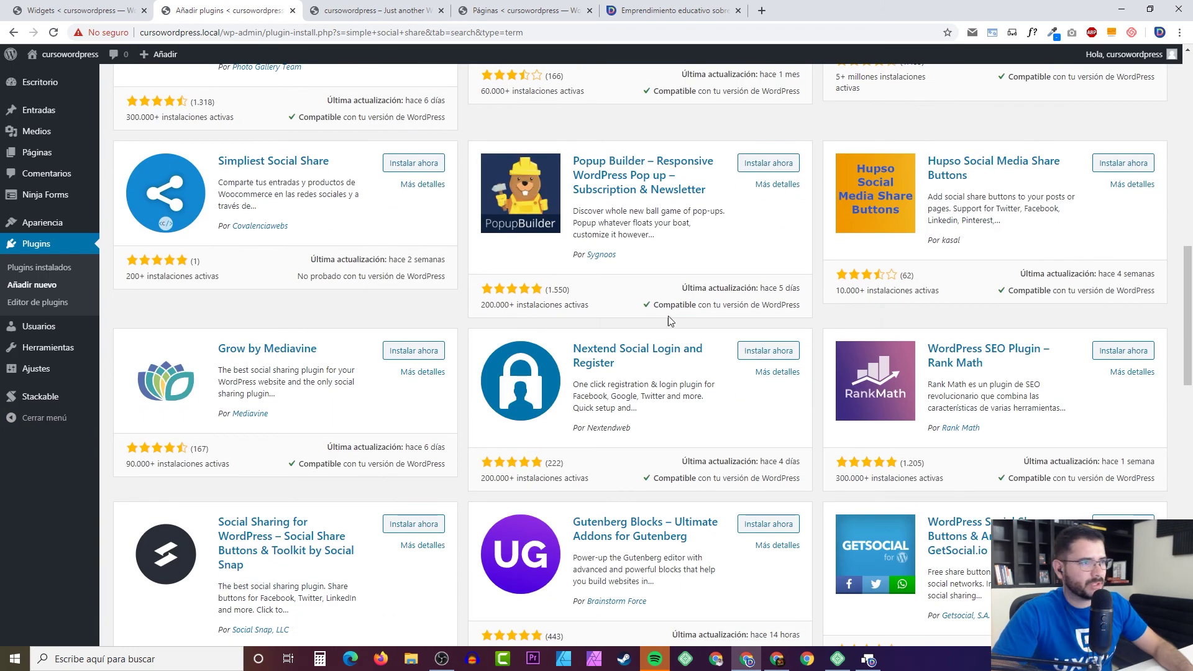
scroll(660, 312, down, 3)
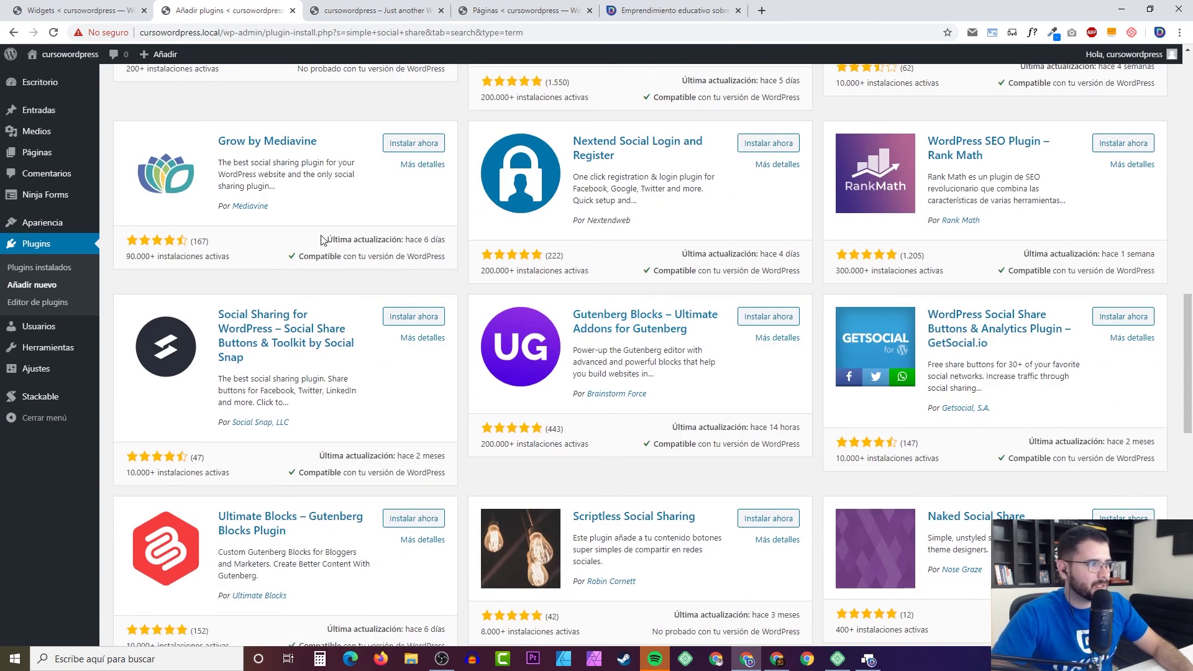
scroll(395, 251, up, 2)
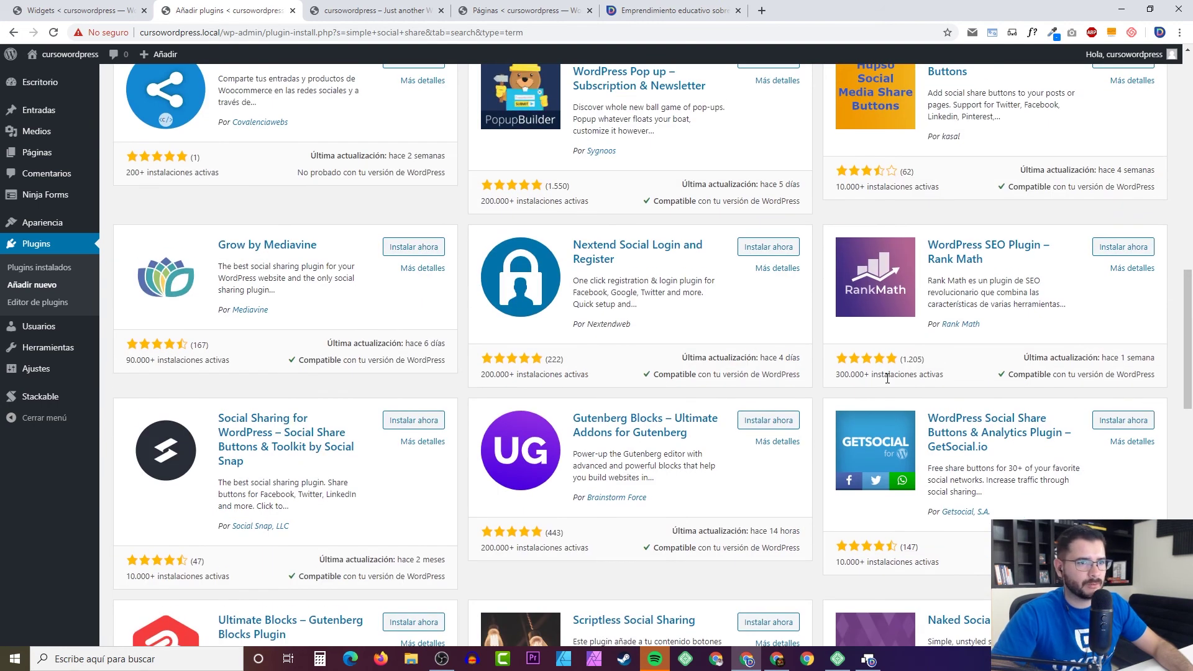
scroll(853, 374, up, 5)
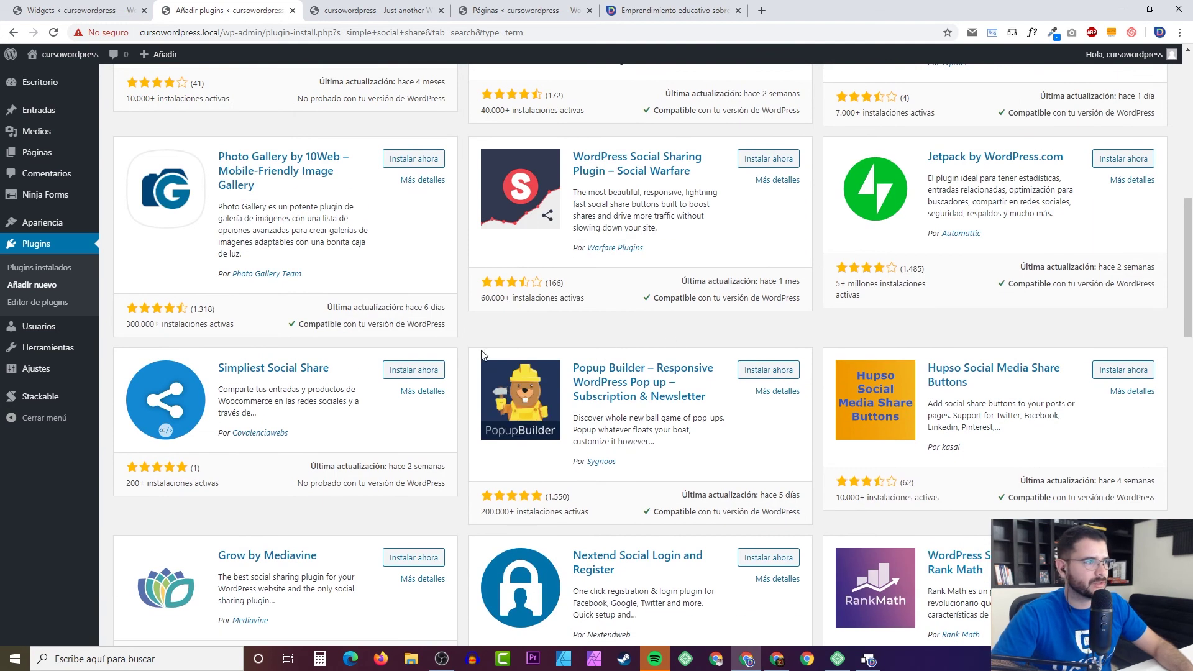
Step: Review the settings screenshot in the details of the Simpliest Social Share plugin, then close them
click(416, 396)
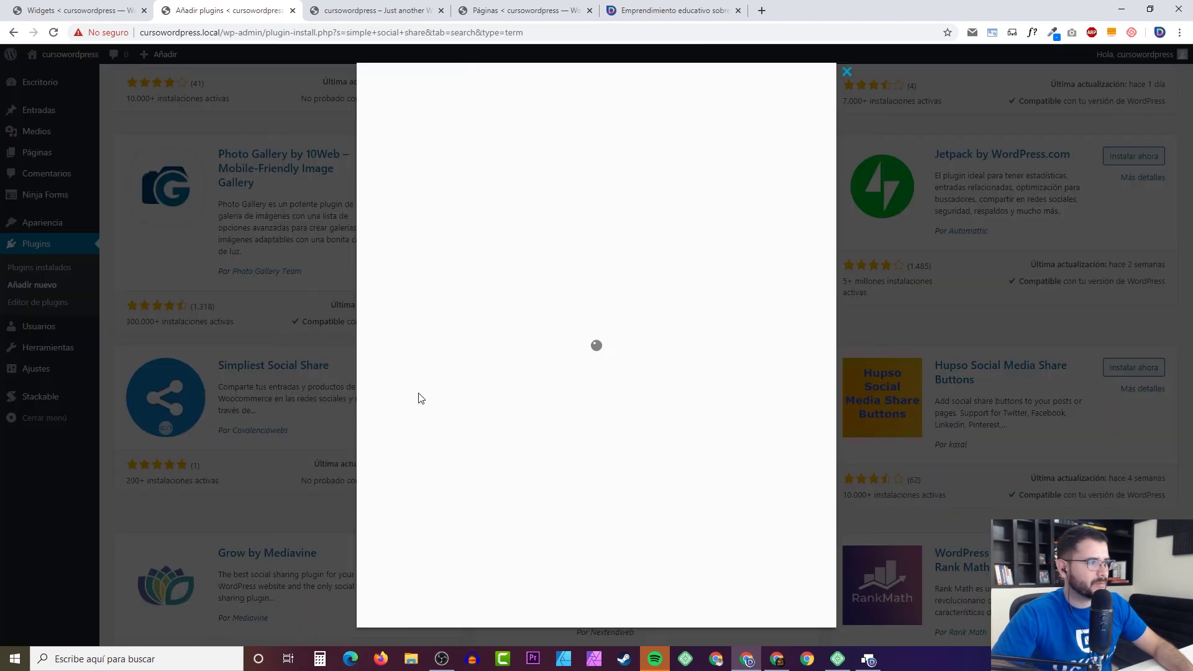
click(610, 111)
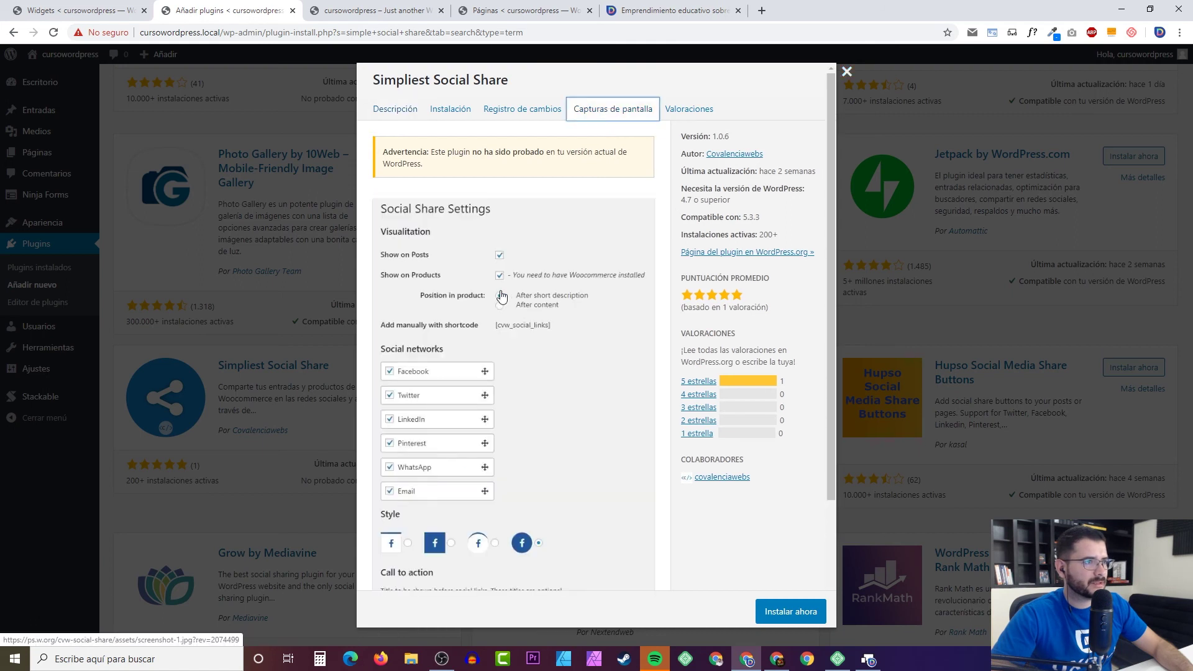
scroll(527, 290, down, 3)
scroll(528, 290, up, 3)
scroll(541, 294, down, 3)
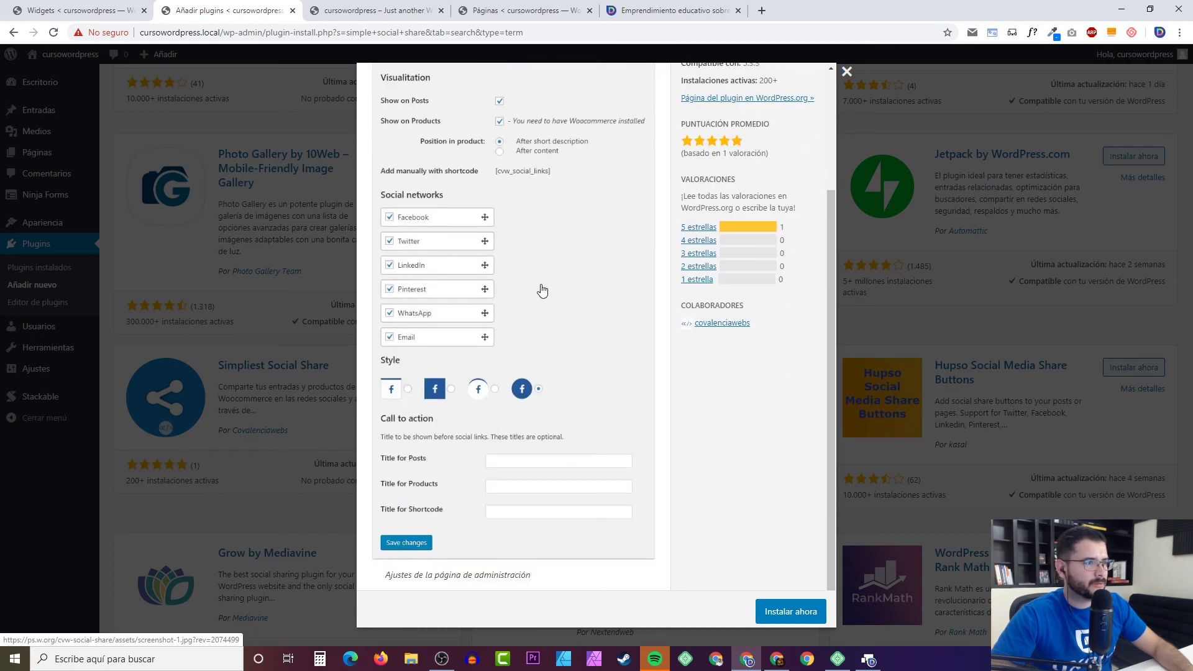
key(Escape)
Step: Change the plugin search to "widget social share"
scroll(419, 274, up, 10)
drag(1098, 120, 920, 121)
text(wi)
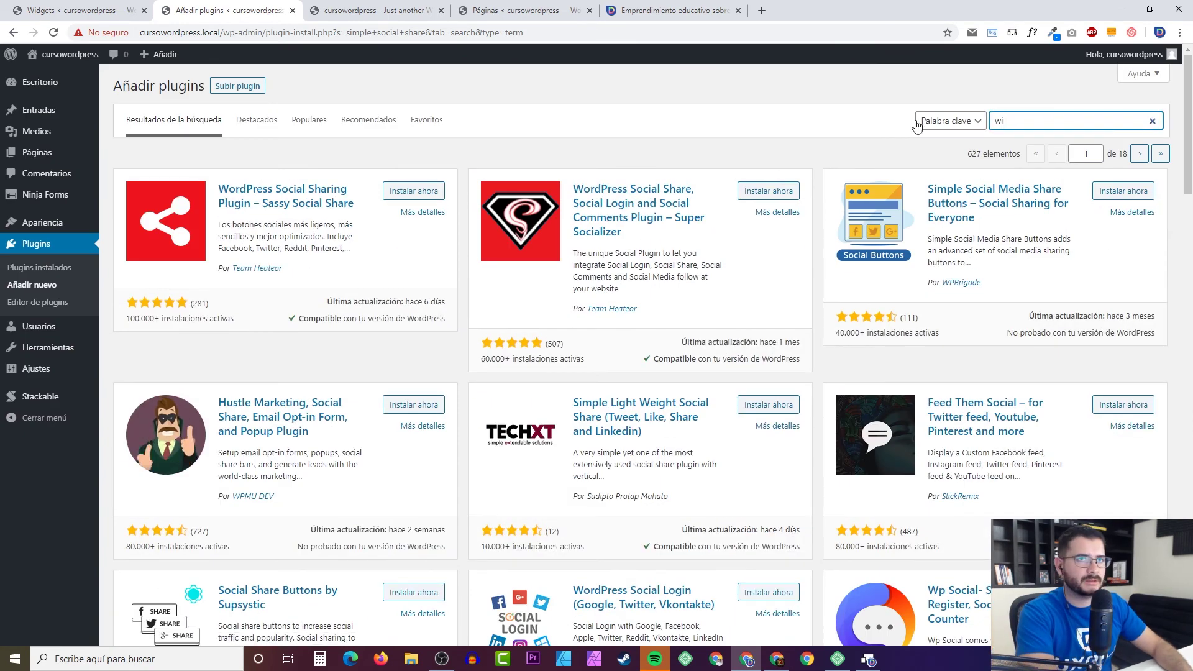
text(dget sou)
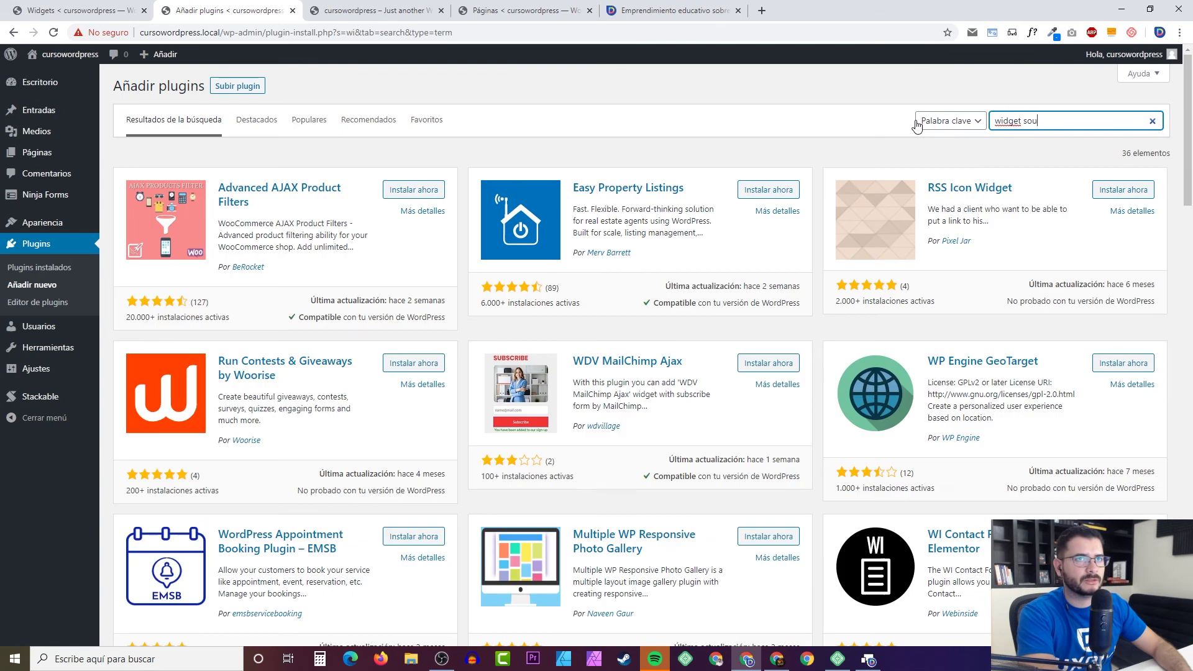
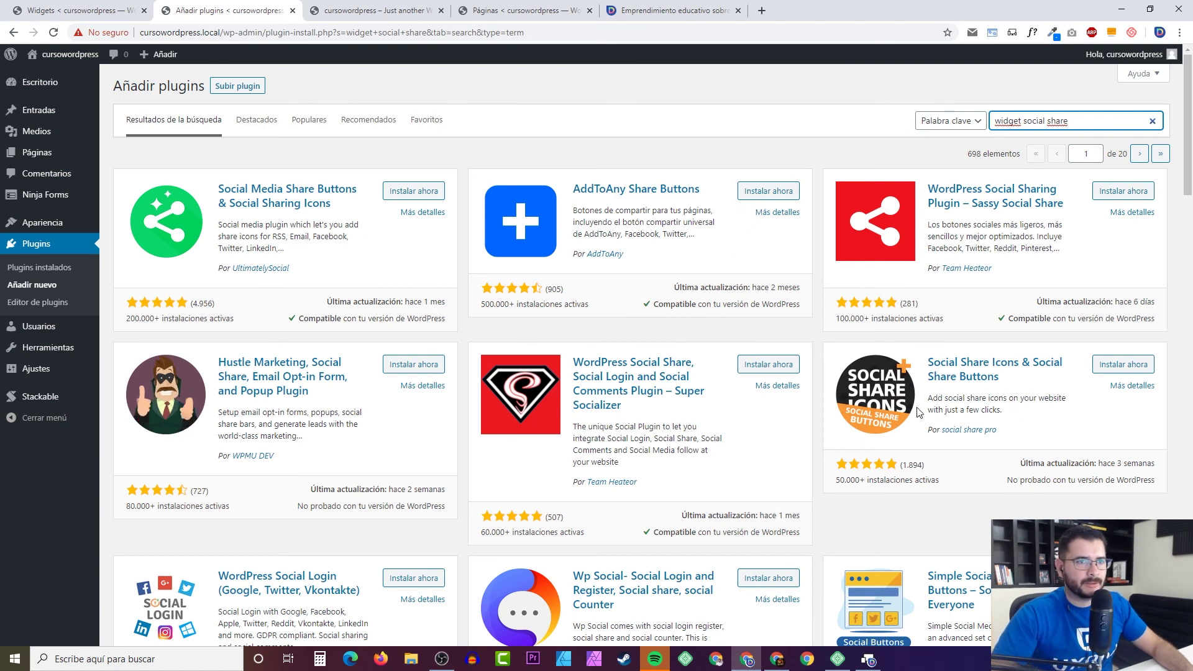
Step: Review the screenshots of the Social Share Icons & Social Share Buttons plugin, close its details and read its short description
click(1132, 386)
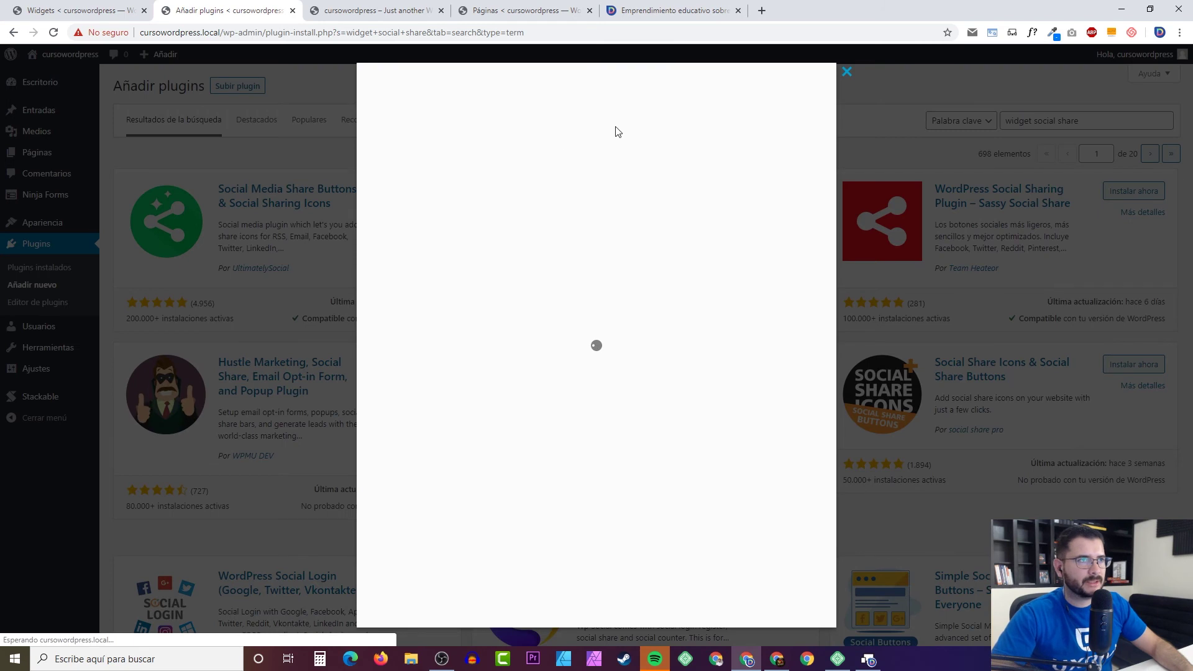
click(631, 230)
scroll(595, 306, down, 5)
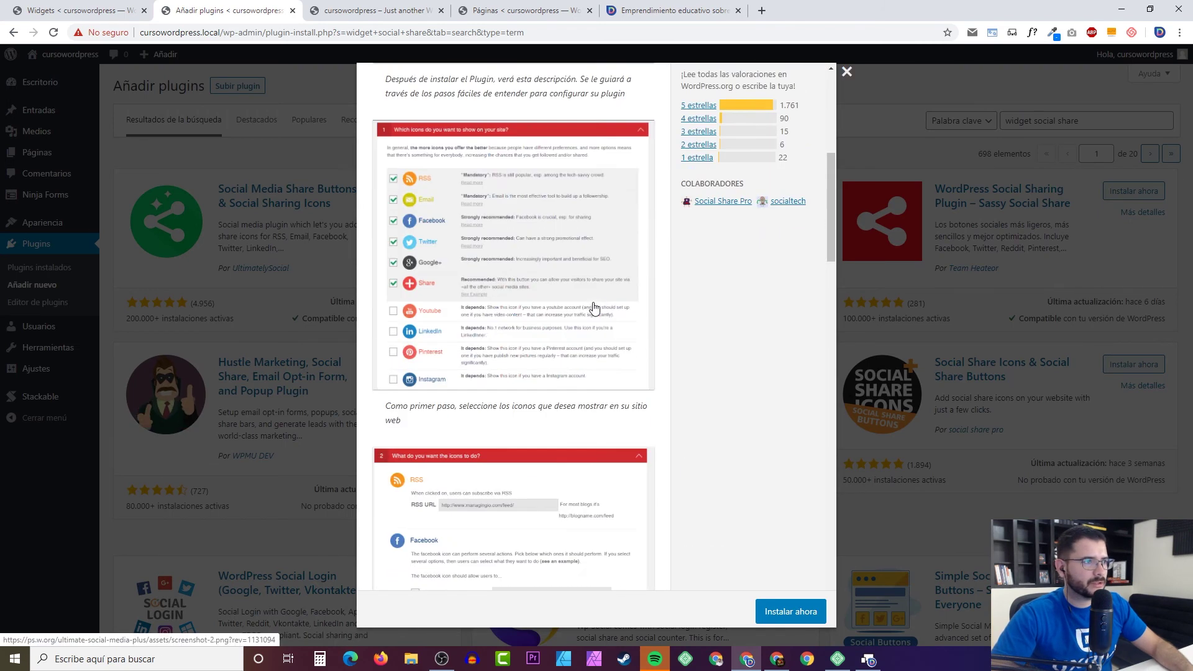
scroll(610, 285, down, 6)
click(951, 401)
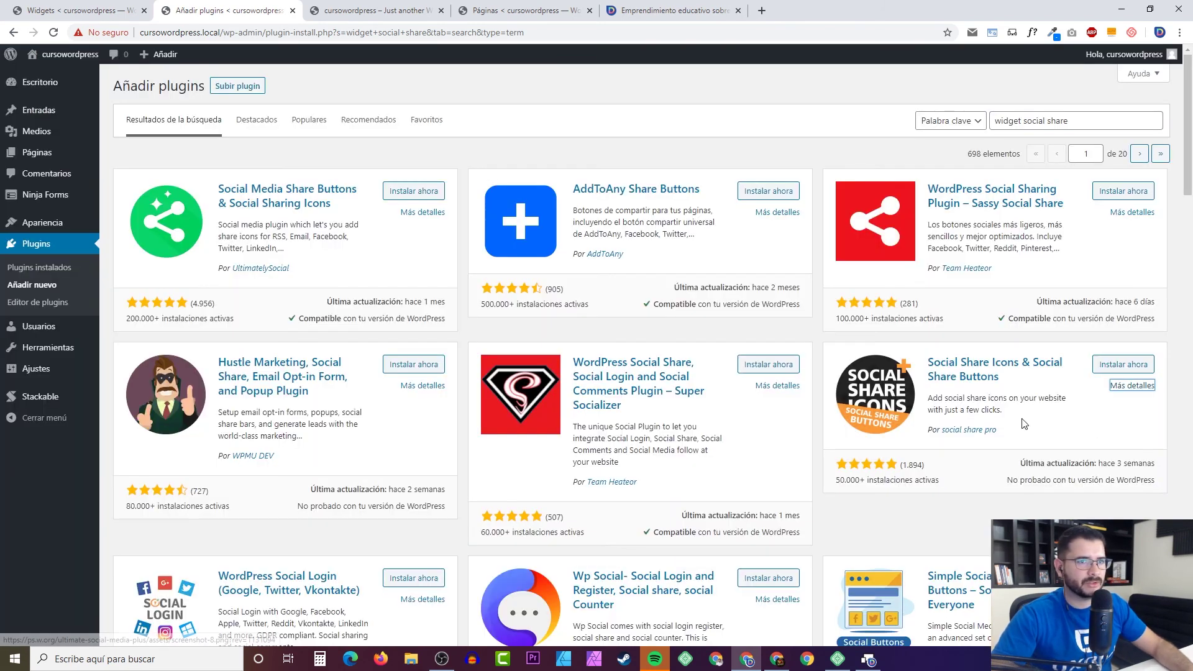
drag(951, 401, 1021, 415)
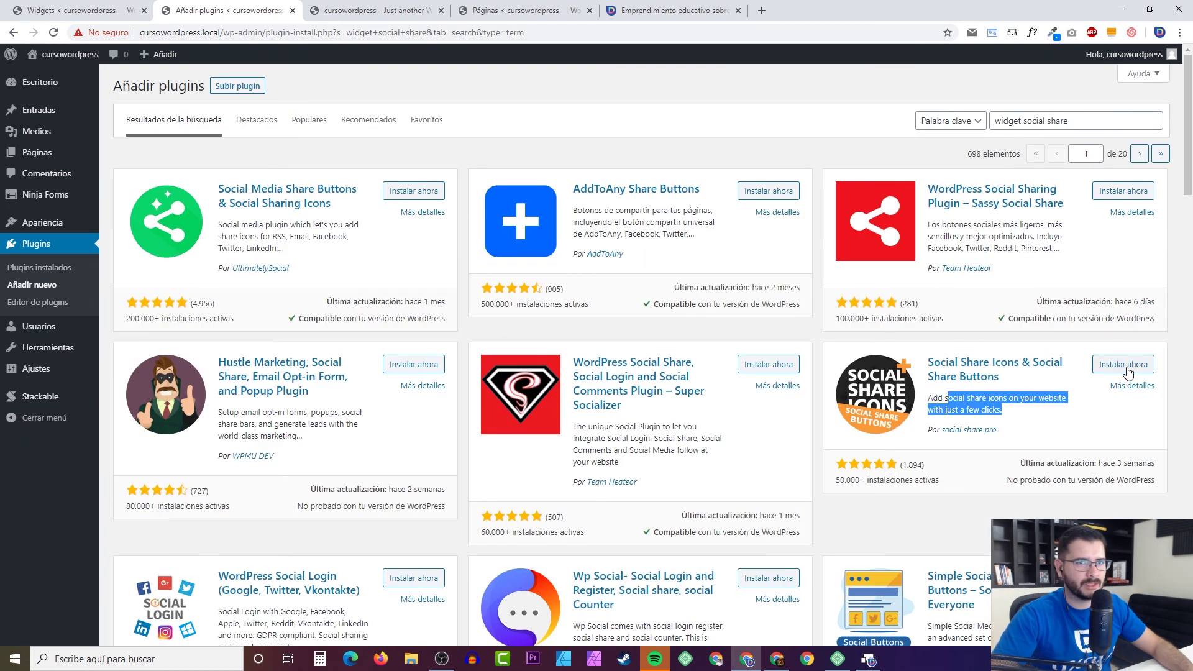
Step: Install and activate the Social Share Icons & Social Share Buttons plugin, skipping its request for alerts and diagnostic tracking
click(1126, 366)
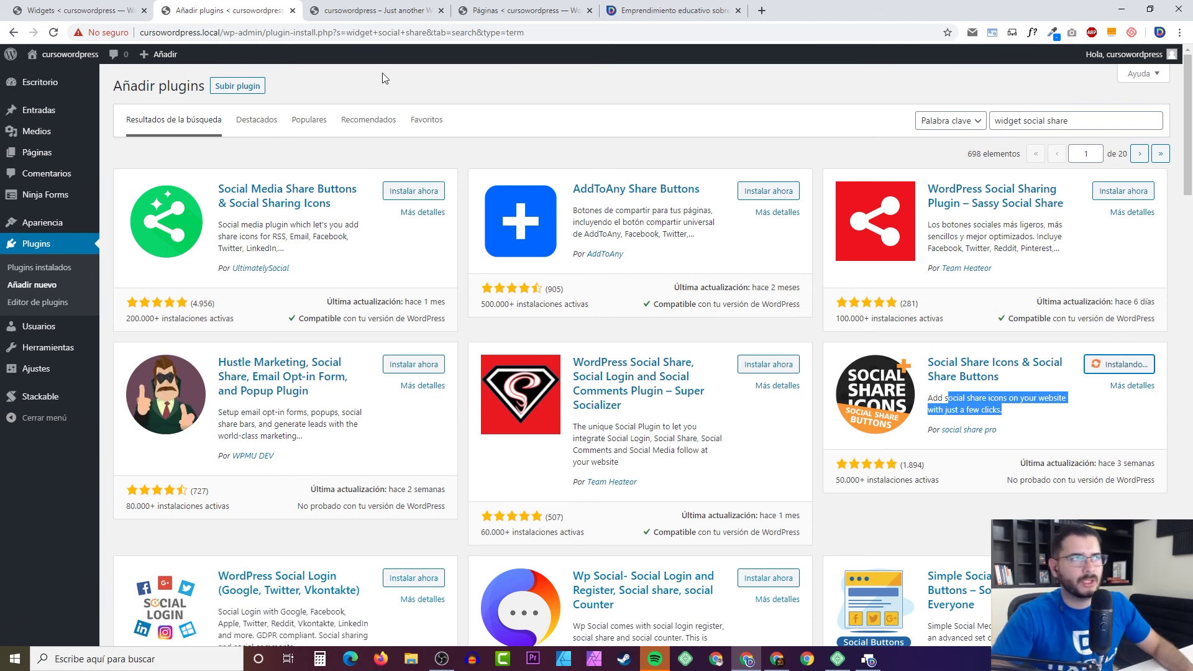
click(348, 10)
click(509, 11)
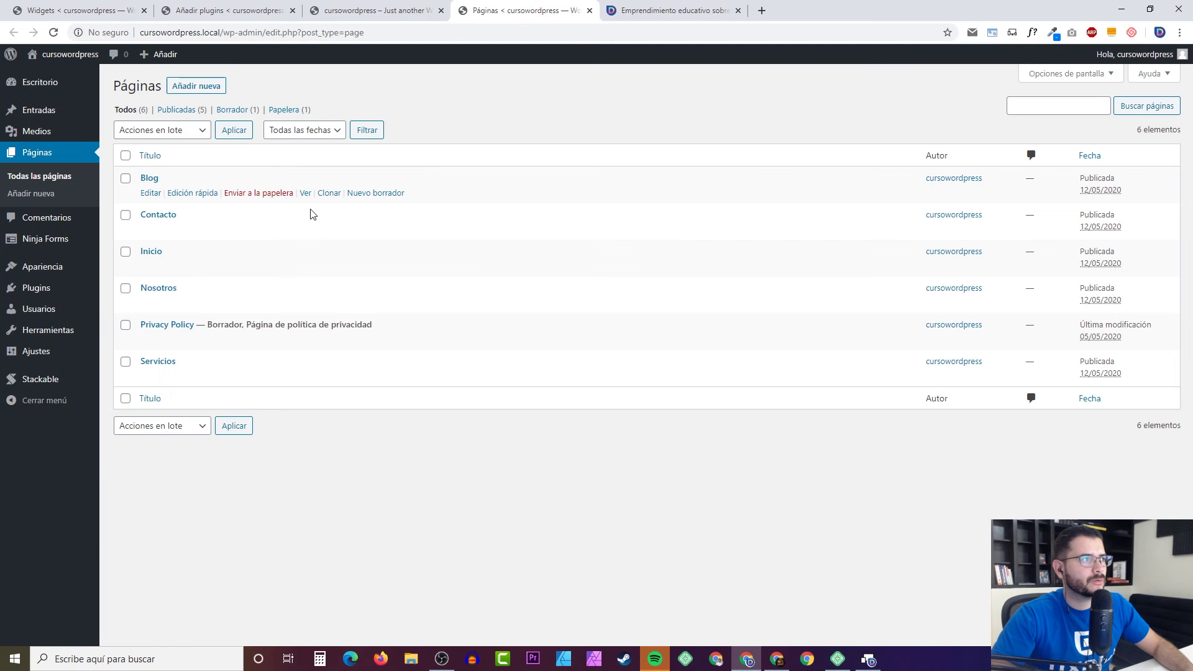
click(347, 7)
click(226, 9)
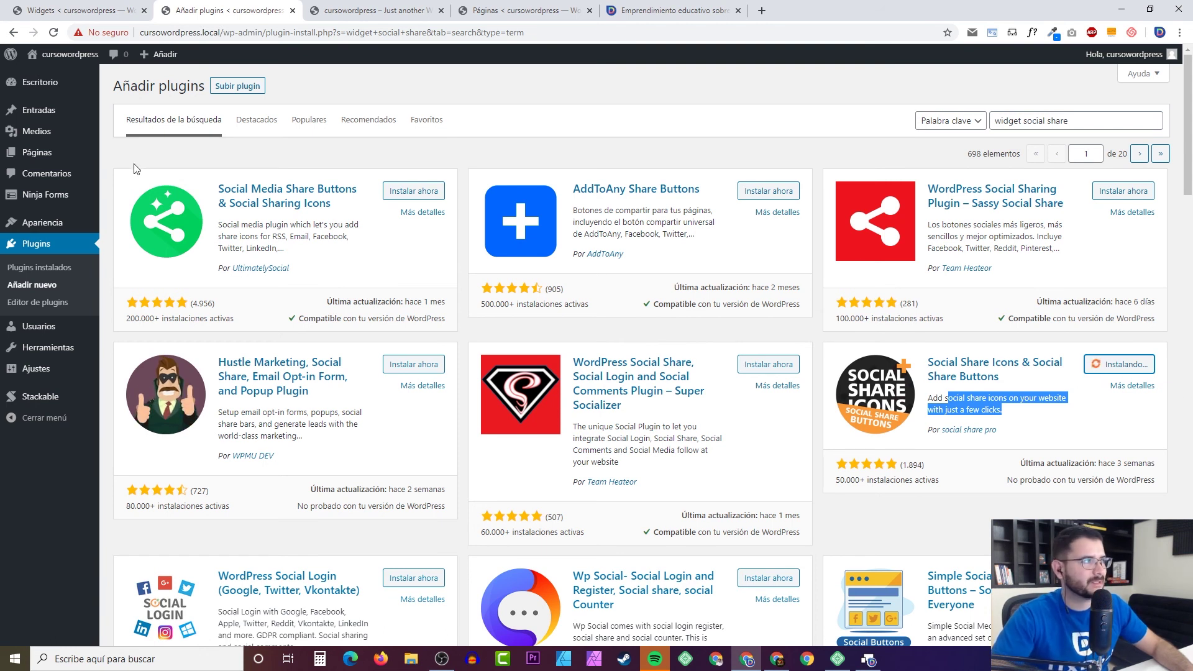
scroll(248, 205, down, 4)
scroll(315, 223, up, 4)
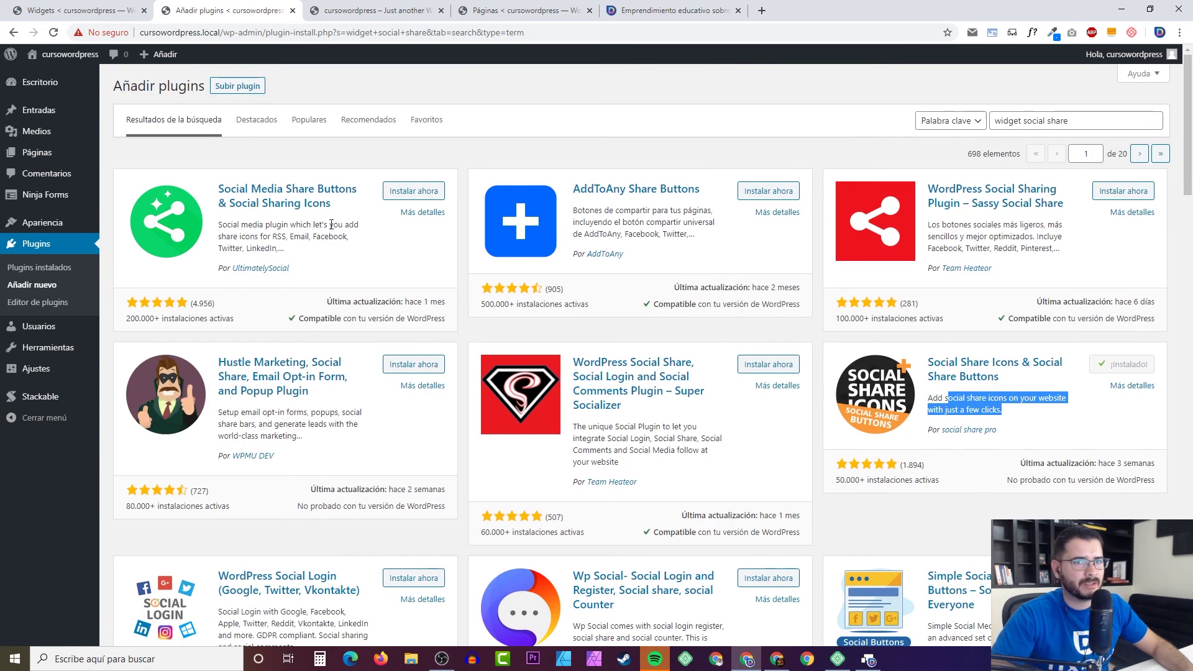
click(1135, 372)
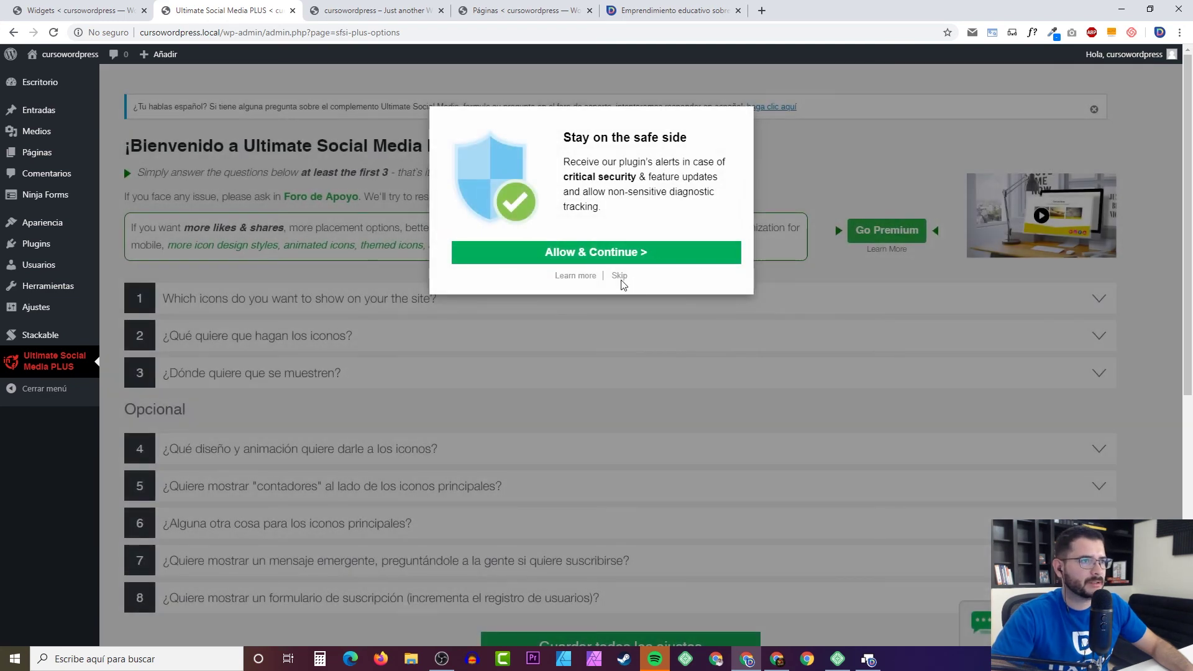
click(622, 280)
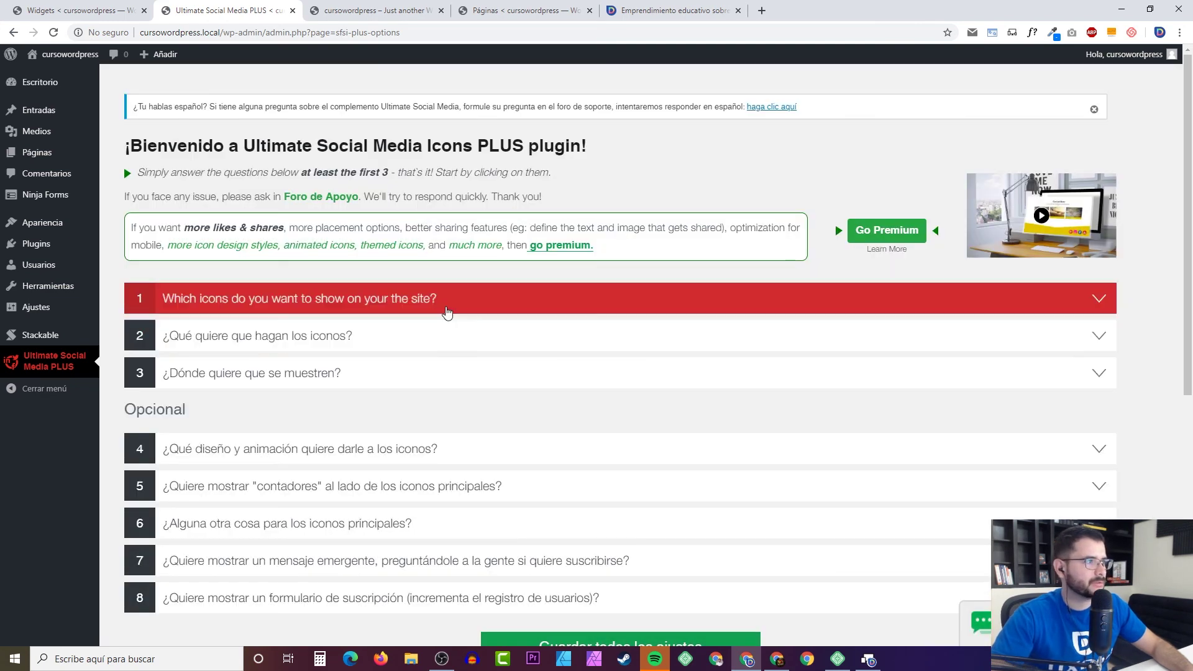
Step: Examine the plugin's settings for which icons to show and what they do, then collapse both sections
click(318, 306)
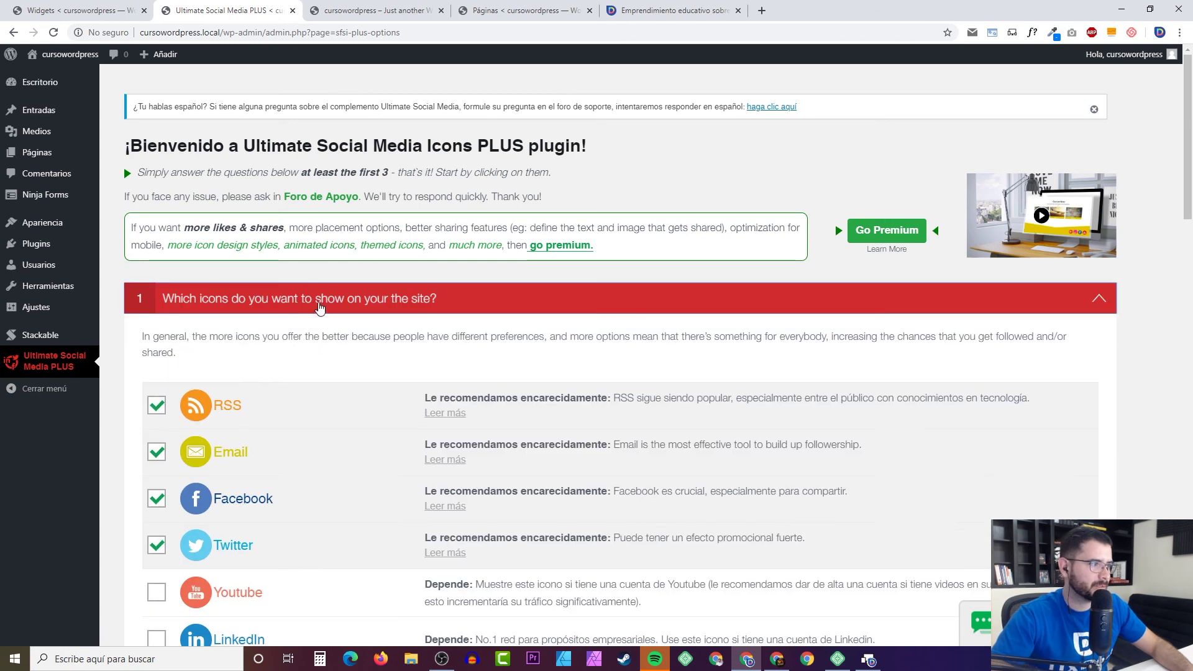
scroll(319, 307, down, 5)
scroll(336, 249, up, 3)
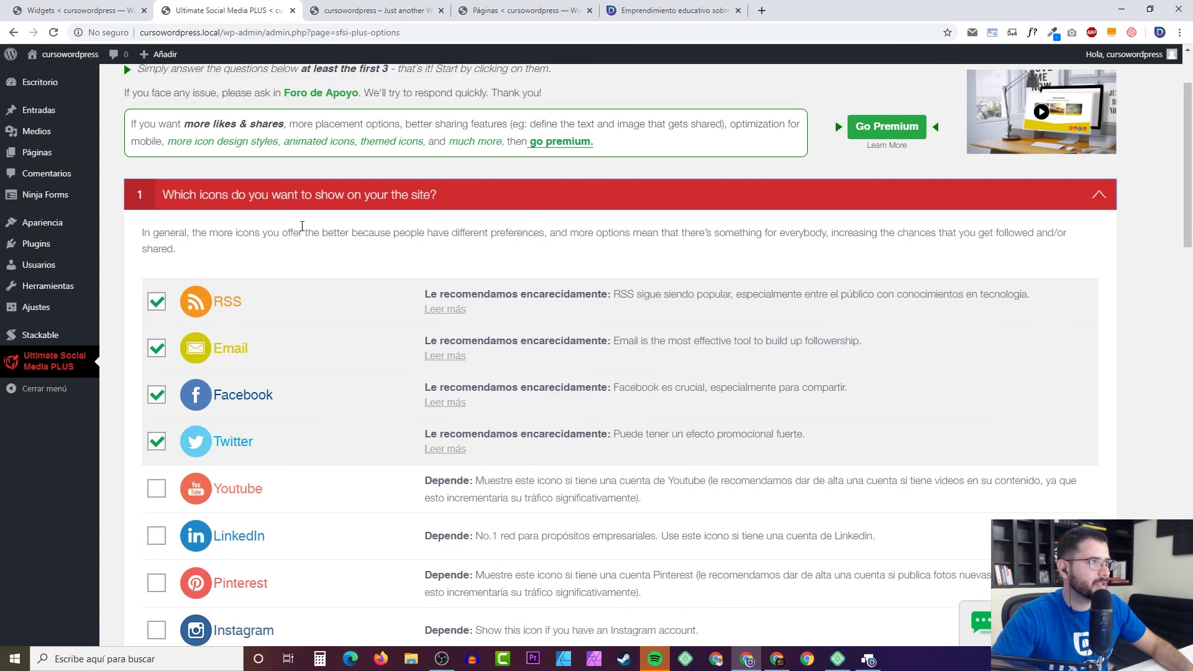
click(307, 198)
click(315, 242)
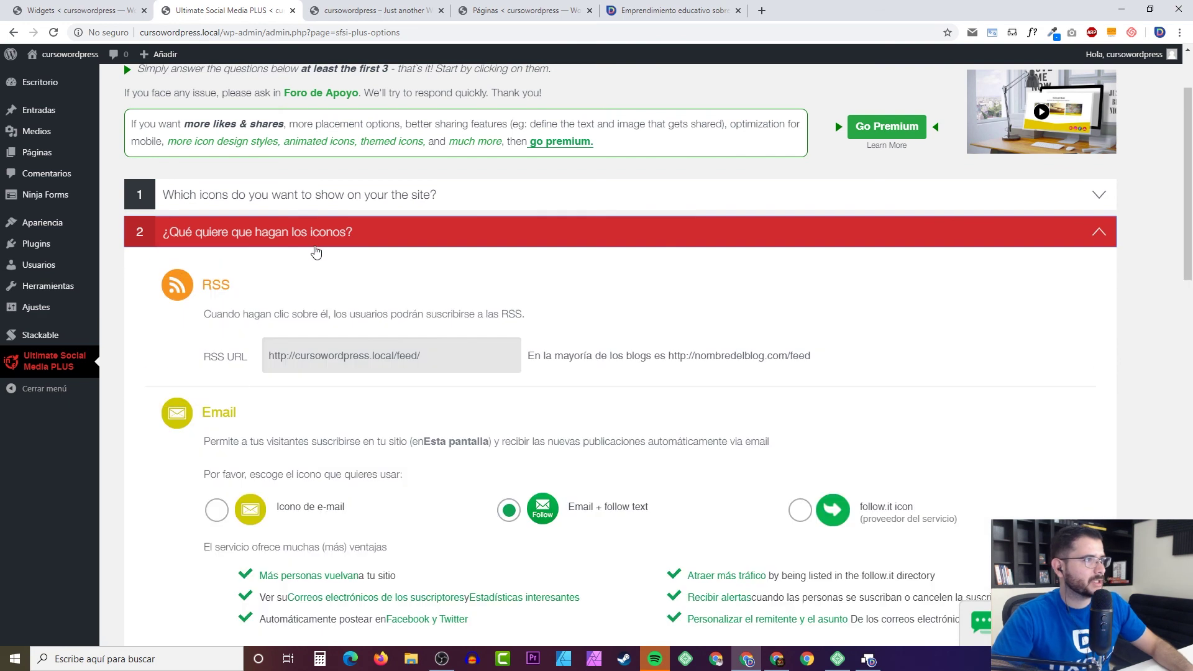
scroll(187, 280, down, 3)
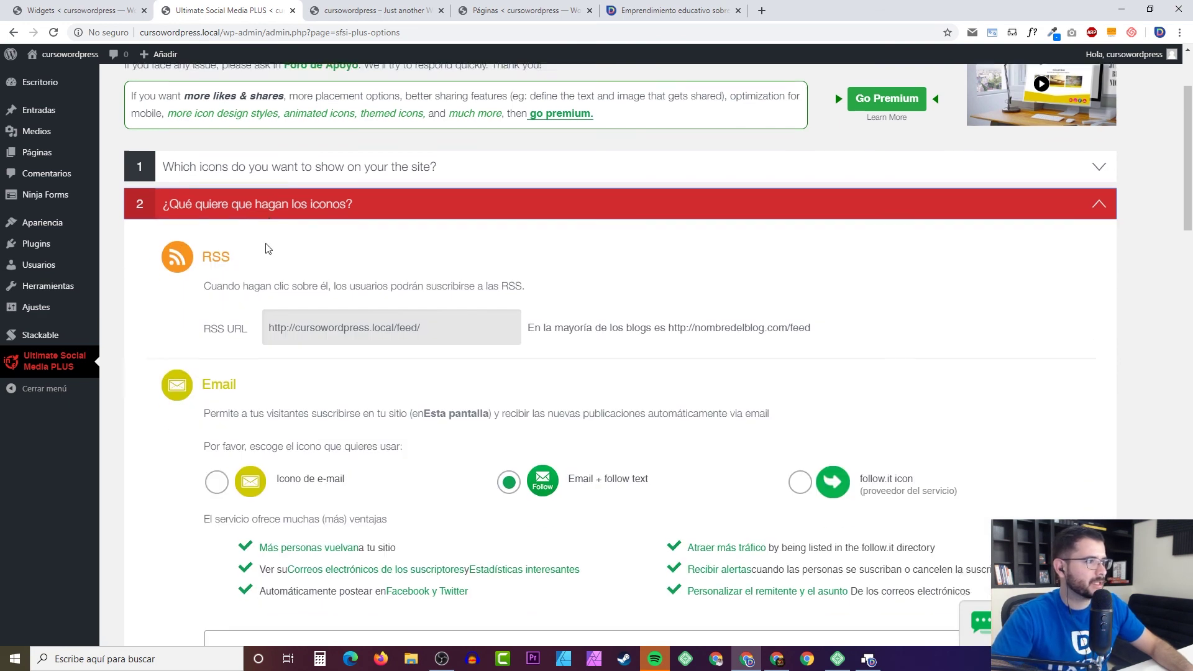
scroll(675, 328, up, 5)
click(251, 298)
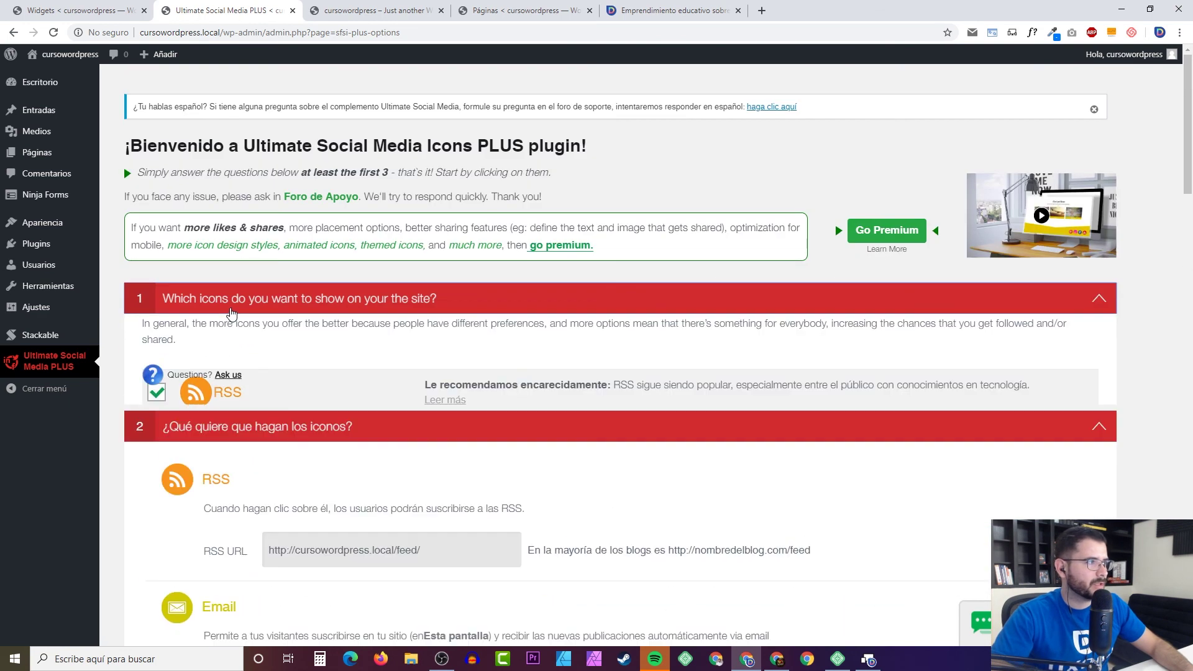
click(249, 299)
click(243, 336)
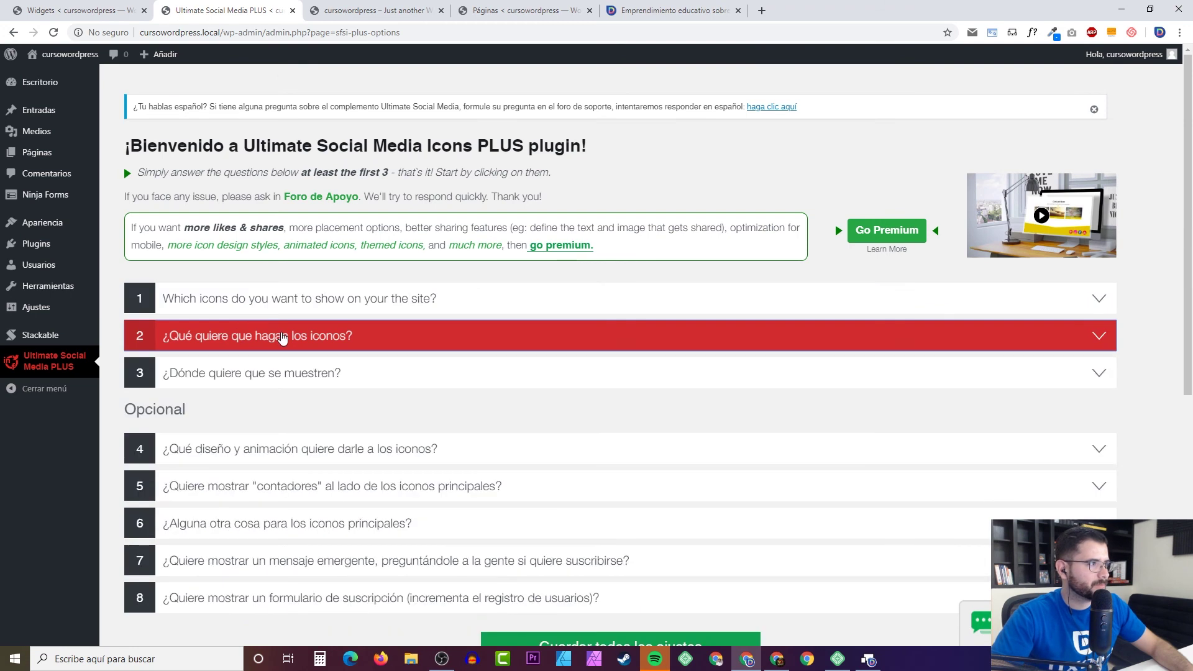
Step: In the icon placement settings, disable floating over the website's pages, enable display through a widget and keep display before or after articles
click(306, 373)
scroll(348, 366, down, 3)
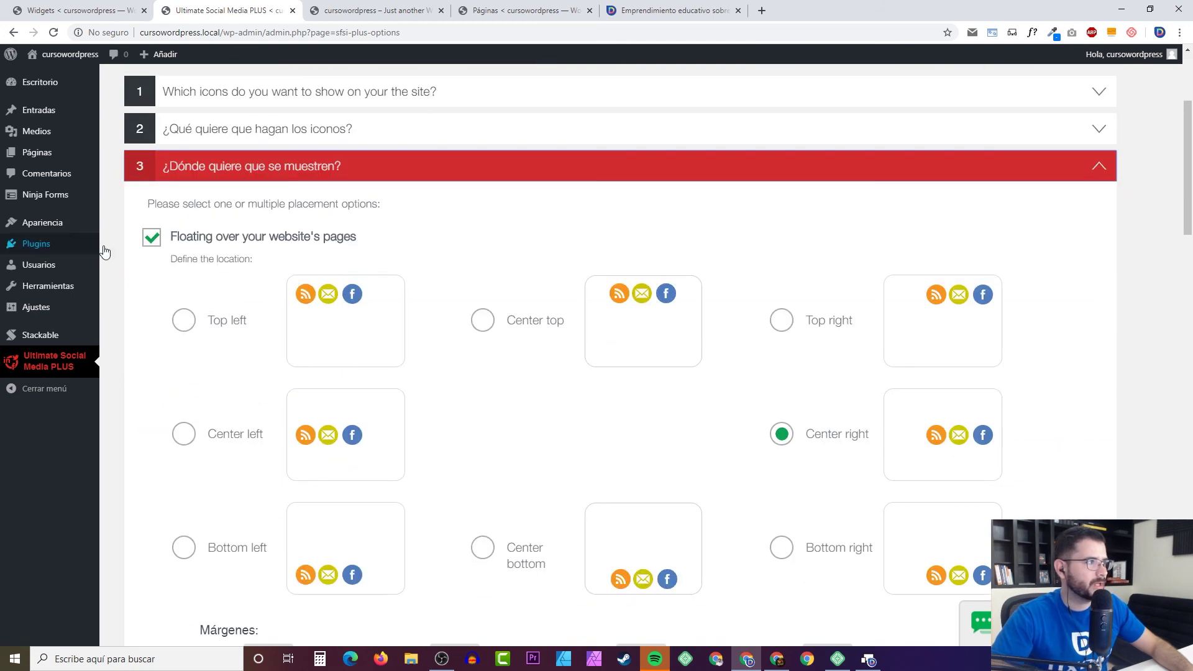
click(151, 243)
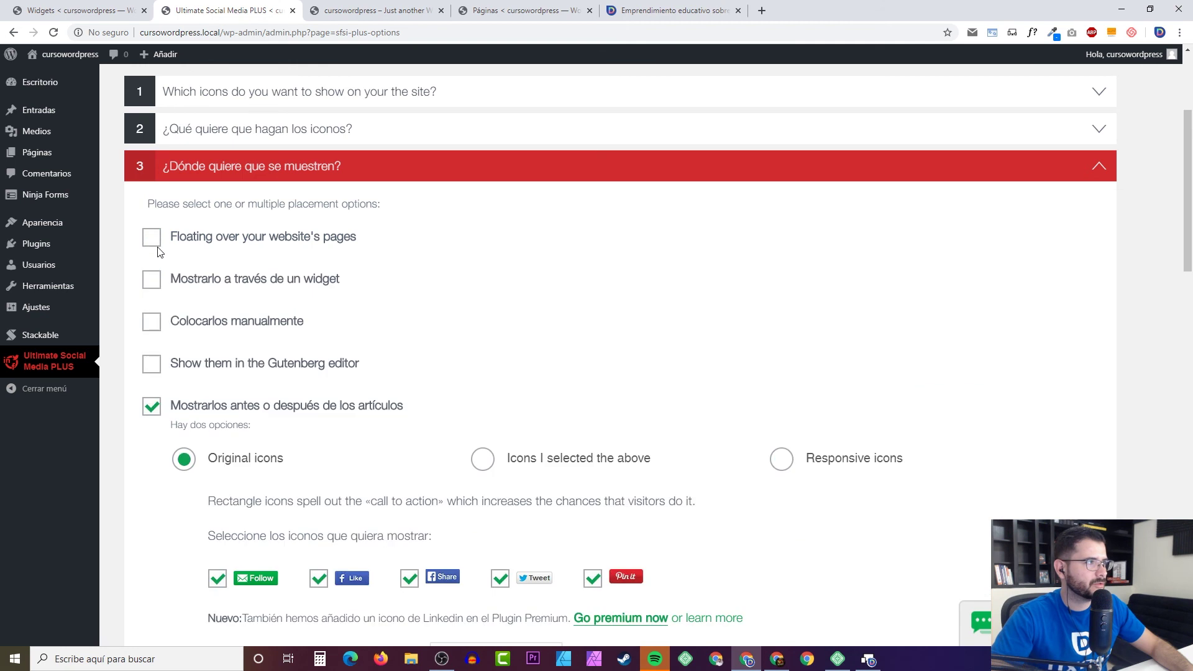
click(154, 283)
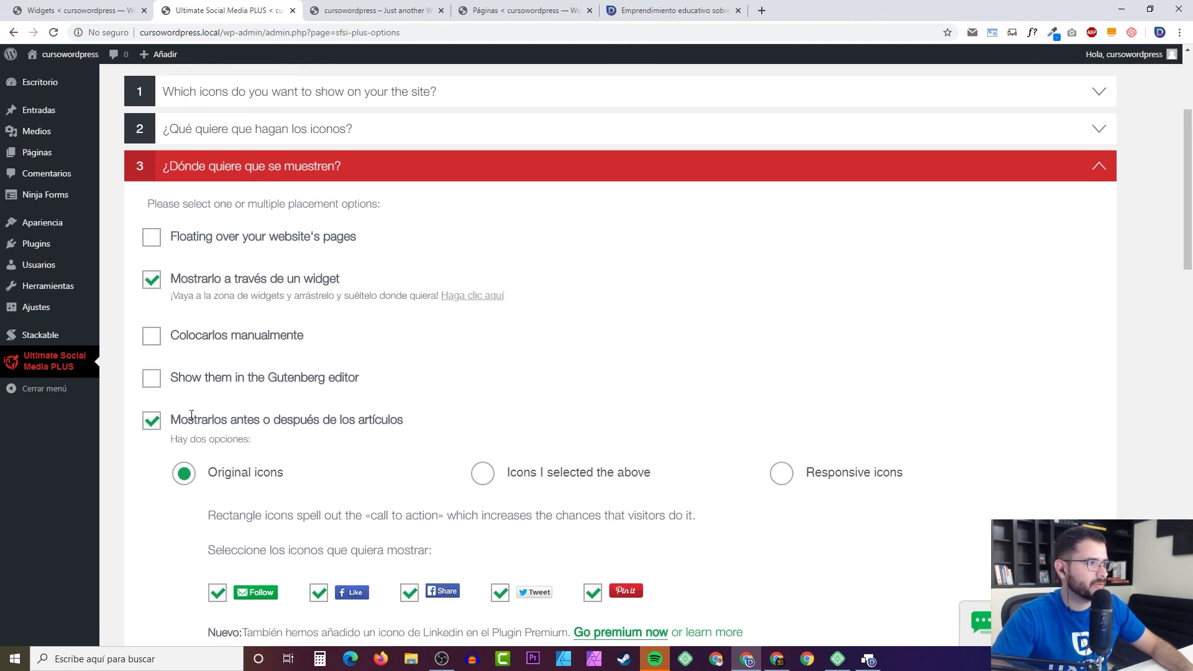
click(152, 422)
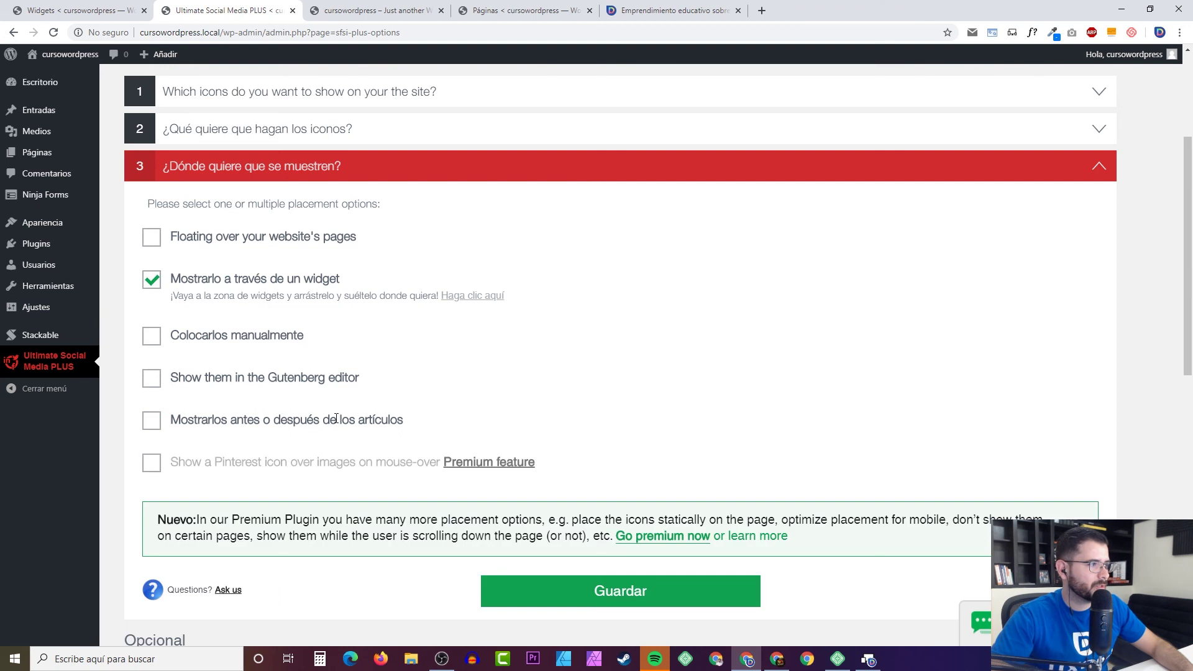
click(166, 428)
Step: Check the options for icons shown before or after articles and save all the plugin settings
scroll(248, 424, down, 3)
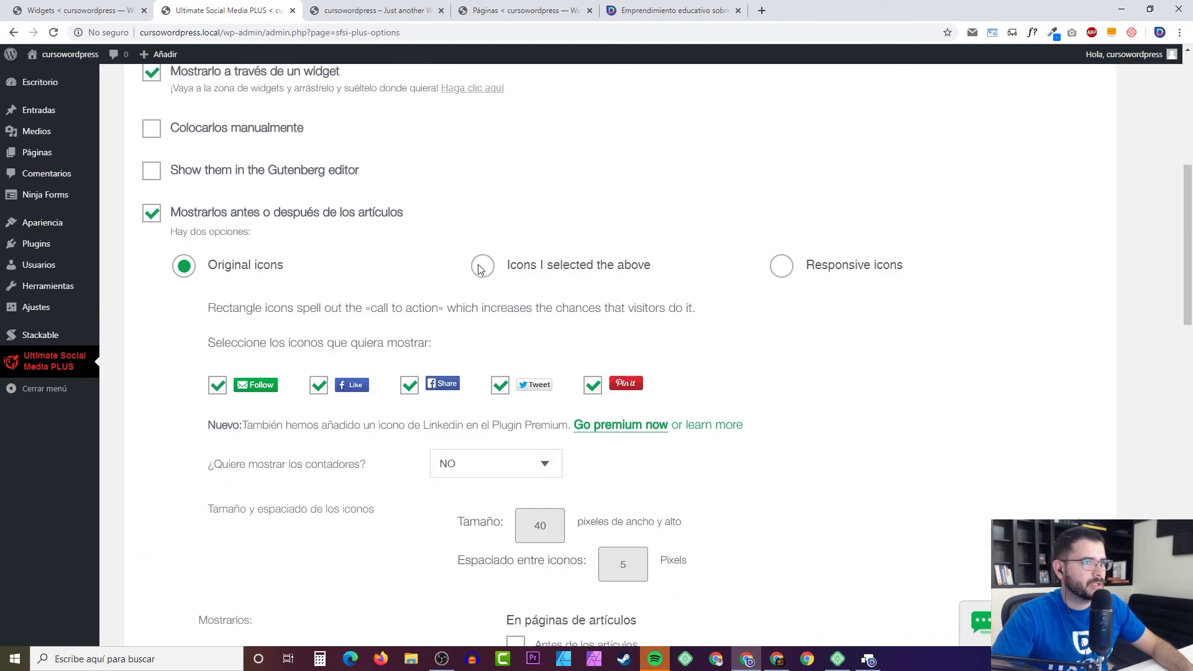
scroll(416, 290, down, 15)
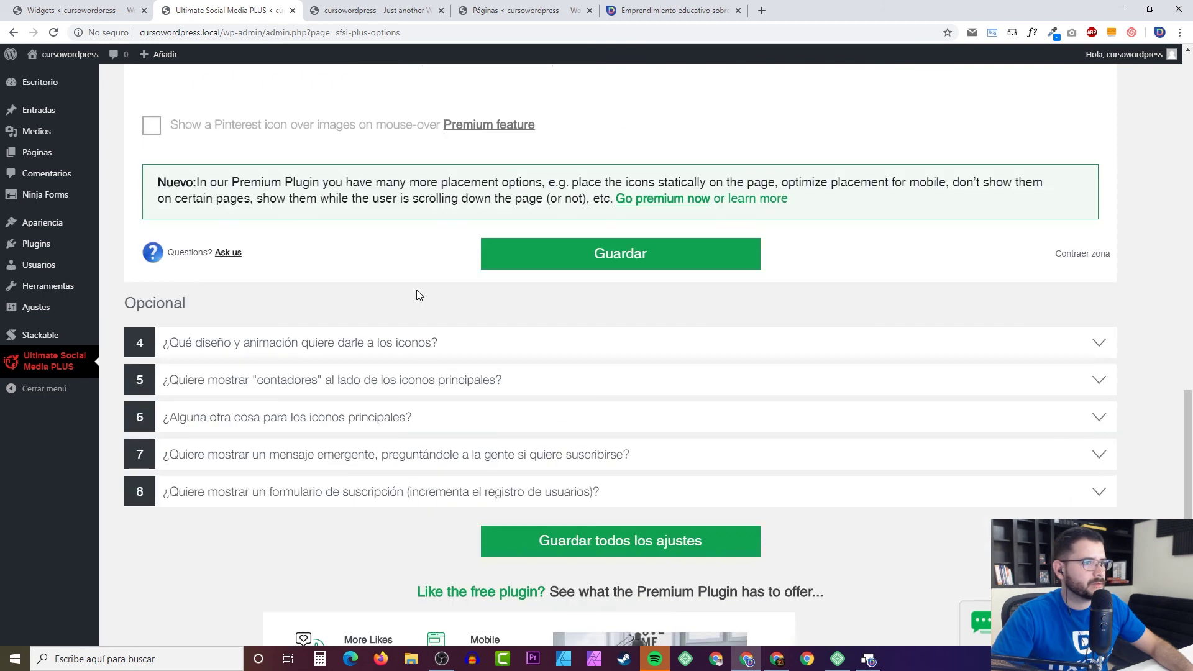
scroll(581, 362, up, 10)
scroll(581, 362, down, 6)
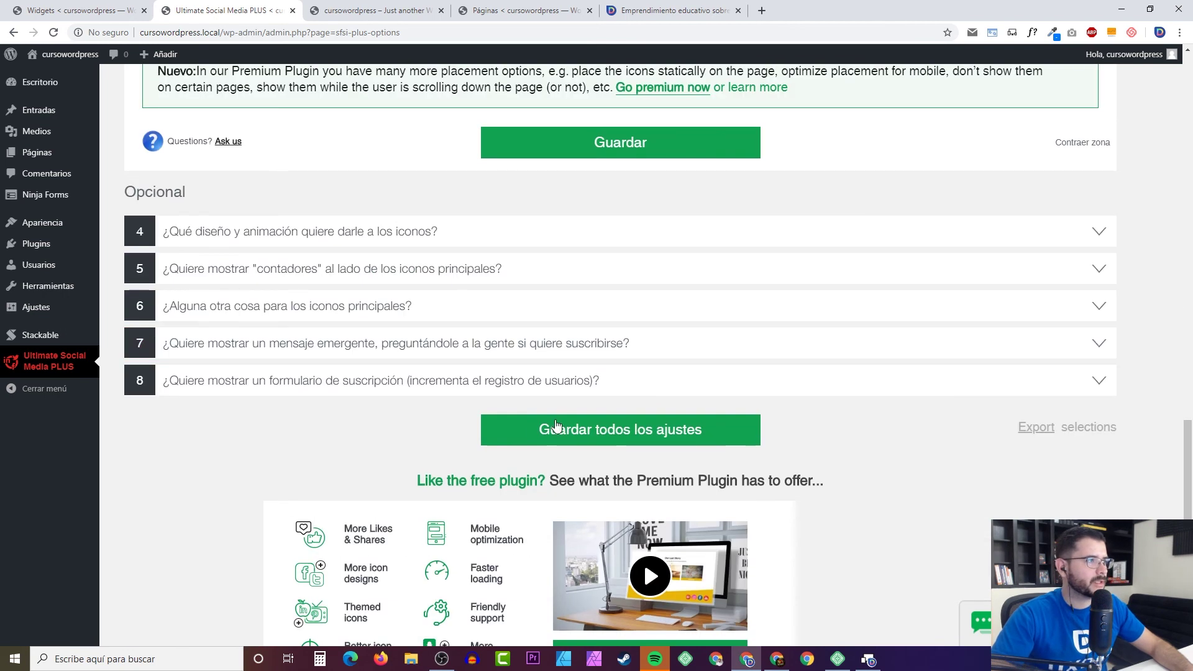
click(599, 433)
scroll(519, 319, up, 8)
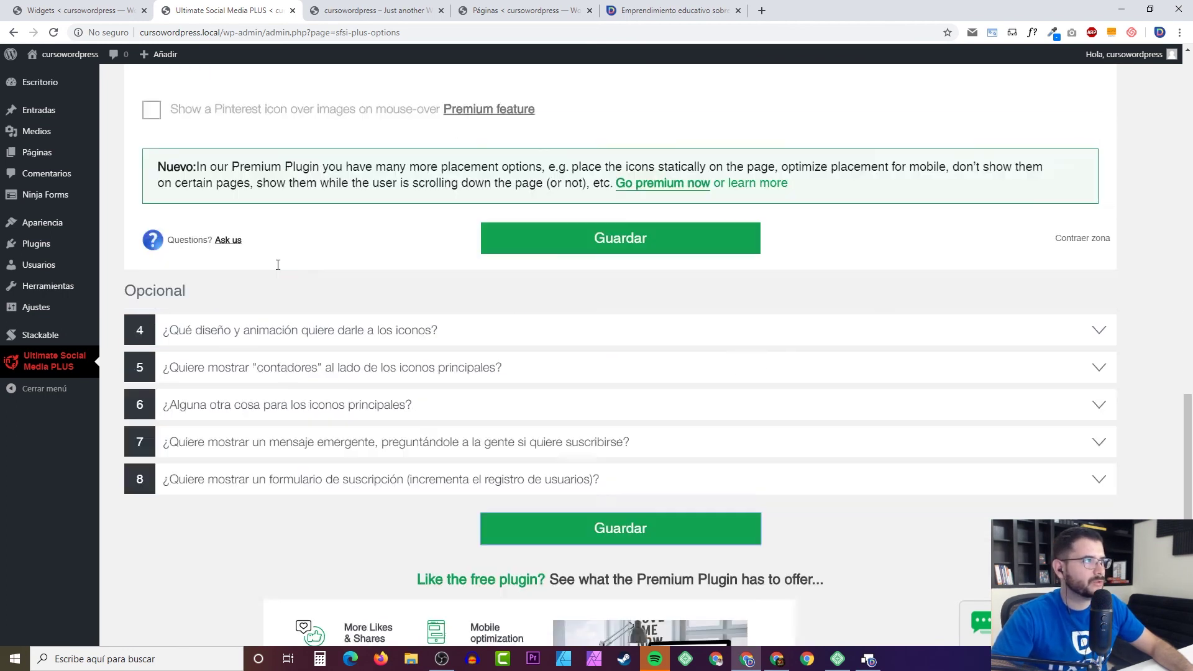
Step: Open the site's Widgets page, check where the subscribe form widget can be placed and expand the Pie de página #2 area
mouse_move(25, 244)
scroll(138, 258, down, 6)
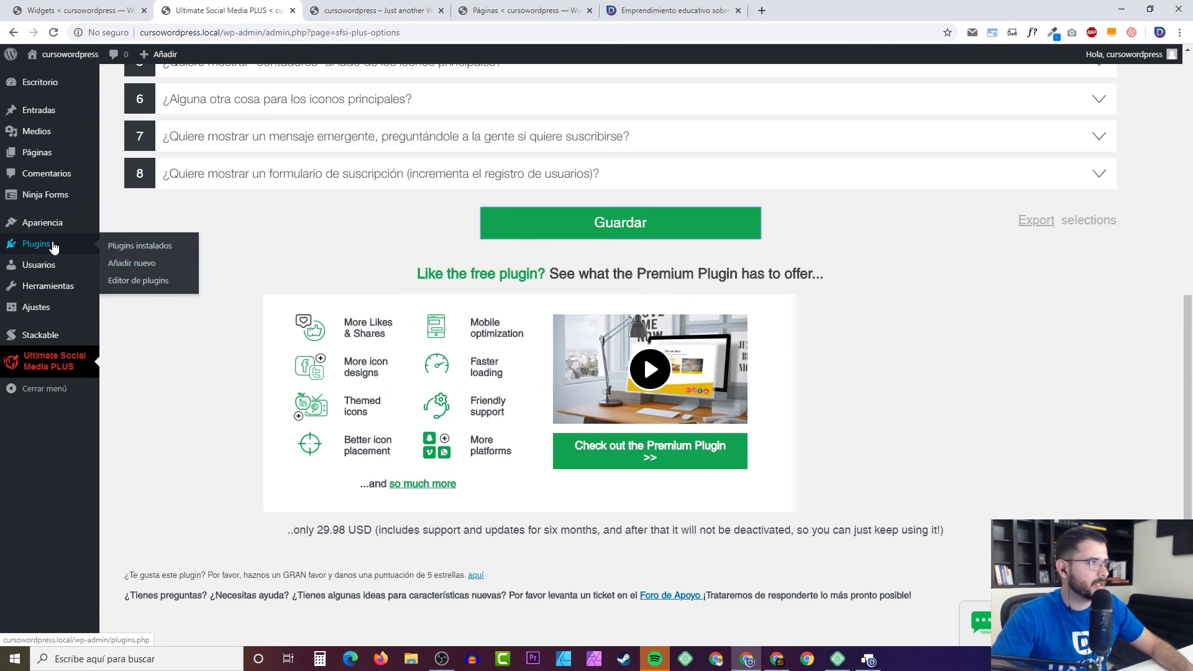
click(136, 280)
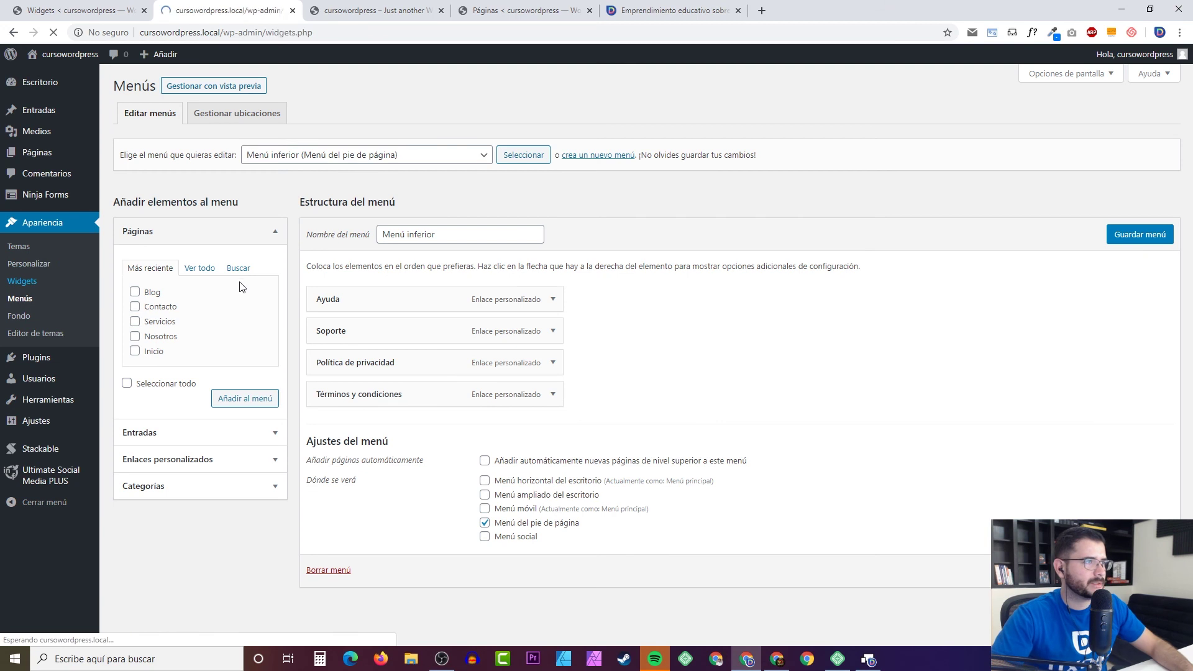
scroll(301, 289, down, 3)
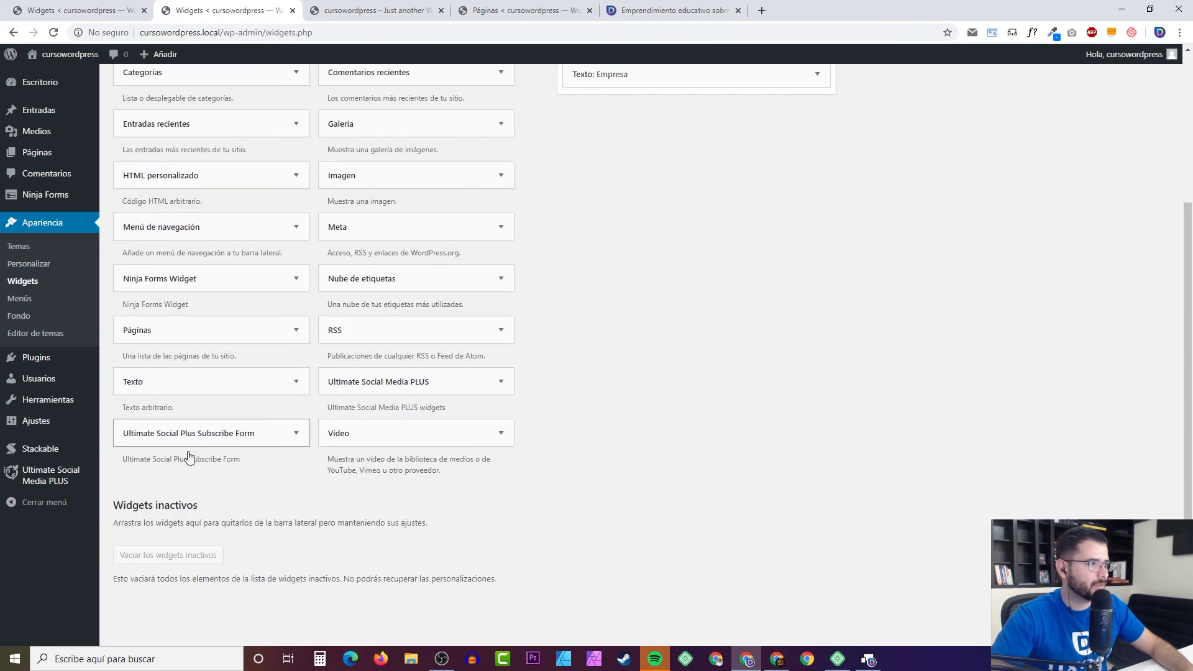
click(304, 451)
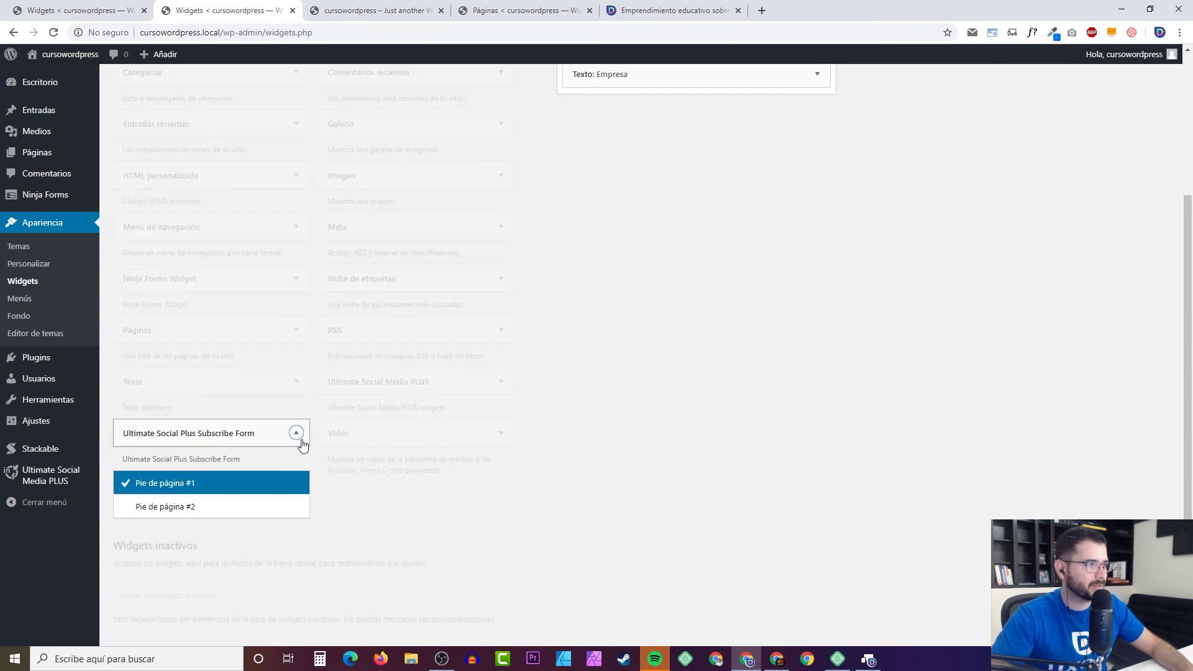
click(298, 441)
scroll(613, 400, up, 3)
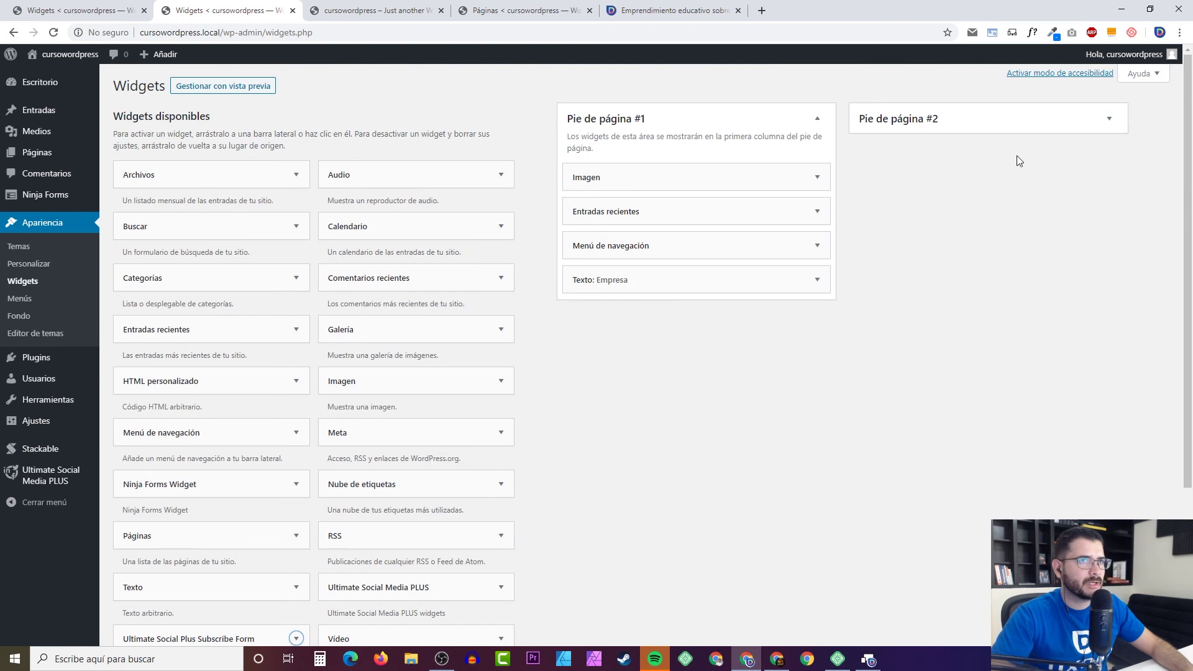
click(966, 129)
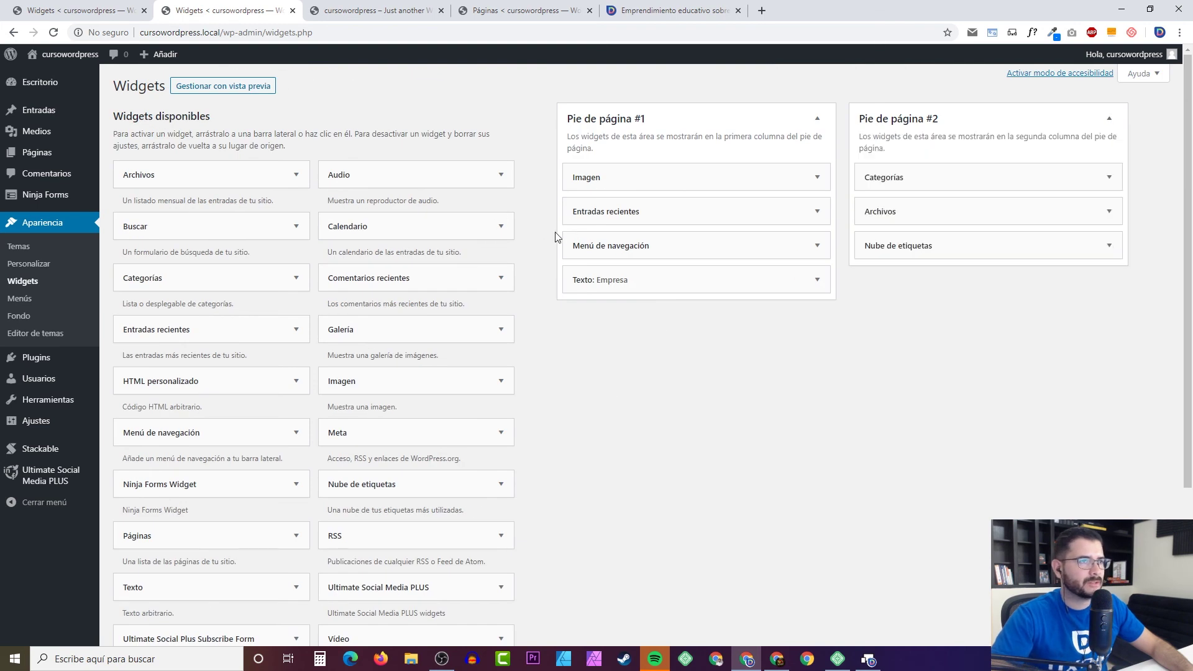
Step: Add the Ultimate Social Plus Subscribe Form widget at the top of Pie de página #2 with no title, then collapse it
scroll(632, 311, down, 3)
drag(253, 431, 746, 397)
scroll(363, 408, up, 3)
scroll(583, 381, down, 3)
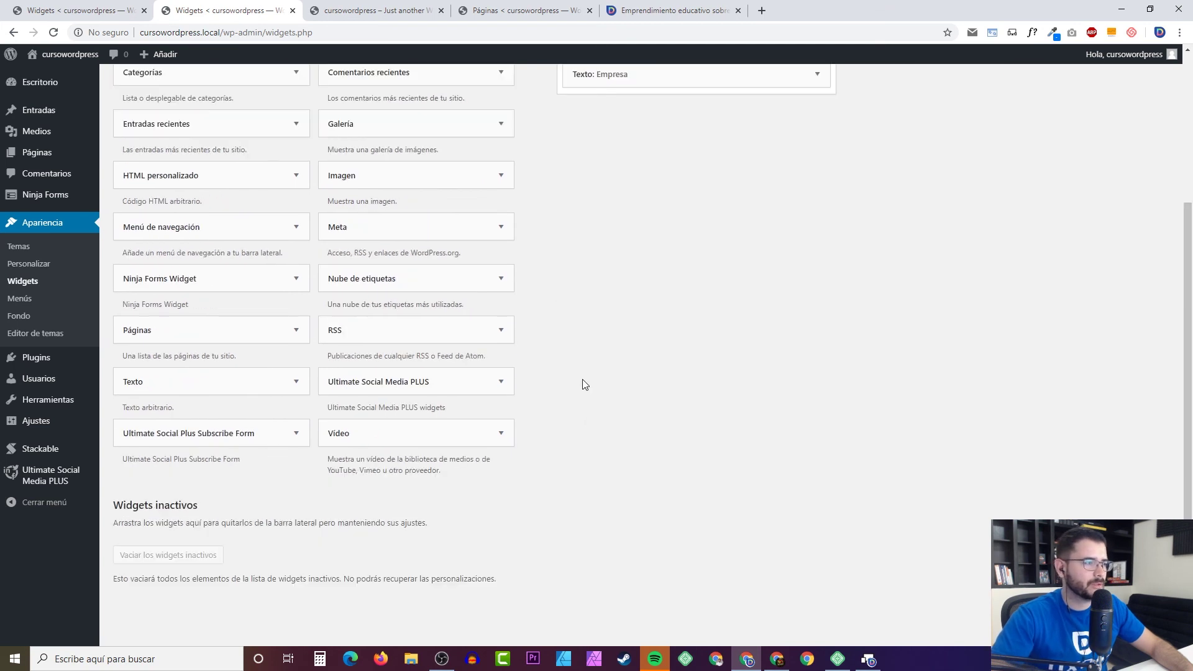
drag(183, 445, 935, 168)
scroll(870, 337, up, 3)
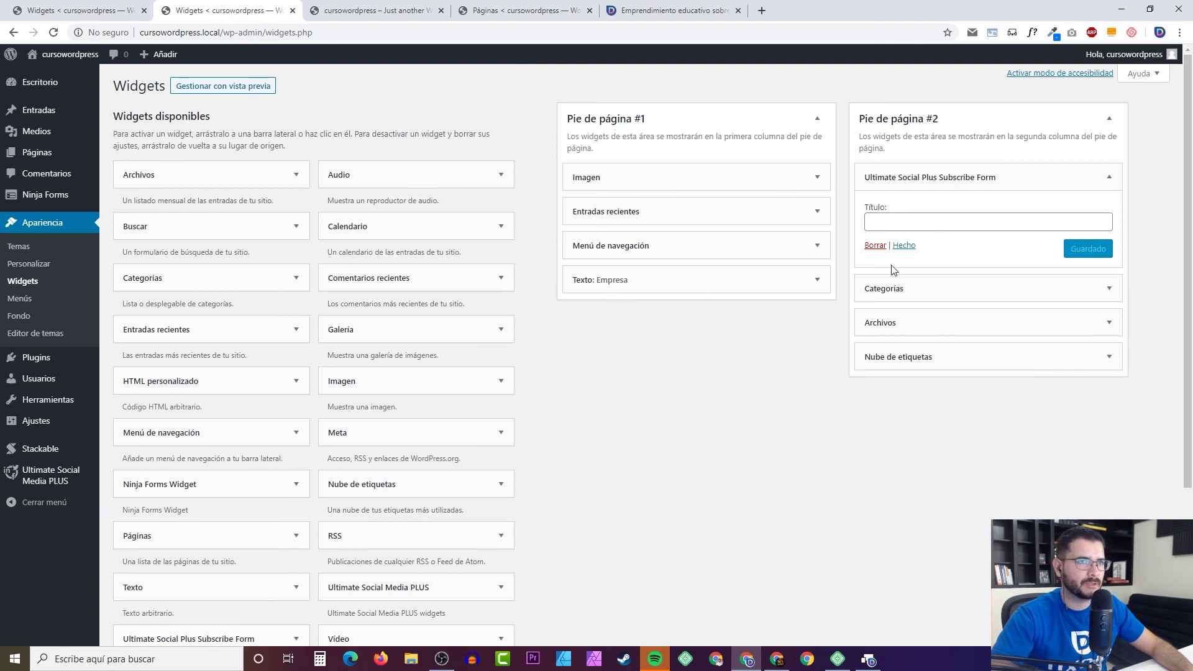
click(905, 246)
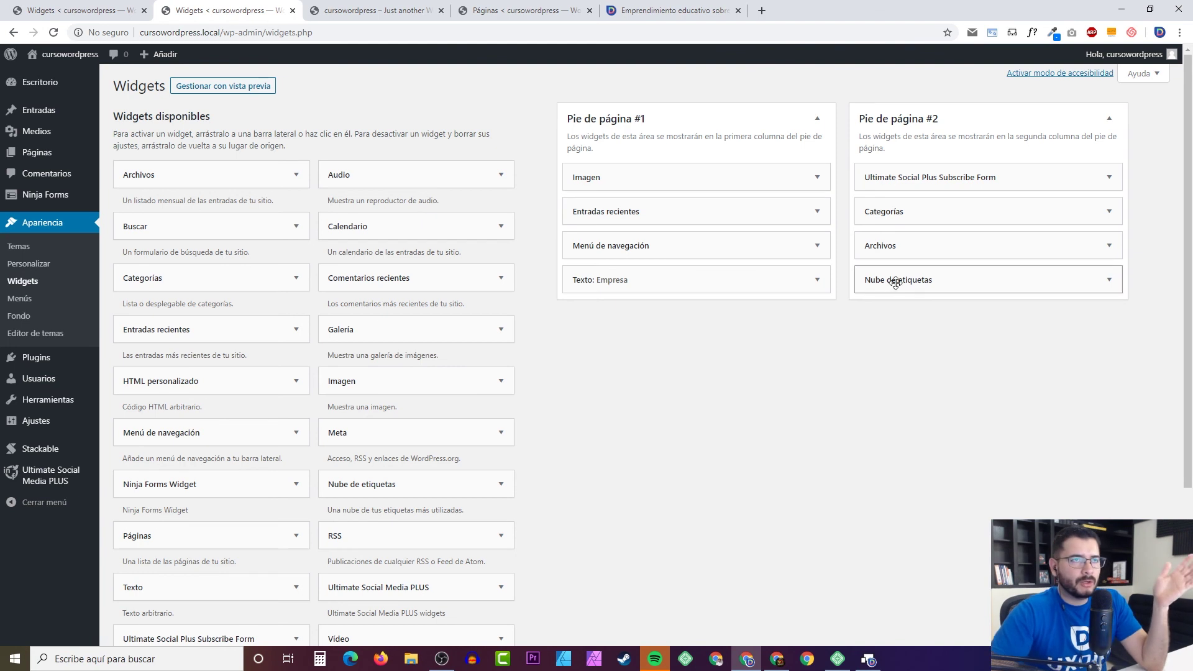
Step: Reload the site's front page and examine the subscribe form and the other widgets in both footer columns
click(386, 18)
click(54, 32)
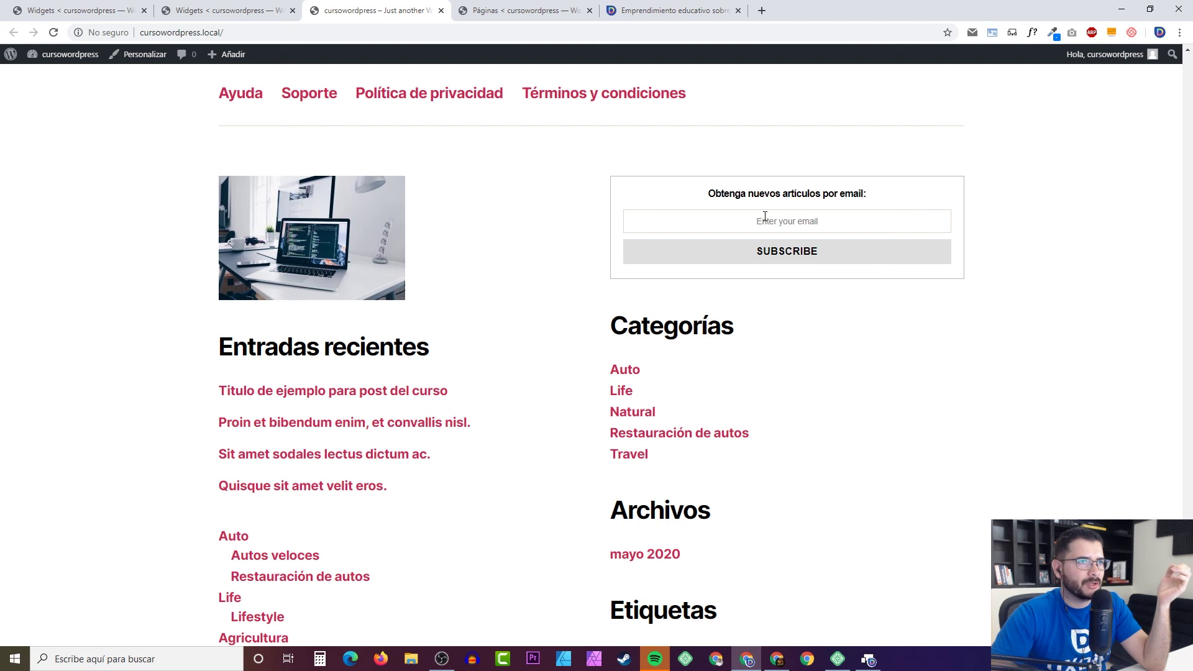
scroll(488, 256, down, 3)
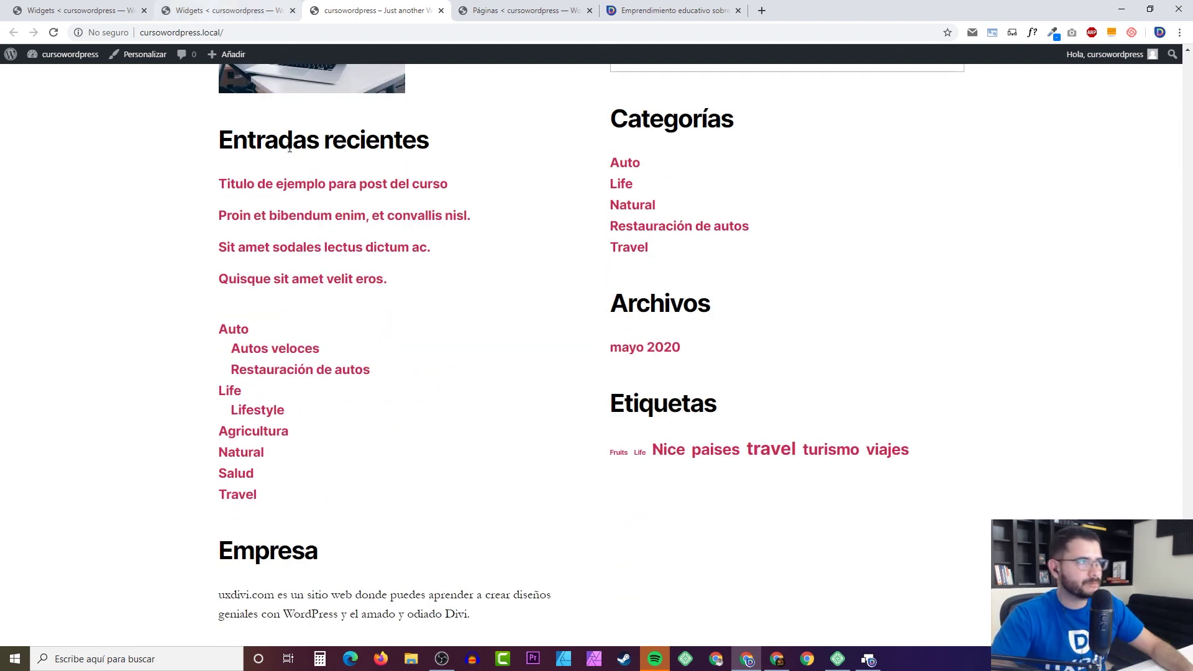
scroll(398, 230, up, 3)
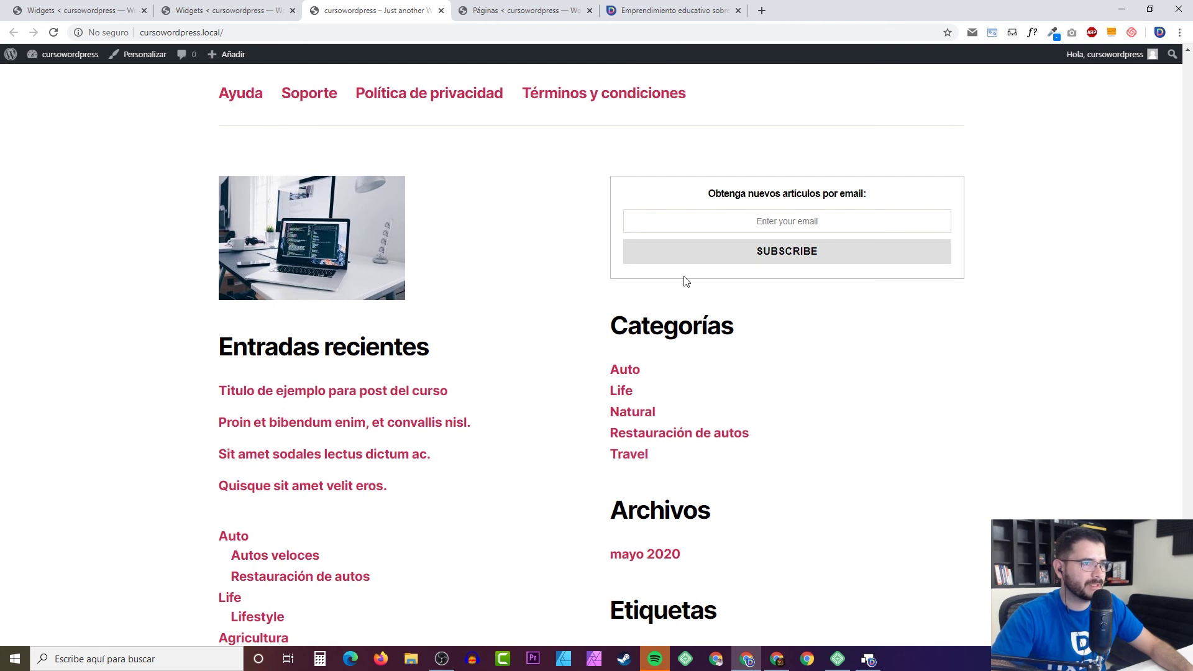
scroll(684, 278, down, 3)
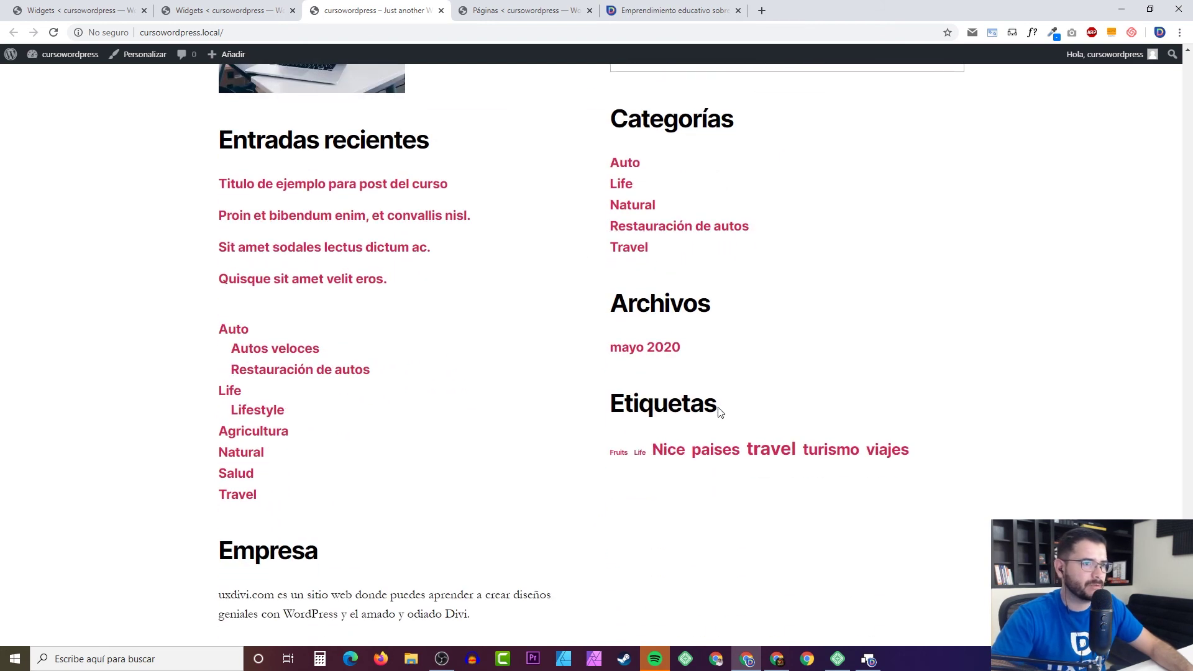
scroll(622, 469, down, 2)
drag(230, 498, 435, 517)
scroll(373, 435, up, 3)
scroll(286, 435, down, 3)
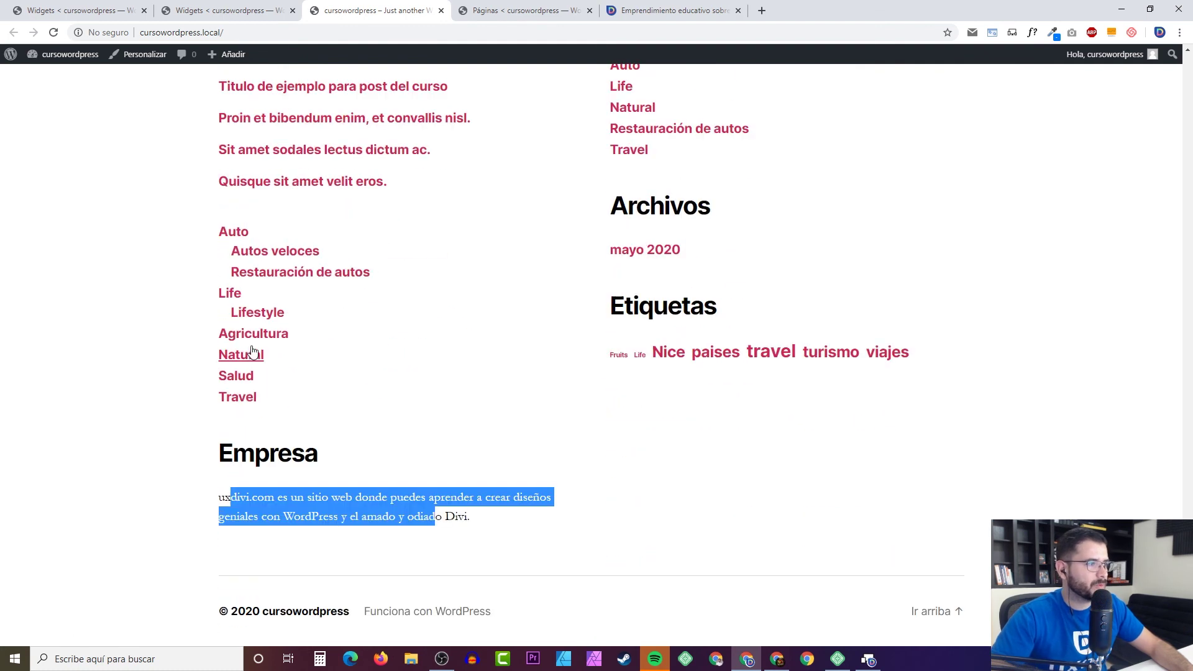
Step: Title the navigation menu widget in Pie de página #1 "Menú de categorías" and save it
click(214, 17)
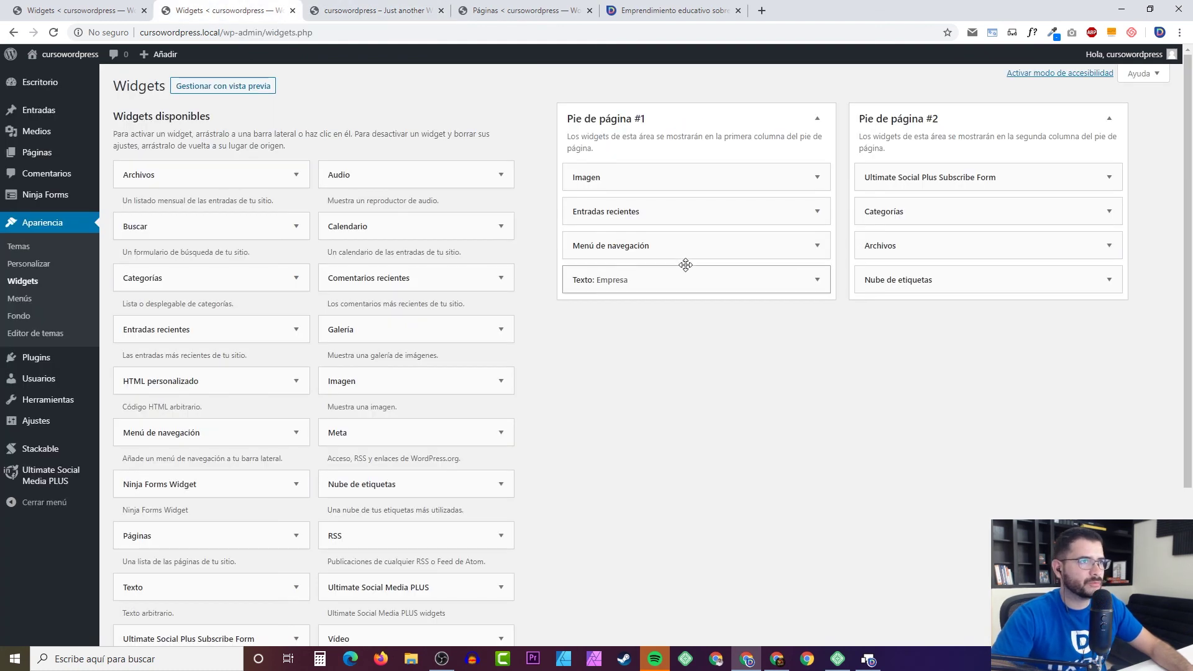
click(814, 247)
click(614, 287)
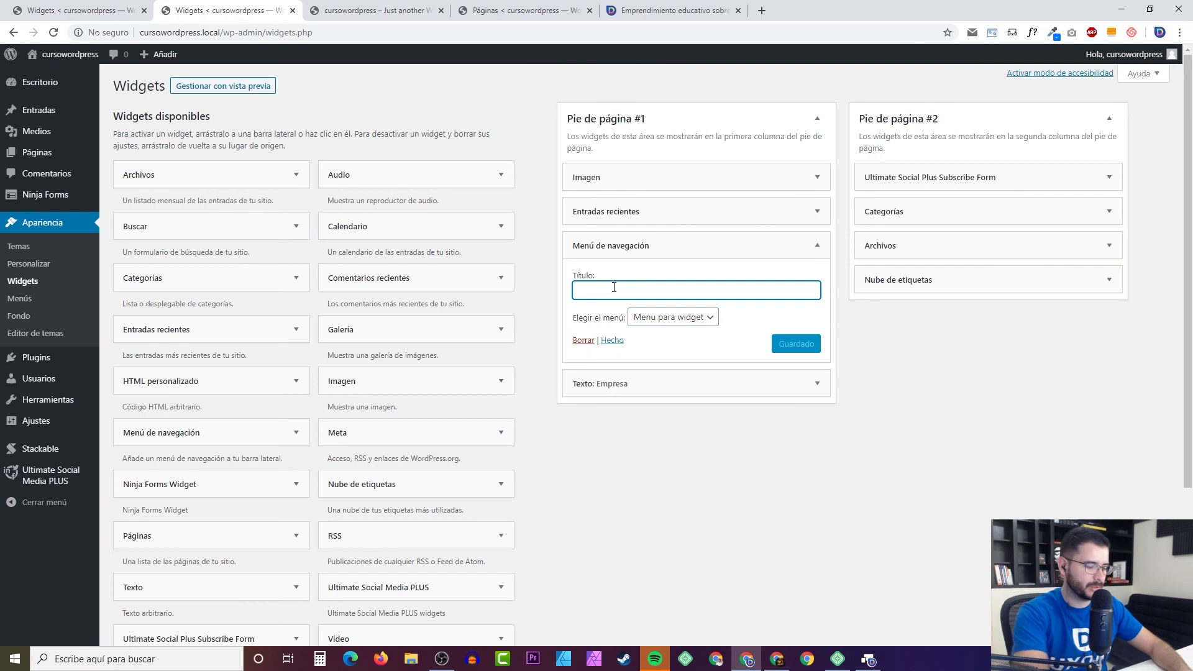
text(Menú de categorías)
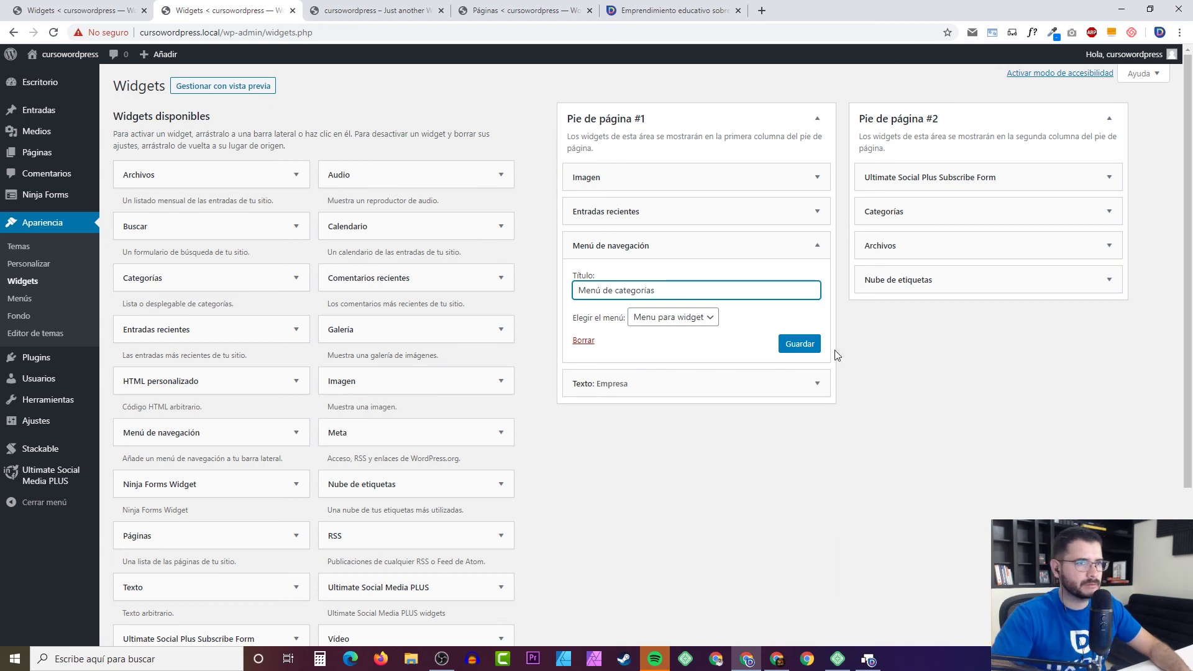
click(800, 344)
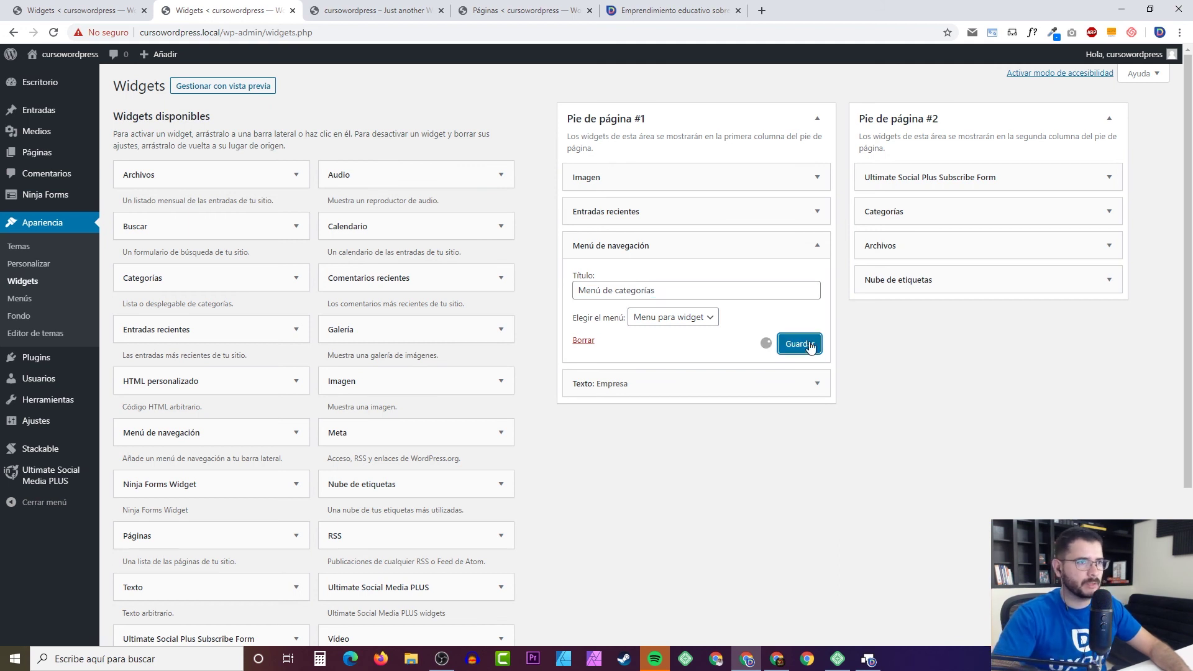
Step: Reload the site's front page and check the navigation menu's title in the footer
click(380, 12)
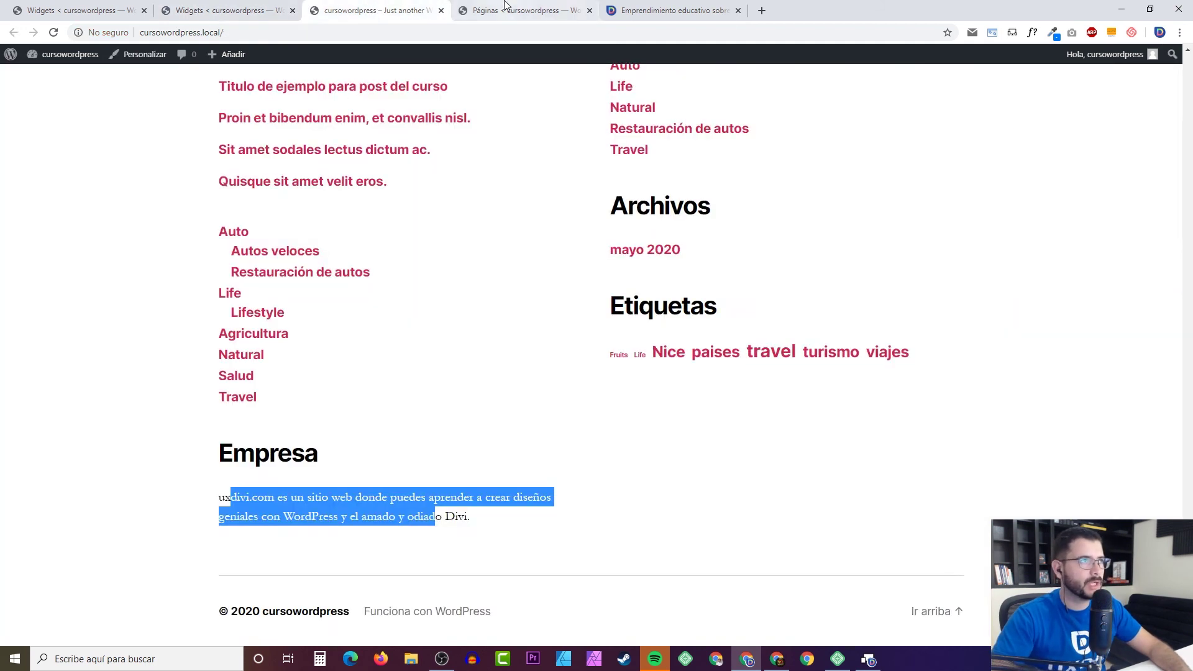
key(F5)
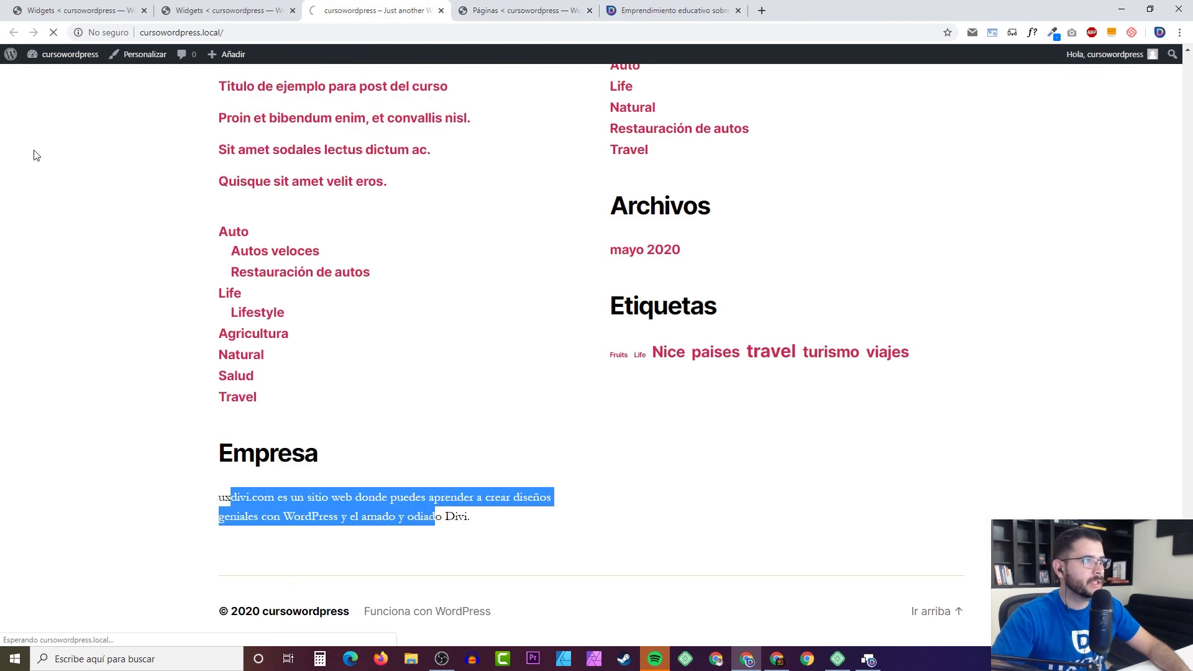
scroll(368, 240, up, 3)
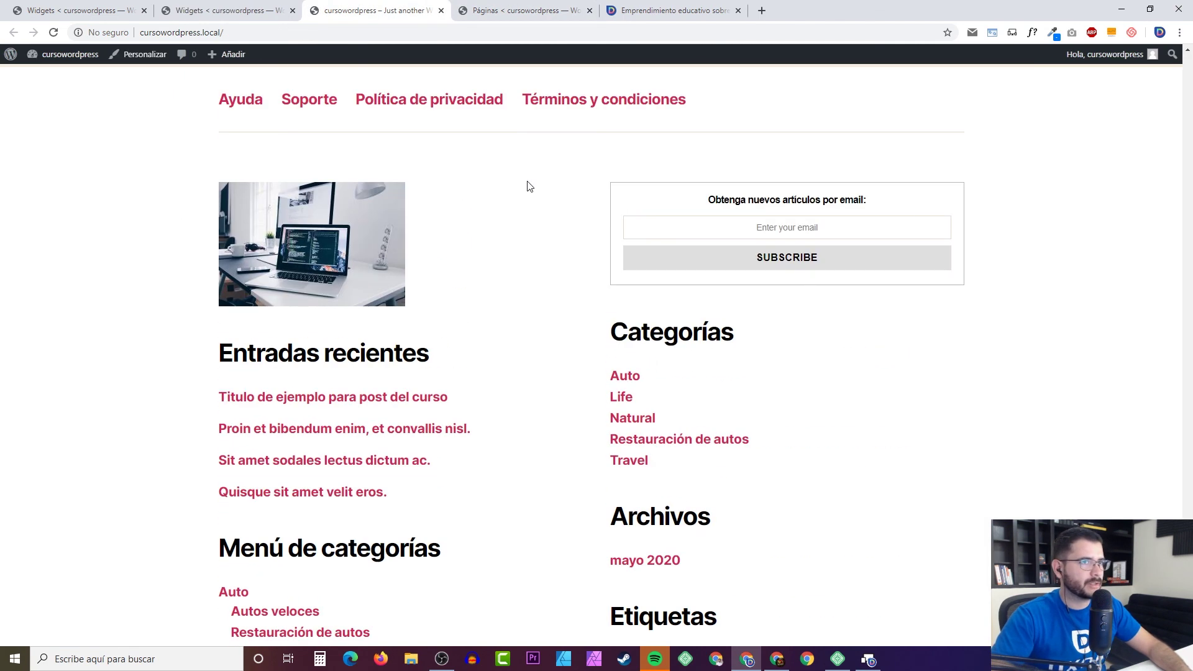
Step: Return to the Widgets page, collapse the navigation menu widget and remove the subscribe form from Pie de página #2
click(128, 11)
click(218, 10)
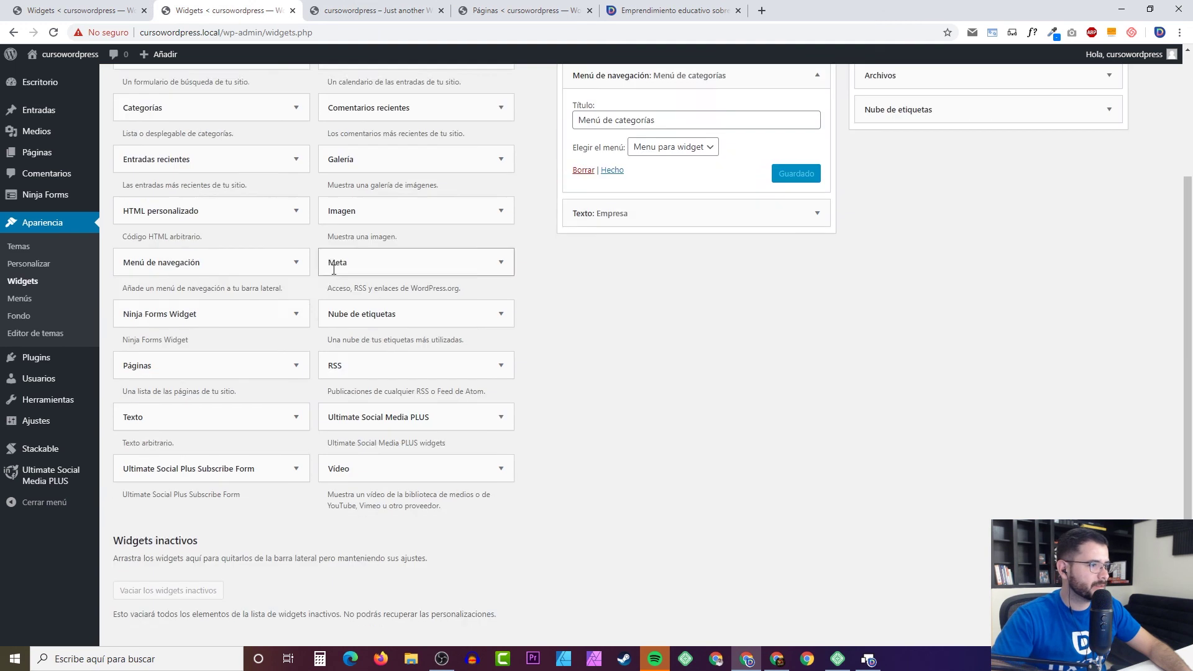
click(127, 6)
click(218, 9)
click(639, 245)
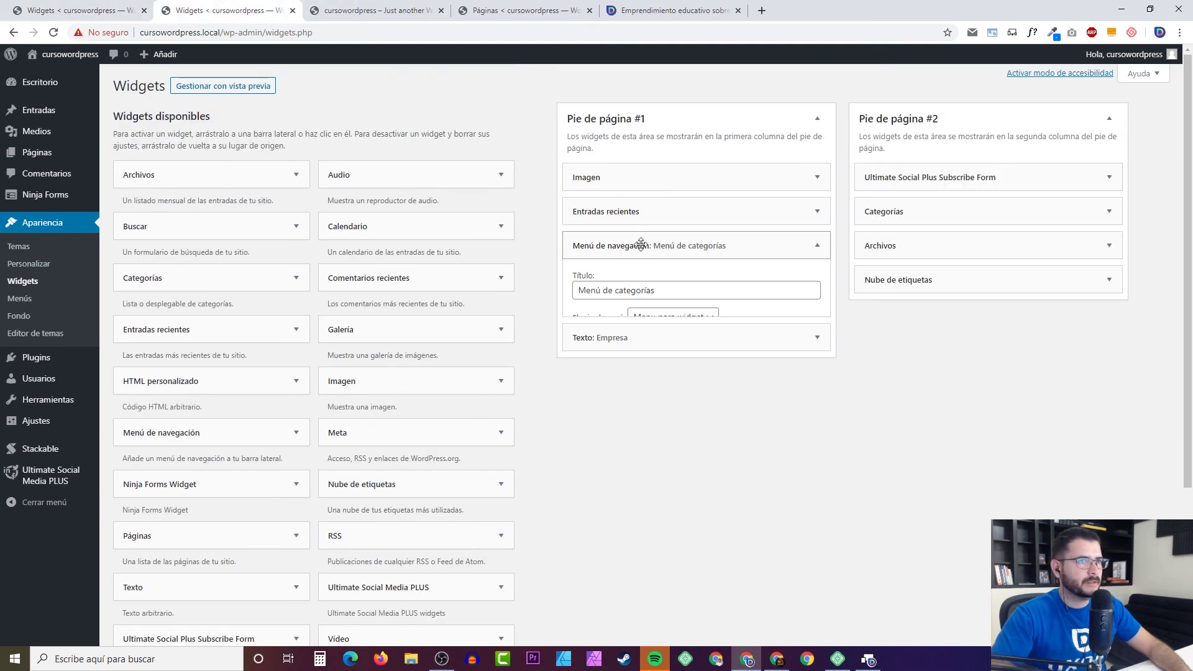
click(1109, 178)
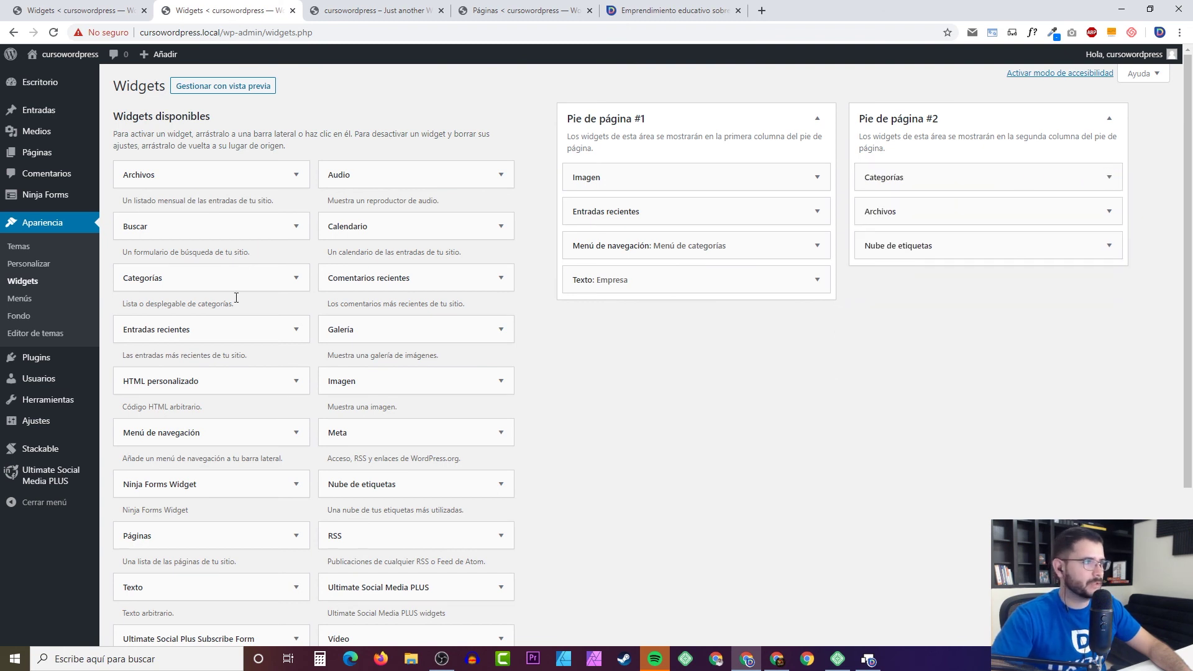
Step: Add the Ultimate Social Media PLUS widget at the top of Pie de página #2
scroll(231, 273, down, 3)
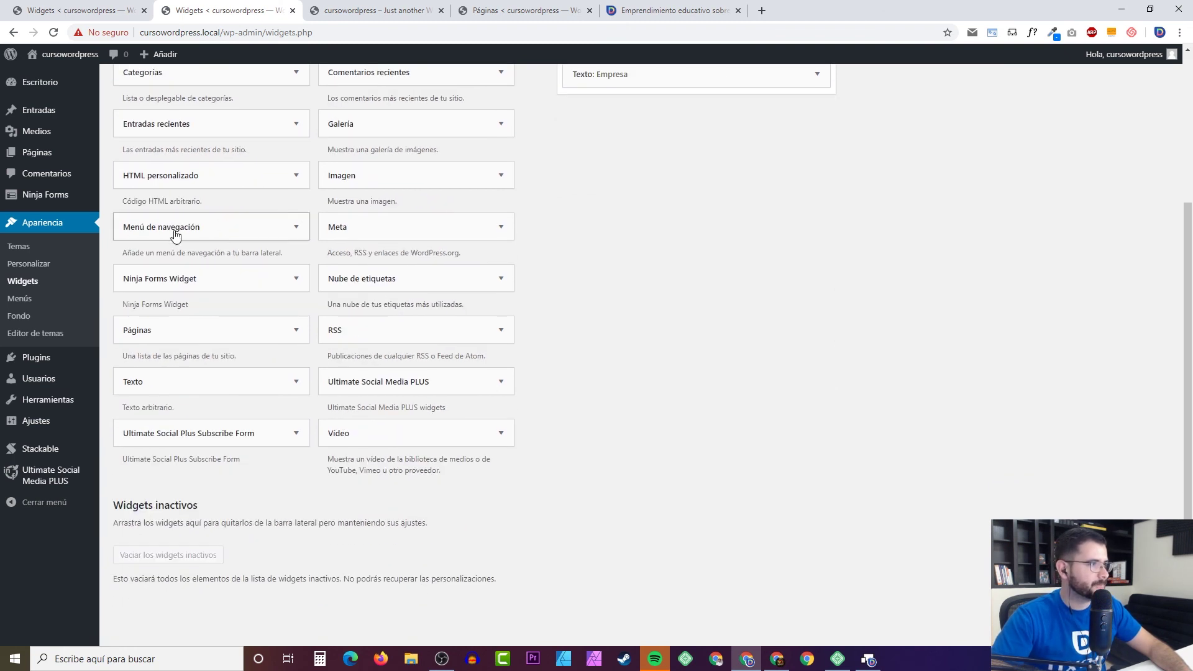
drag(414, 388, 979, 177)
scroll(684, 354, up, 3)
Step: Add a Ninja Forms Widget at the end of Pie de página #2 with the Contact Me form and its title displayed, and save it
scroll(348, 280, down, 2)
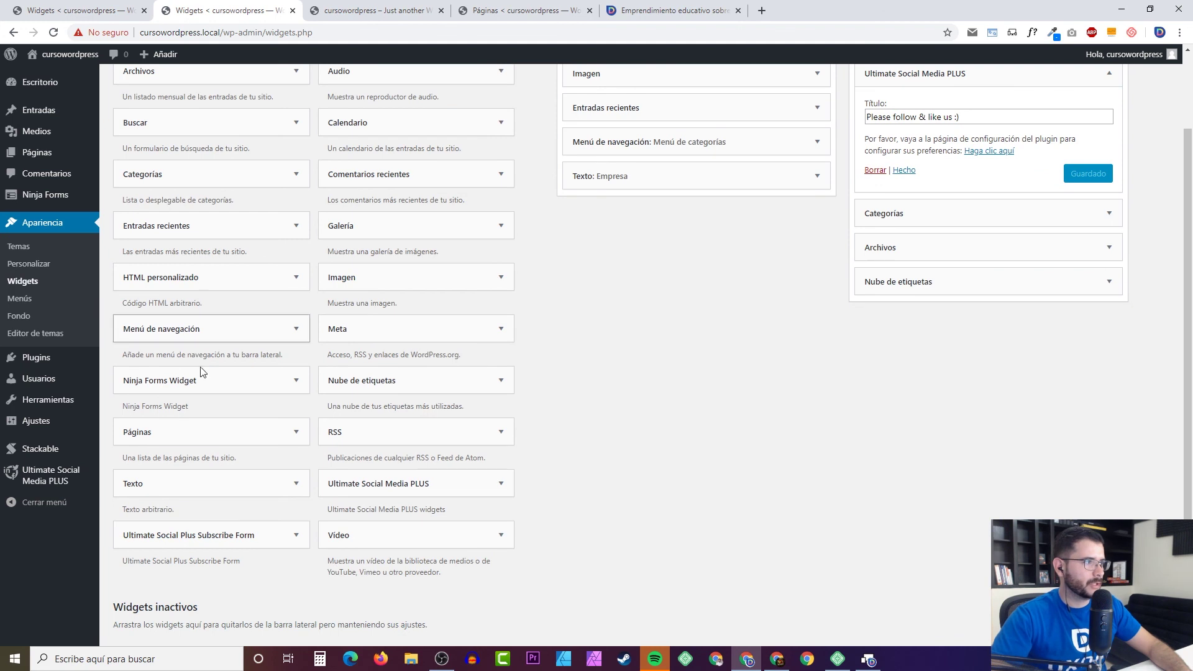
drag(186, 384, 952, 324)
click(898, 370)
click(909, 401)
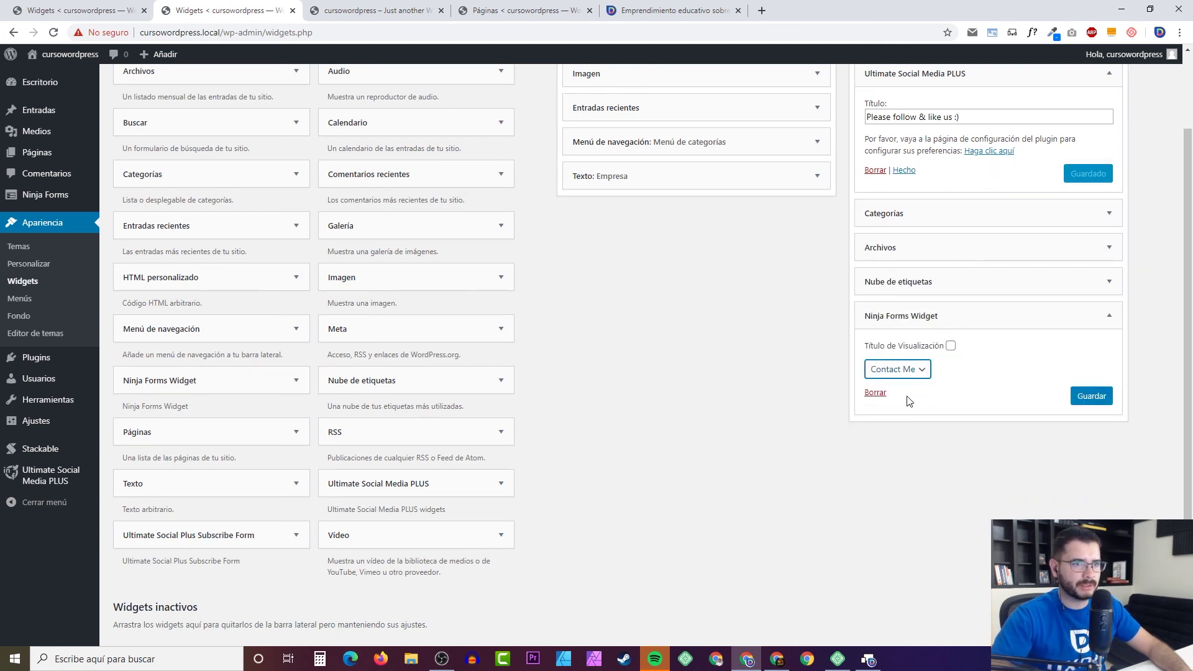
click(951, 346)
click(1094, 398)
scroll(1065, 388, up, 2)
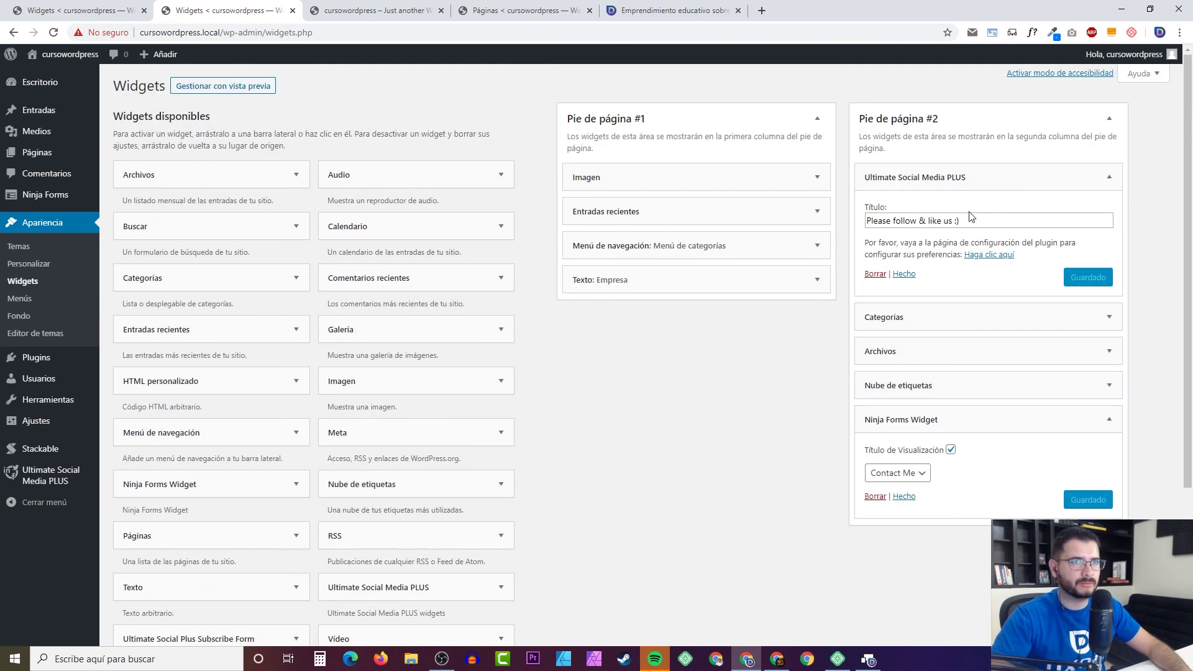
click(1082, 181)
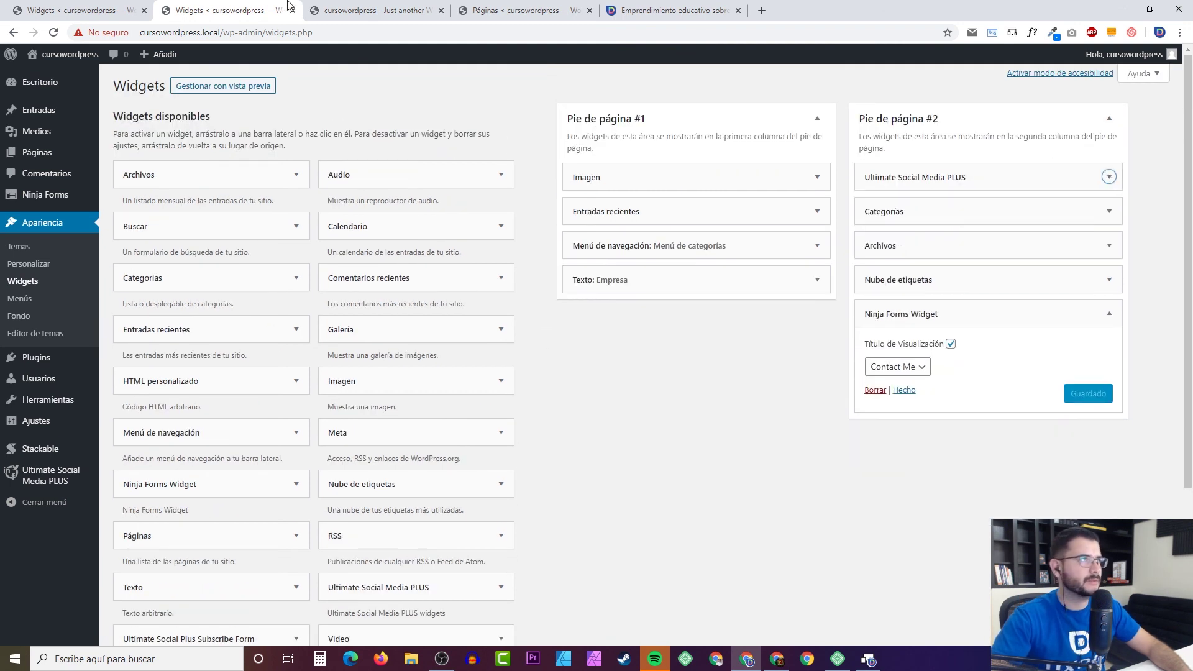
Step: Reload the site's front page and look at the social media widget in the second footer column
click(346, 9)
click(54, 34)
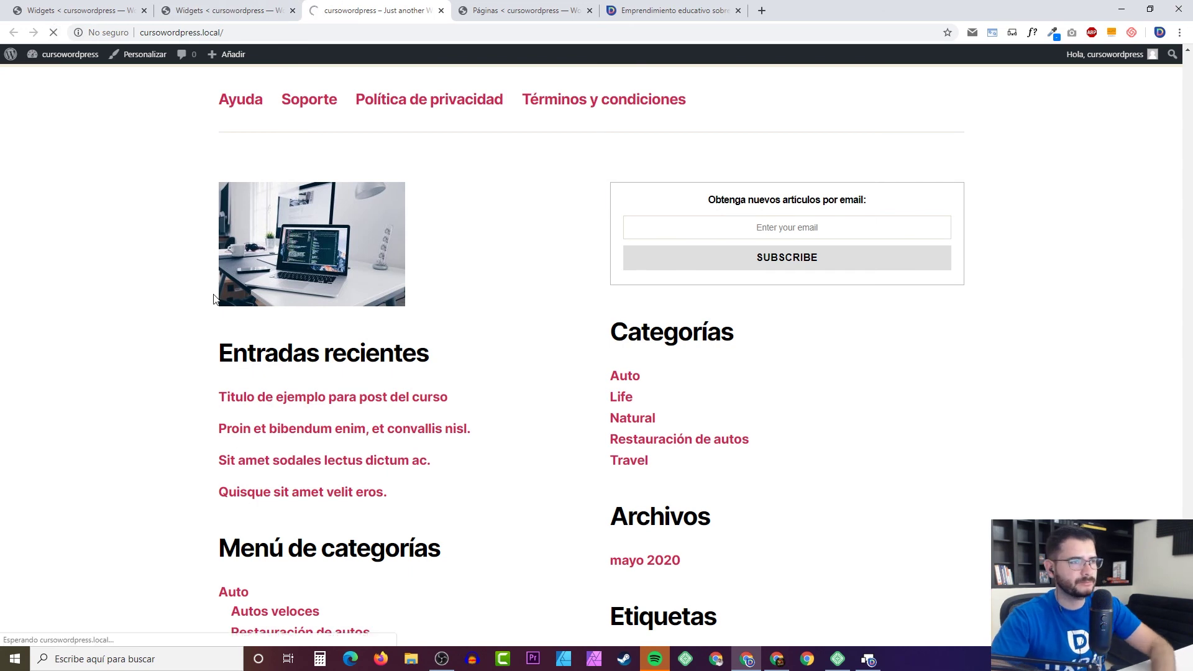
drag(601, 220, 954, 199)
Step: Change the Ultimate Social Media PLUS widget's title to "¡Síguenos!" and save it
key(ctrl+shift+Tab)
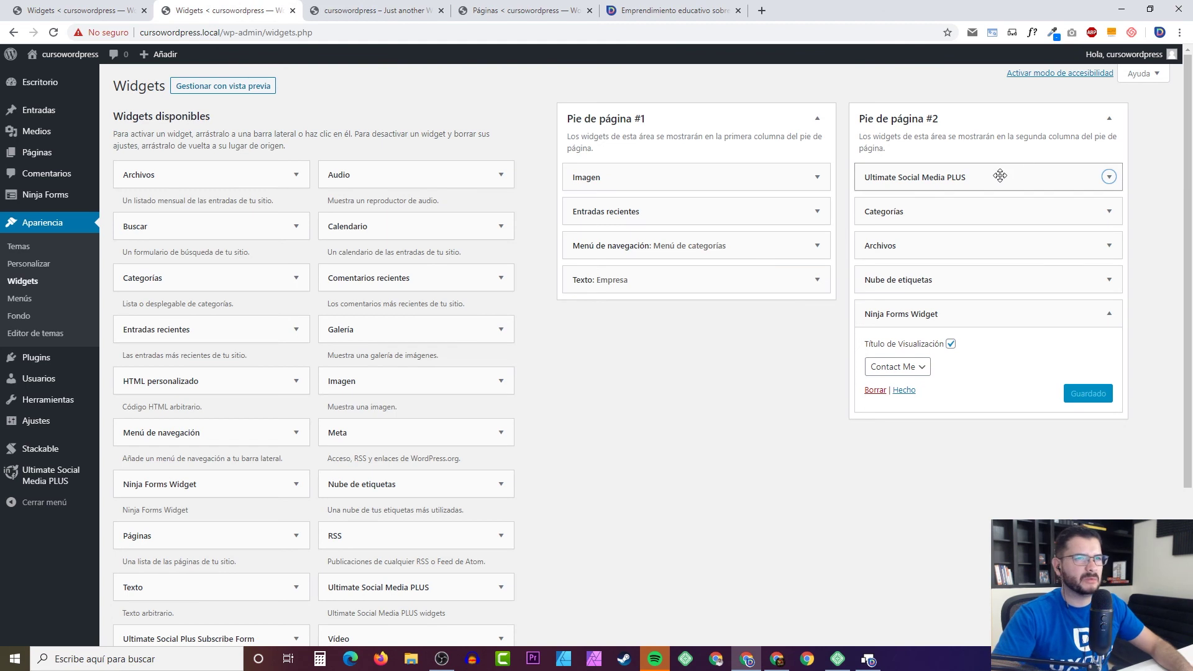
click(1109, 177)
triple_click(914, 219)
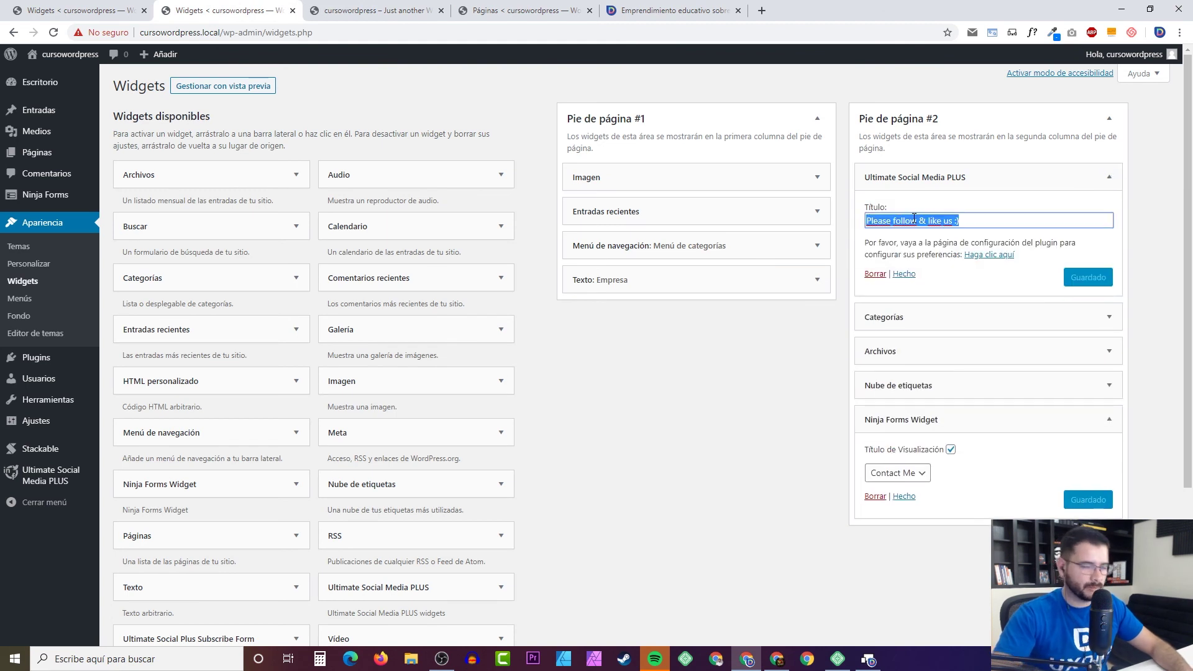
text(¿)
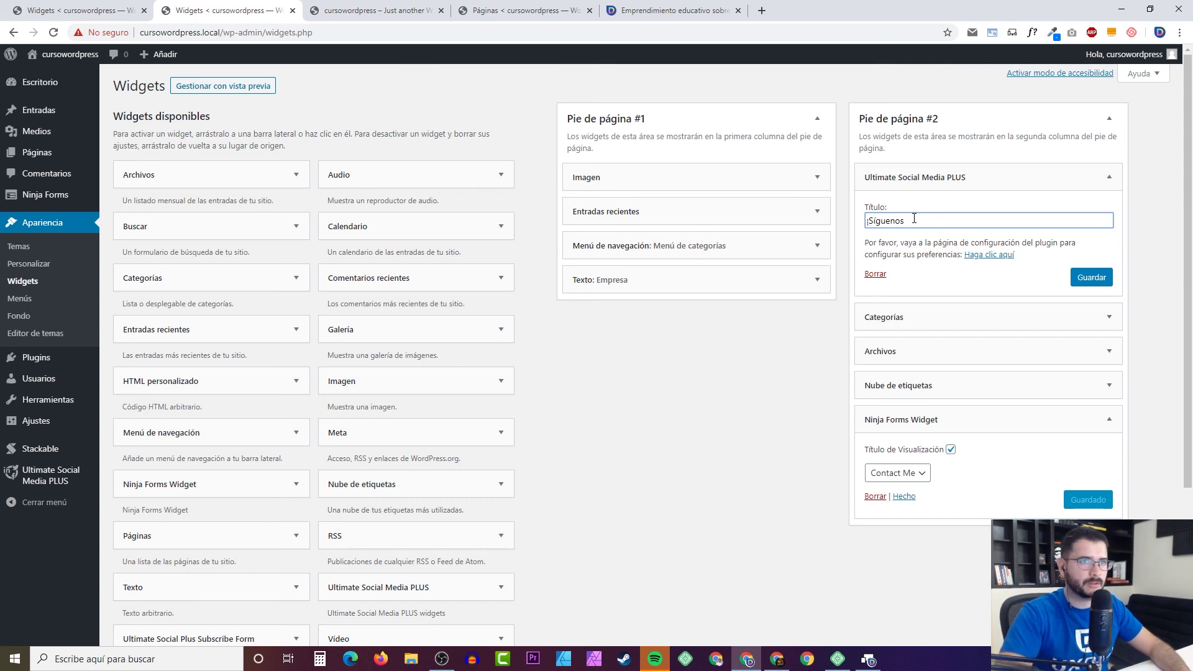
click(1100, 278)
Step: Reload the site's front page and inspect the retitled social icons and the contact form in the footer
click(384, 5)
key(F5)
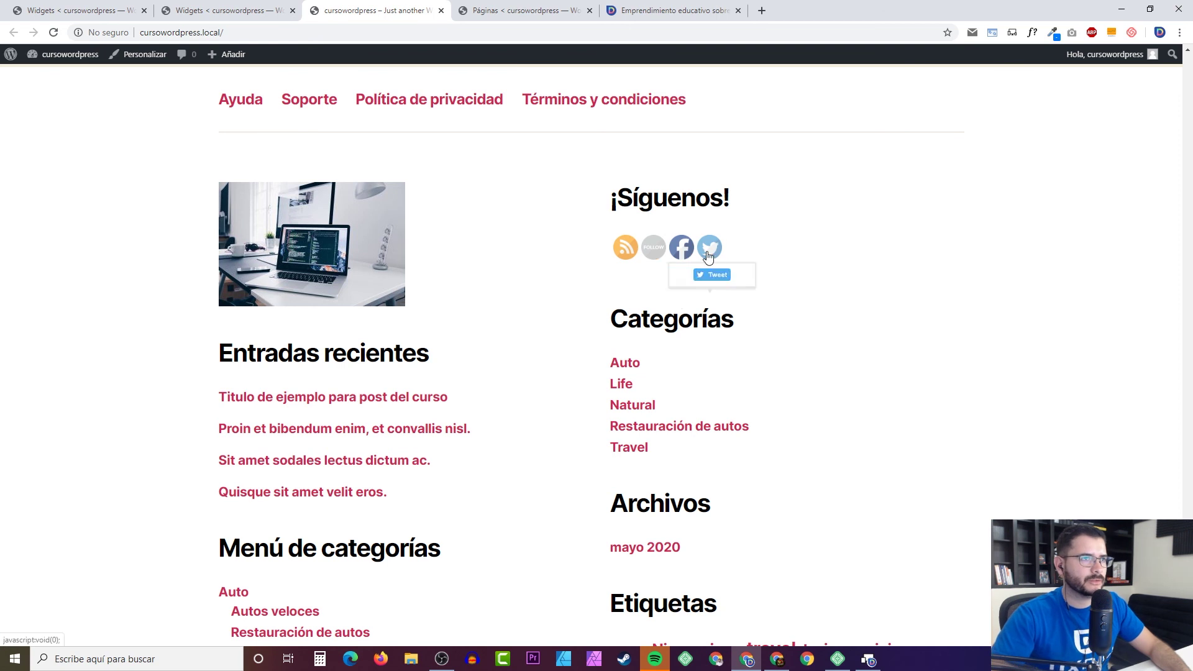
scroll(418, 240, down, 9)
scroll(634, 171, up, 1)
scroll(404, 259, up, 8)
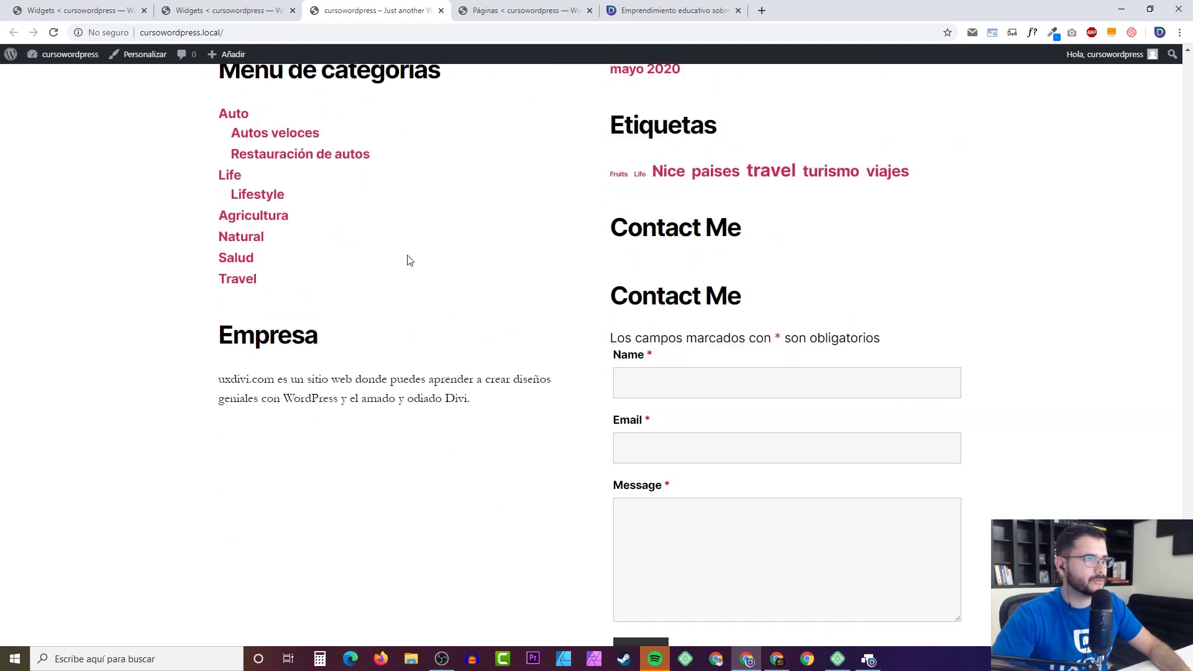
Step: Delete the Ninja Forms Widget from the end of the Pie de página #2 area
scroll(404, 258, down, 10)
scroll(304, 229, up, 10)
scroll(745, 346, down, 5)
scroll(563, 286, up, 2)
scroll(542, 285, down, 3)
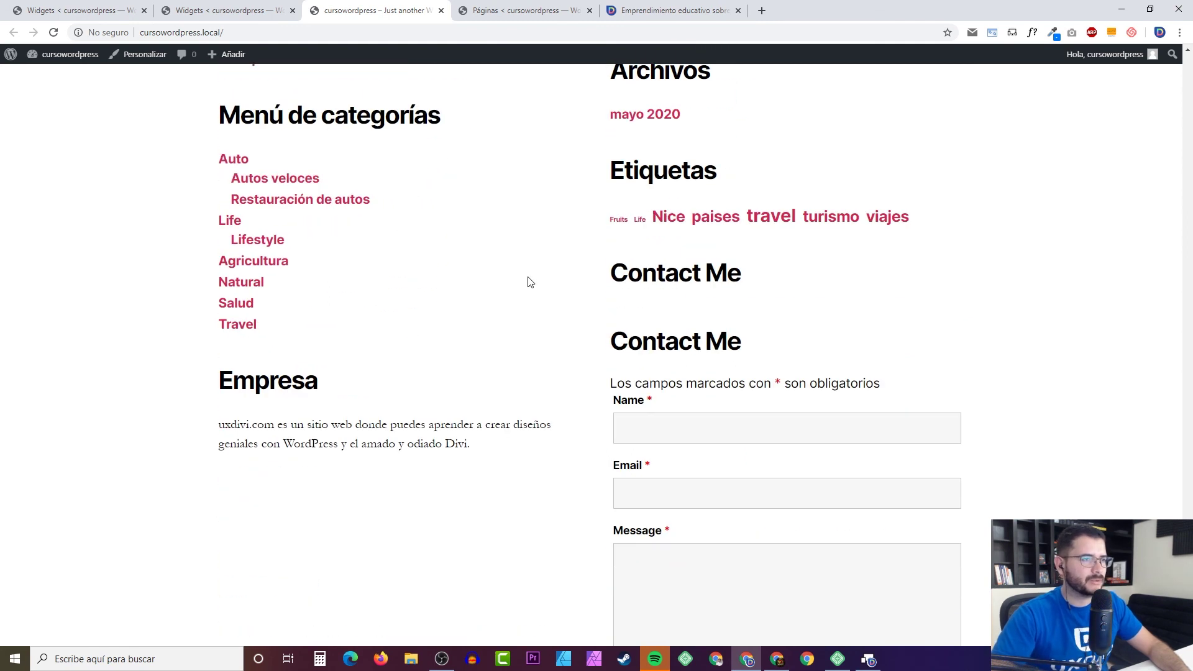
click(230, 10)
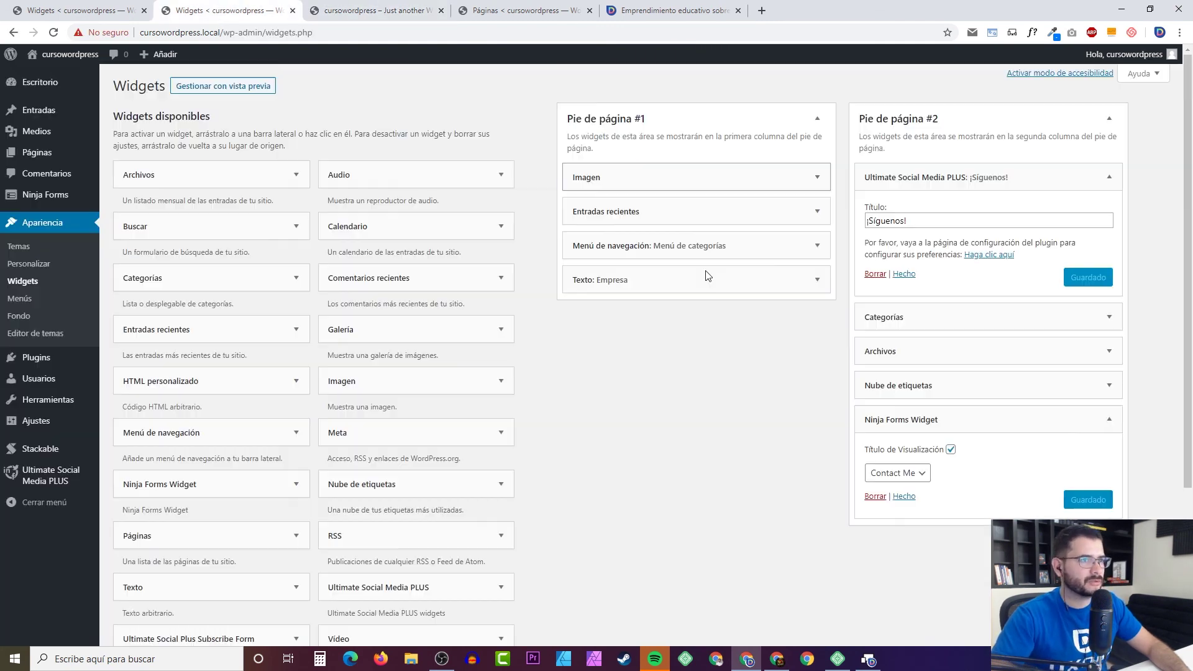
click(1091, 421)
click(1026, 418)
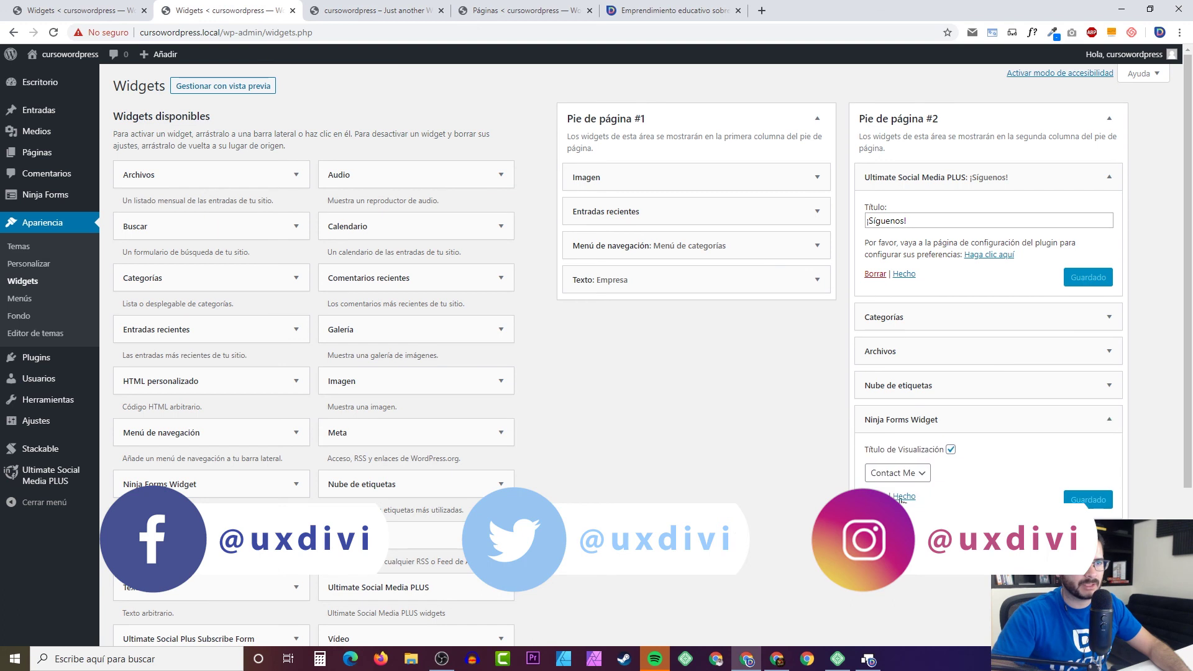
drag(977, 448, 963, 390)
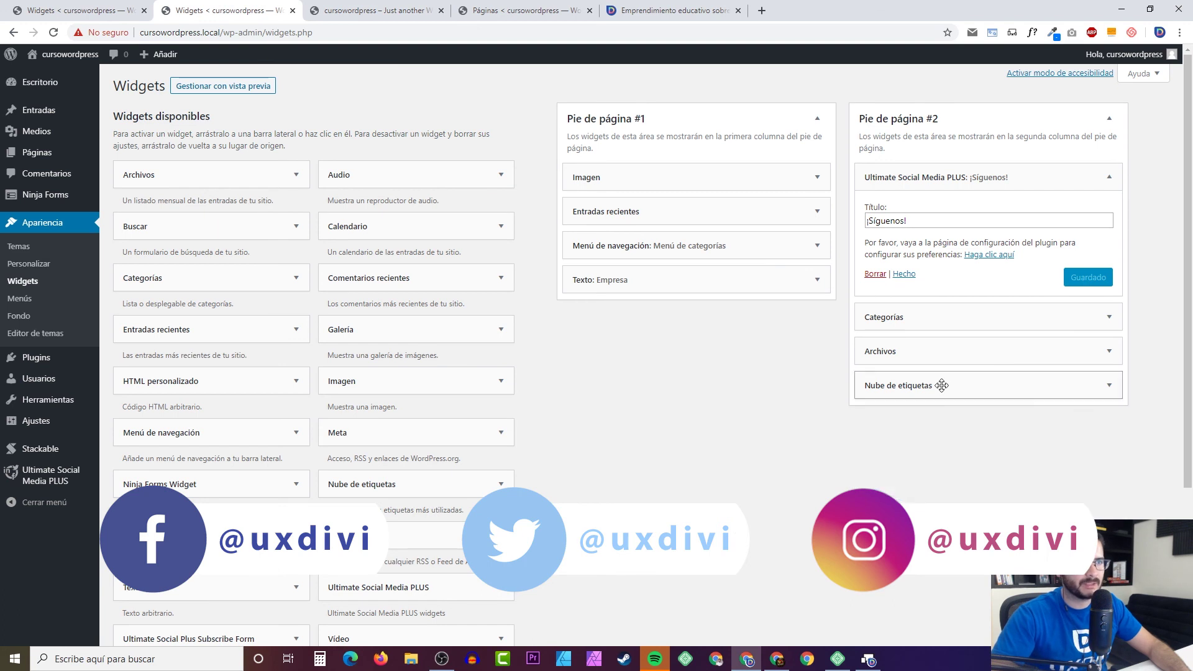
Step: Collapse the Ultimate Social Media PLUS widget and delete the Categorías widget from Pie de página #2
click(373, 11)
scroll(458, 170, up, 3)
scroll(469, 186, down, 1)
scroll(471, 179, up, 5)
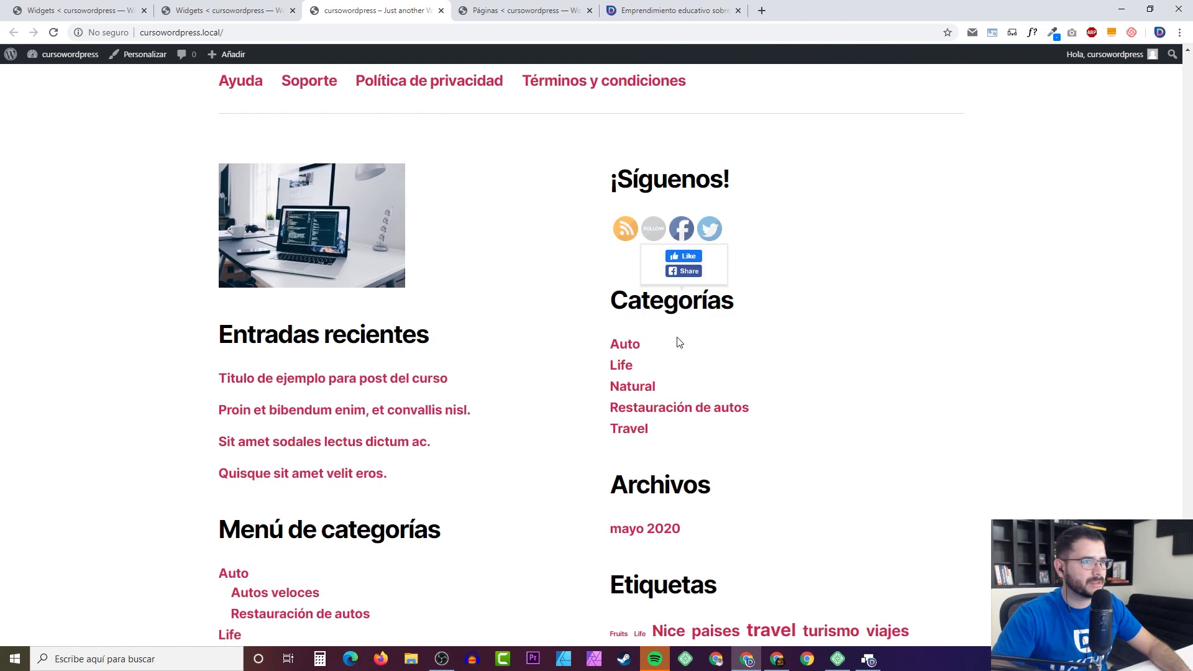
scroll(679, 343, down, 3)
click(262, 11)
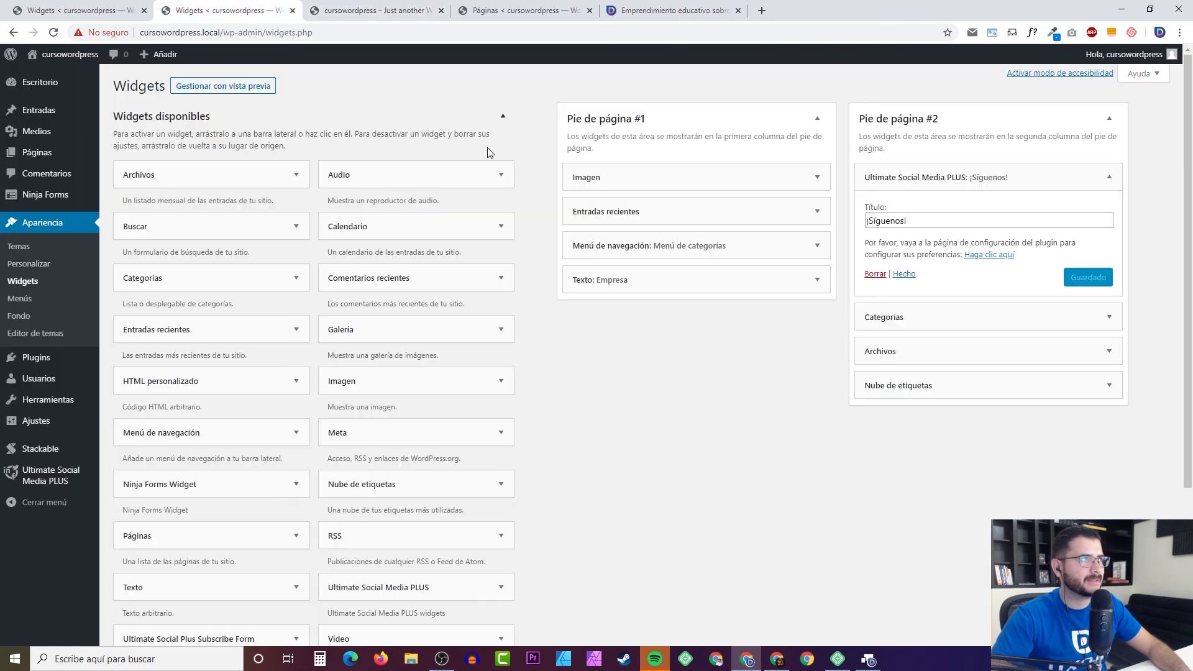
click(920, 167)
click(1011, 214)
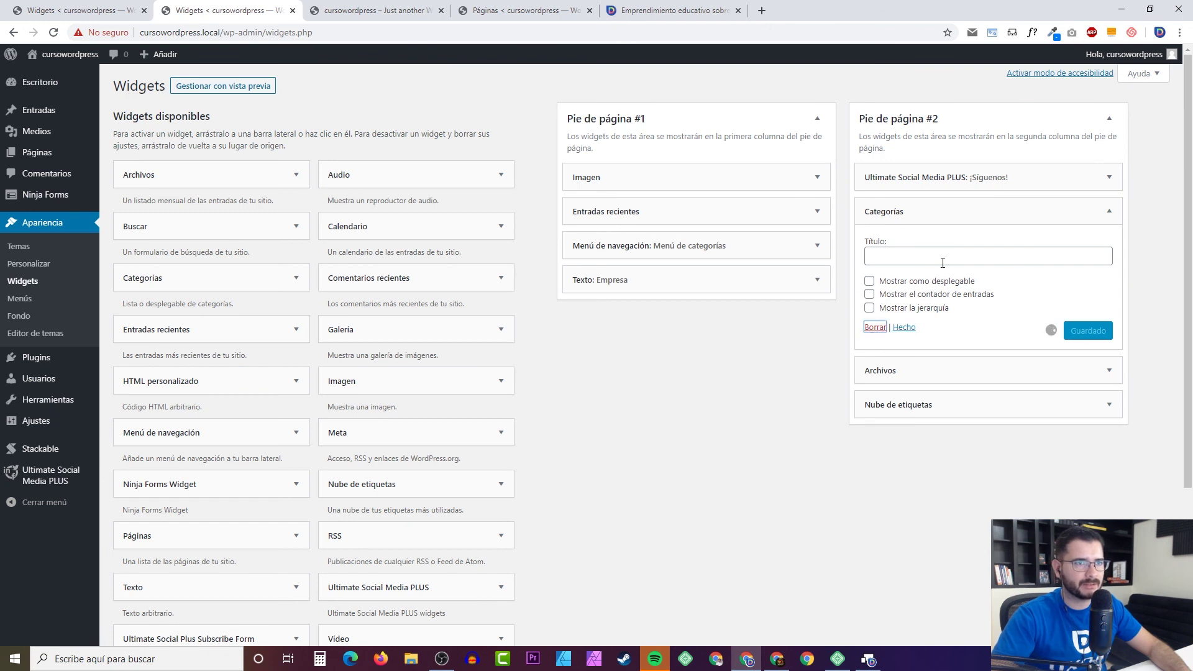
click(904, 327)
Step: Move the Menú de categorías navigation widget to Pie de página #2, directly below the social media widget, and reload the front page
drag(707, 248, 1004, 205)
click(373, 10)
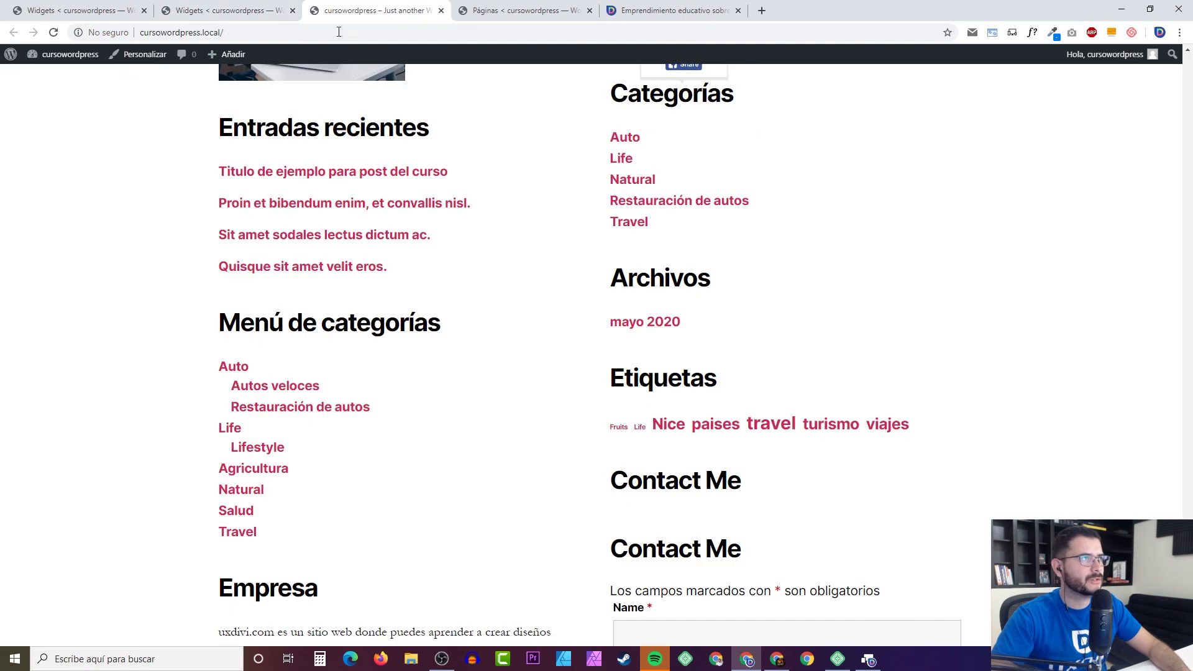
click(53, 32)
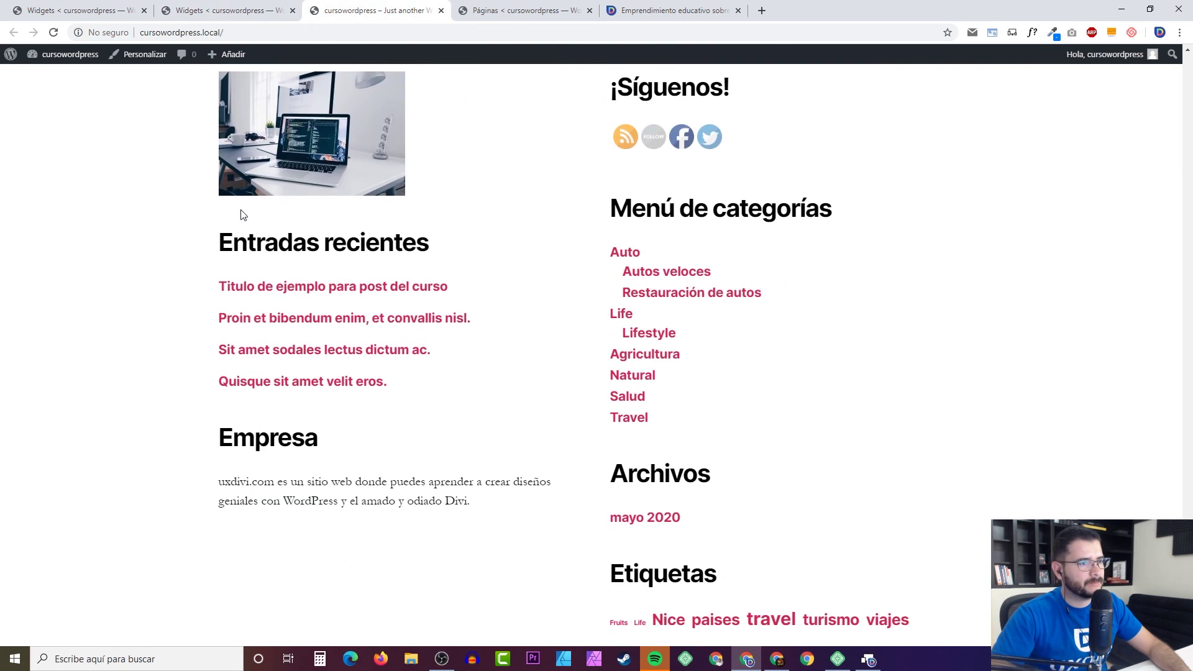
Step: Move the Nube de etiquetas widget from Pie de página #2 to the end of Pie de página #1
click(90, 10)
click(964, 118)
click(964, 118)
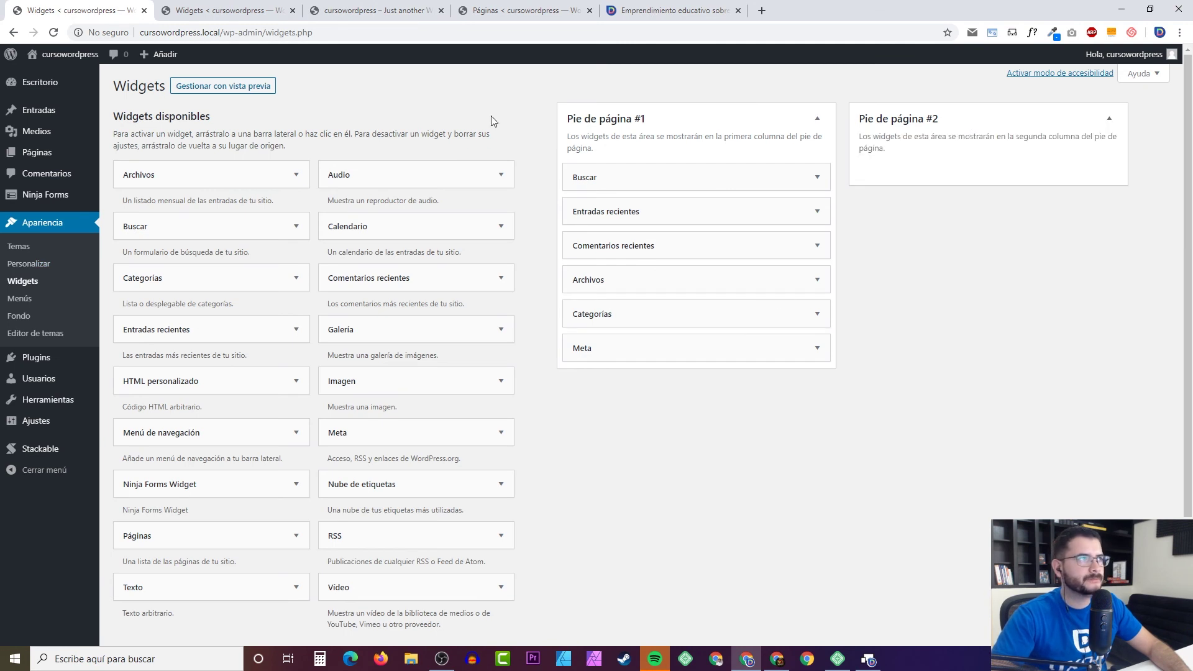
key(ctrl+Tab)
drag(955, 276, 674, 283)
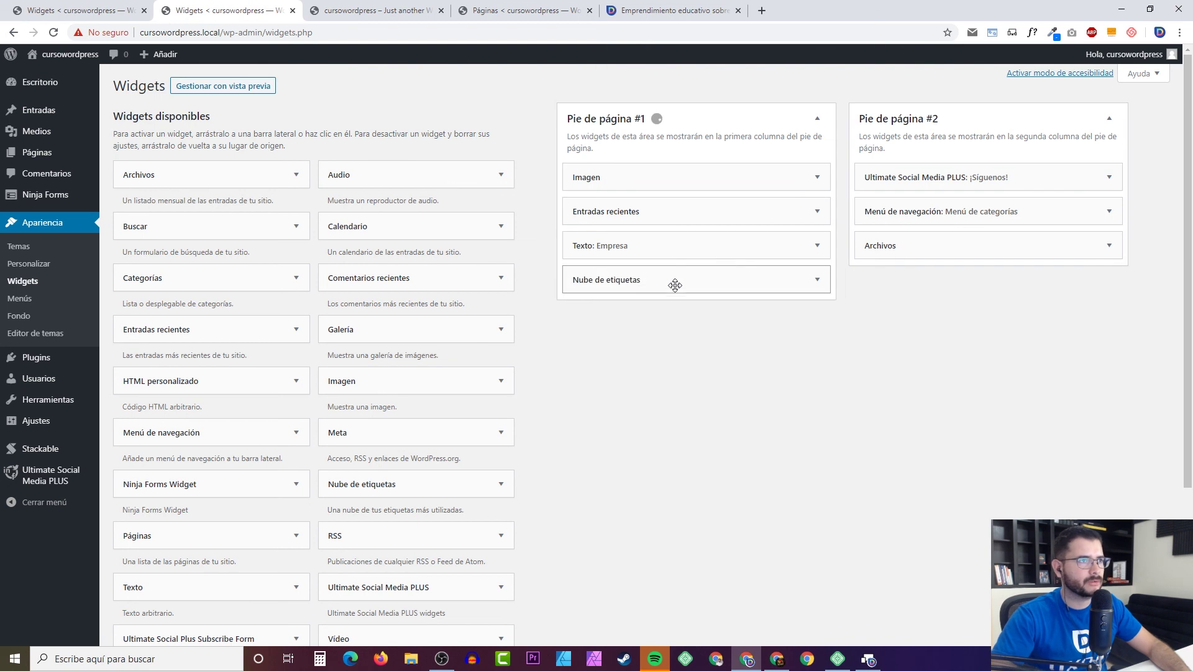
Step: Reload the site's front page and compare the content and length of the two rearranged footer columns
click(116, 13)
click(54, 33)
key(ctrl+Tab)
key(ctrl+Tab)
click(84, 59)
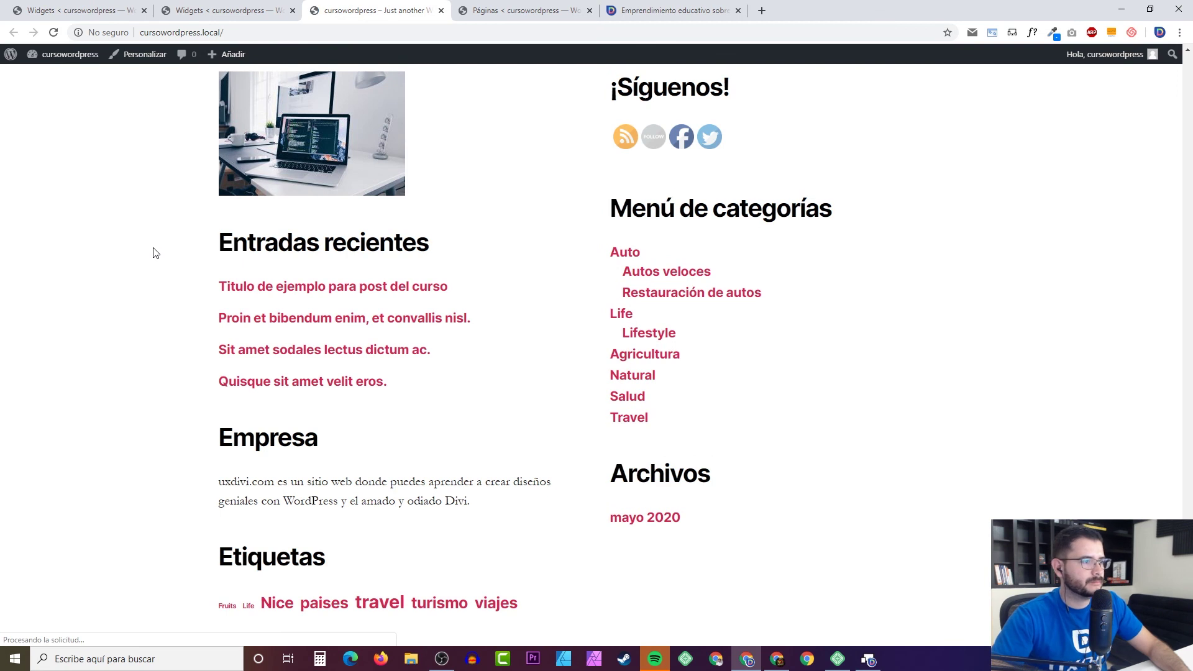
scroll(155, 252, down, 2)
scroll(330, 336, up, 2)
scroll(468, 431, down, 2)
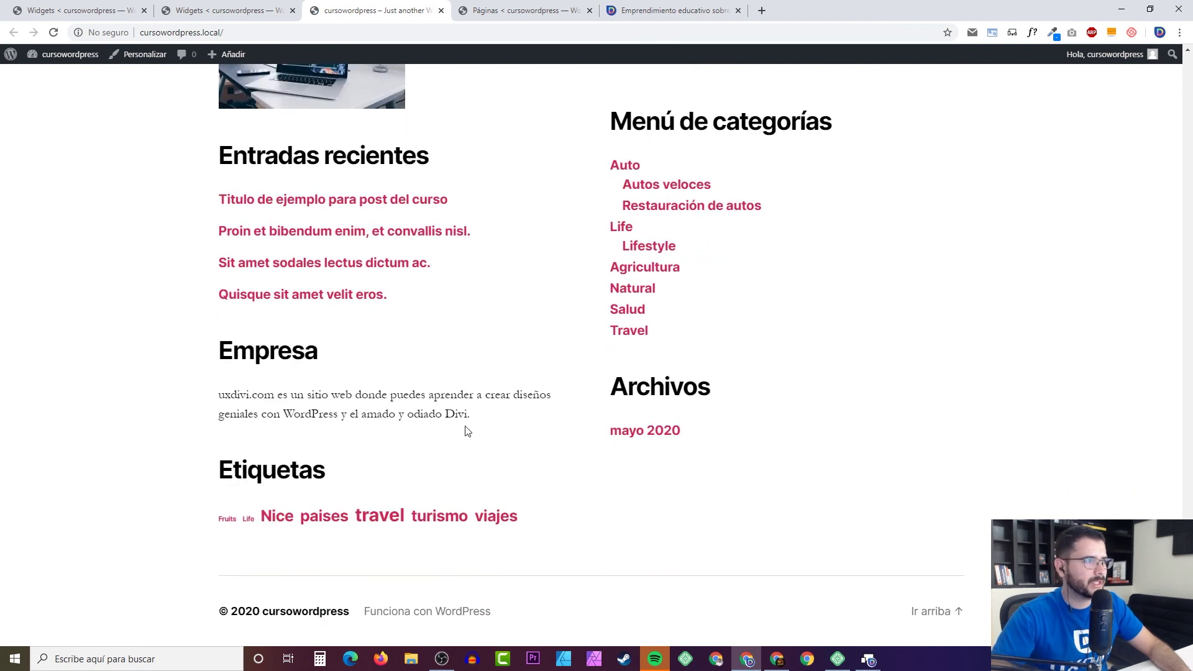
scroll(419, 386, up, 3)
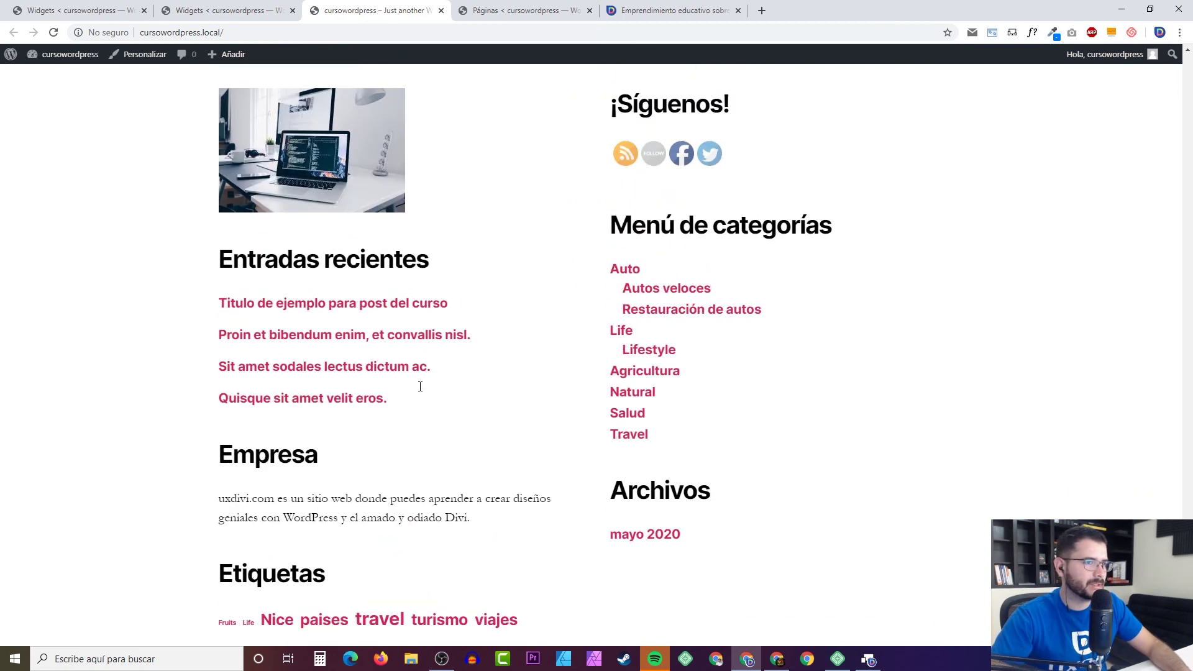
scroll(419, 387, down, 3)
scroll(420, 391, up, 2)
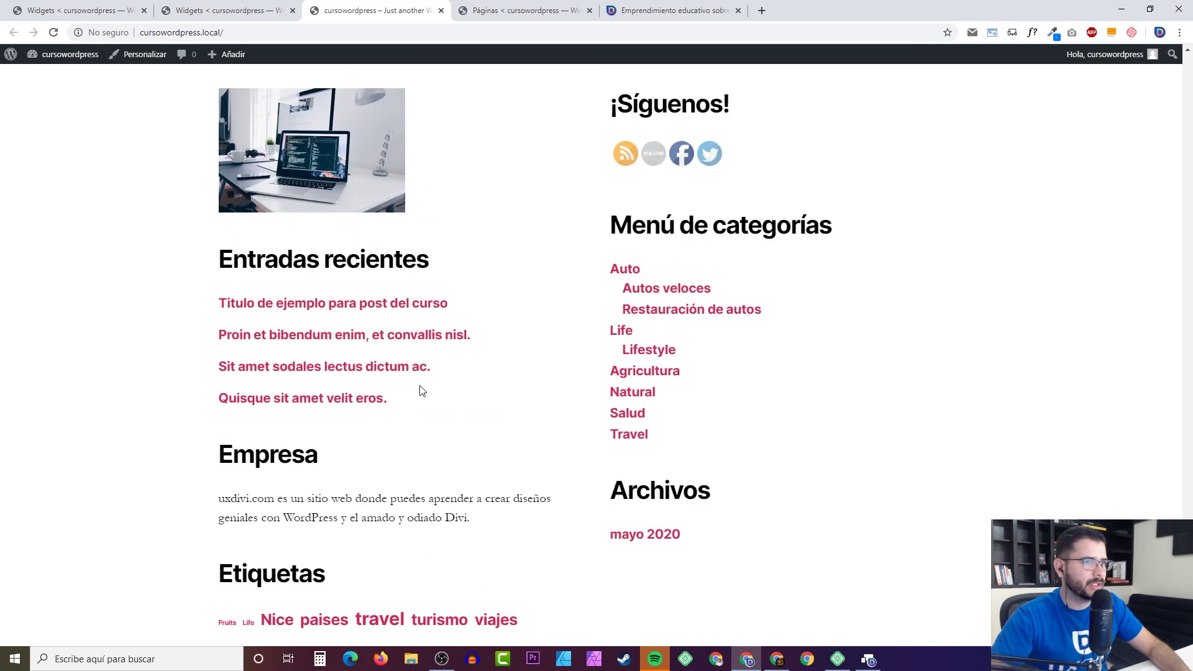
scroll(423, 391, up, 2)
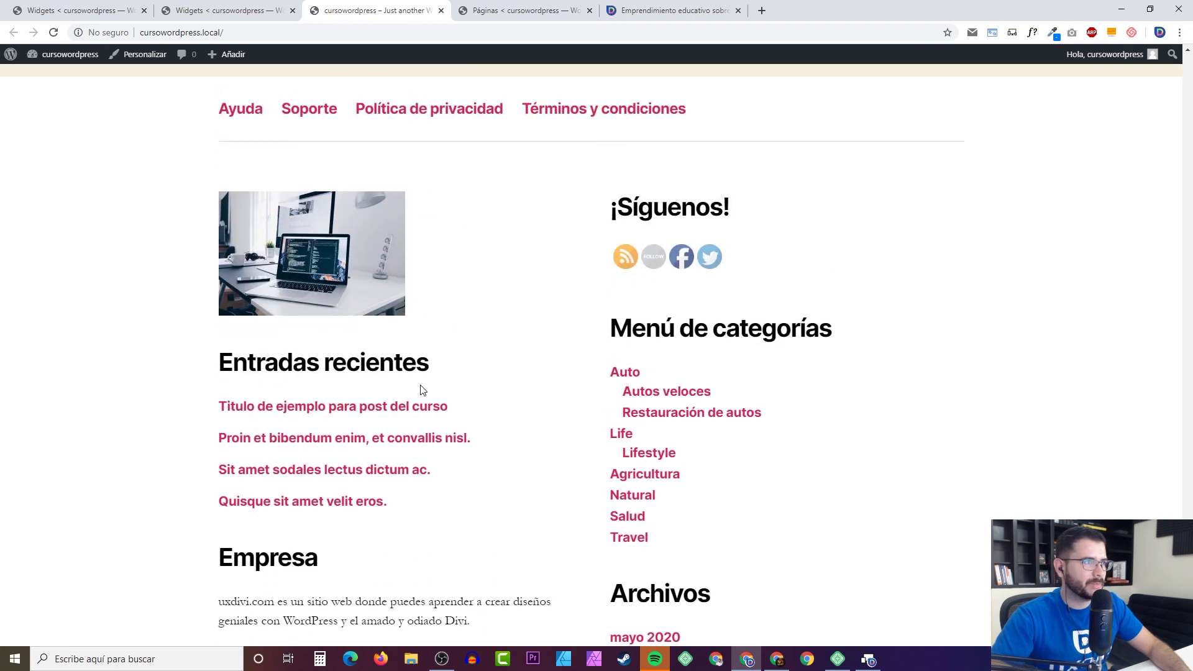
Step: Delete the Imagen widget from the start of Pie de página #1
click(182, 14)
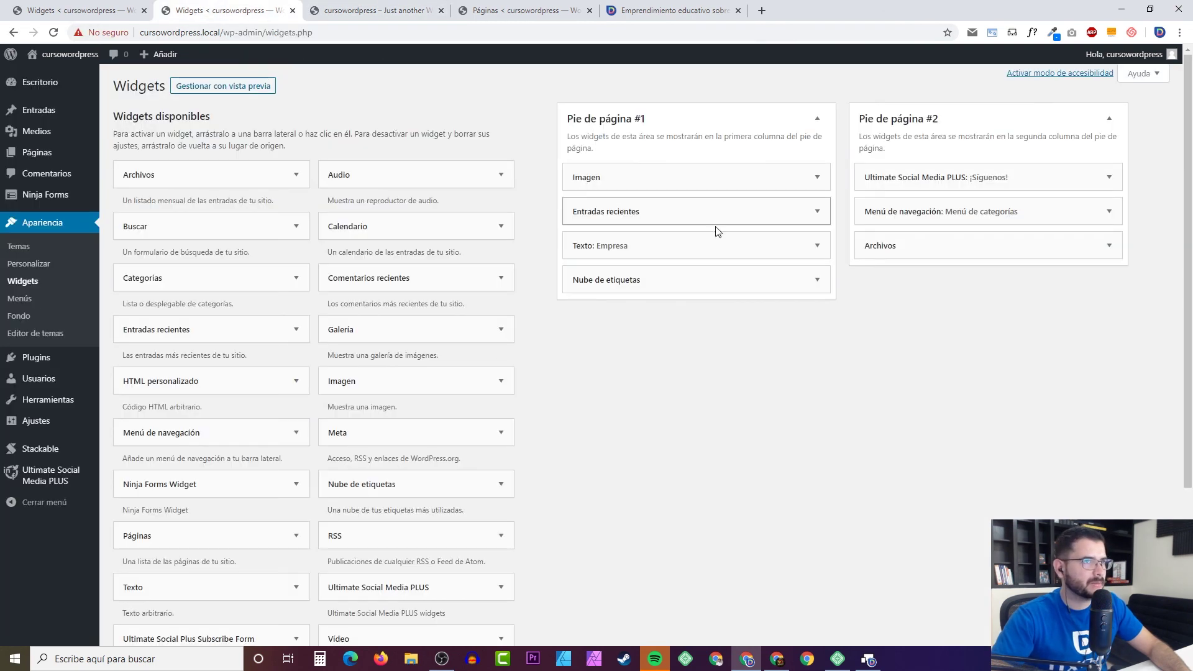
click(818, 178)
click(585, 445)
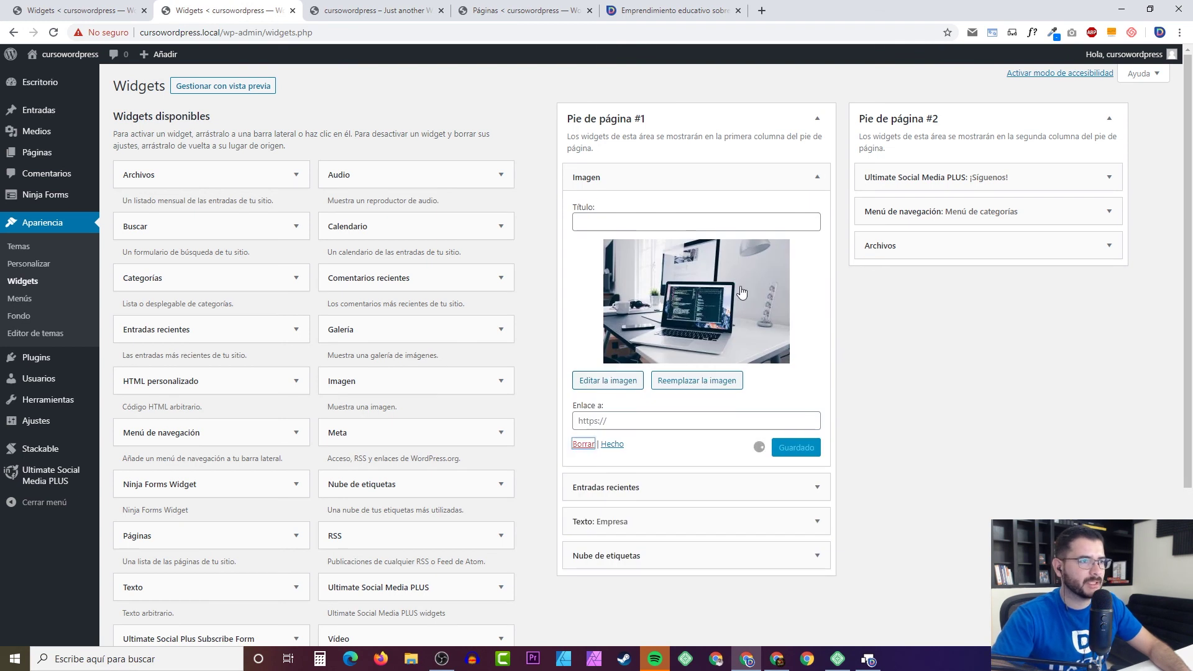
Step: Reload the site's front page and inspect the first footer column without the image
click(348, 10)
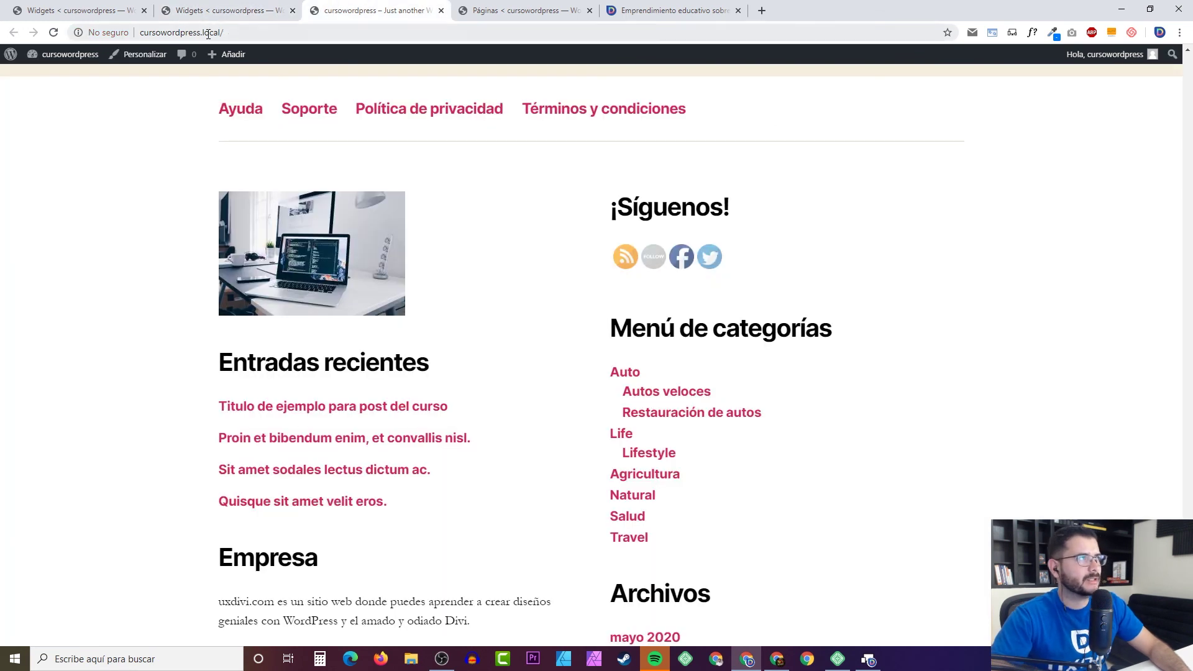
click(53, 33)
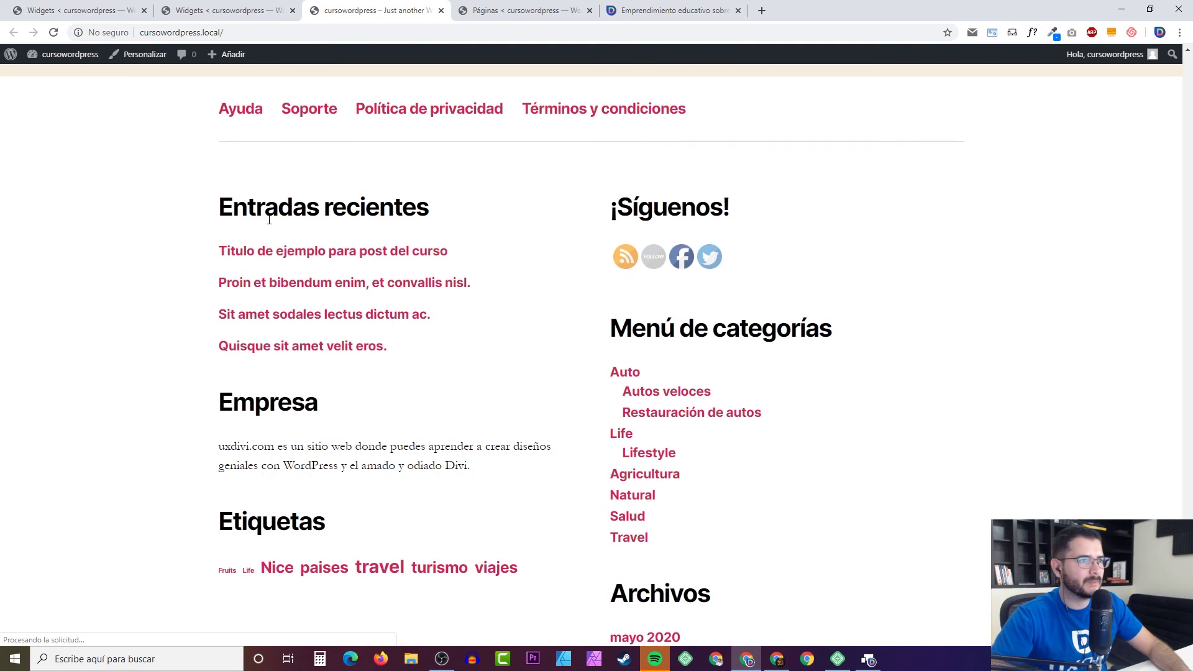
scroll(269, 218, down, 2)
scroll(240, 224, up, 3)
scroll(426, 296, down, 2)
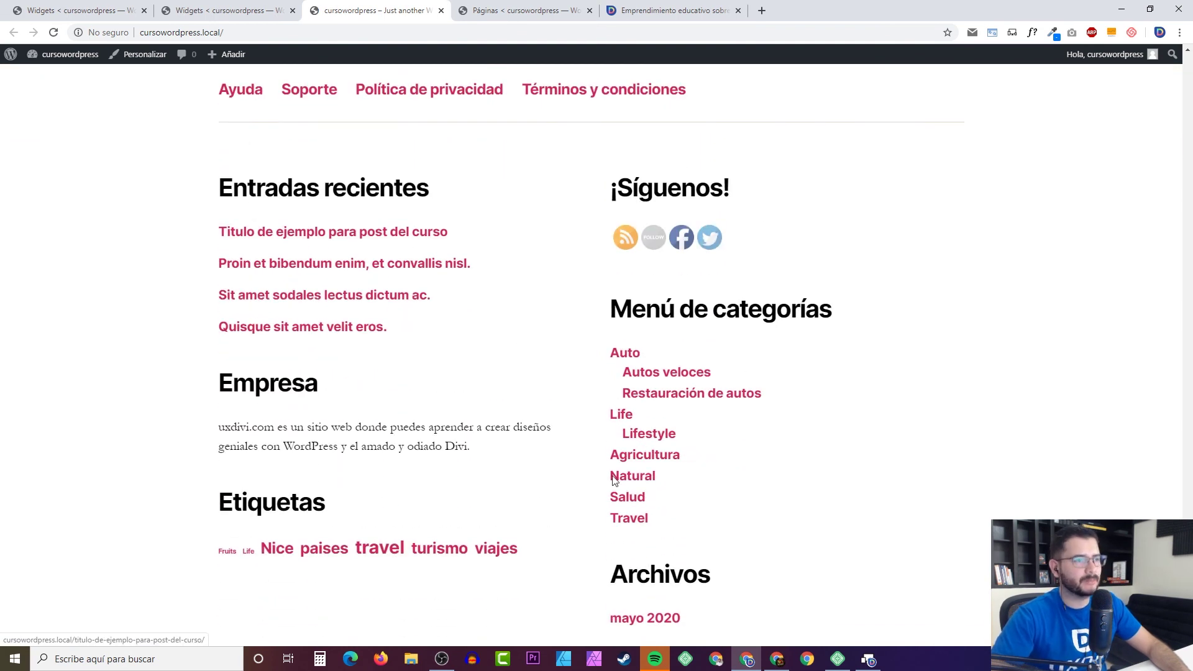
scroll(176, 302, up, 3)
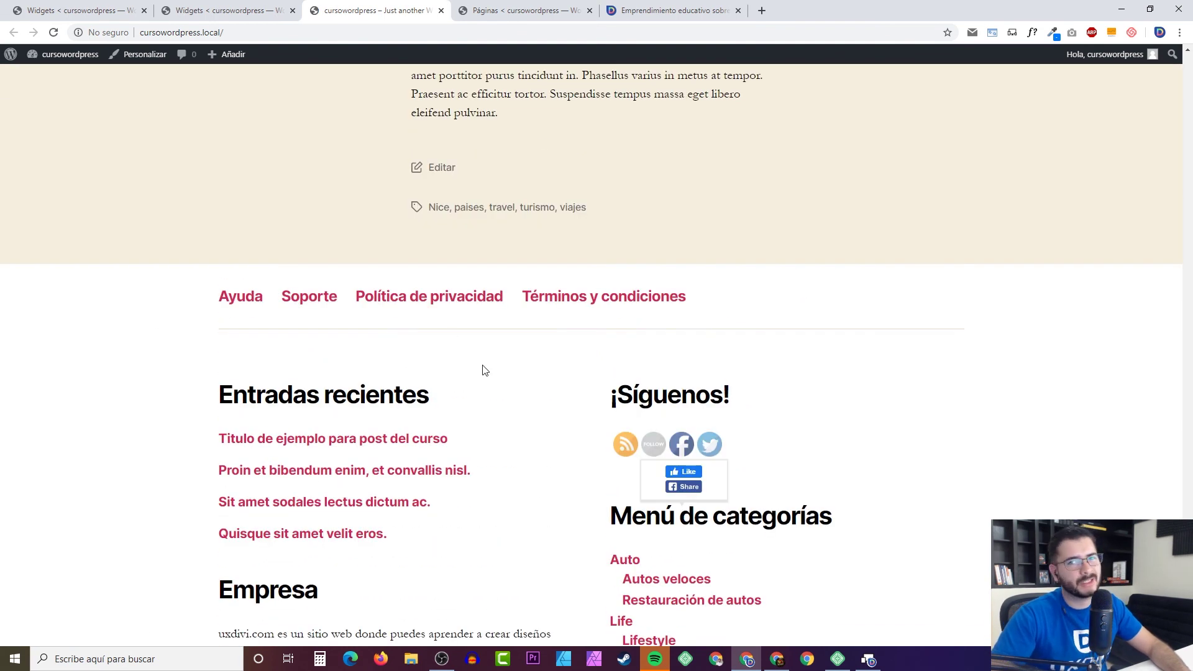
Step: Return to the site header through the Ir arriba link in the footer and reveal the Servicios submenu
scroll(485, 370, down, 5)
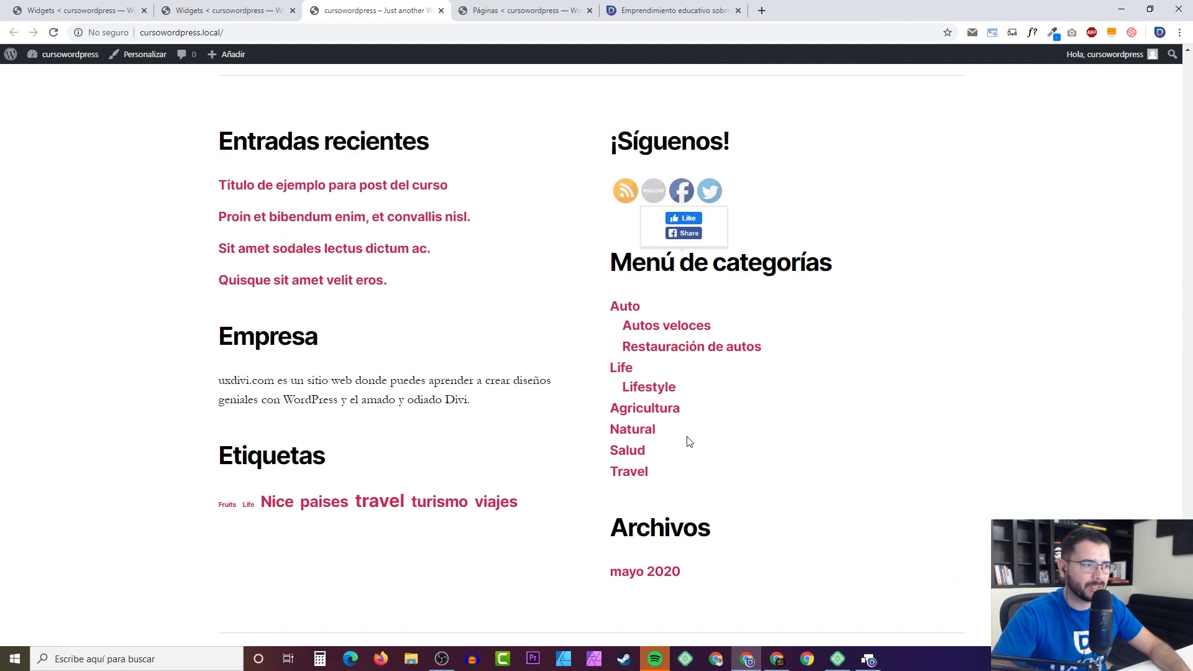
scroll(666, 410, down, 7)
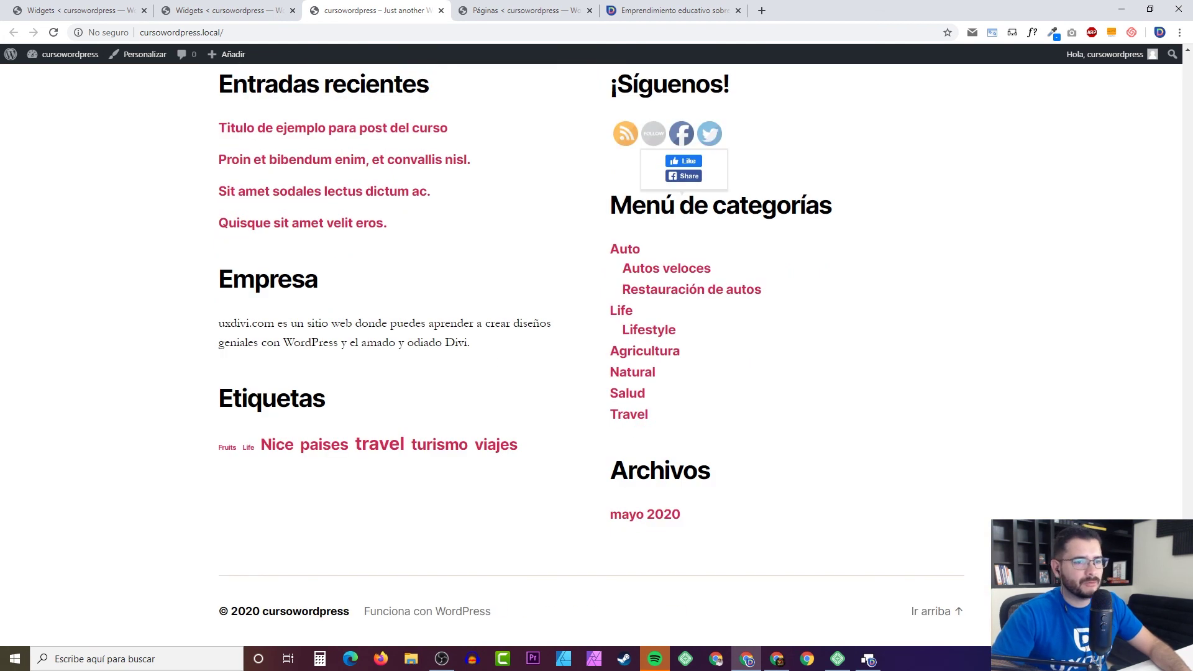
click(936, 611)
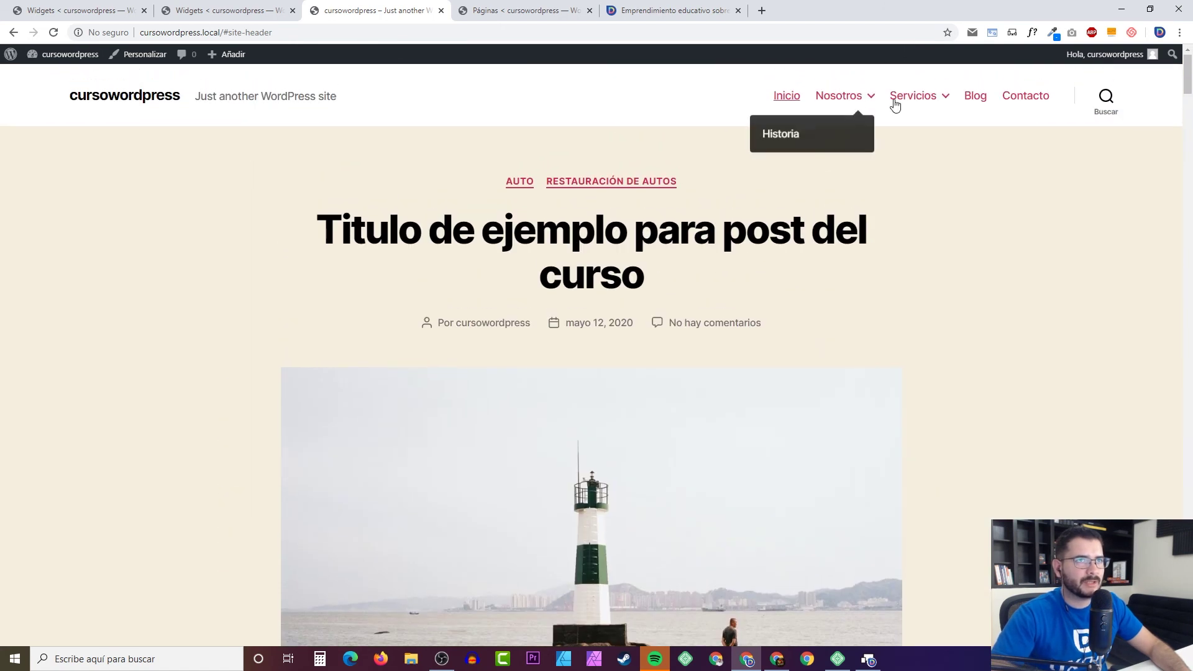
mouse_move(944, 104)
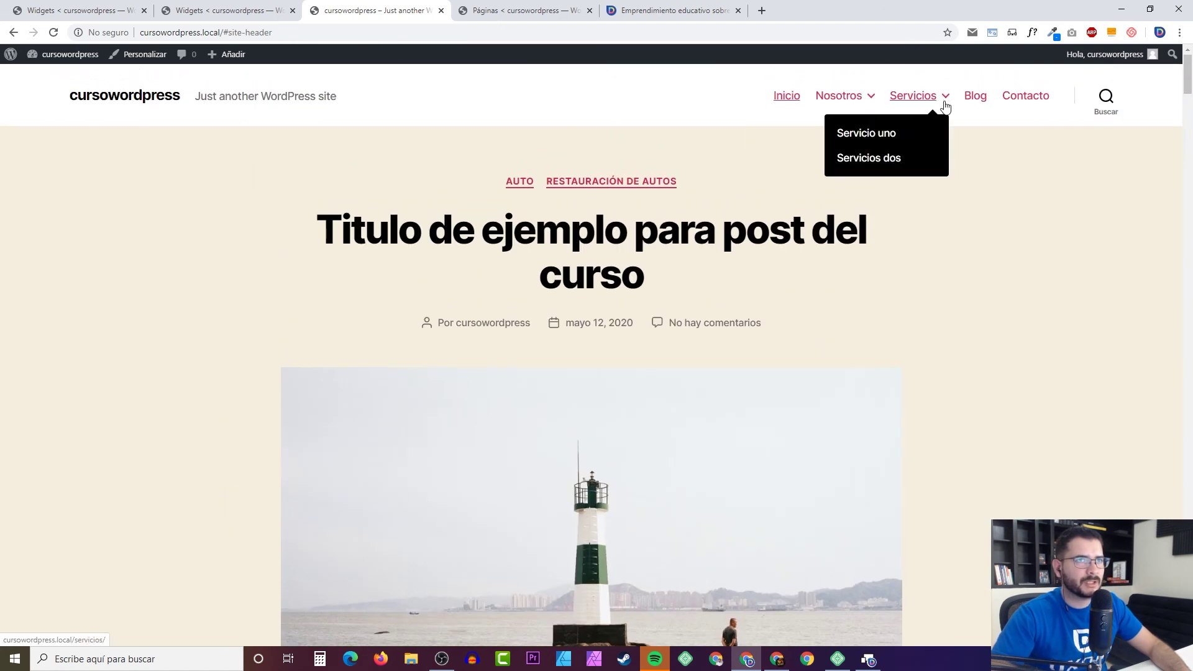
Step: Review the finished footer, from the links menu above it through both widget columns to the copyright line
scroll(597, 354, down, 10)
scroll(383, 320, up, 3)
scroll(383, 320, down, 3)
scroll(382, 321, up, 3)
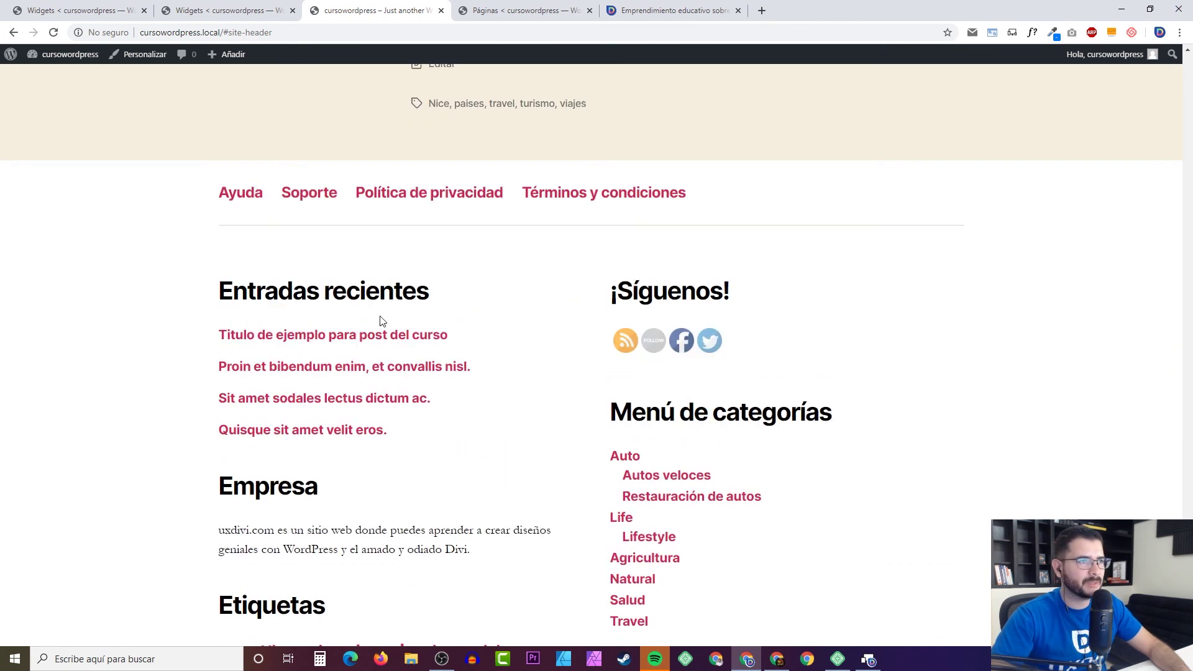
scroll(513, 404, down, 3)
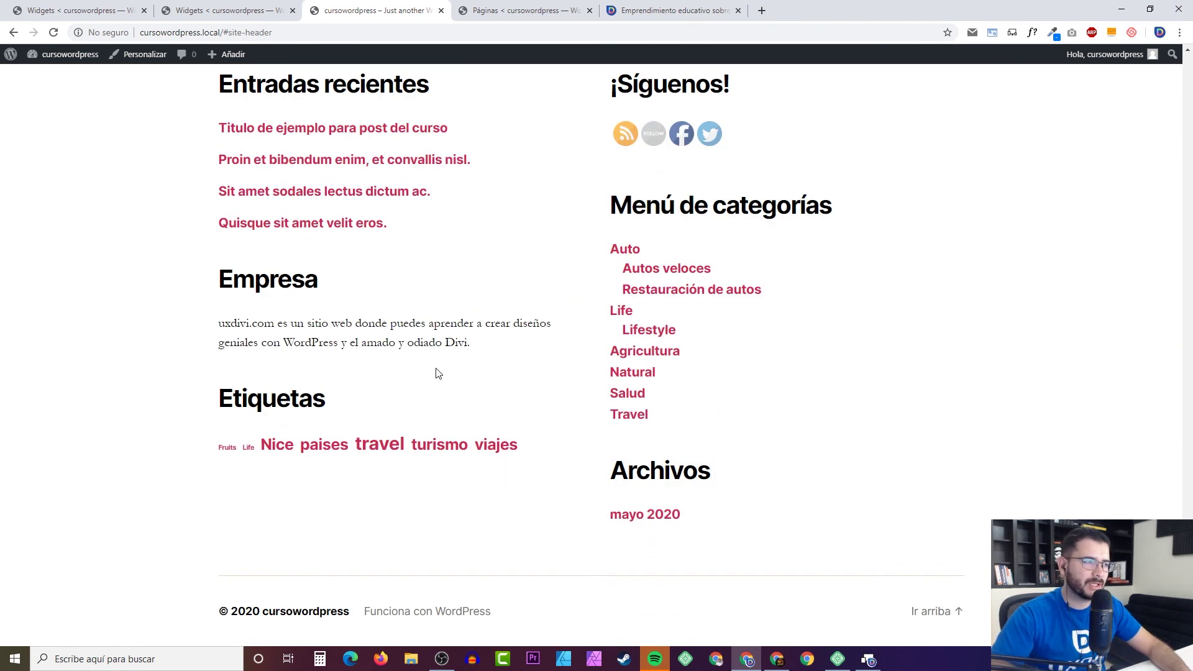
scroll(437, 373, up, 5)
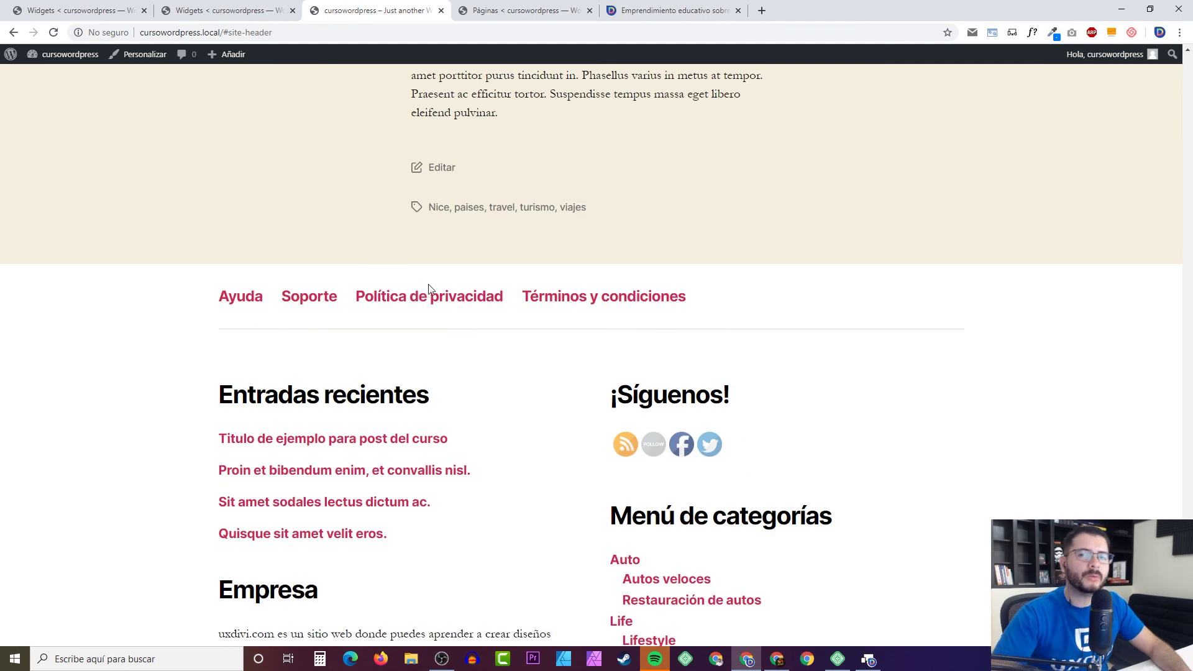
scroll(472, 314, up, 1)
scroll(474, 315, down, 6)
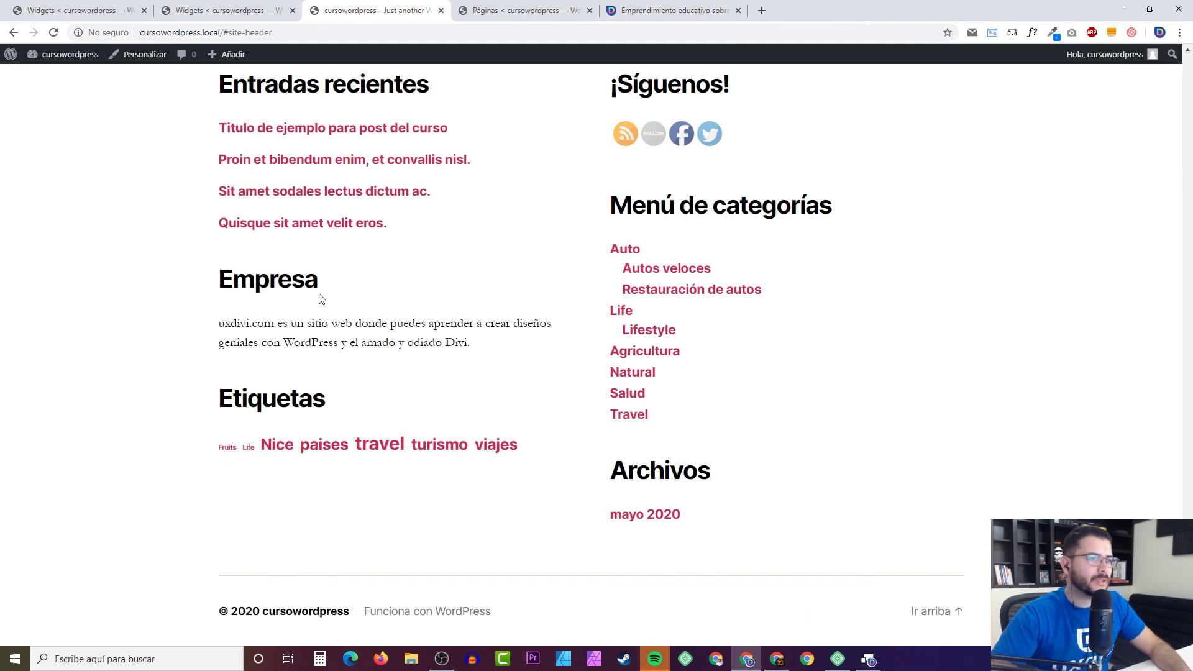
scroll(573, 338, up, 3)
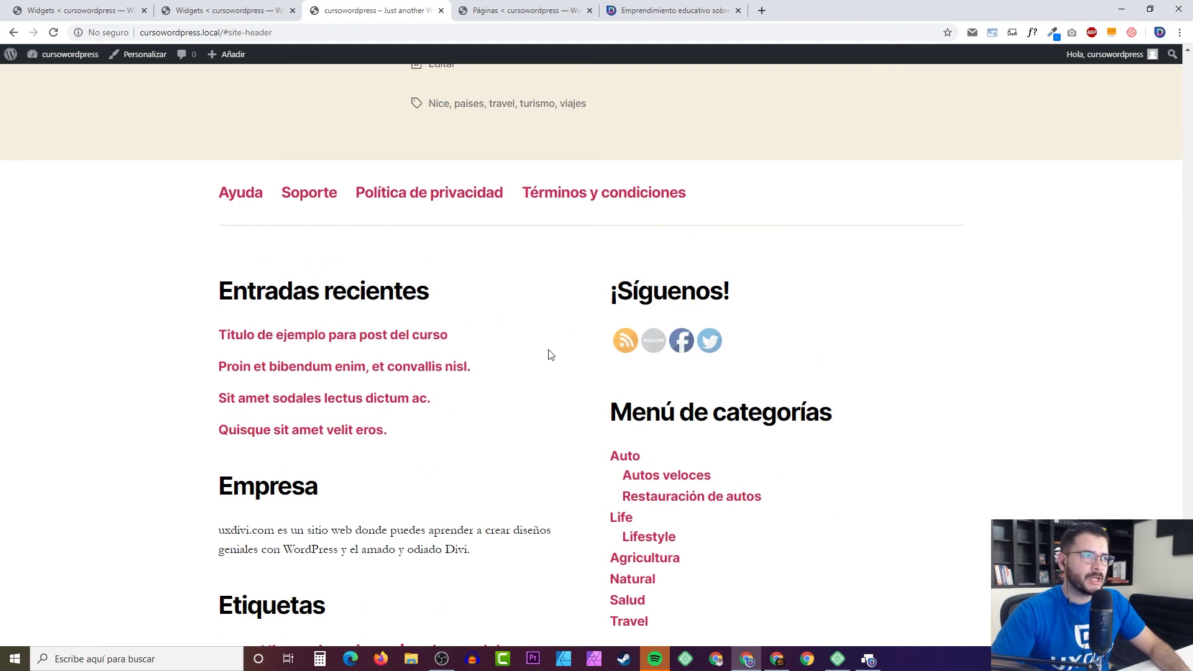
scroll(539, 381, down, 3)
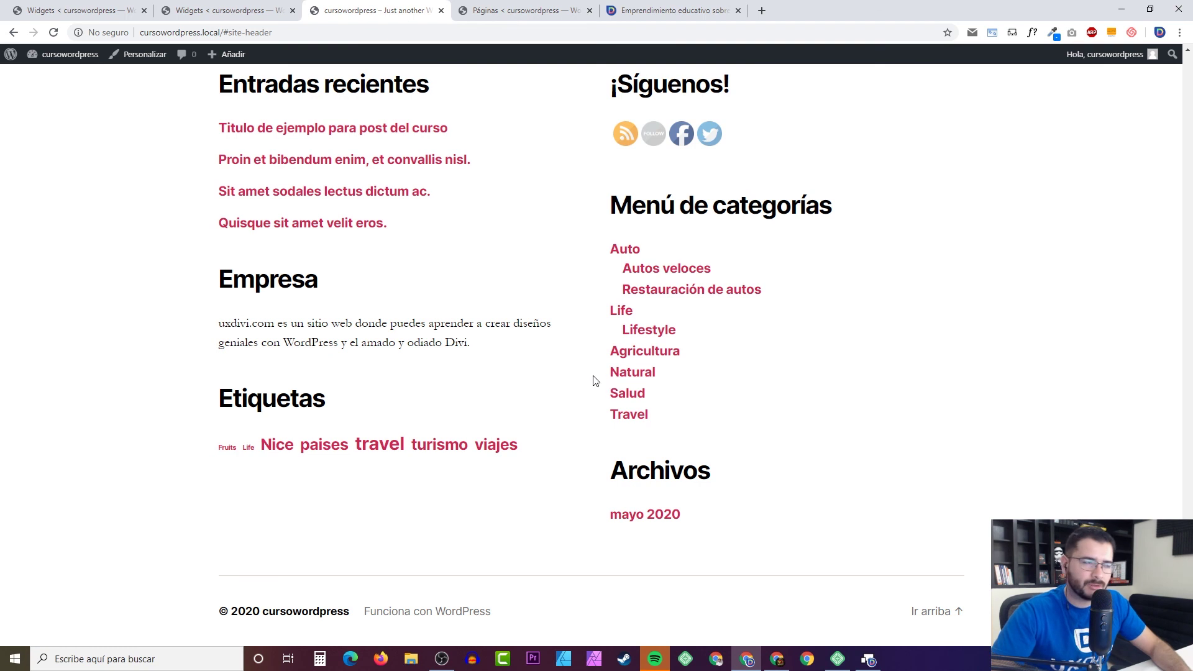
scroll(510, 354, up, 6)
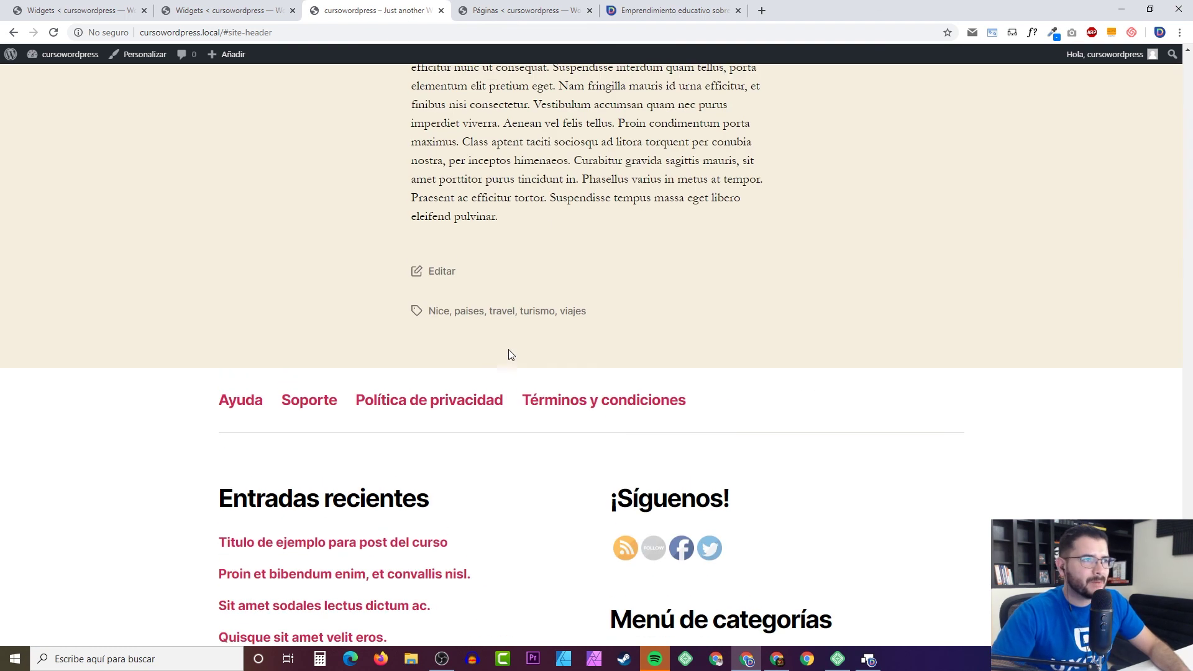
scroll(557, 355, up, 6)
scroll(559, 352, down, 10)
scroll(558, 354, down, 2)
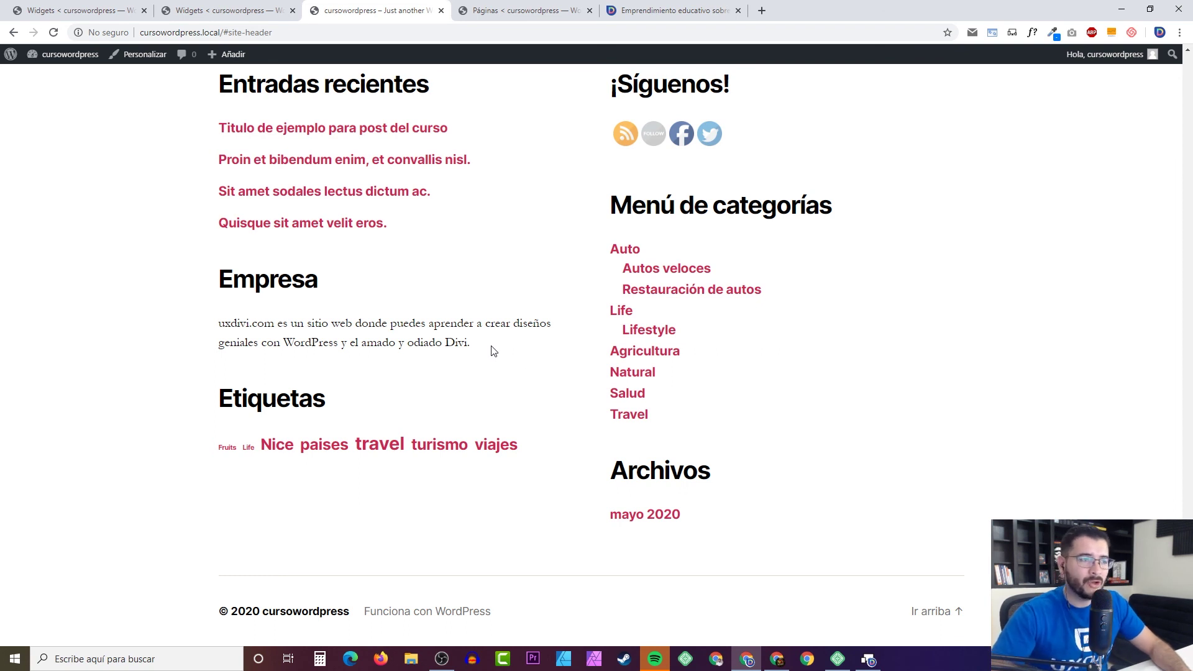
scroll(493, 369, up, 10)
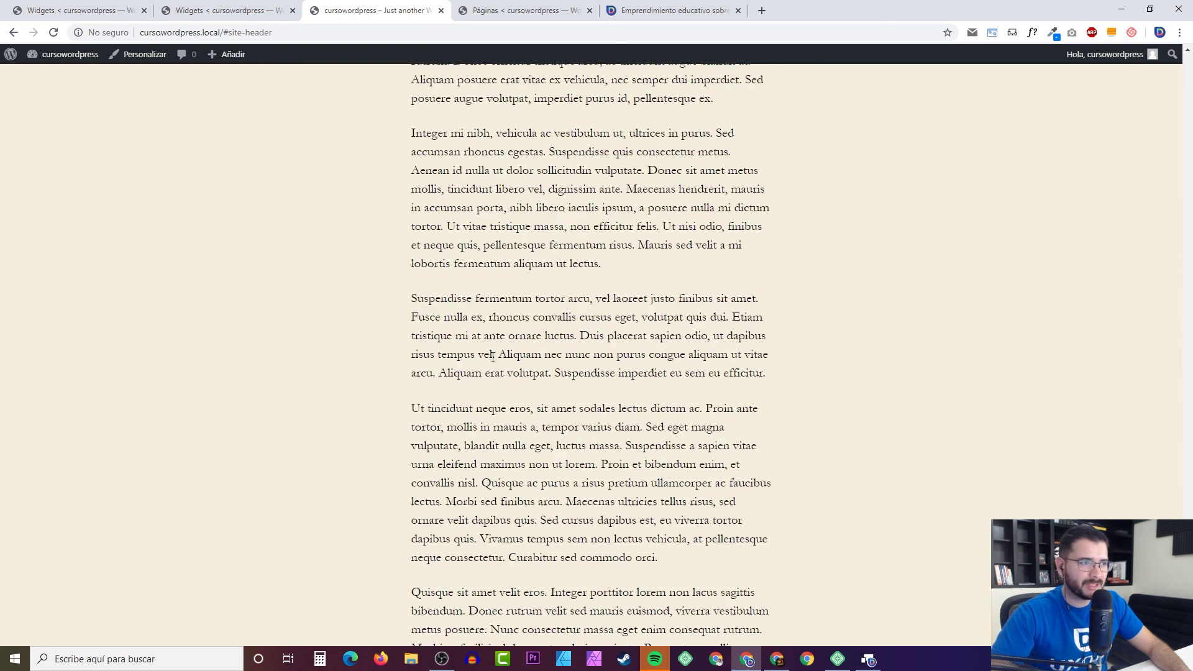
scroll(495, 361, down, 8)
scroll(494, 361, down, 3)
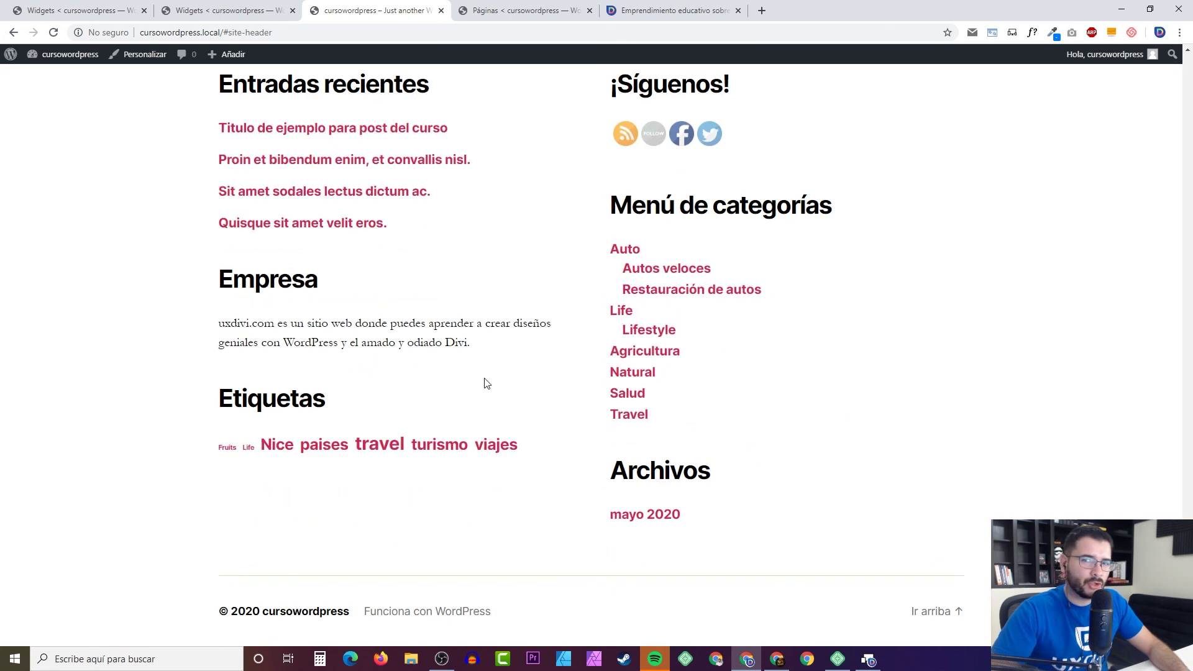